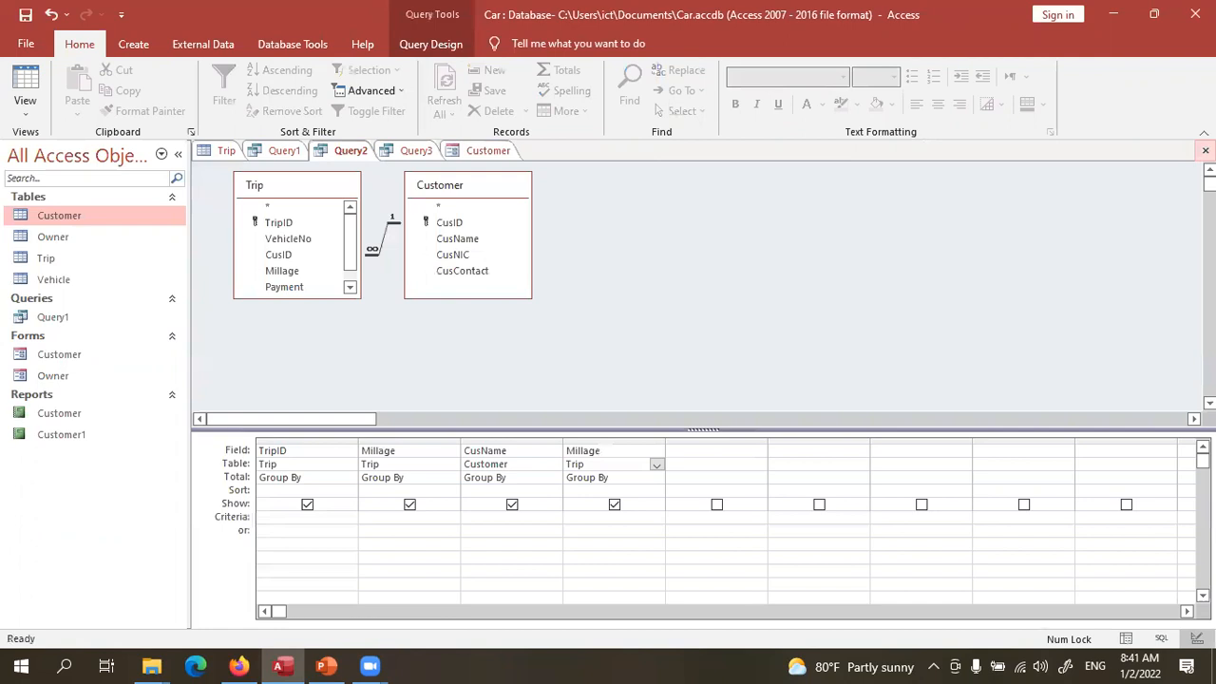
- Close Query2 and Query3 without saving their changes
{"action": "left_click", "coordinate": [1204, 150]}
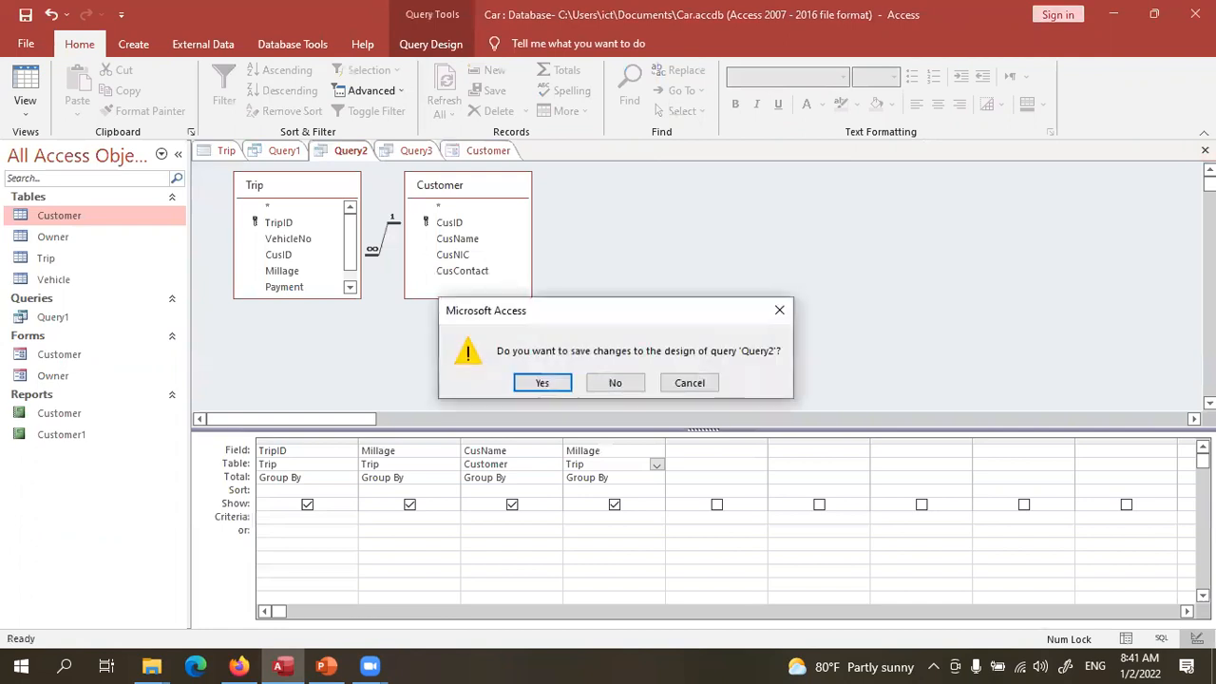
{"action": "left_click", "coordinate": [554, 390]}
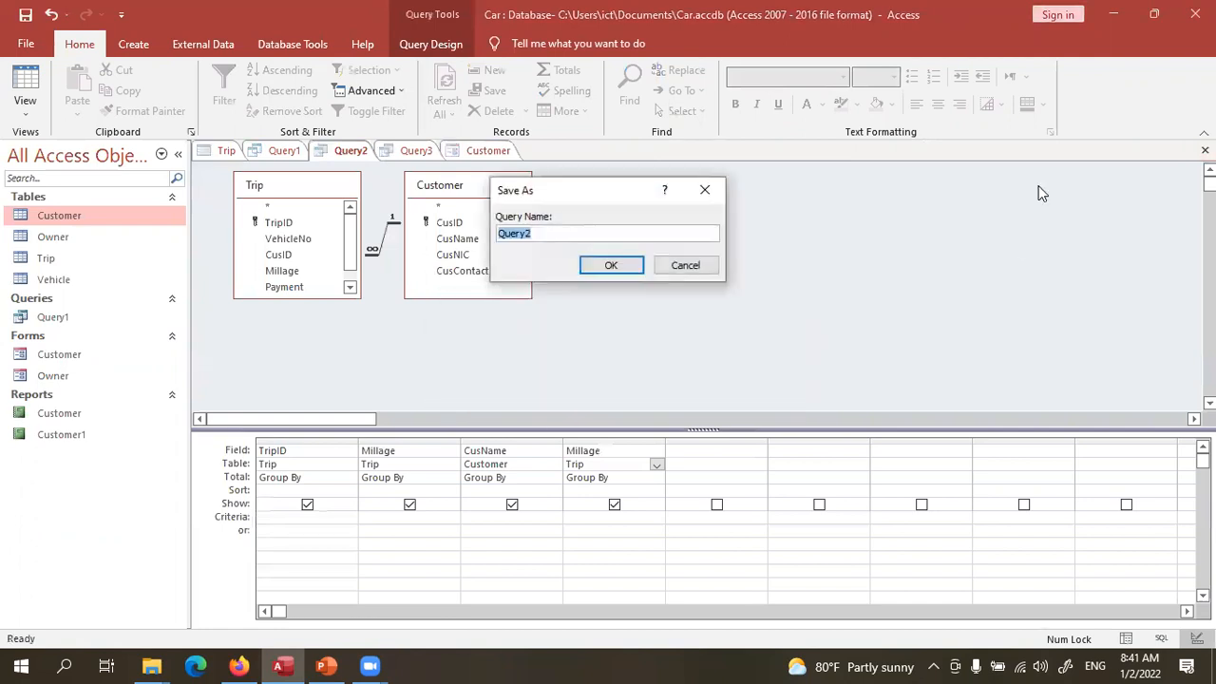
{"action": "left_click", "coordinate": [672, 270]}
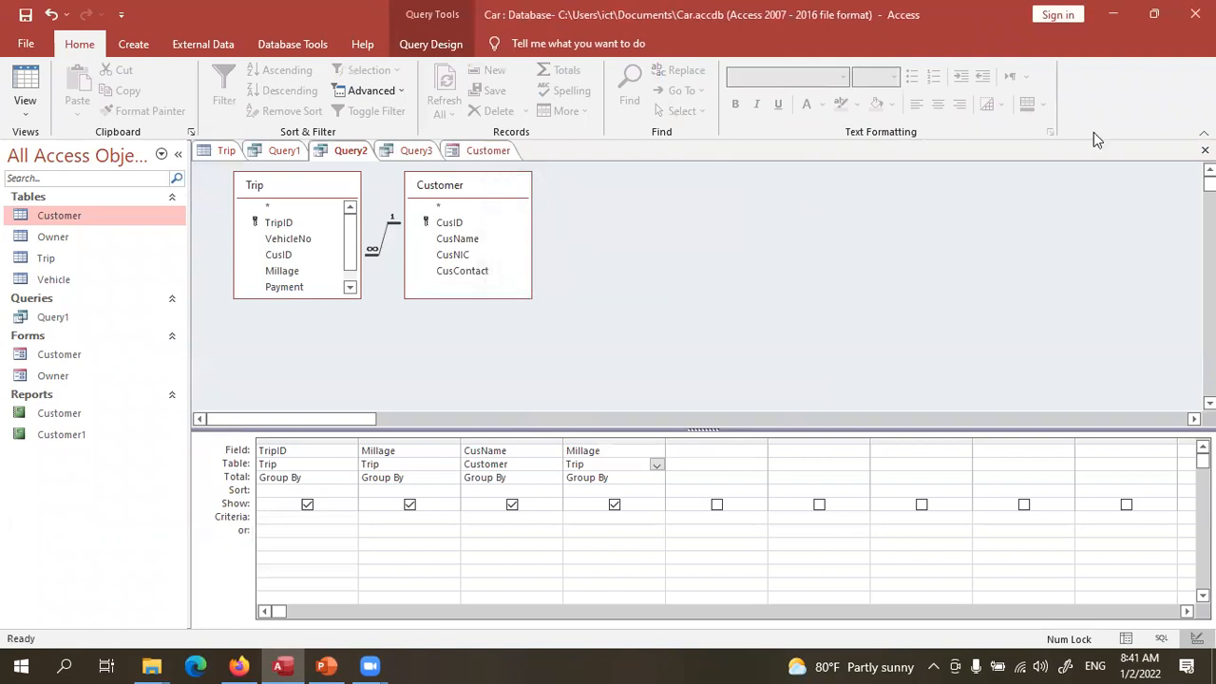
{"action": "left_click", "coordinate": [1205, 150]}
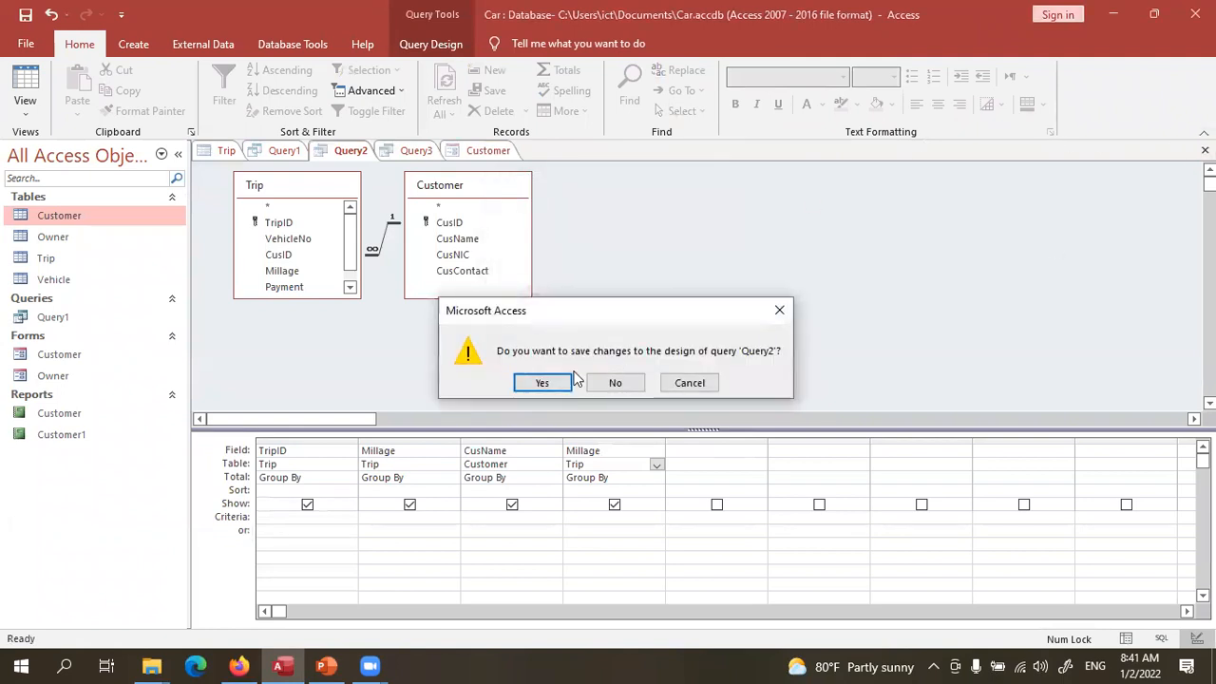
{"action": "left_click", "coordinate": [613, 383]}
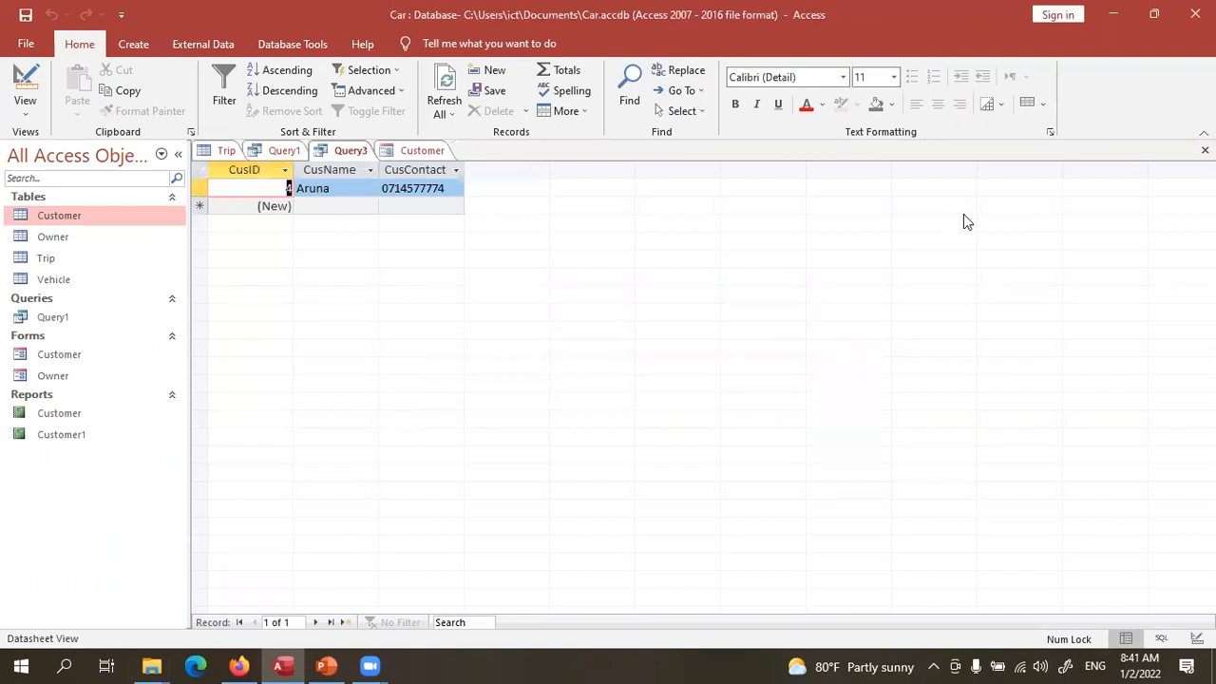
{"action": "left_click", "coordinate": [1204, 151]}
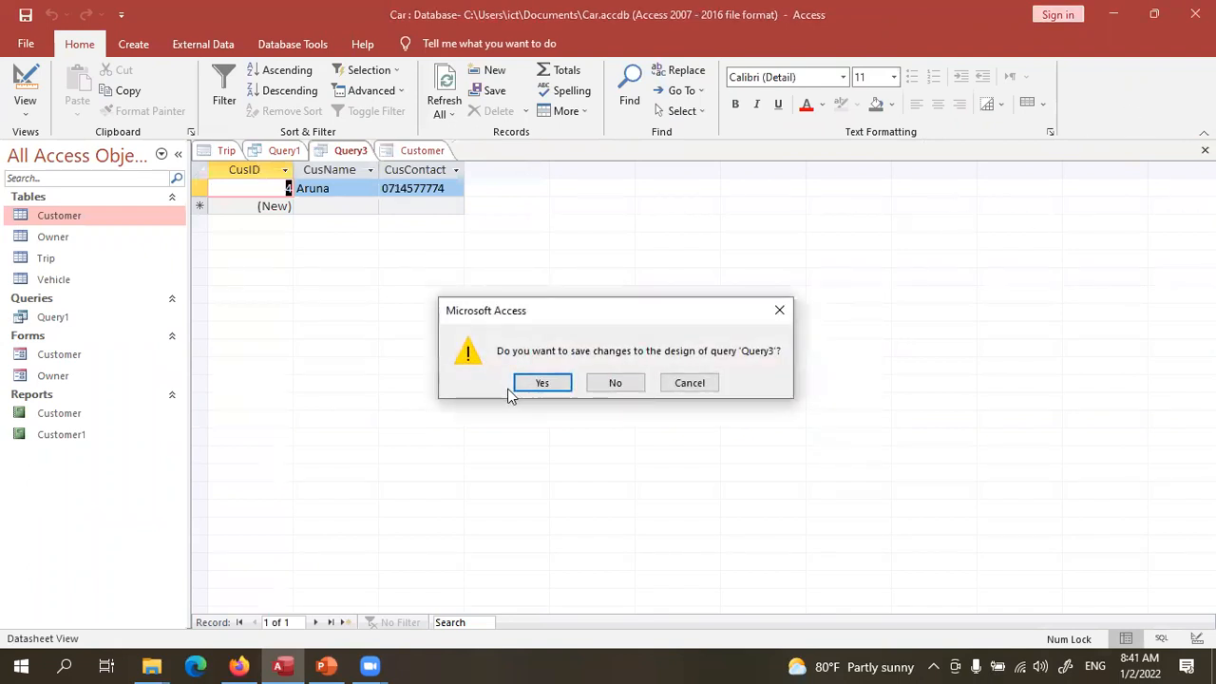
{"action": "left_click", "coordinate": [615, 382]}
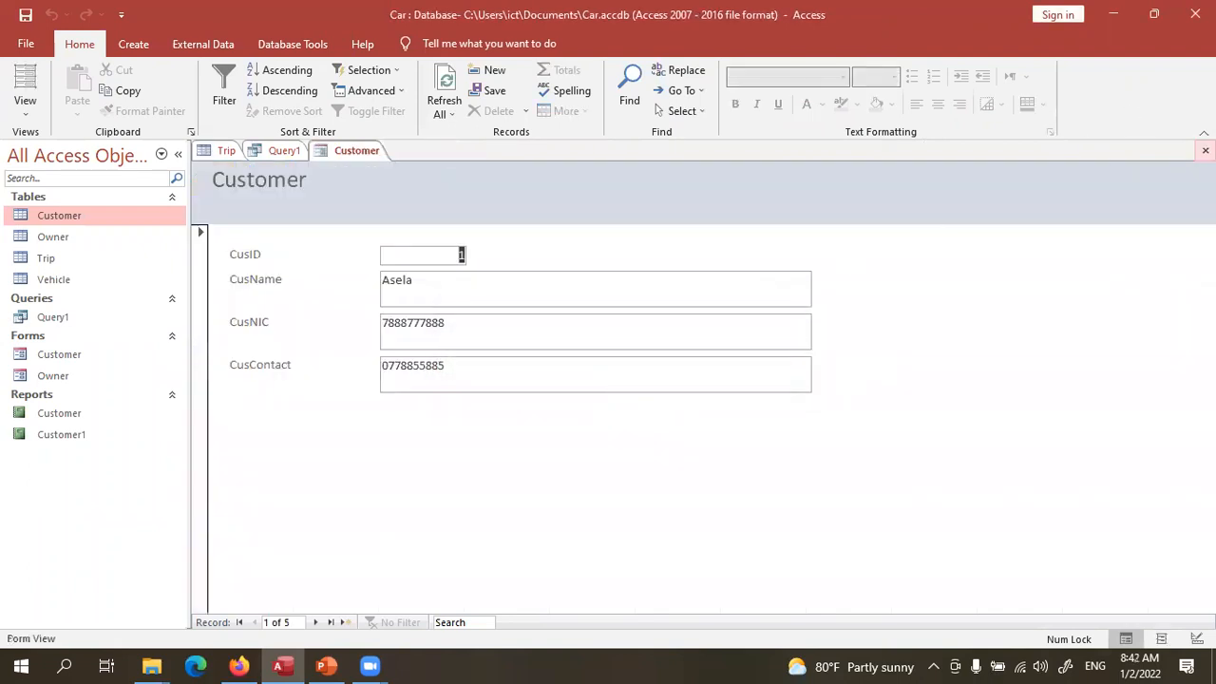
- Close the Customer form, save and close Query1, then close the Trip table
{"action": "left_click", "coordinate": [1205, 150]}
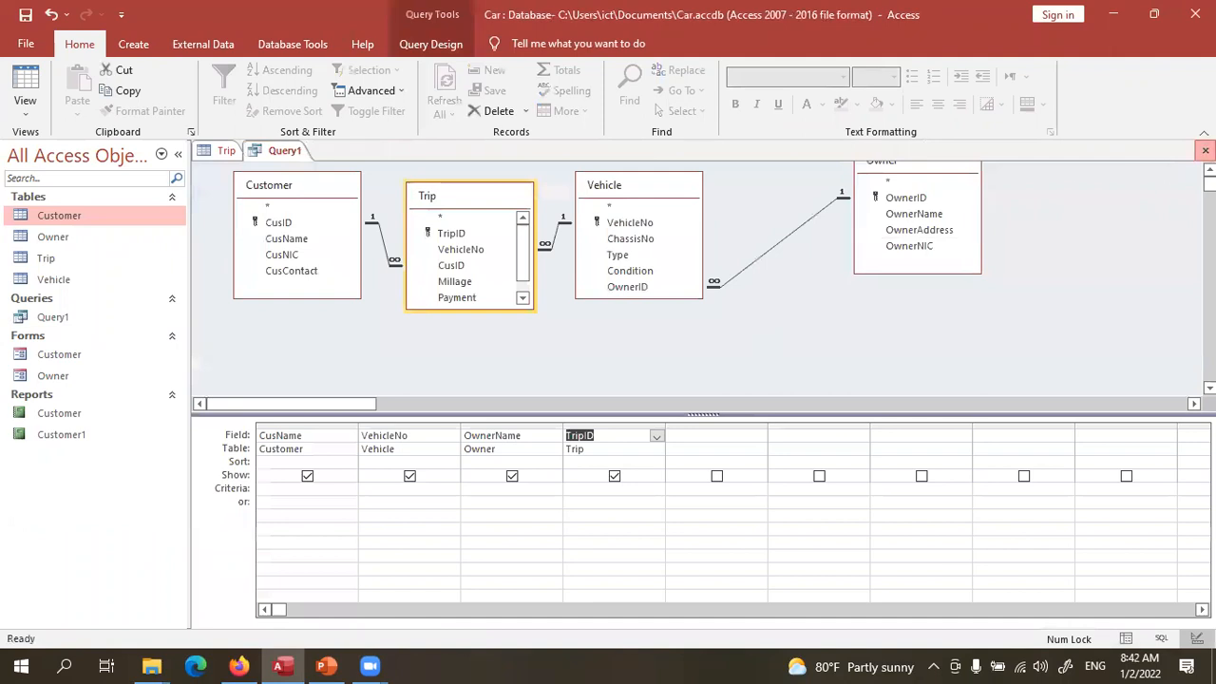
{"action": "left_click", "coordinate": [1205, 150]}
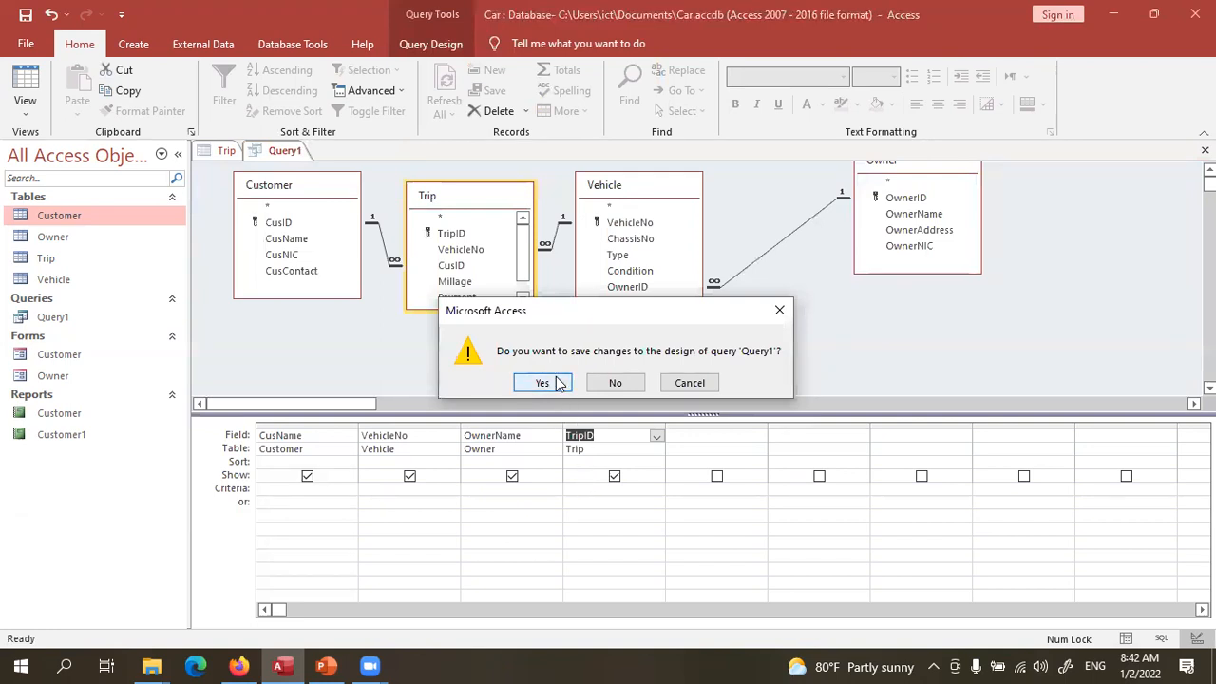
{"action": "left_click", "coordinate": [544, 383]}
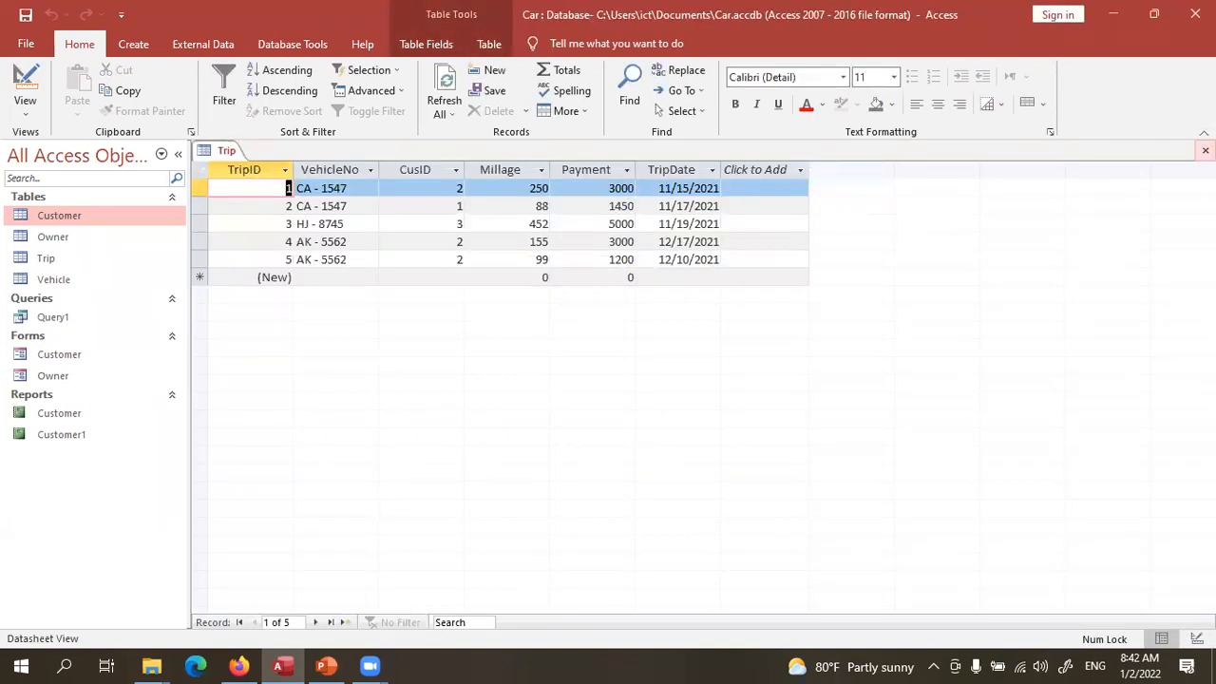
{"action": "left_click", "coordinate": [1205, 150]}
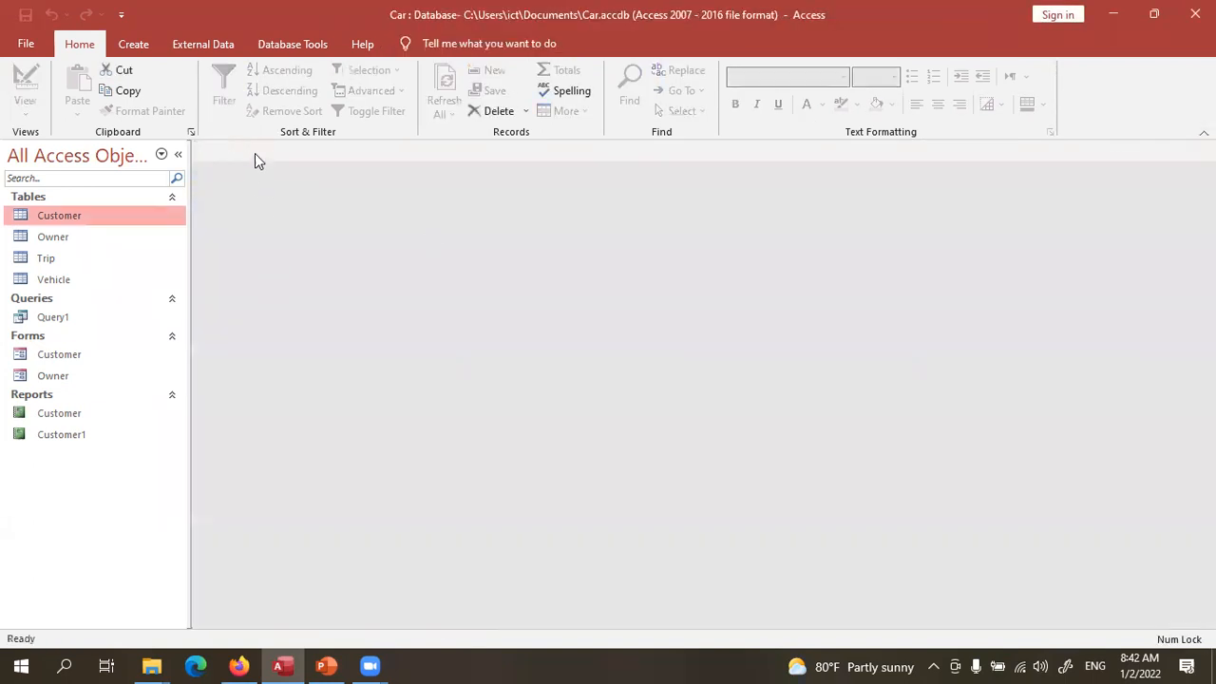
- Create a blank table, switch it to Design View and name it Payments
{"action": "left_click", "coordinate": [133, 44]}
{"action": "left_click", "coordinate": [99, 99]}
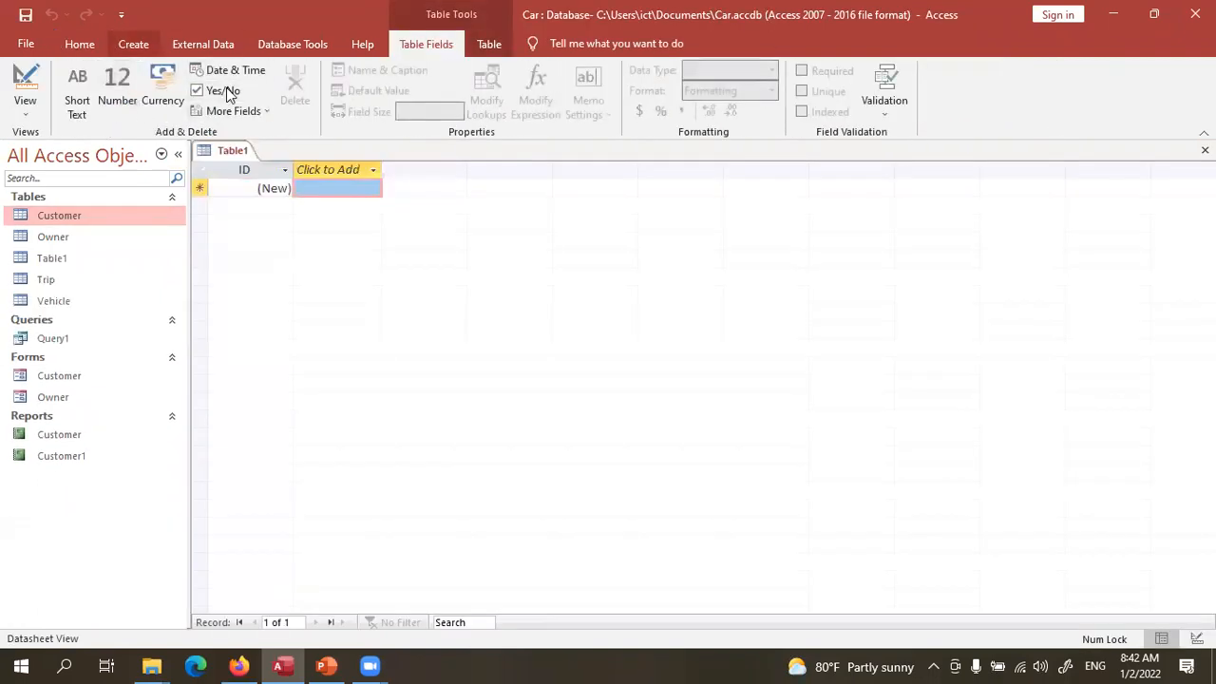
{"action": "left_click", "coordinate": [133, 44]}
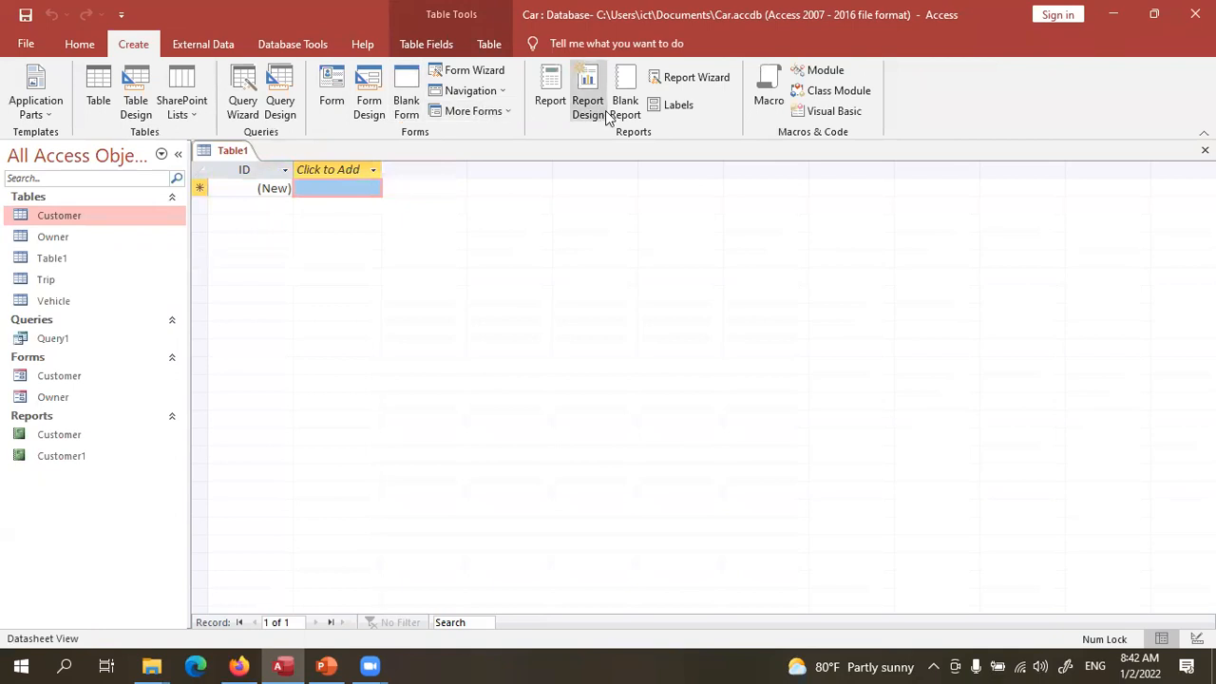
{"action": "left_click", "coordinate": [80, 44]}
{"action": "left_click", "coordinate": [26, 100]}
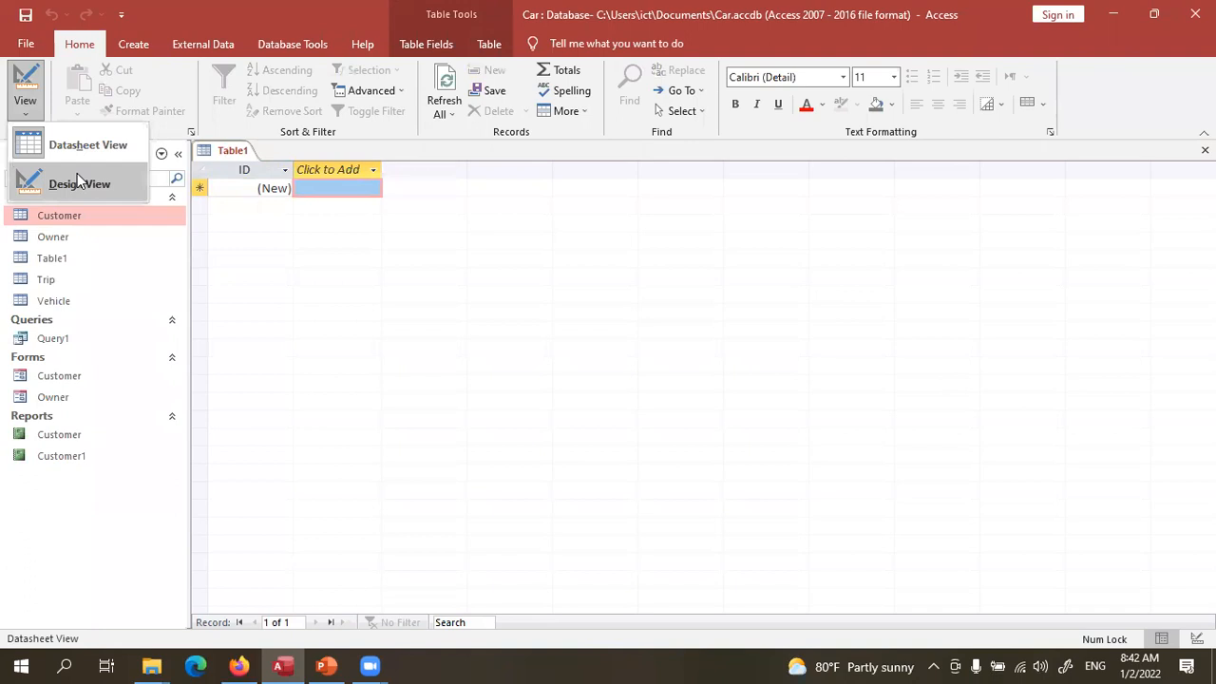
{"action": "left_click", "coordinate": [79, 183]}
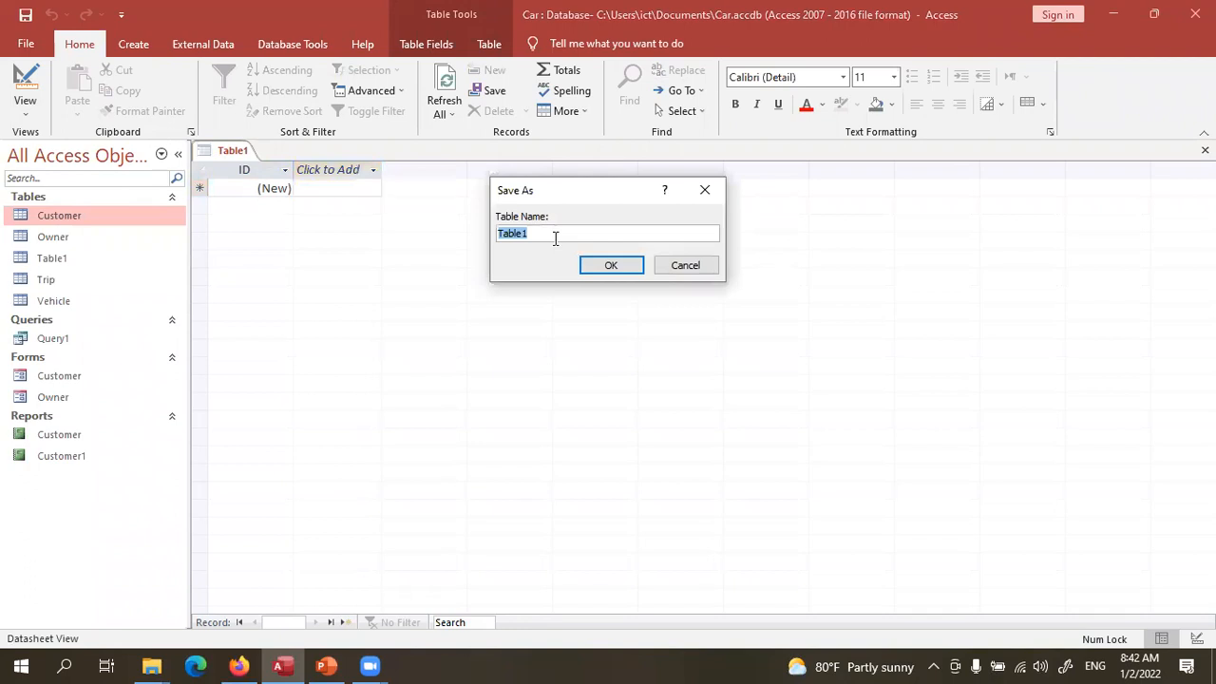
{"action": "type", "text": "Payments"}
- Save the table as Payments and add a TripID field with the Number data type
{"action": "left_click", "coordinate": [624, 269]}
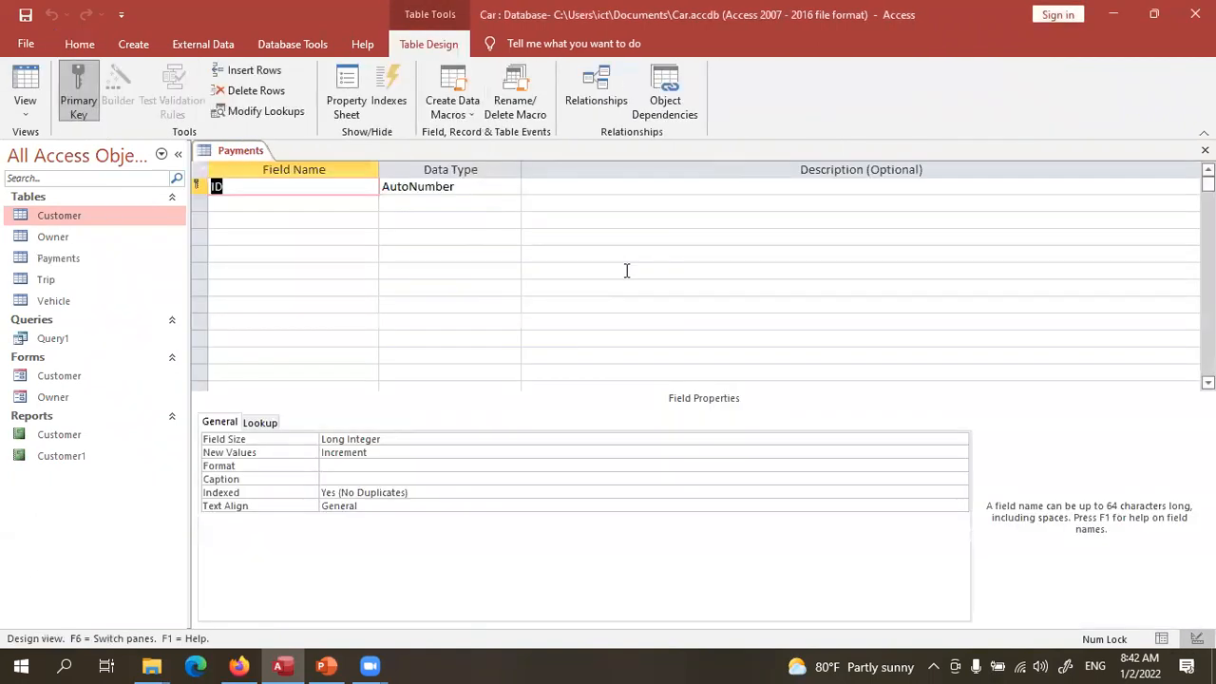
{"action": "left_click", "coordinate": [261, 204]}
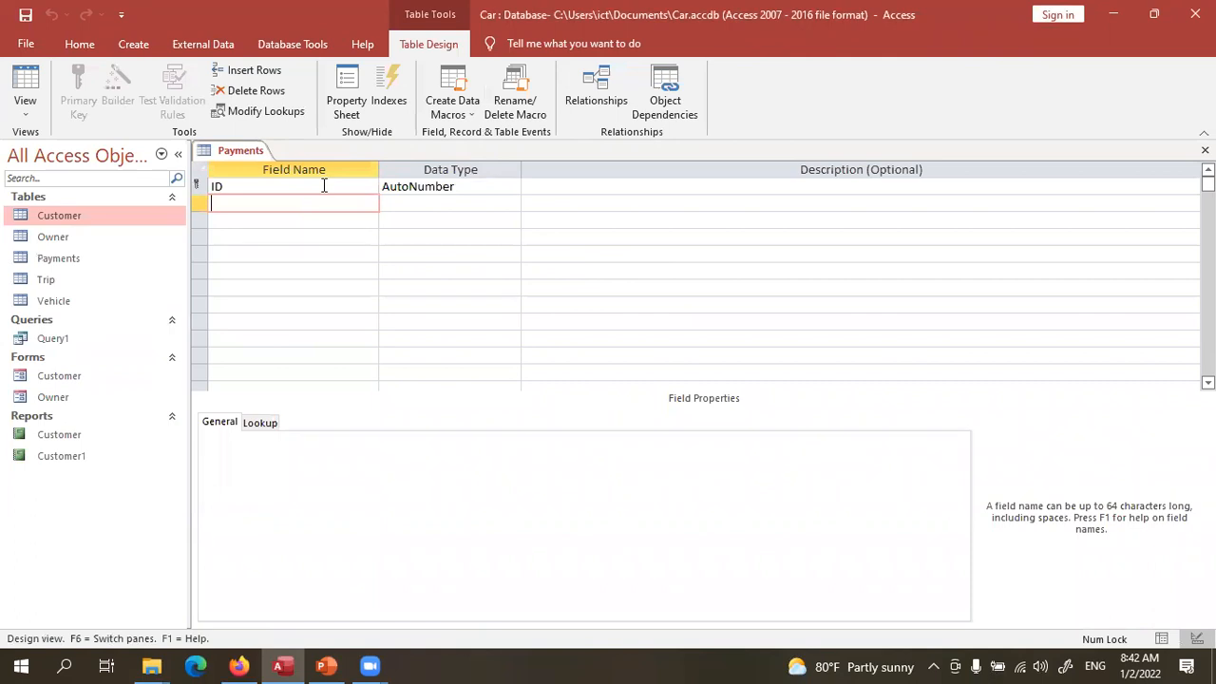
{"action": "left_click", "coordinate": [322, 186]}
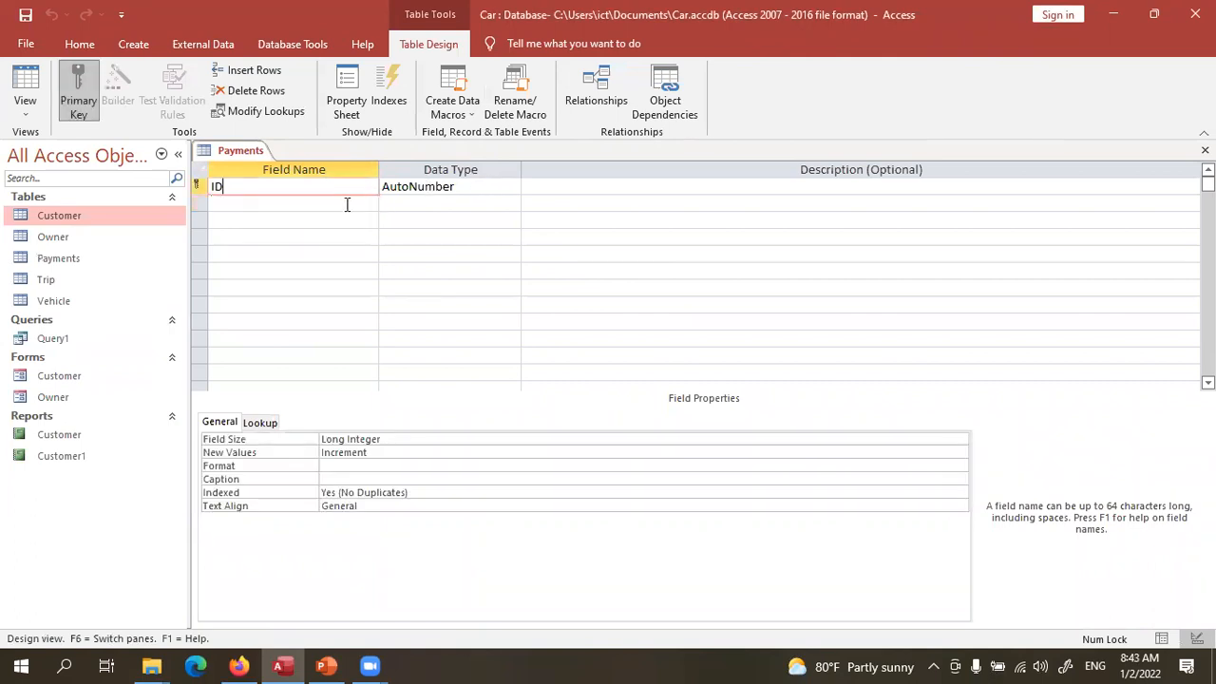
{"action": "left_click", "coordinate": [347, 204]}
{"action": "type", "text": "W"}
{"action": "key", "text": "BackSpace"}
{"action": "type", "text": "TripID"}
{"action": "left_click", "coordinate": [415, 203]}
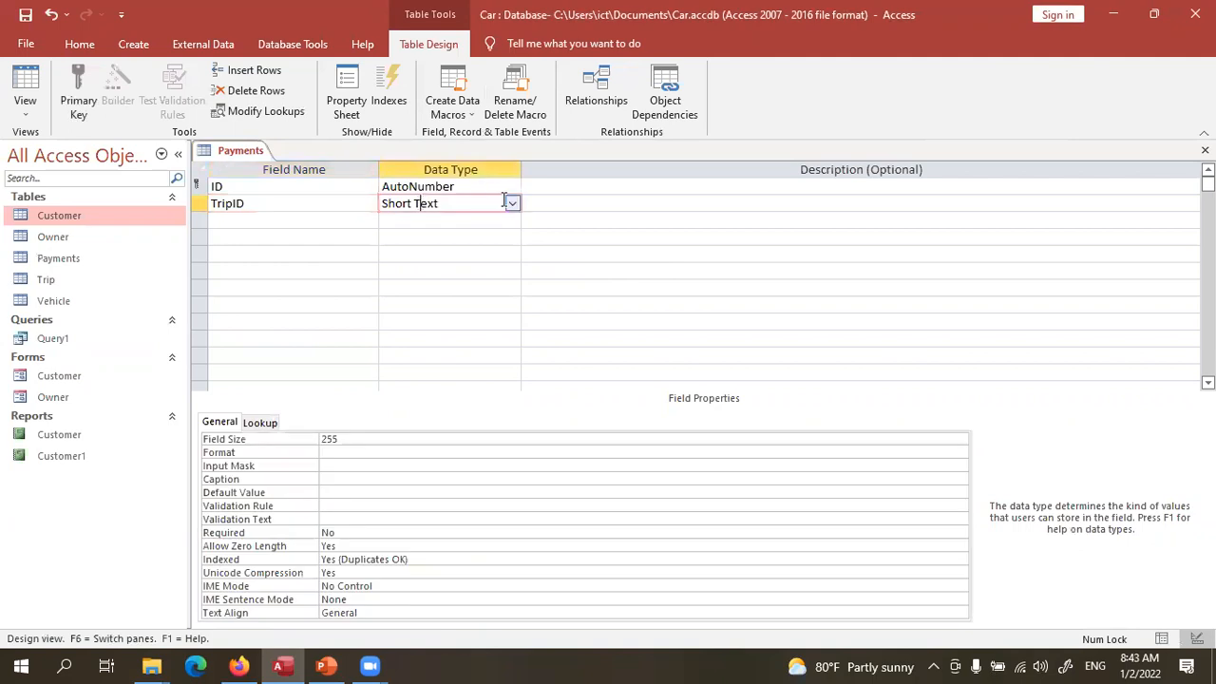
{"action": "left_click", "coordinate": [512, 204]}
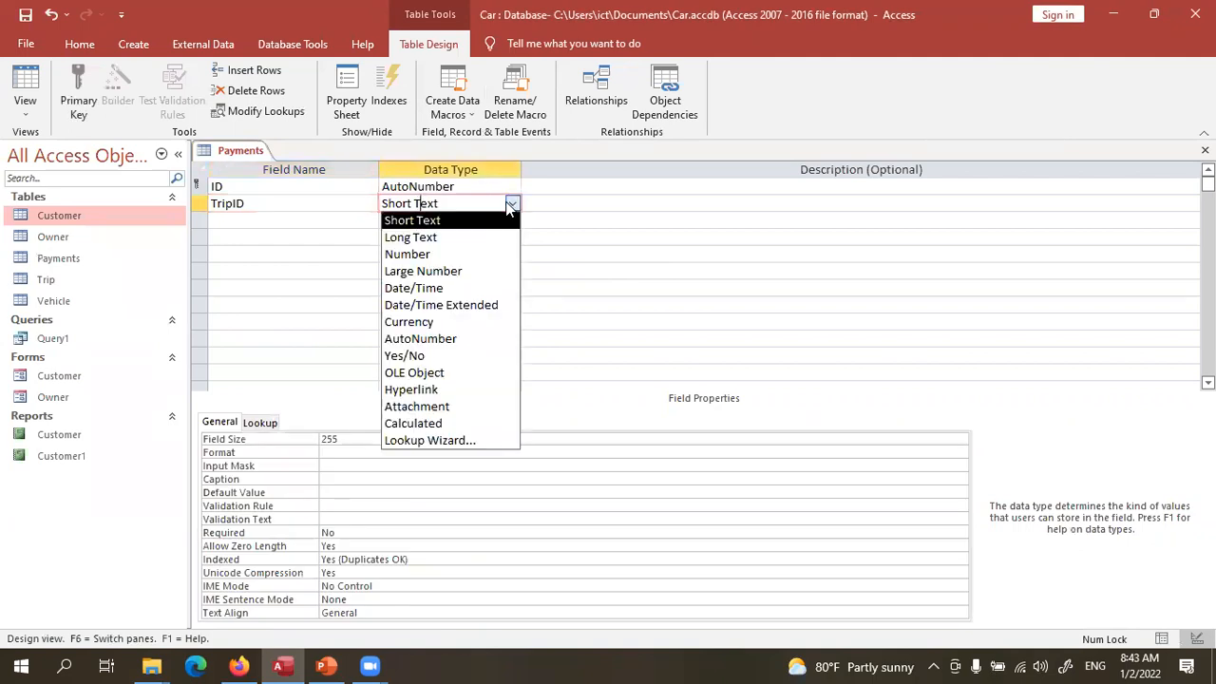
{"action": "left_click", "coordinate": [493, 256]}
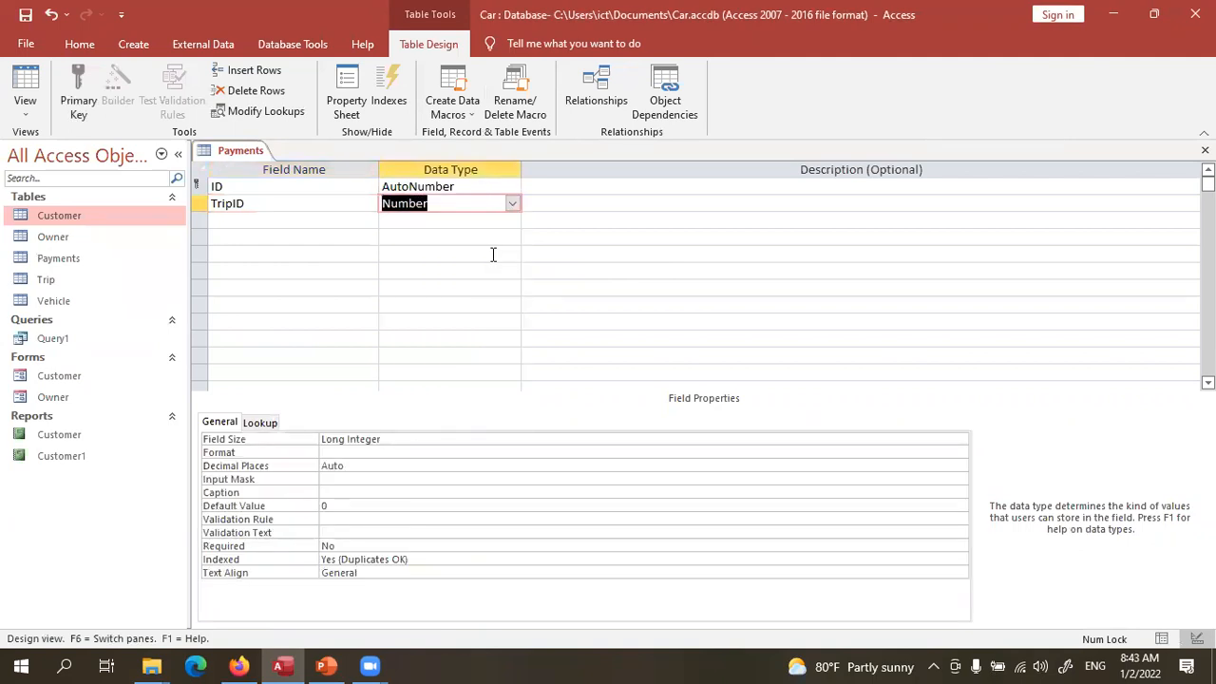
- Add a Payment field with the Number data type
{"action": "left_click", "coordinate": [347, 218]}
{"action": "type", "text": "Payment"}
{"action": "left_click", "coordinate": [410, 219]}
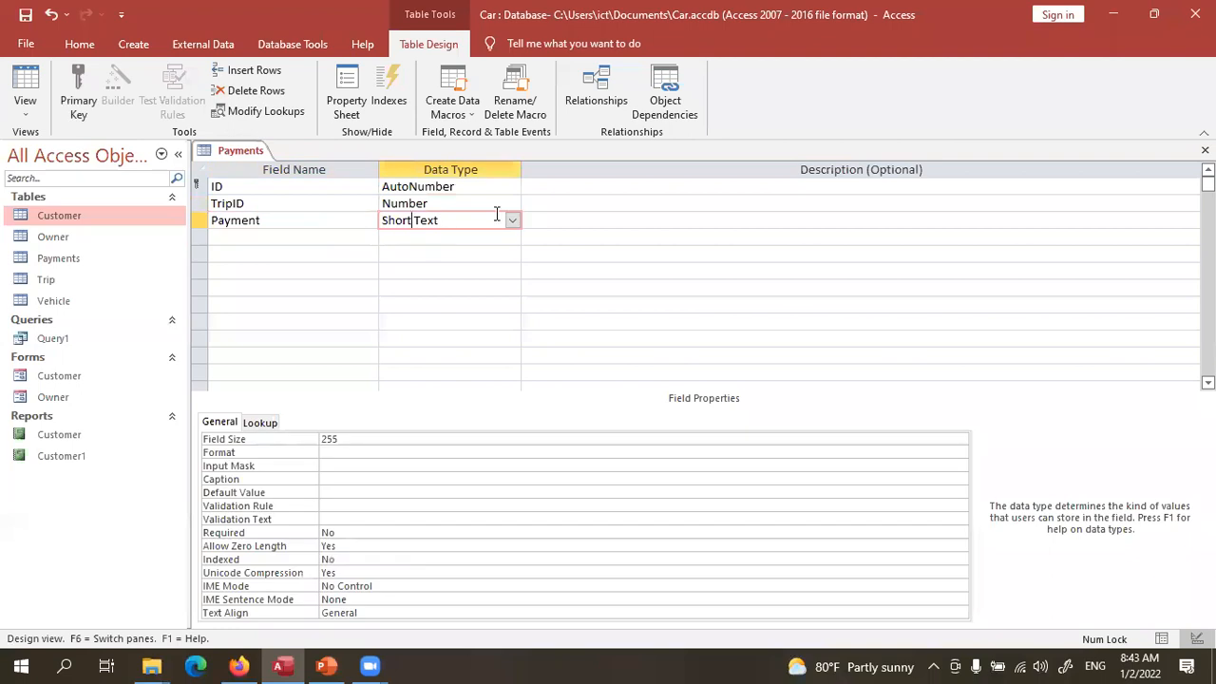
{"action": "left_click", "coordinate": [512, 219]}
{"action": "left_click", "coordinate": [489, 269]}
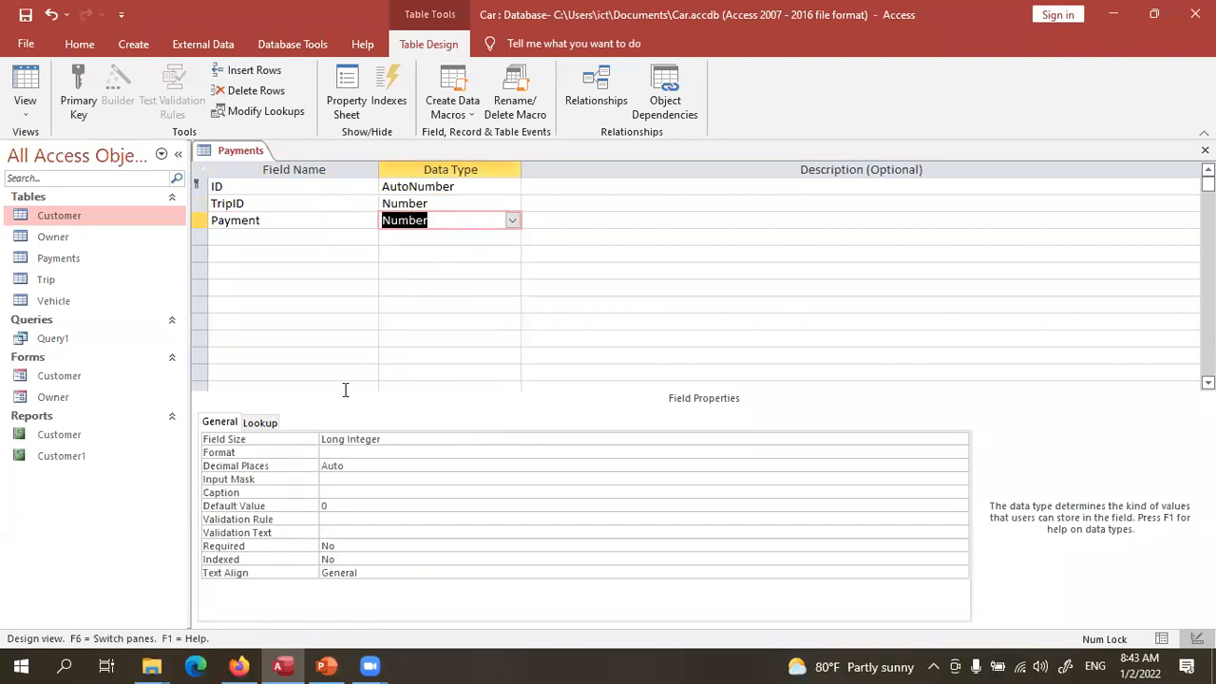
- Set TripID's lookup Display Control to Combo Box
{"action": "left_click", "coordinate": [264, 423]}
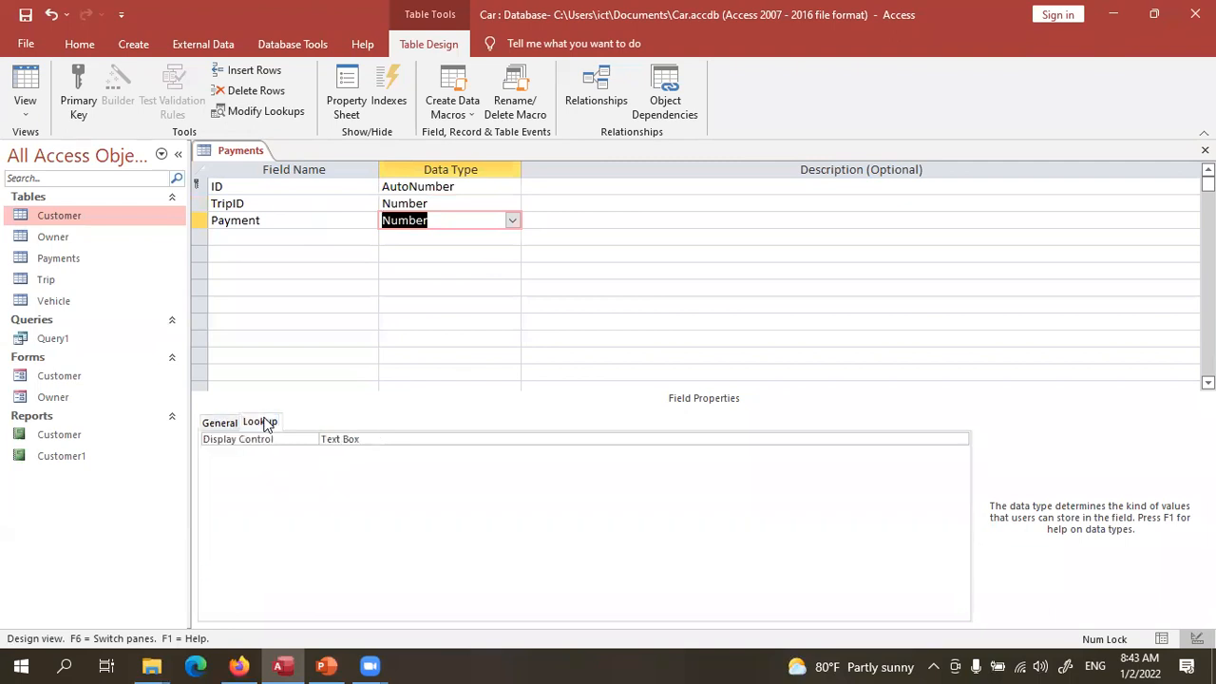
{"action": "left_click", "coordinate": [420, 203]}
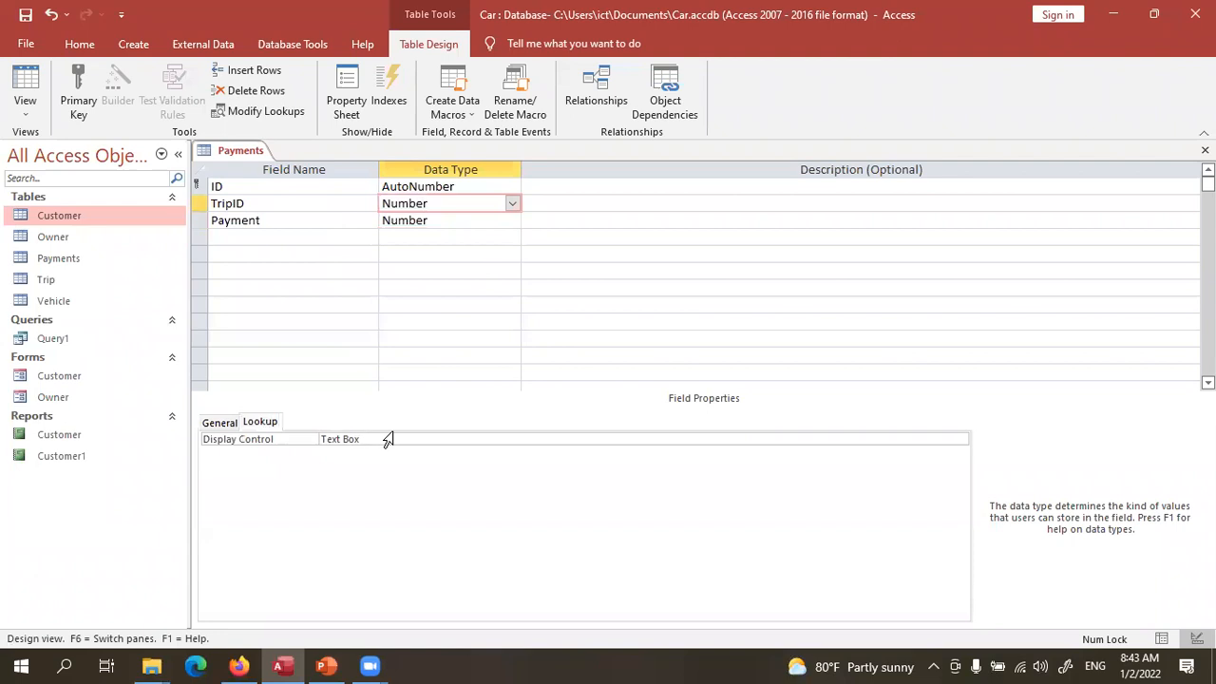
{"action": "left_click", "coordinate": [945, 438]}
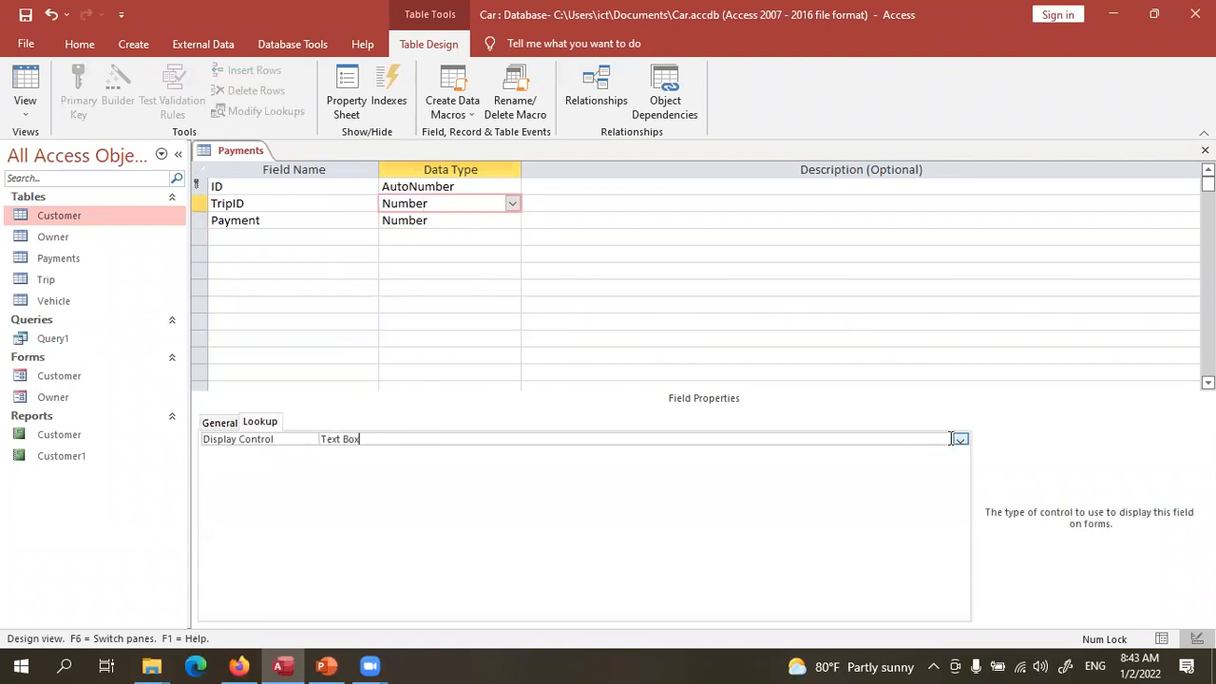
{"action": "left_click", "coordinate": [960, 439]}
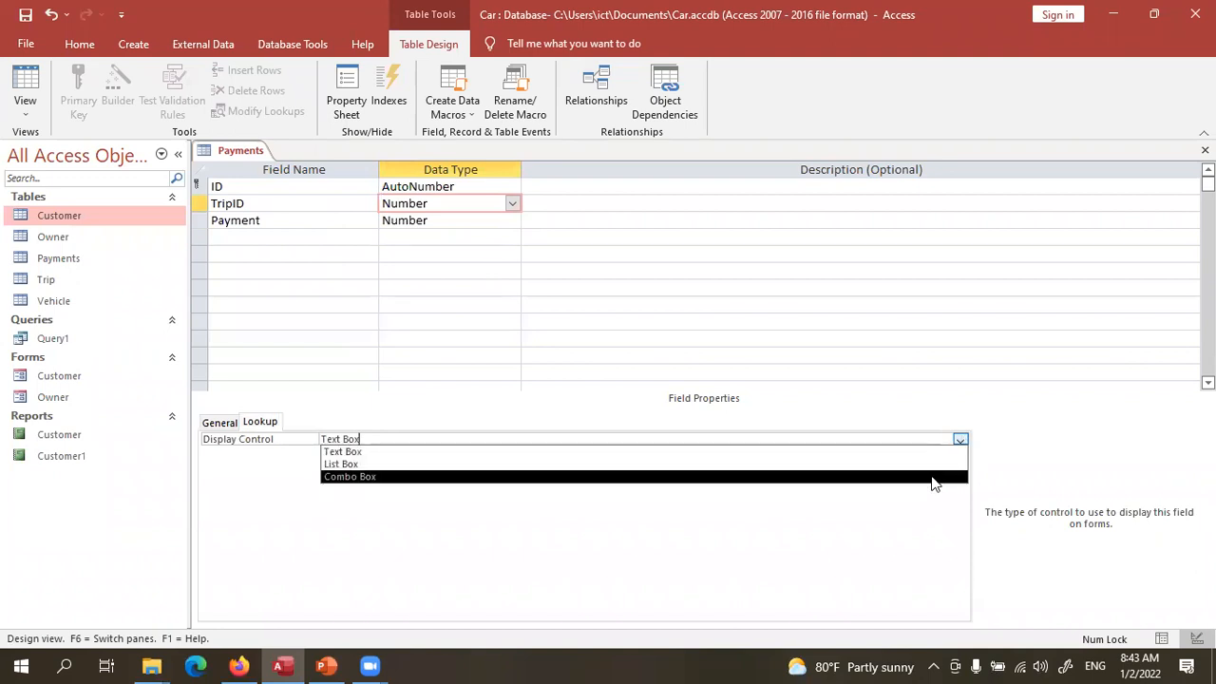
{"action": "left_click", "coordinate": [933, 477]}
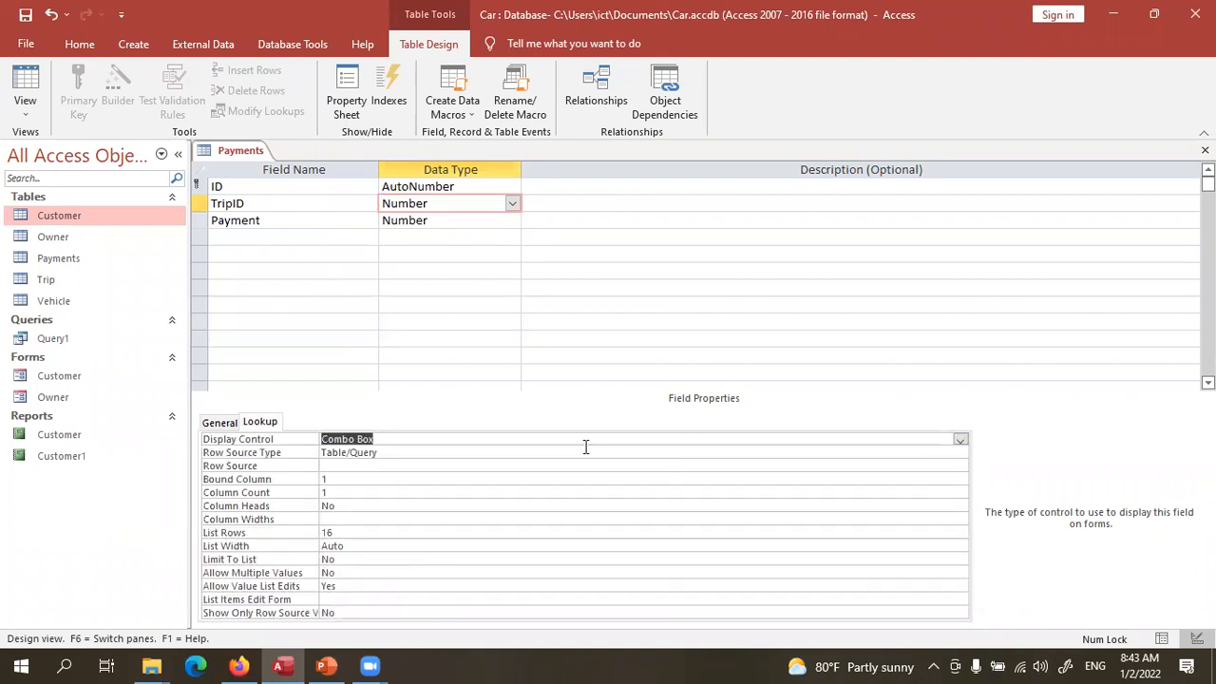
- Keep Table/Query as the row source type and choose the Trip table as row source
{"action": "left_click", "coordinate": [831, 453]}
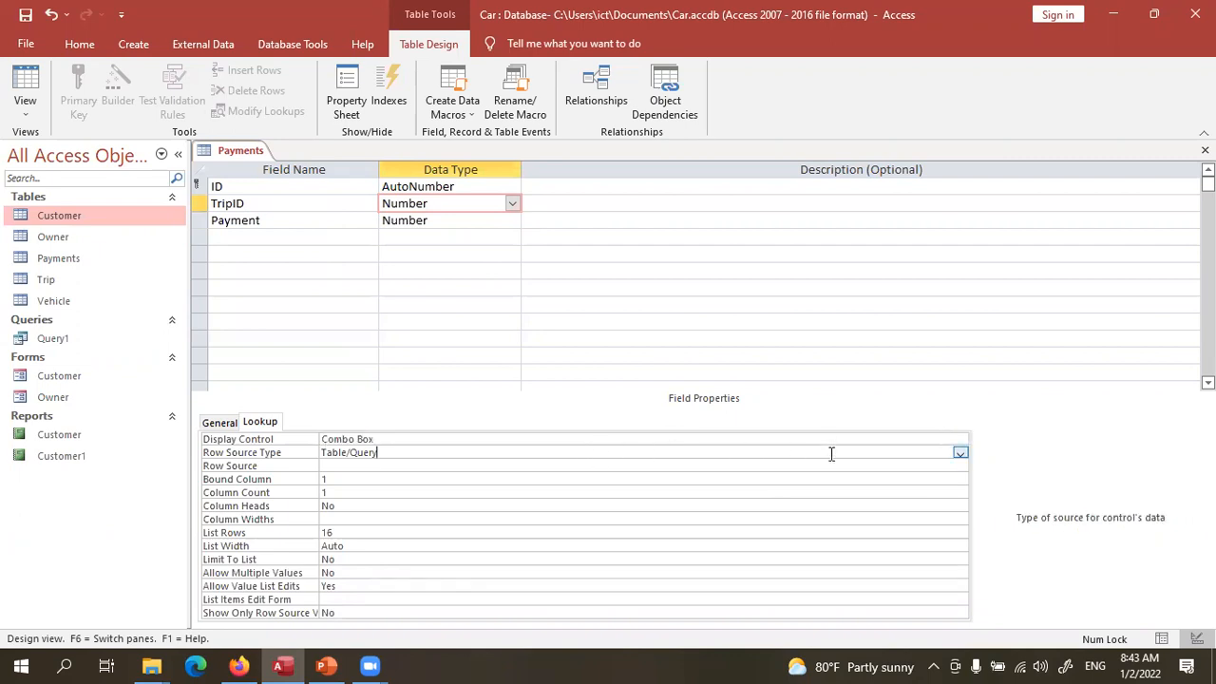
{"action": "left_click", "coordinate": [961, 452]}
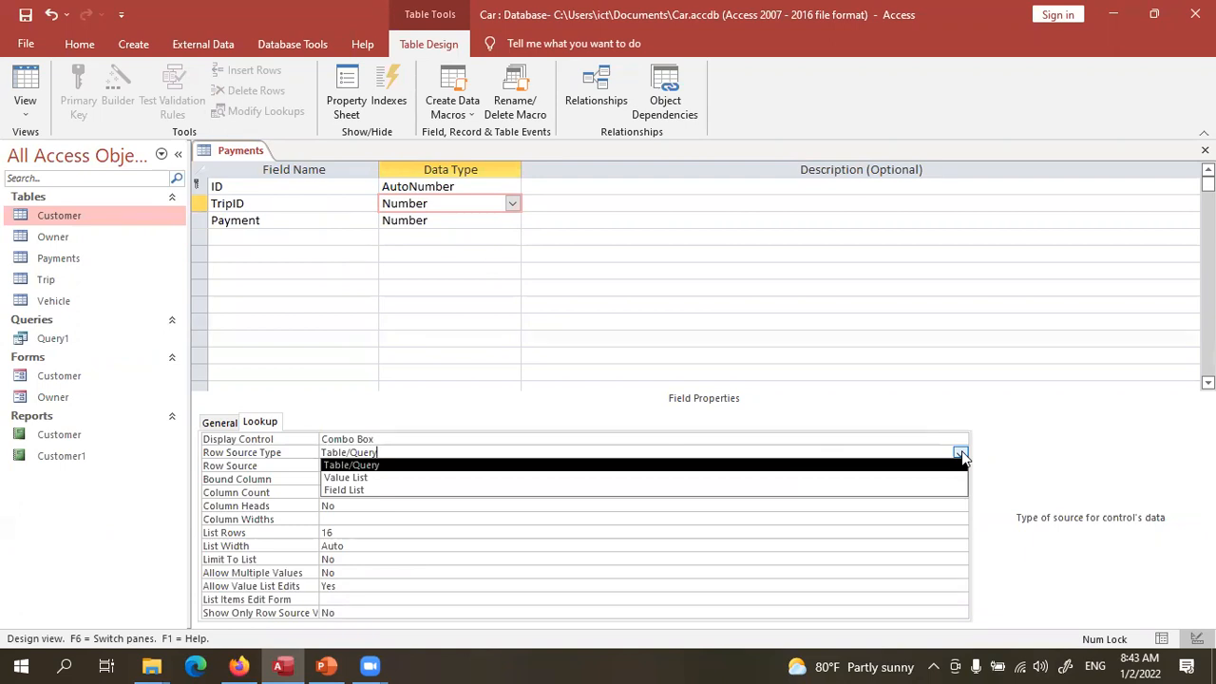
{"action": "left_click", "coordinate": [1019, 480]}
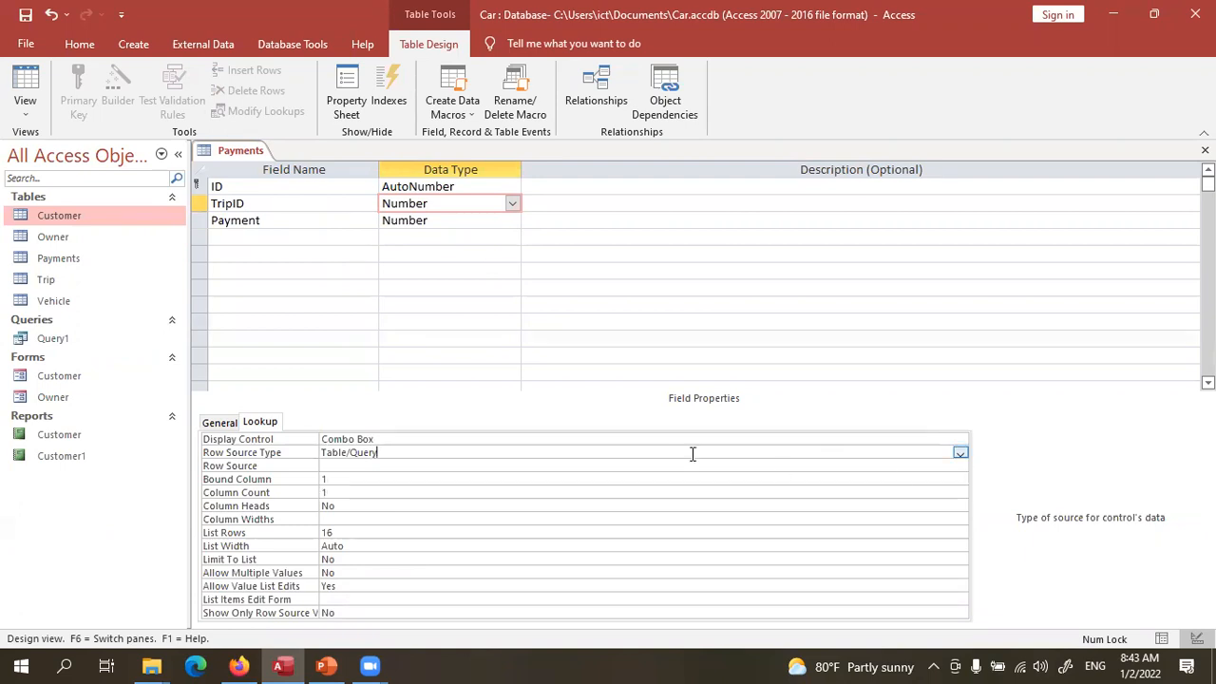
{"action": "left_click", "coordinate": [389, 466]}
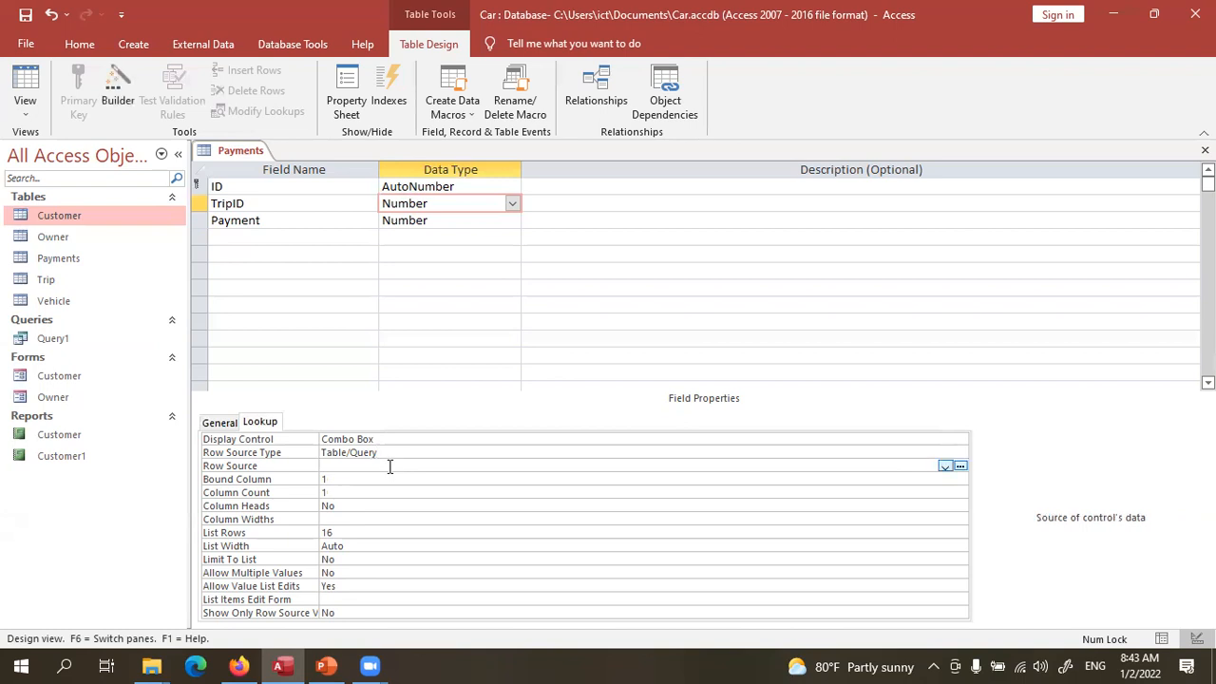
{"action": "left_click", "coordinate": [945, 466]}
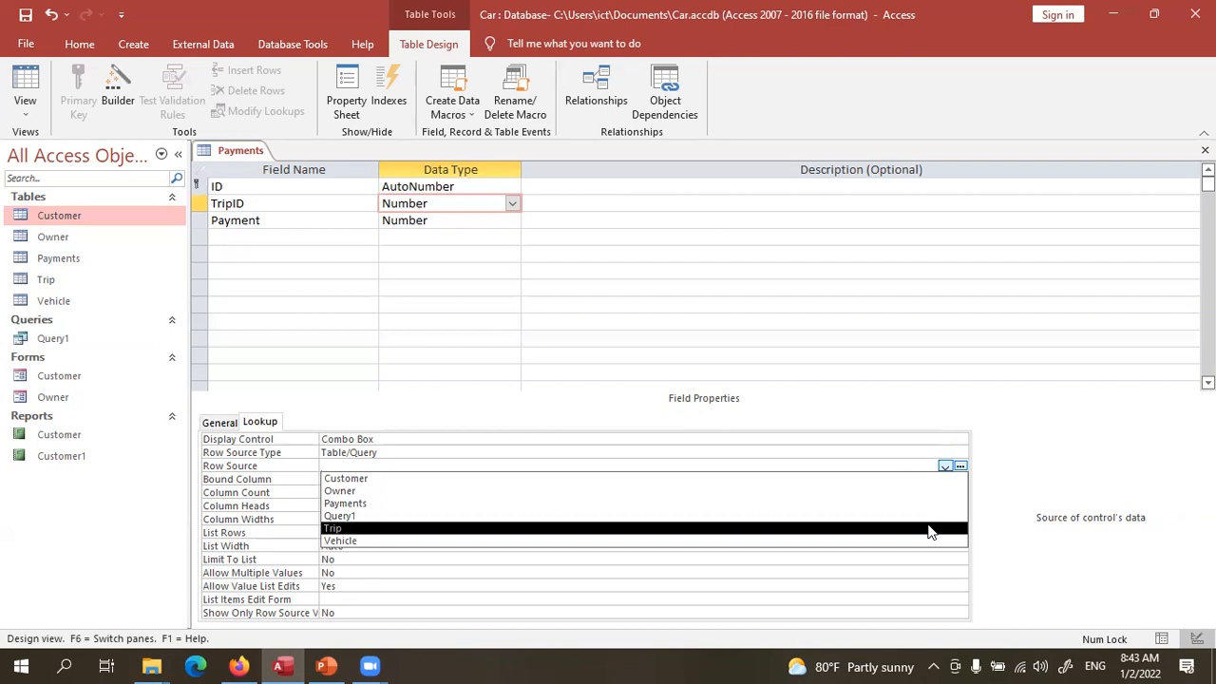
{"action": "left_click", "coordinate": [929, 529]}
{"action": "left_click", "coordinate": [928, 522]}
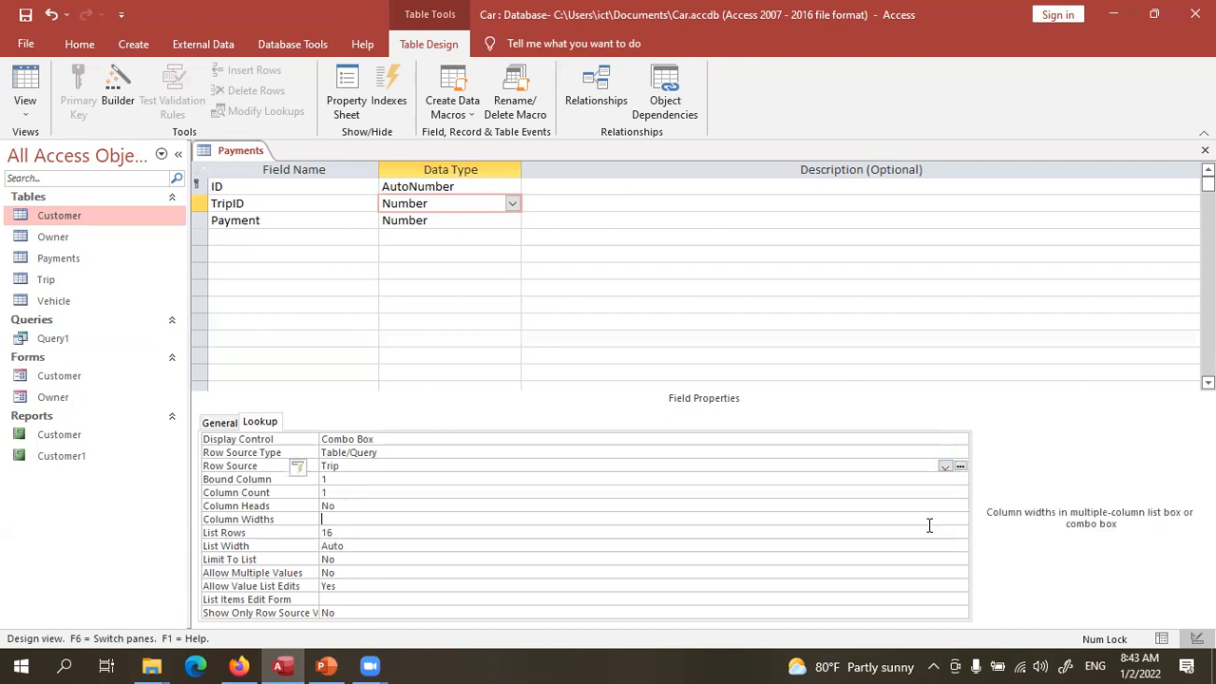
{"action": "left_click", "coordinate": [226, 424]}
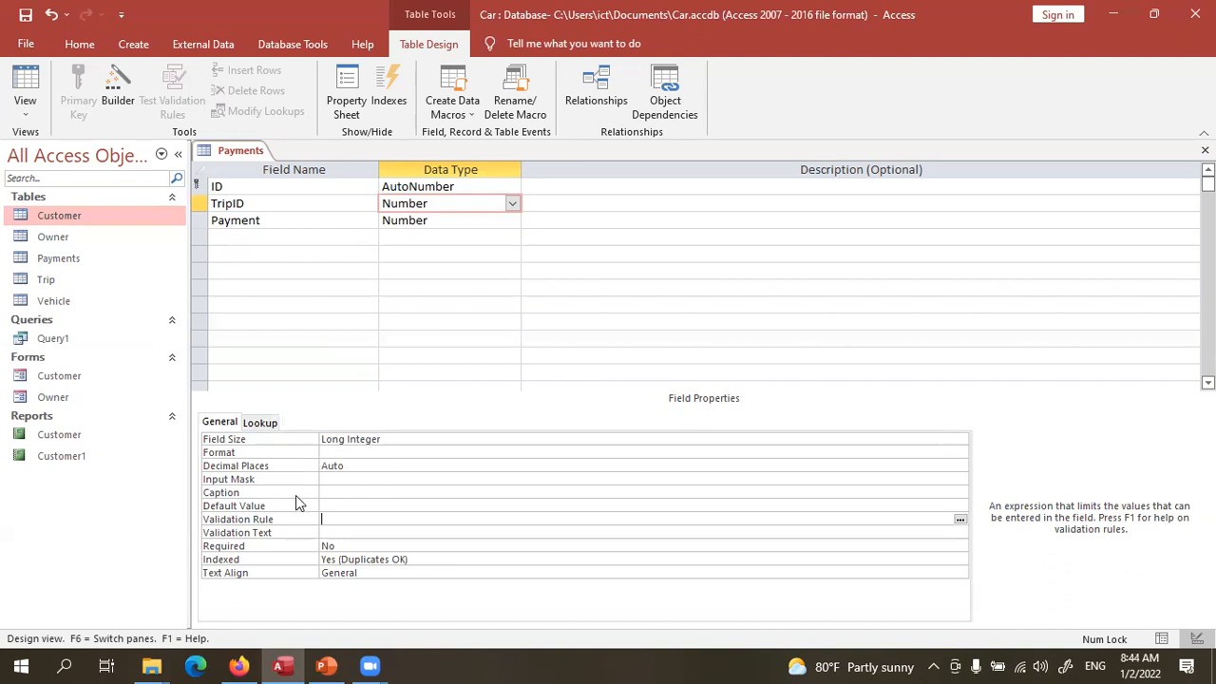
- In TripID's General properties, set Required to Yes
{"action": "left_click", "coordinate": [347, 506]}
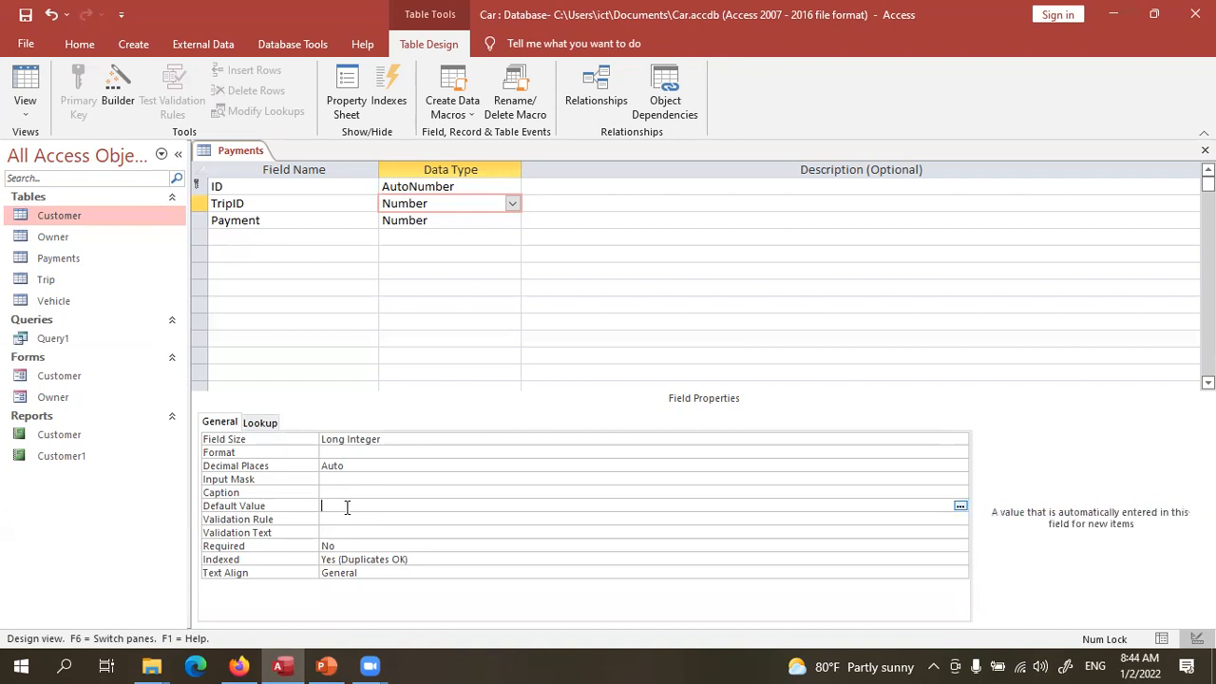
{"action": "left_click", "coordinate": [472, 222]}
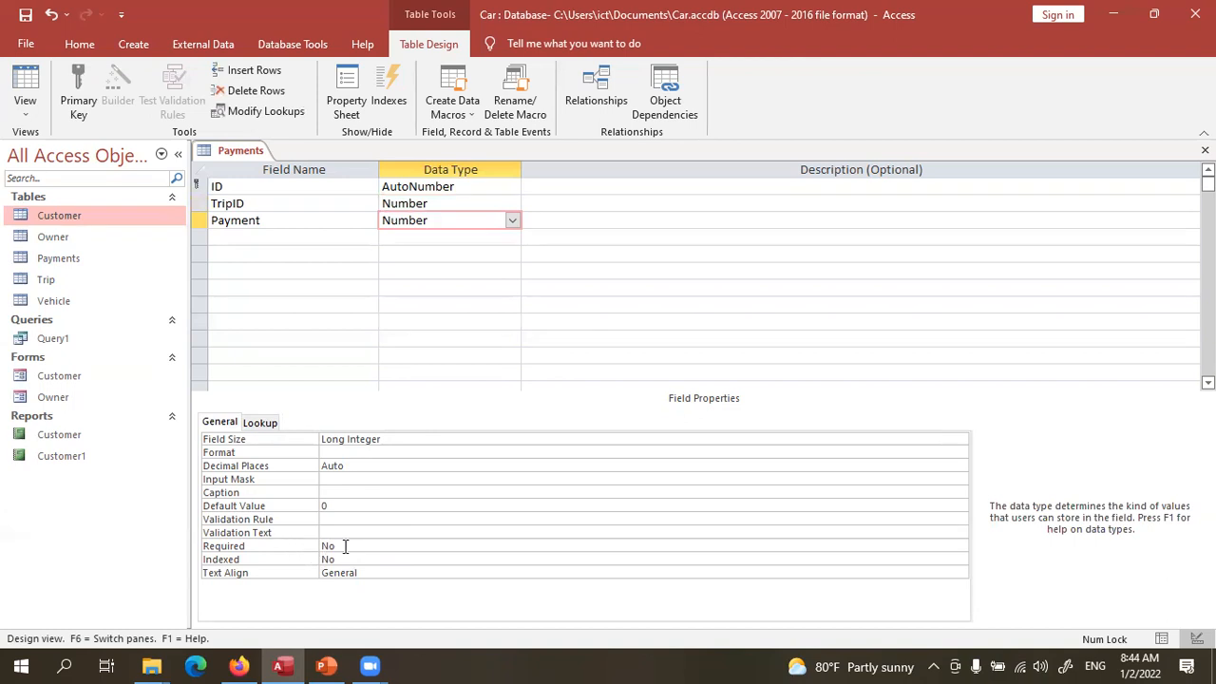
{"action": "left_click", "coordinate": [347, 546]}
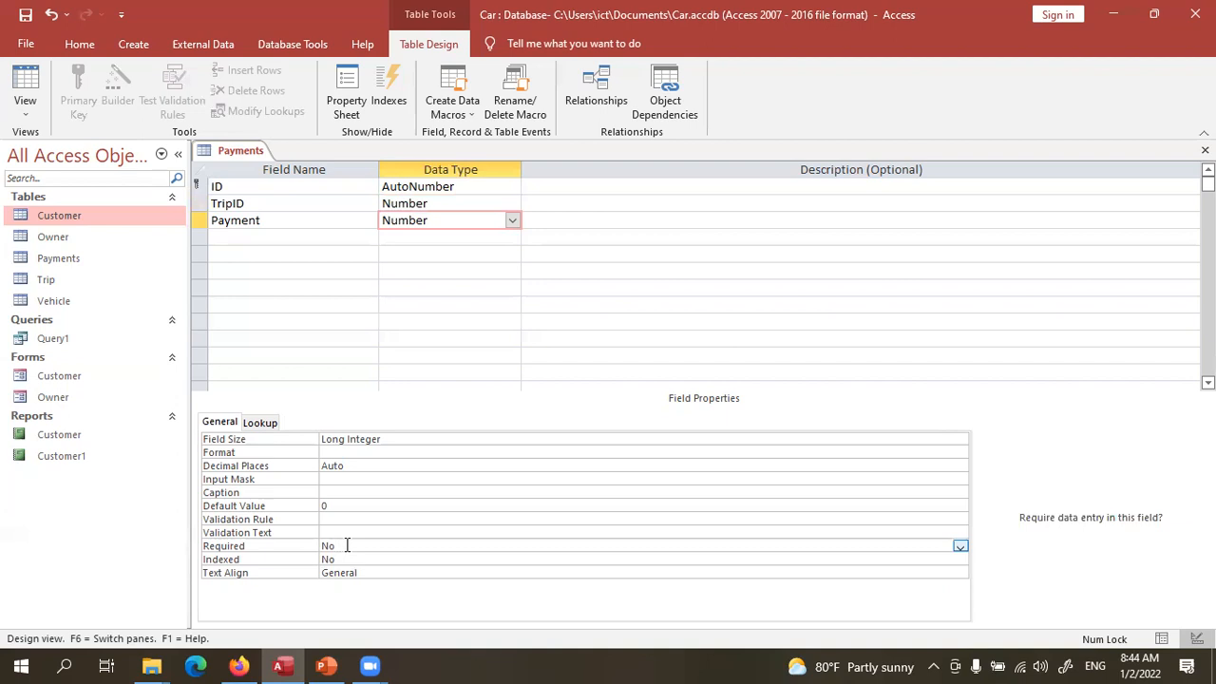
{"action": "left_click", "coordinate": [460, 186]}
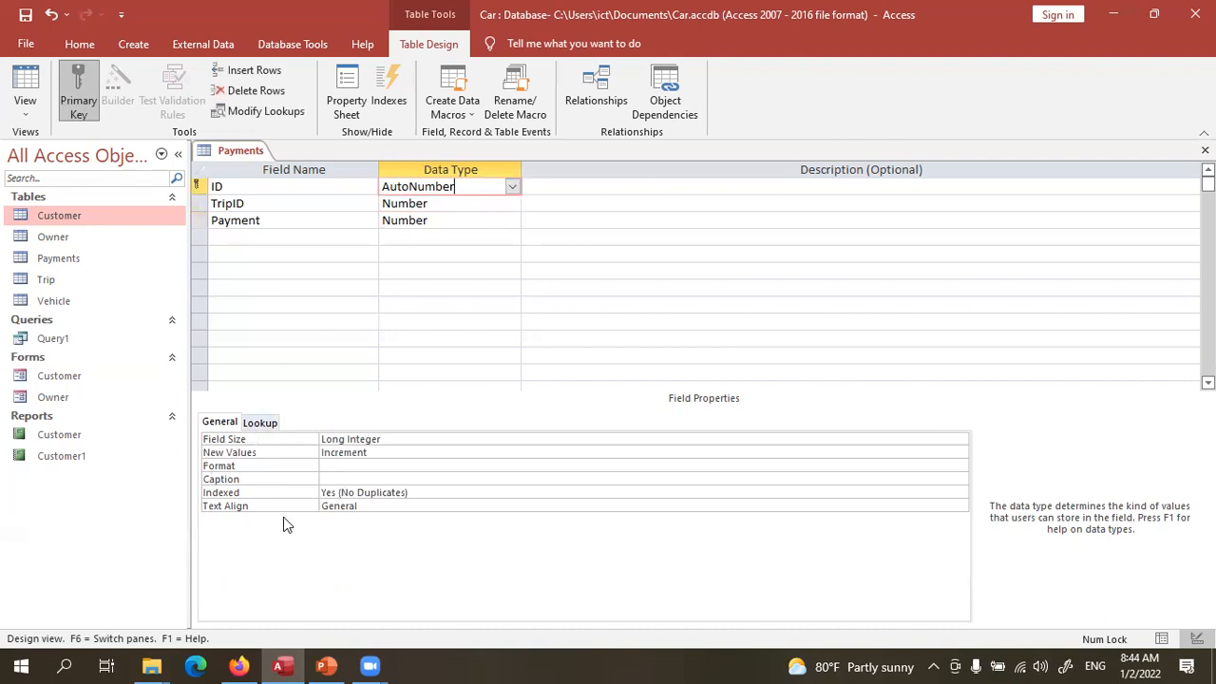
{"action": "left_click", "coordinate": [448, 204]}
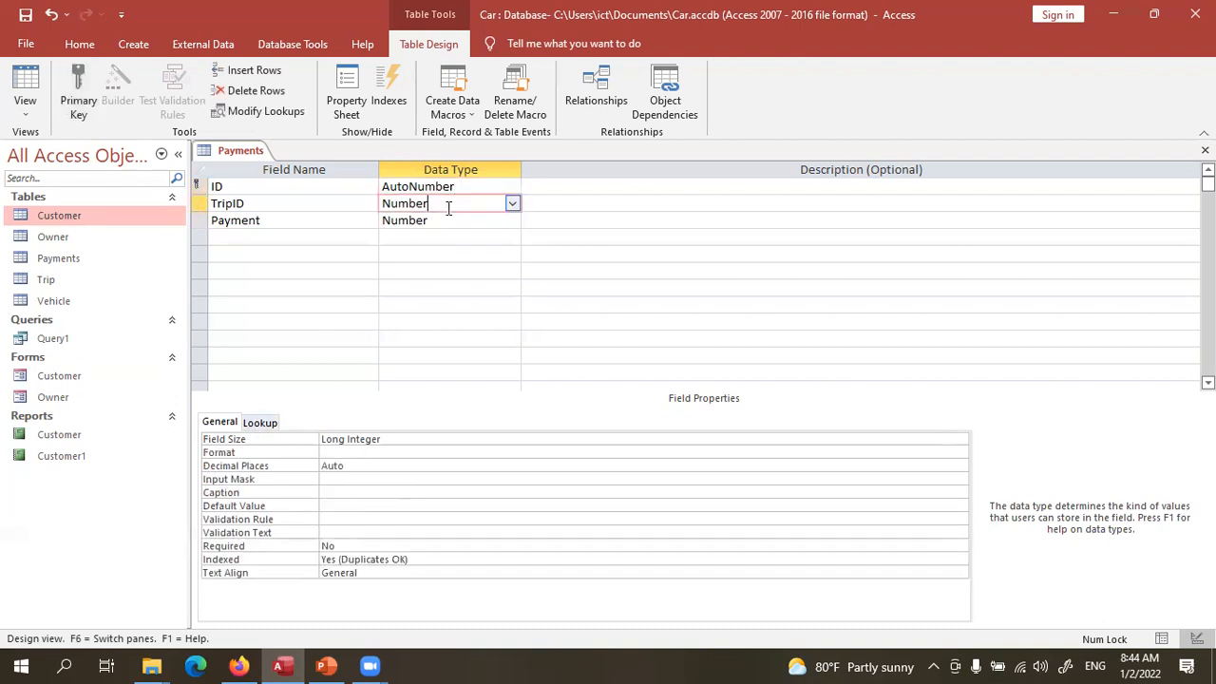
{"action": "left_click", "coordinate": [347, 545]}
{"action": "left_click", "coordinate": [960, 549]}
{"action": "left_click", "coordinate": [945, 559]}
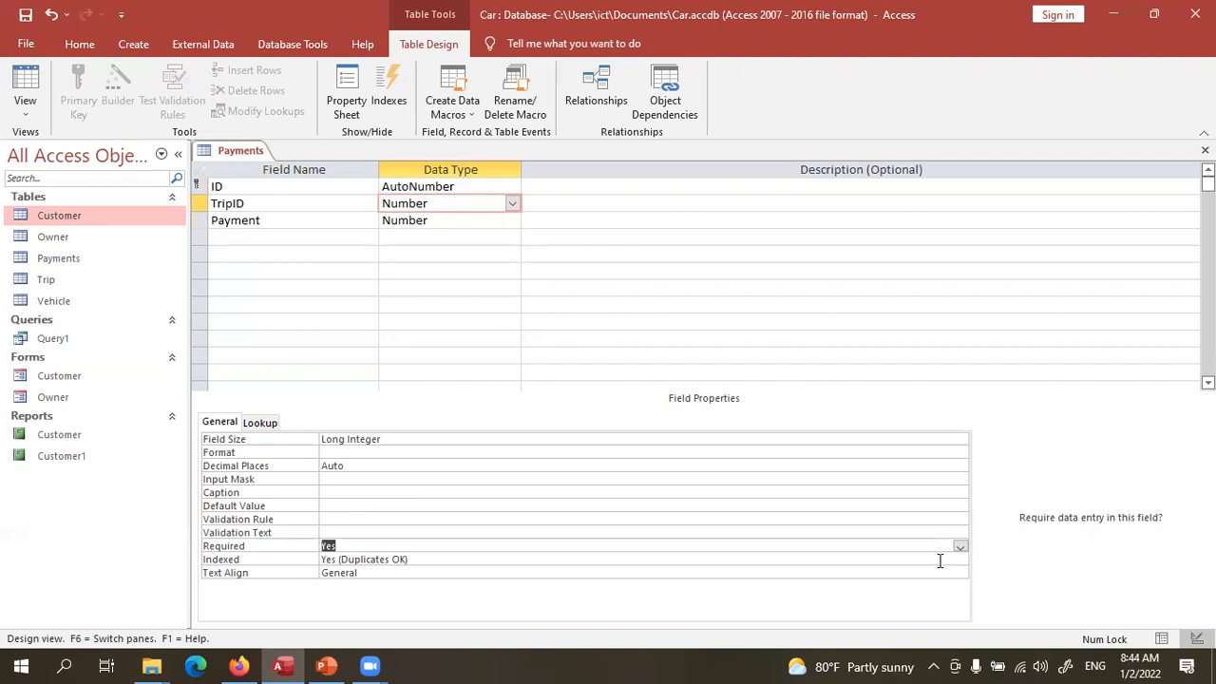
- Save the design, switch to Datasheet view, and enter TripID 1 with payment 3540
{"action": "left_click", "coordinate": [29, 87]}
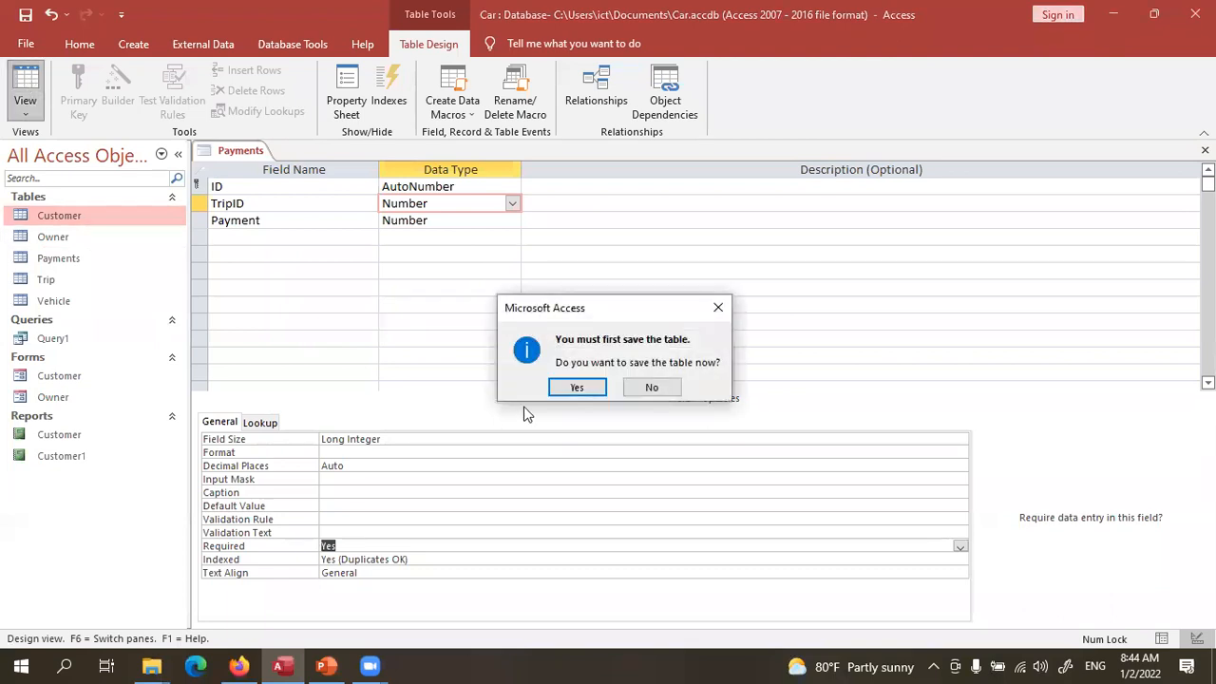
{"action": "left_click", "coordinate": [577, 387]}
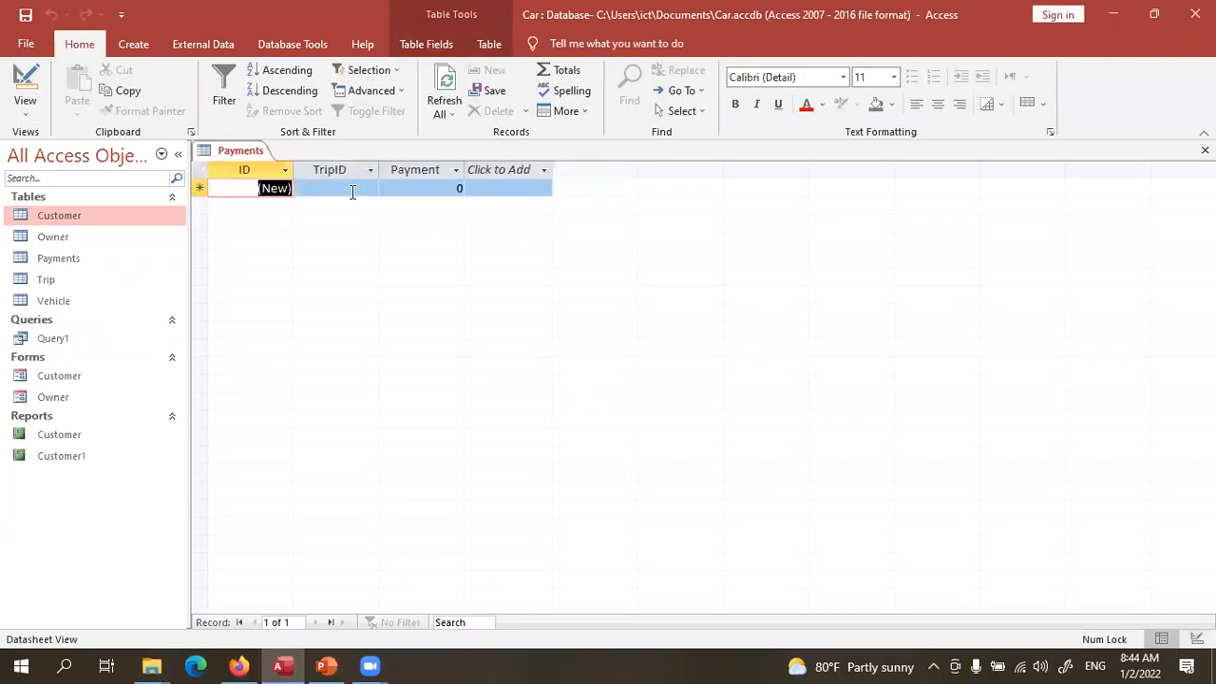
{"action": "left_click", "coordinate": [353, 192]}
{"action": "left_click", "coordinate": [369, 188]}
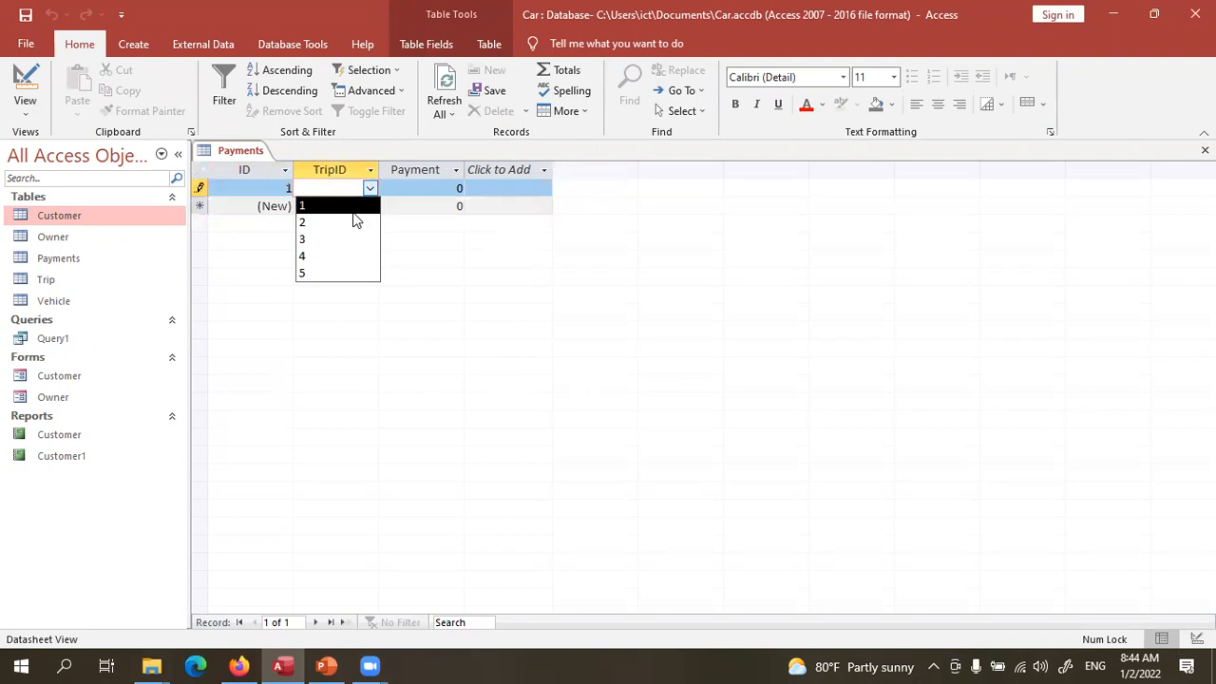
{"action": "left_click", "coordinate": [353, 207]}
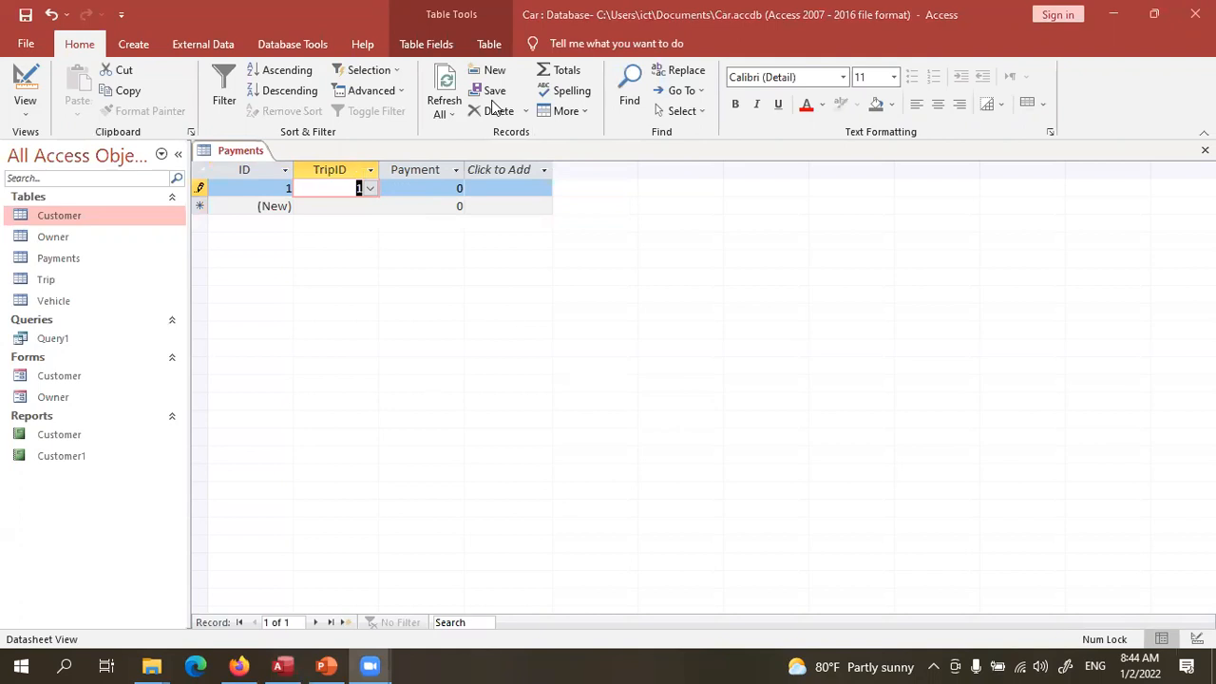
{"action": "left_click", "coordinate": [453, 192]}
{"action": "left_click", "coordinate": [415, 188]}
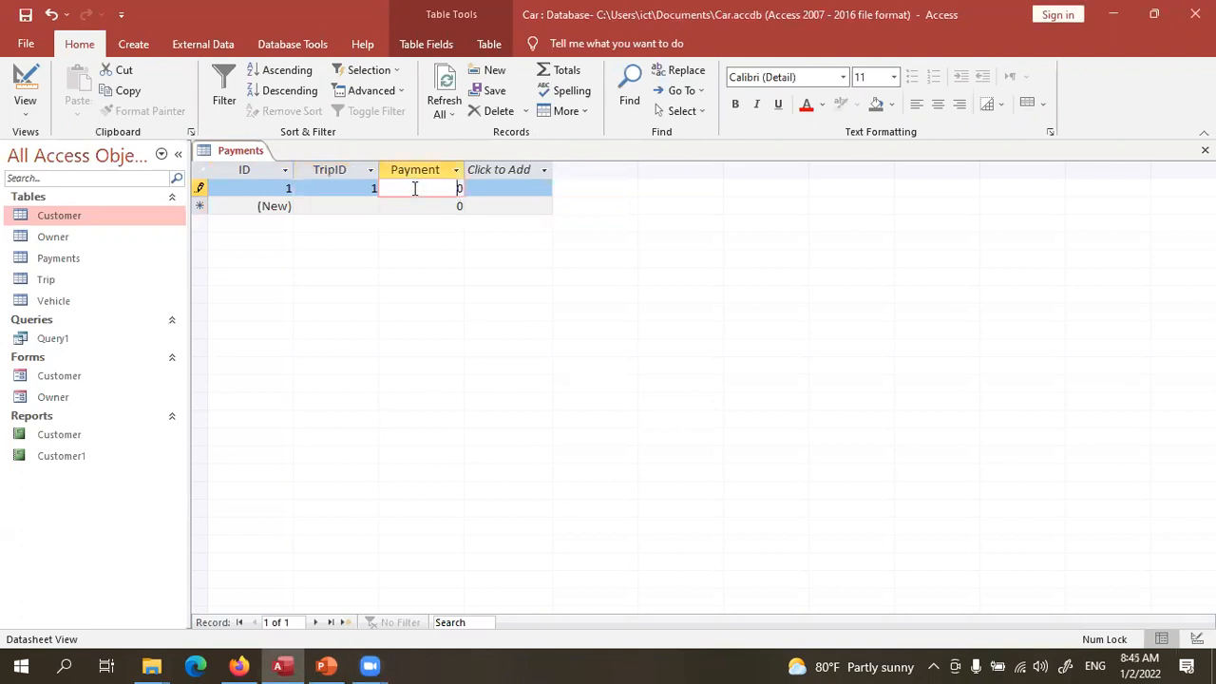
{"action": "left_click_drag", "start_coordinate": [416, 188], "coordinate": [473, 197]}
{"action": "type", "text": "3540"}
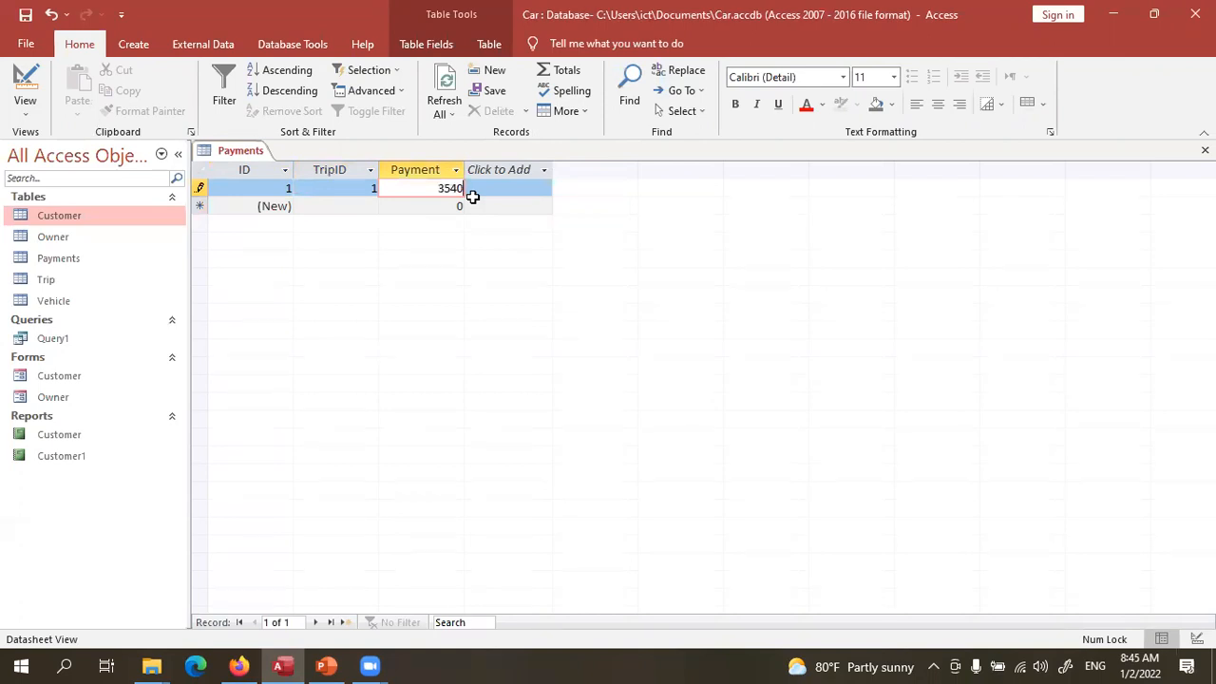
{"action": "double_click", "coordinate": [439, 187]}
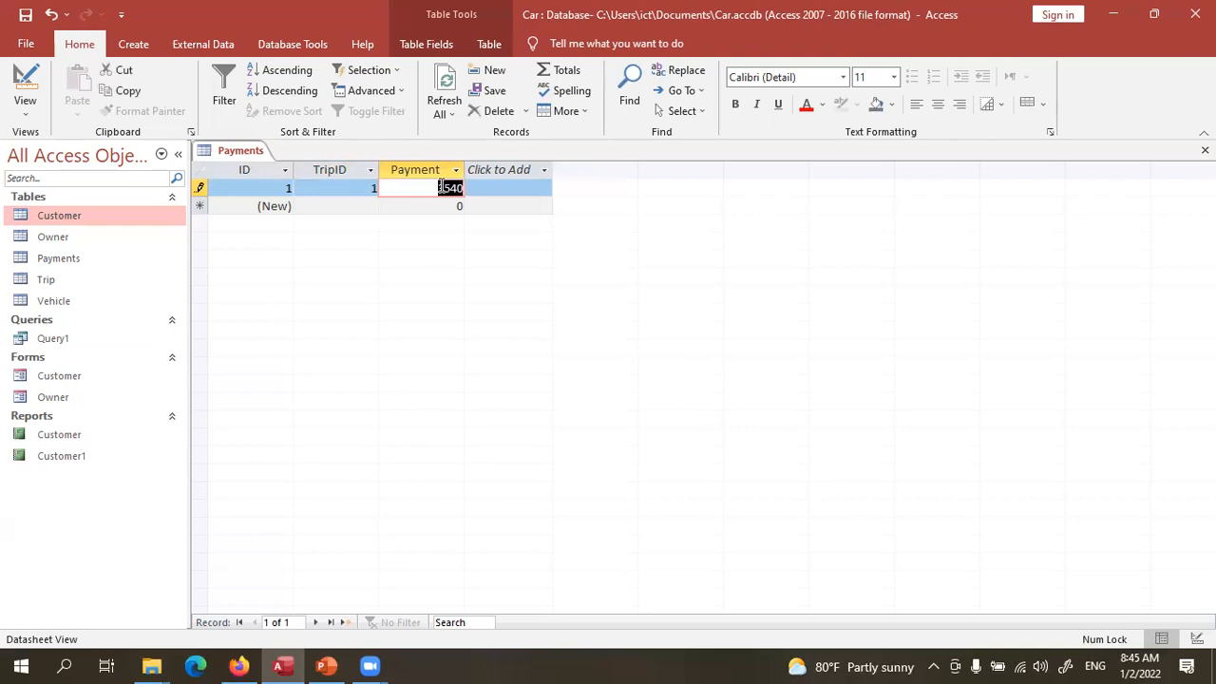
- Add a second record with TripID 2 and payment 5500
{"action": "left_click", "coordinate": [359, 206]}
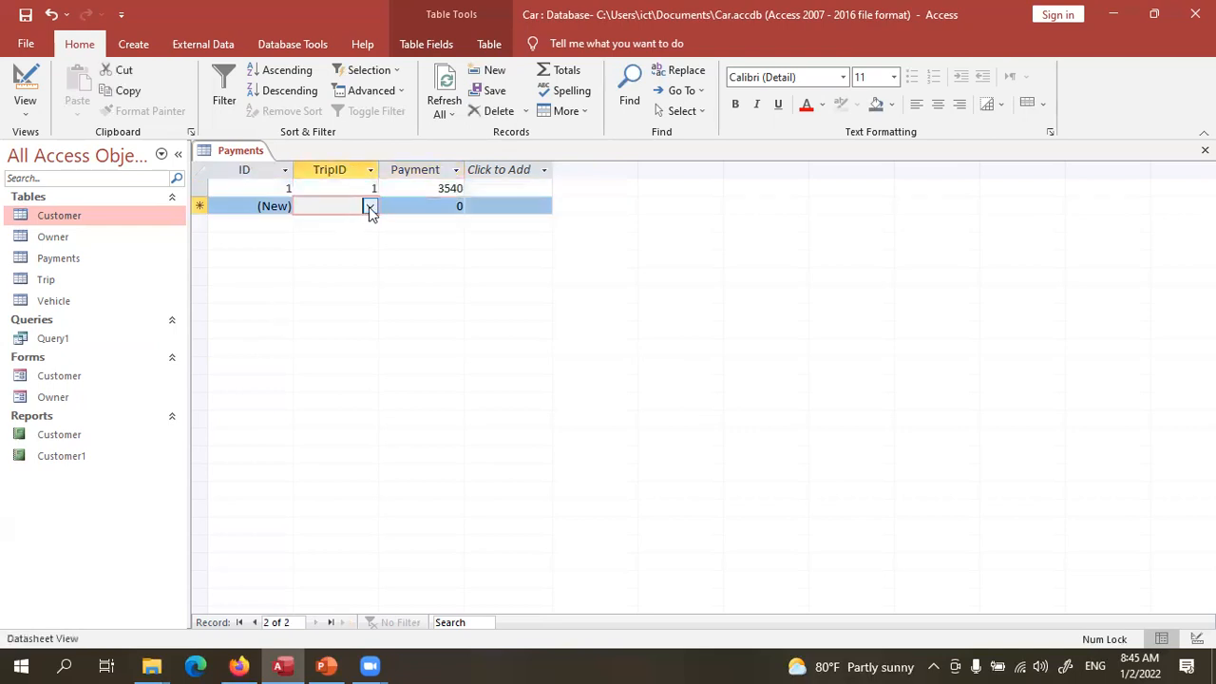
{"action": "left_click", "coordinate": [371, 207]}
{"action": "left_click", "coordinate": [353, 240]}
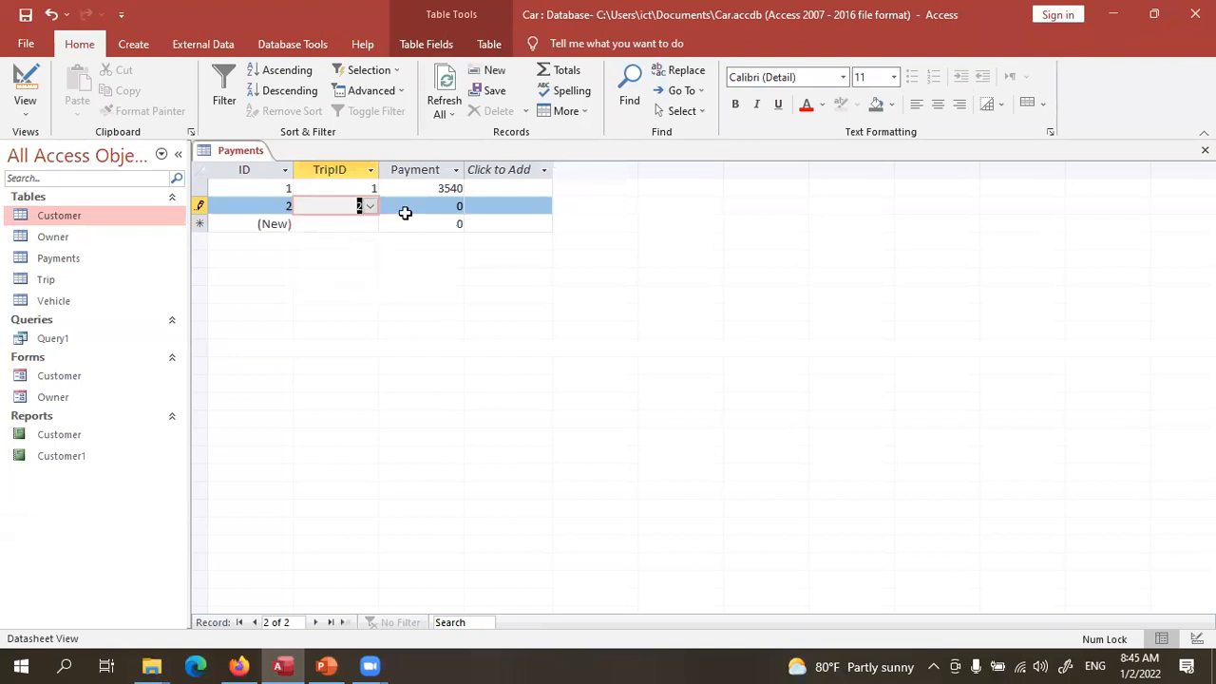
{"action": "left_click", "coordinate": [453, 206]}
{"action": "type", "text": "5500"}
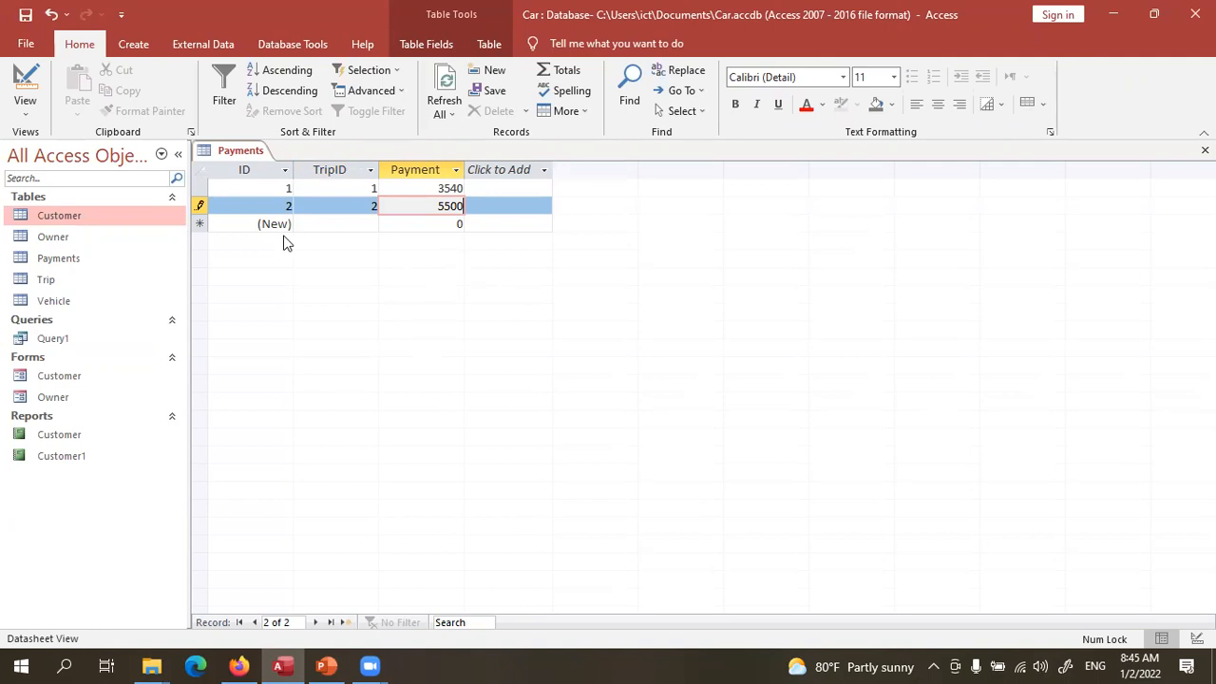
{"action": "left_click", "coordinate": [94, 347]}
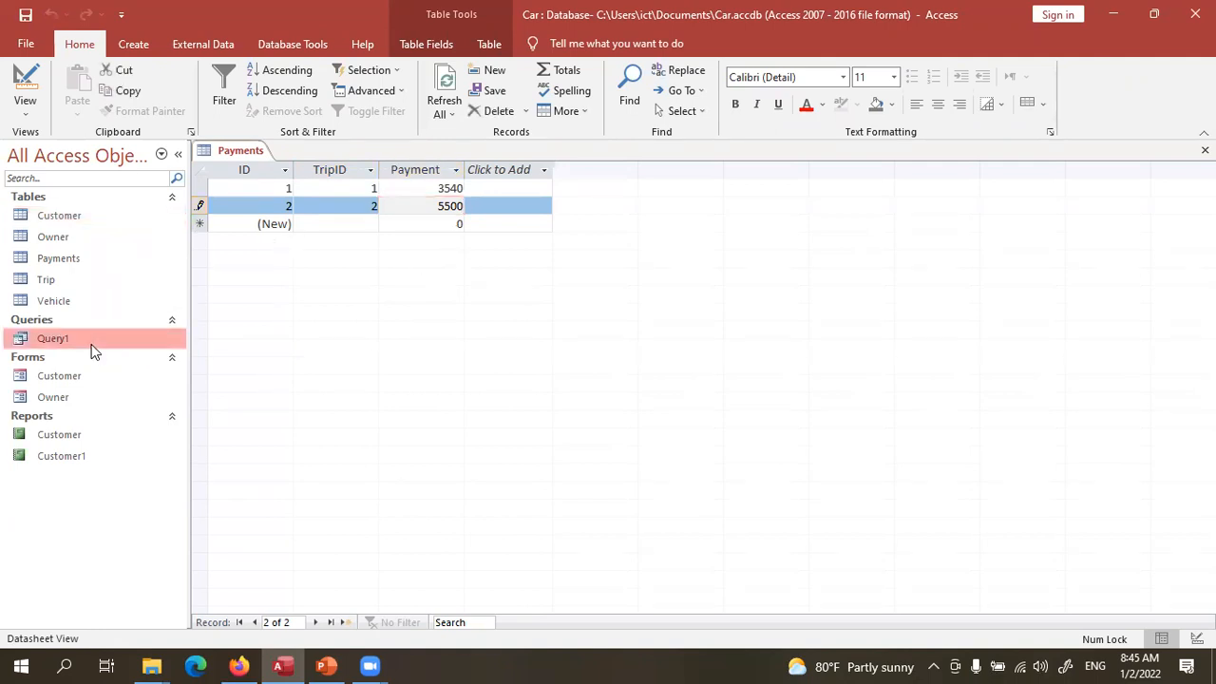
- Open Query1 in datasheet view to review its customer, vehicle, owner and TripID rows
{"action": "double_click", "coordinate": [94, 348]}
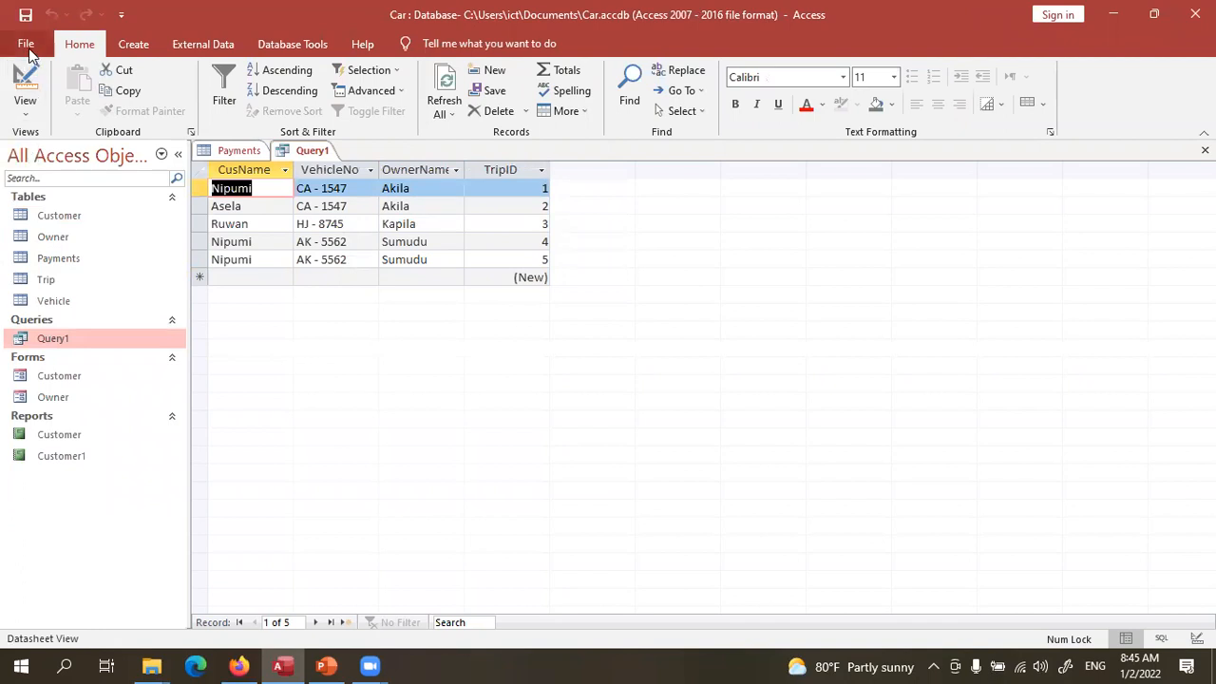
{"action": "left_click", "coordinate": [27, 46]}
{"action": "left_click", "coordinate": [25, 52]}
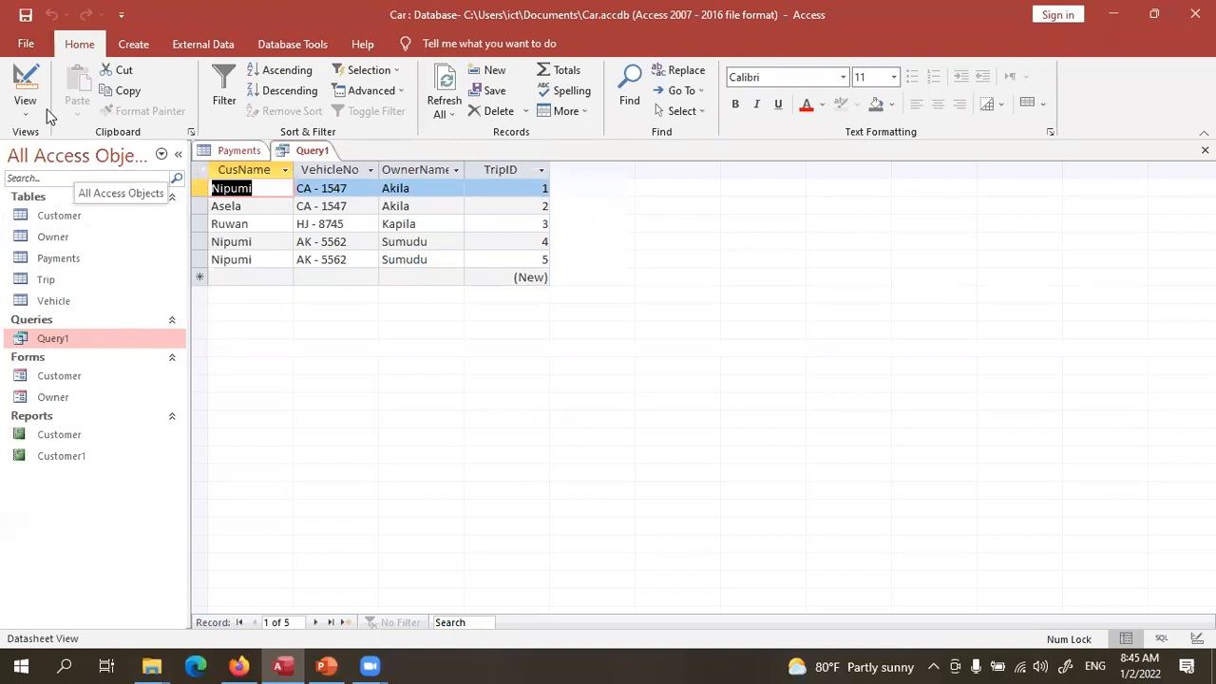
{"action": "left_click", "coordinate": [136, 44]}
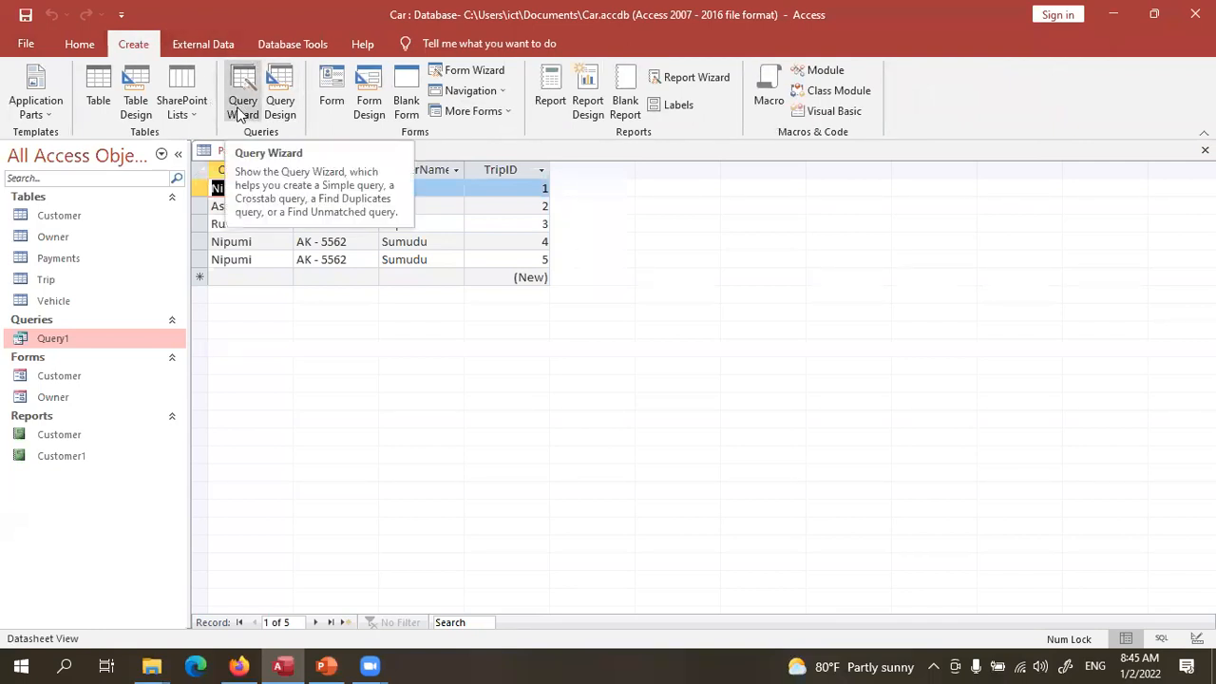
- Start a new query design with the Customer, Owner, Payments, Trip and Vehicle tables
{"action": "left_click", "coordinate": [285, 116]}
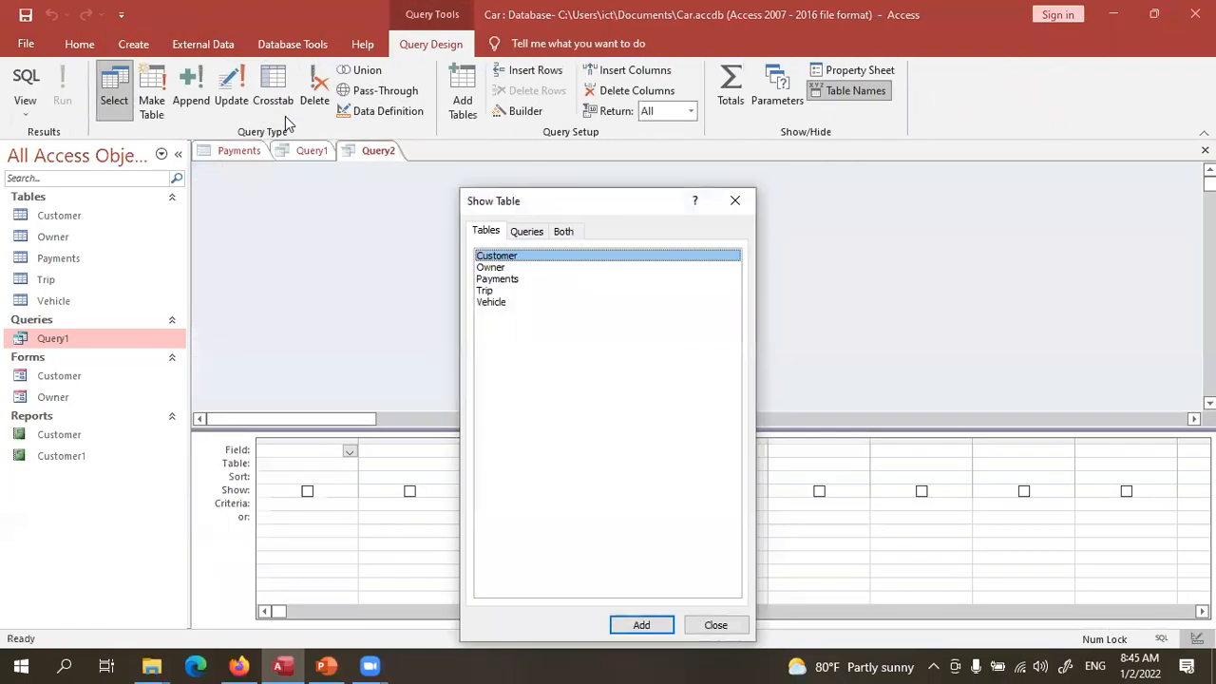
{"action": "double_click", "coordinate": [511, 257]}
{"action": "double_click", "coordinate": [503, 268]}
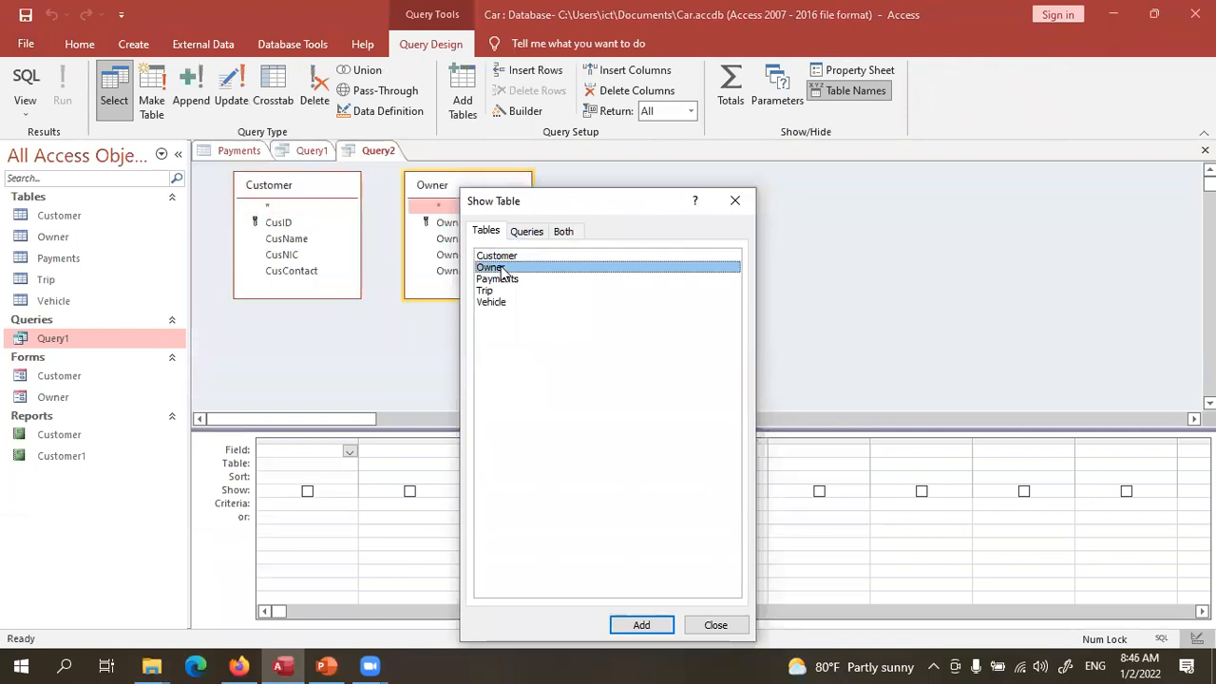
{"action": "double_click", "coordinate": [504, 280]}
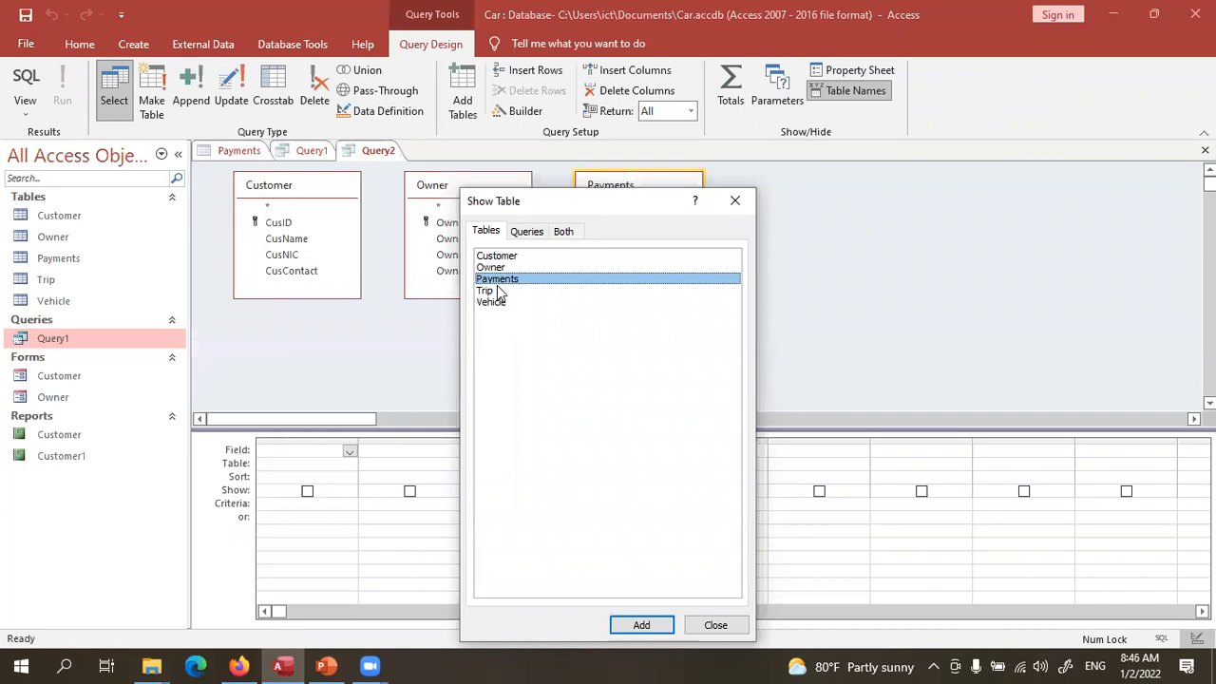
{"action": "double_click", "coordinate": [500, 291]}
{"action": "double_click", "coordinate": [492, 302]}
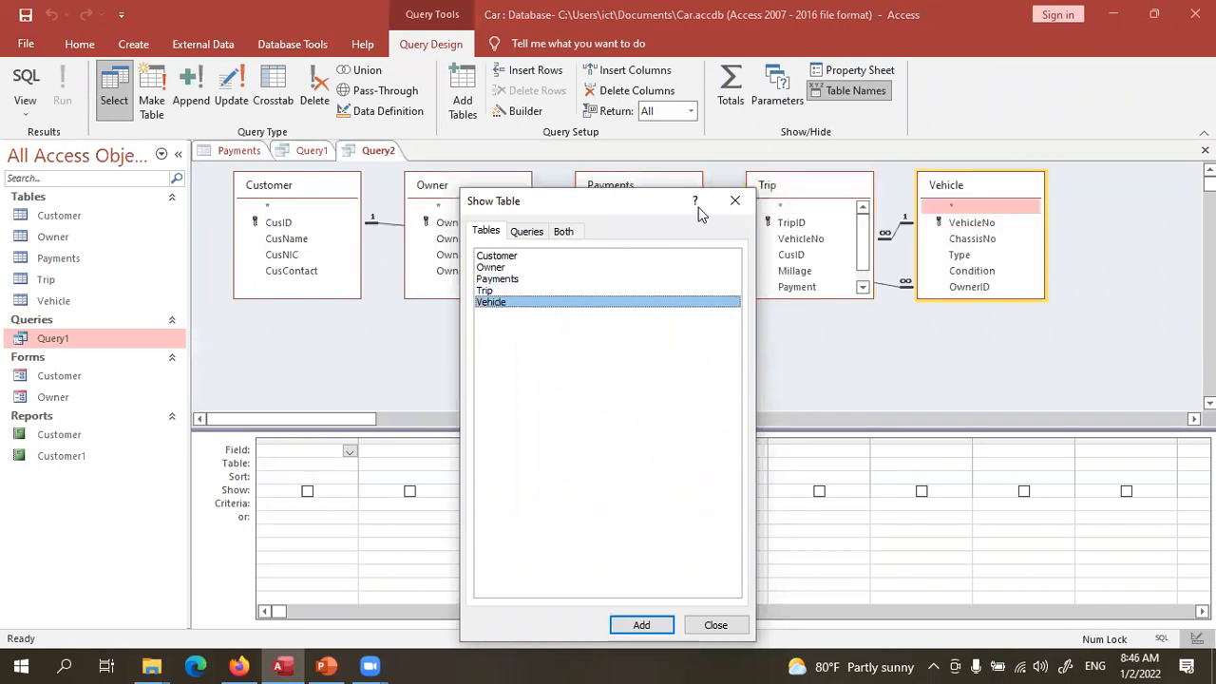
{"action": "left_click", "coordinate": [733, 211]}
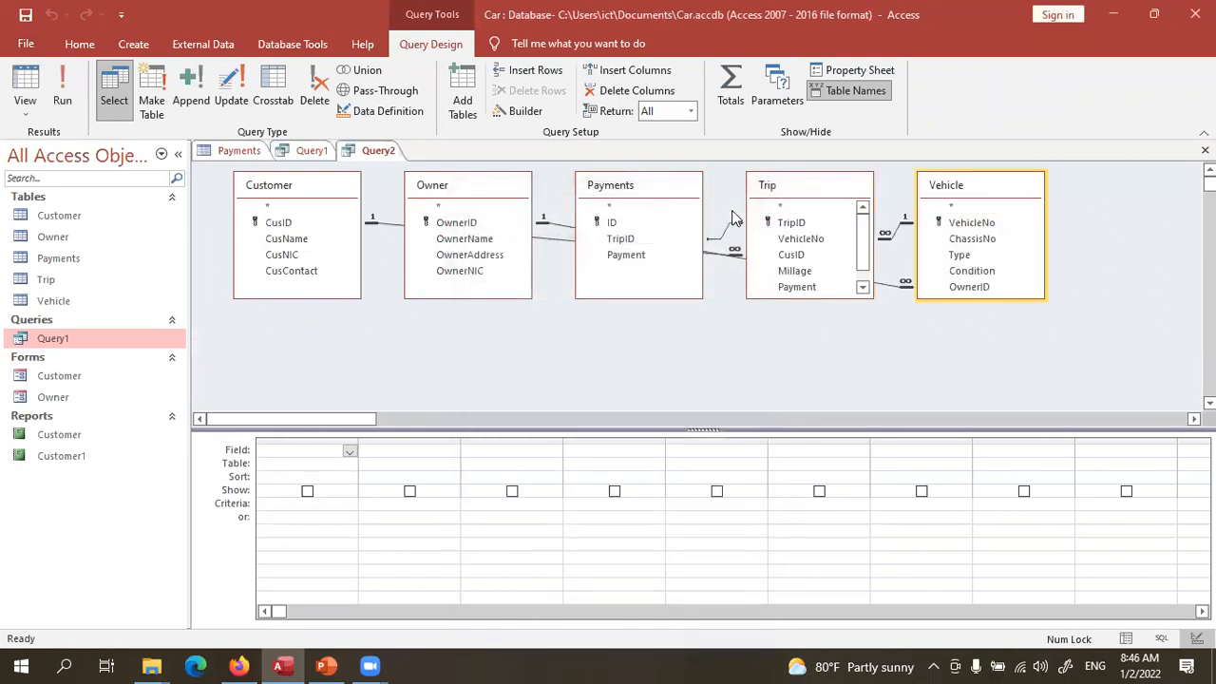
- Rearrange the Payments, Vehicle, Owner and Trip field lists into a tidy layout
{"action": "left_click", "coordinate": [666, 198]}
{"action": "left_click_drag", "start_coordinate": [666, 197], "coordinate": [663, 293]}
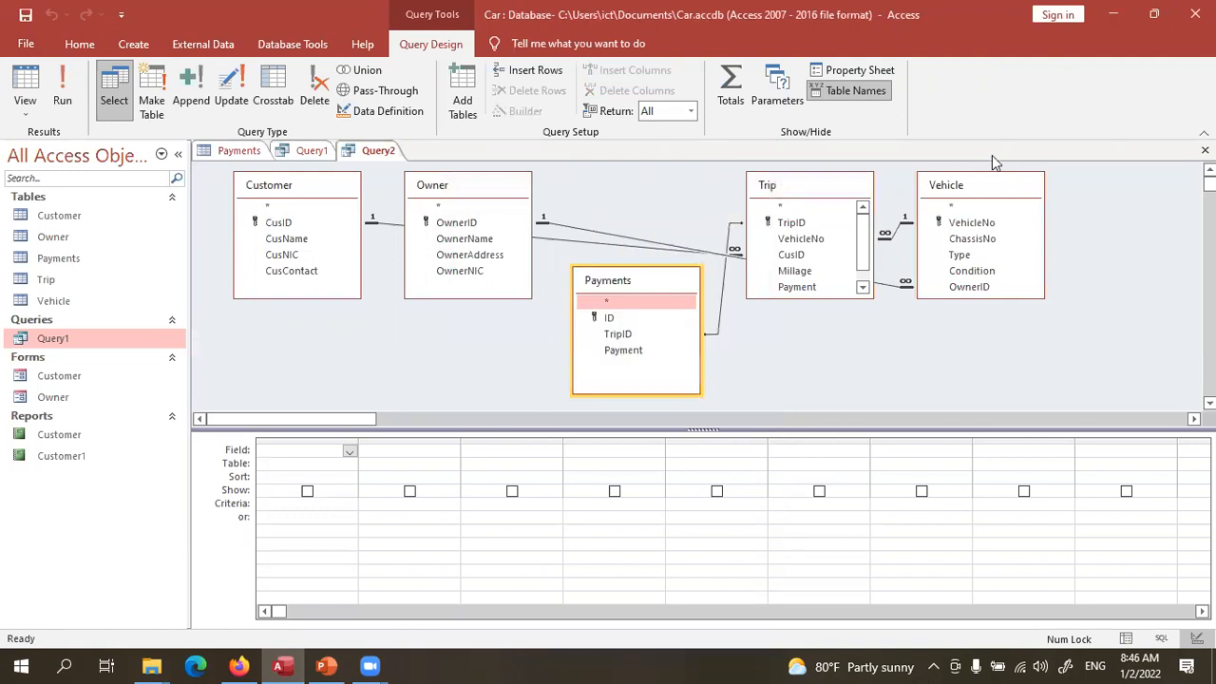
{"action": "left_click", "coordinate": [957, 195]}
{"action": "left_click_drag", "start_coordinate": [958, 193], "coordinate": [1045, 180]}
{"action": "left_click", "coordinate": [658, 275]}
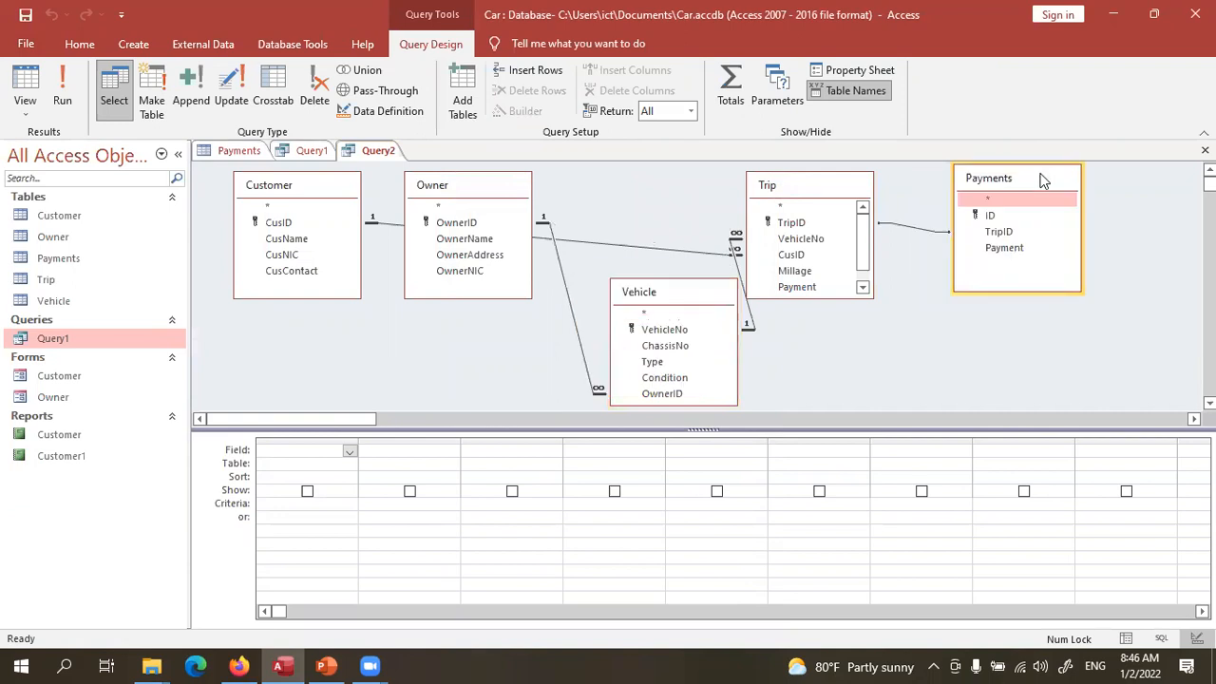
{"action": "left_click", "coordinate": [445, 199]}
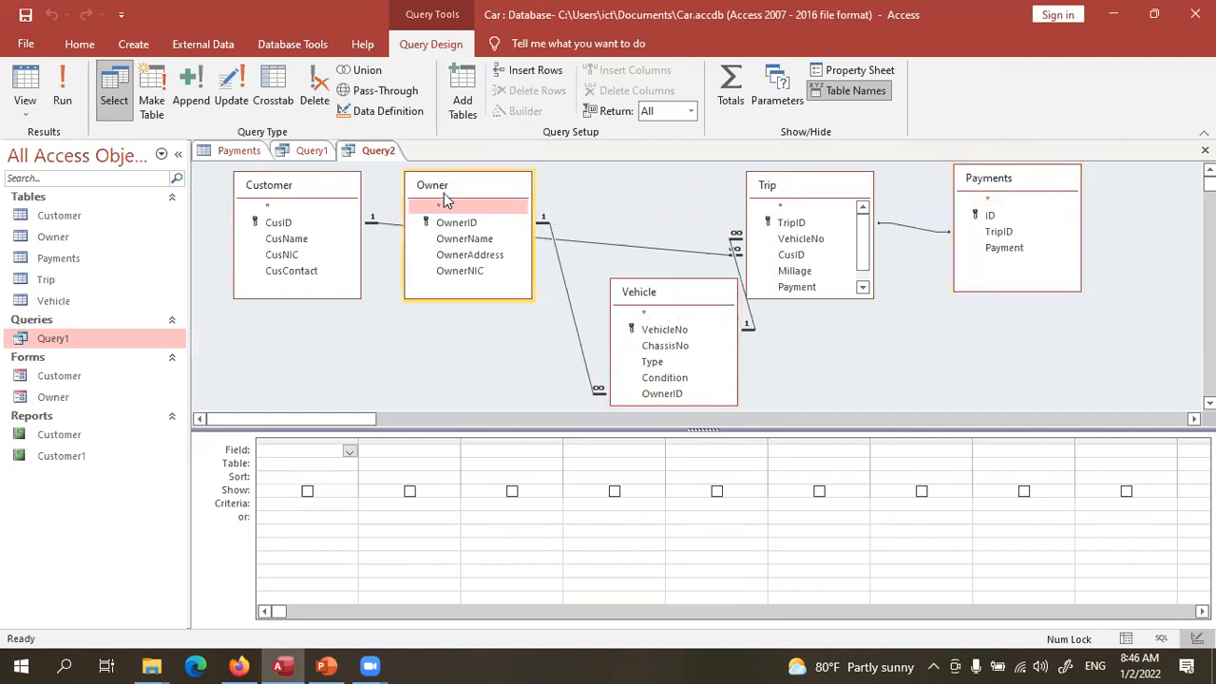
{"action": "left_click_drag", "start_coordinate": [445, 199], "coordinate": [439, 285]}
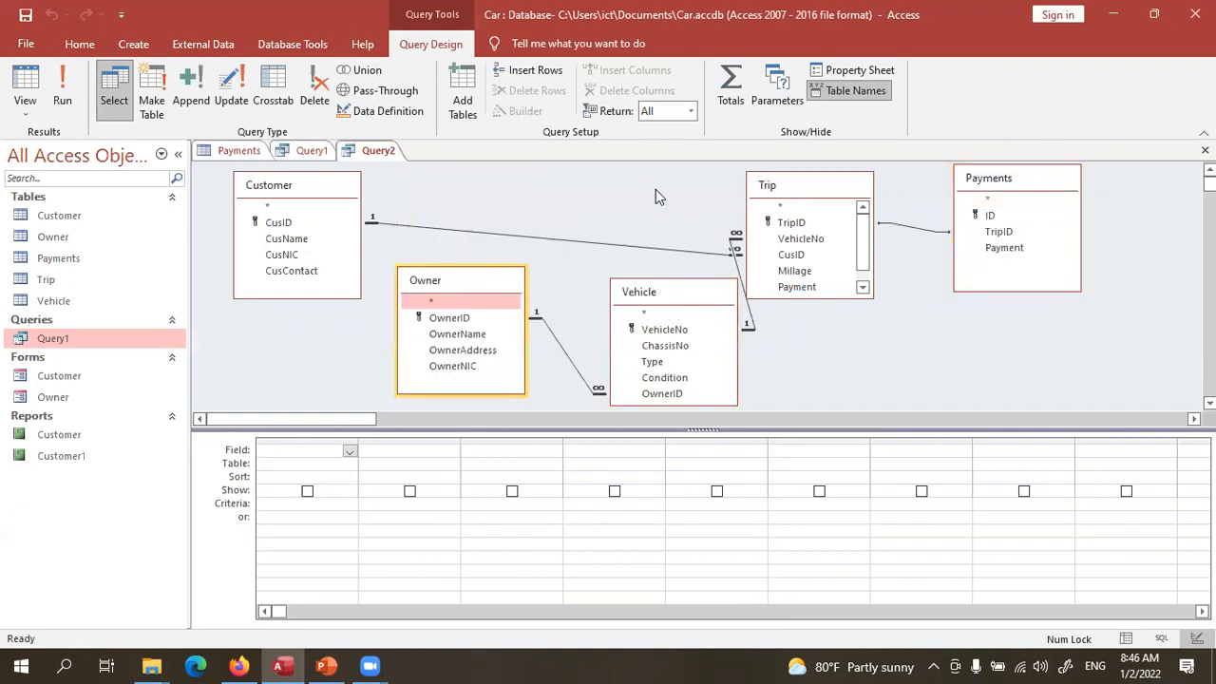
{"action": "left_click", "coordinate": [770, 193]}
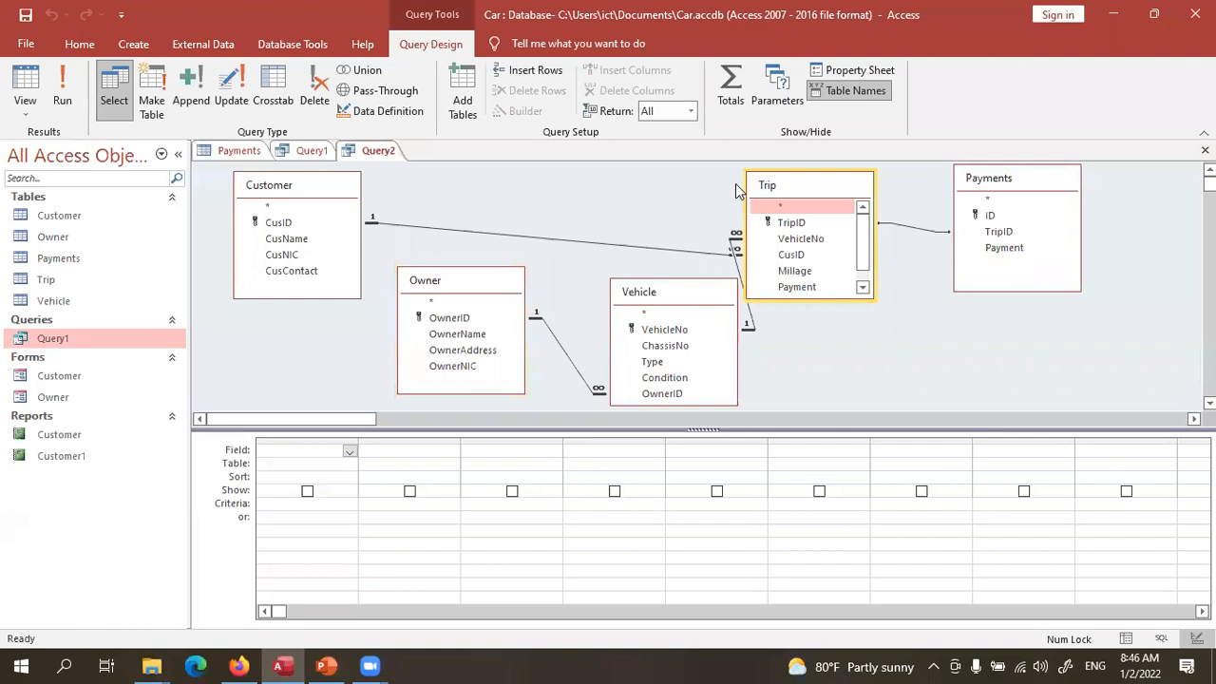
{"action": "left_click_drag", "start_coordinate": [758, 187], "coordinate": [461, 179]}
{"action": "left_click", "coordinate": [452, 285]}
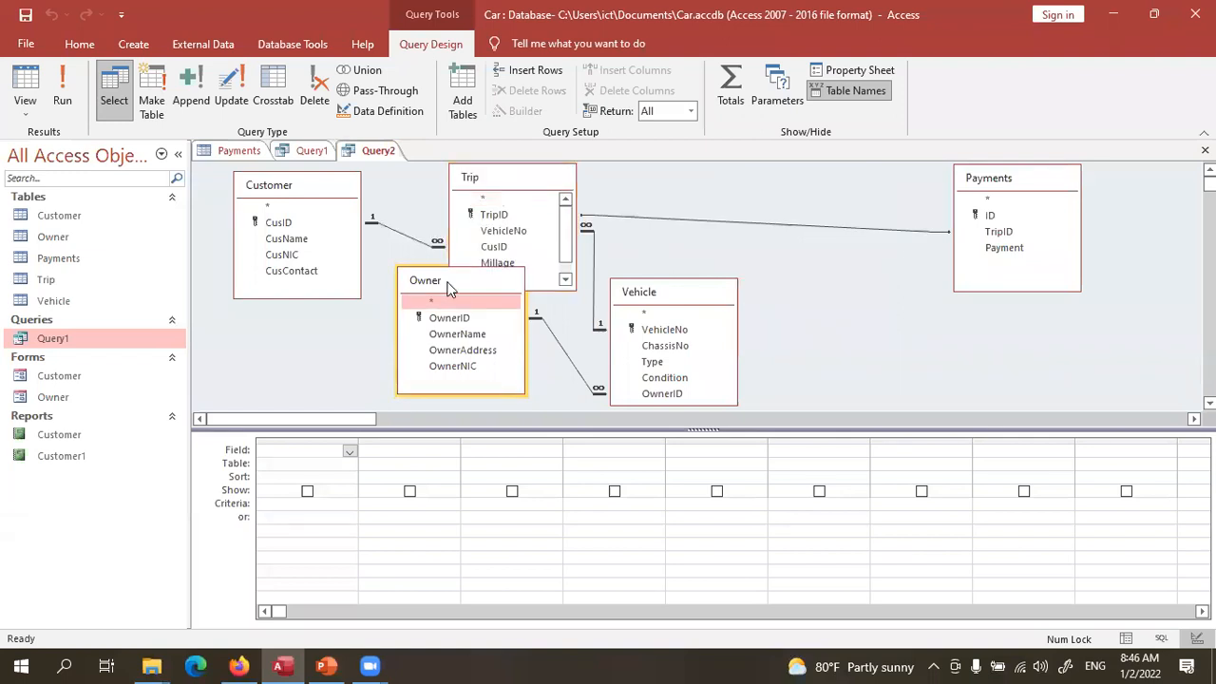
{"action": "left_click_drag", "start_coordinate": [451, 290], "coordinate": [832, 292]}
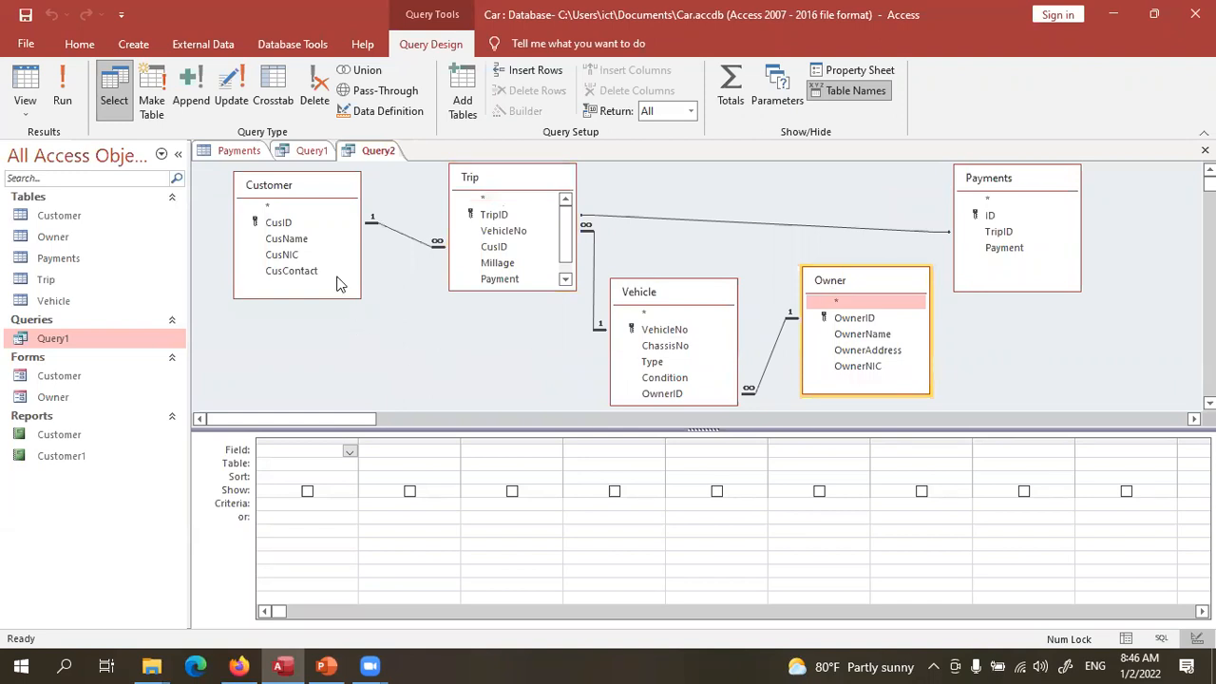
- Add CusName (Customer), VehicleNo (Trip), Type (Vehicle) and OwnerName (Owner) to the design grid
{"action": "double_click", "coordinate": [304, 241]}
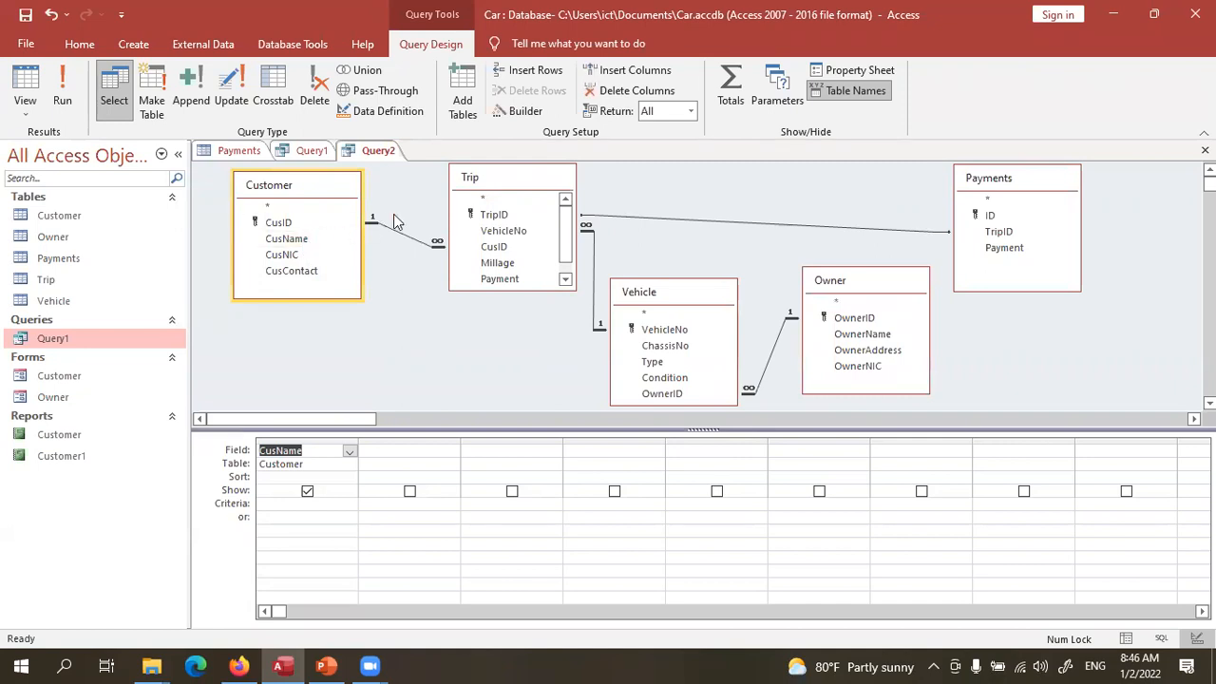
{"action": "double_click", "coordinate": [504, 231]}
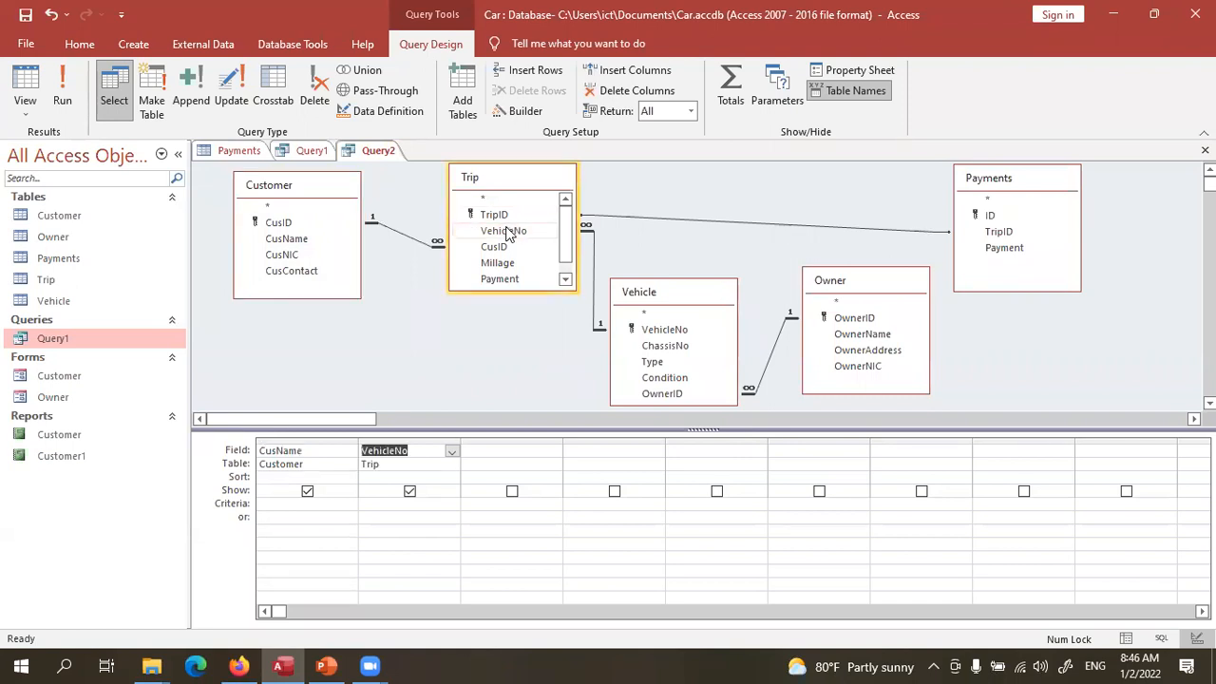
{"action": "double_click", "coordinate": [655, 362]}
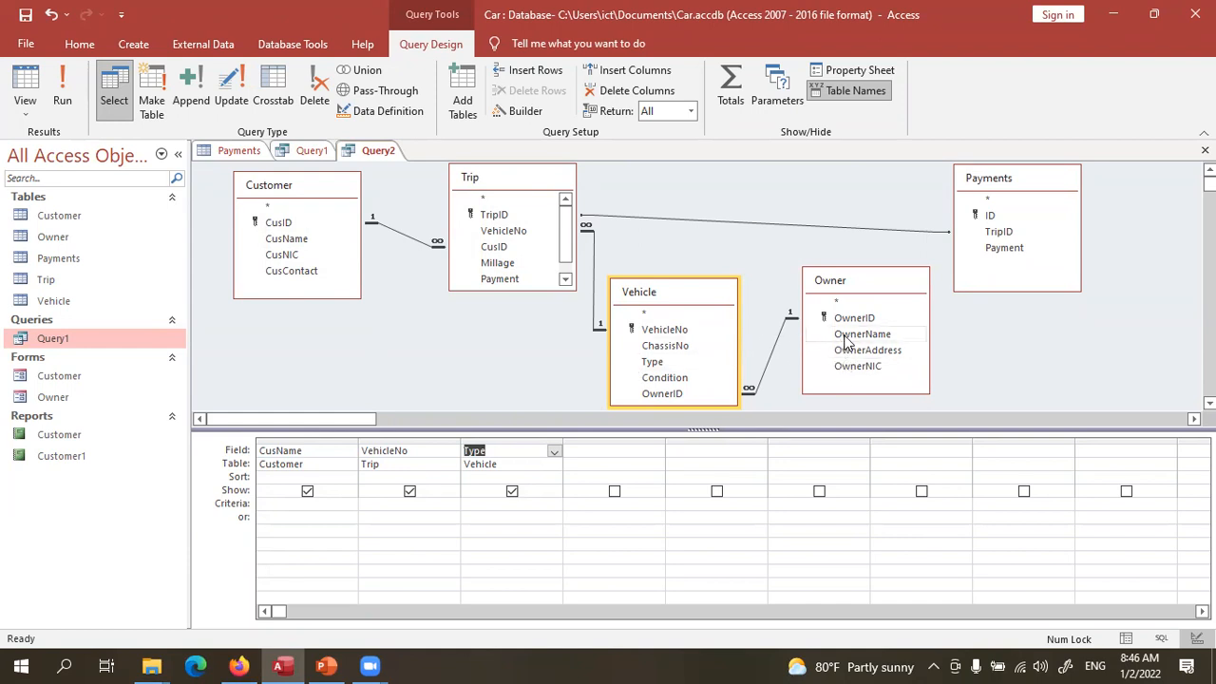
{"action": "double_click", "coordinate": [845, 335]}
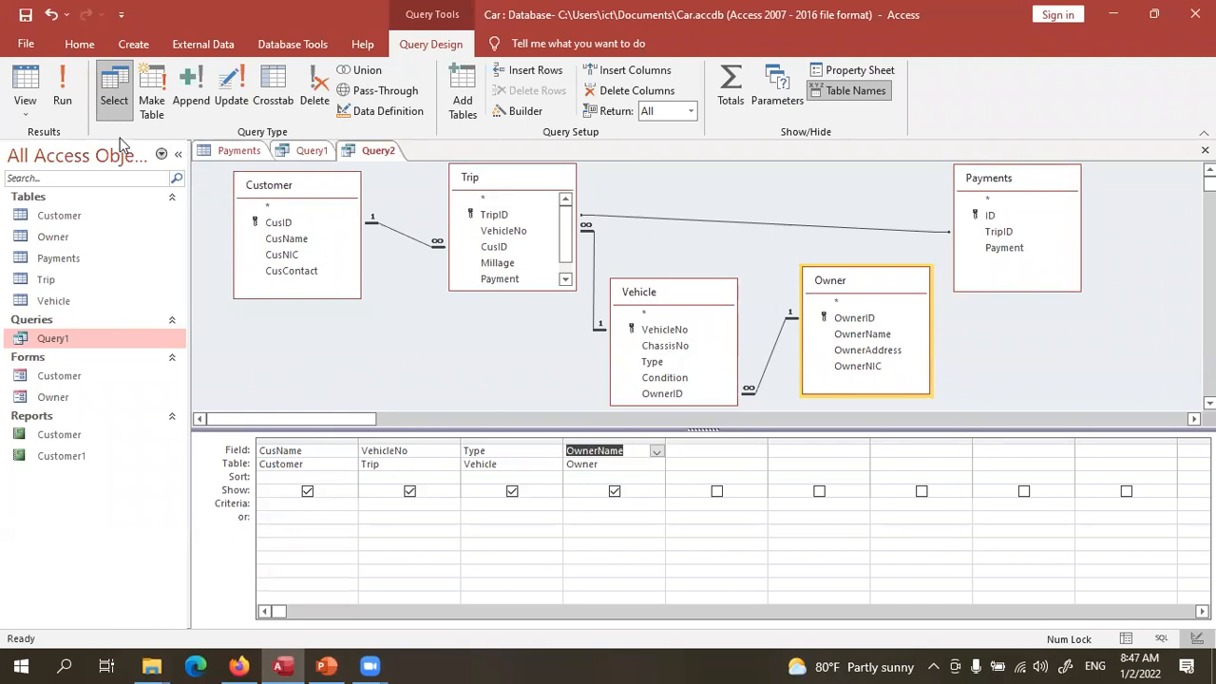
- Run Query2, then add TripID from Trip and run it again
{"action": "left_click", "coordinate": [60, 100]}
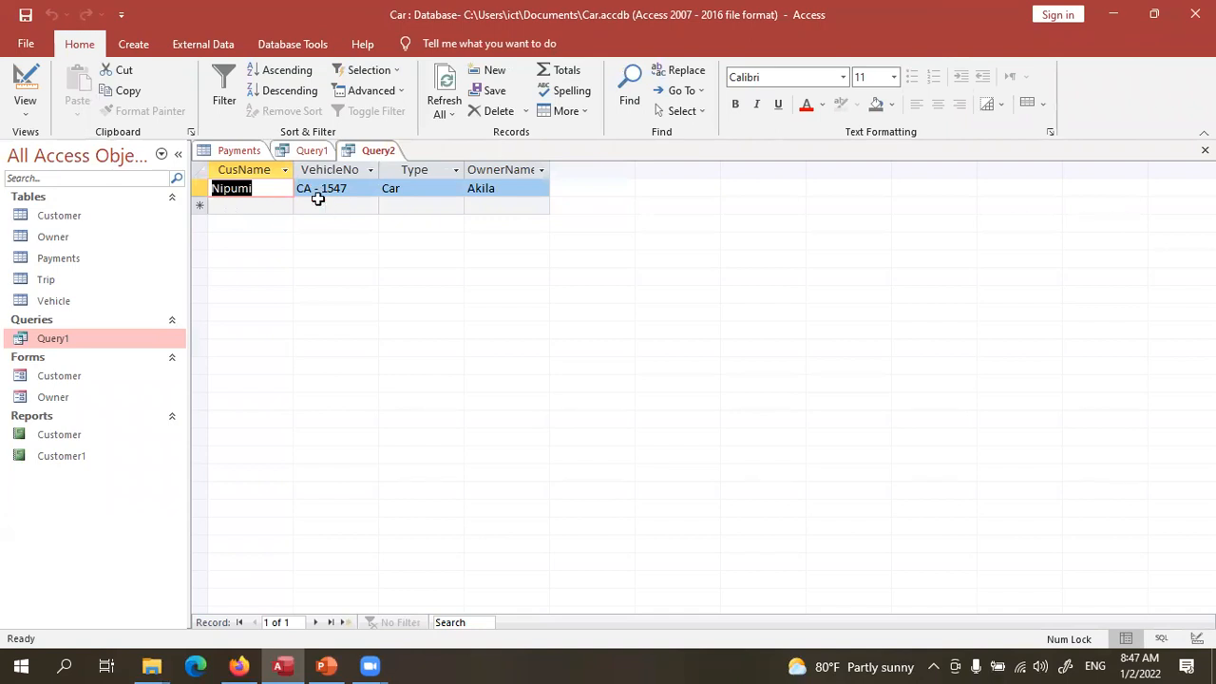
{"action": "left_click", "coordinate": [26, 85]}
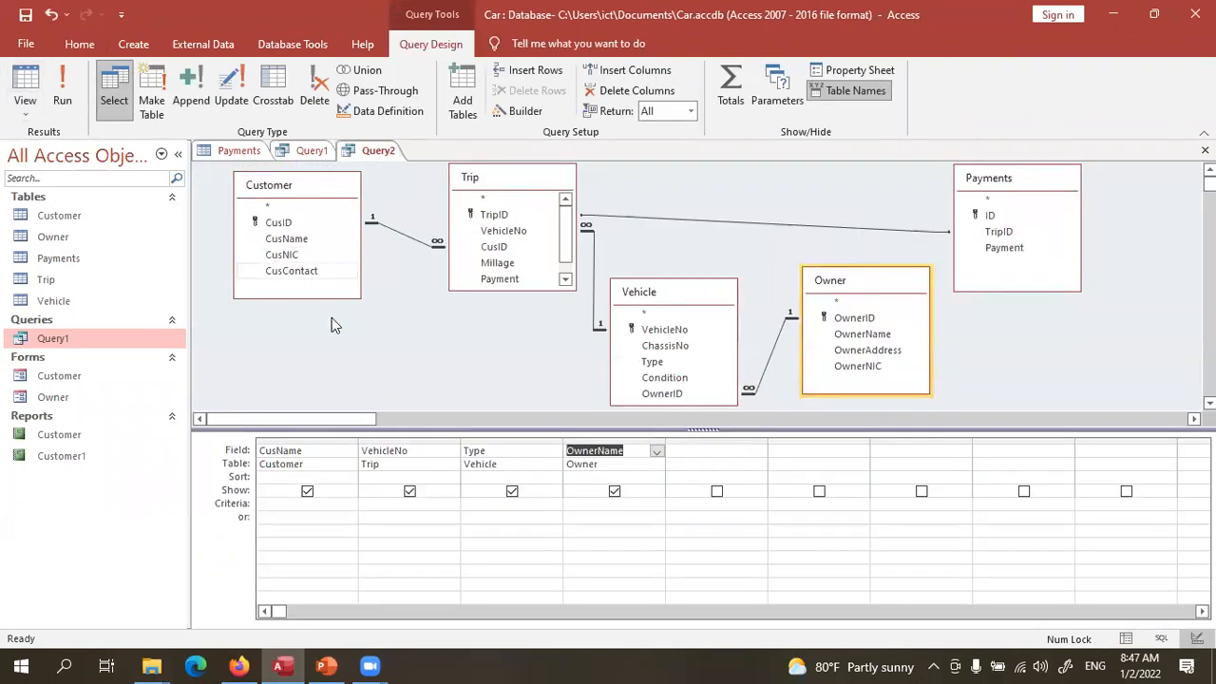
{"action": "double_click", "coordinate": [503, 218]}
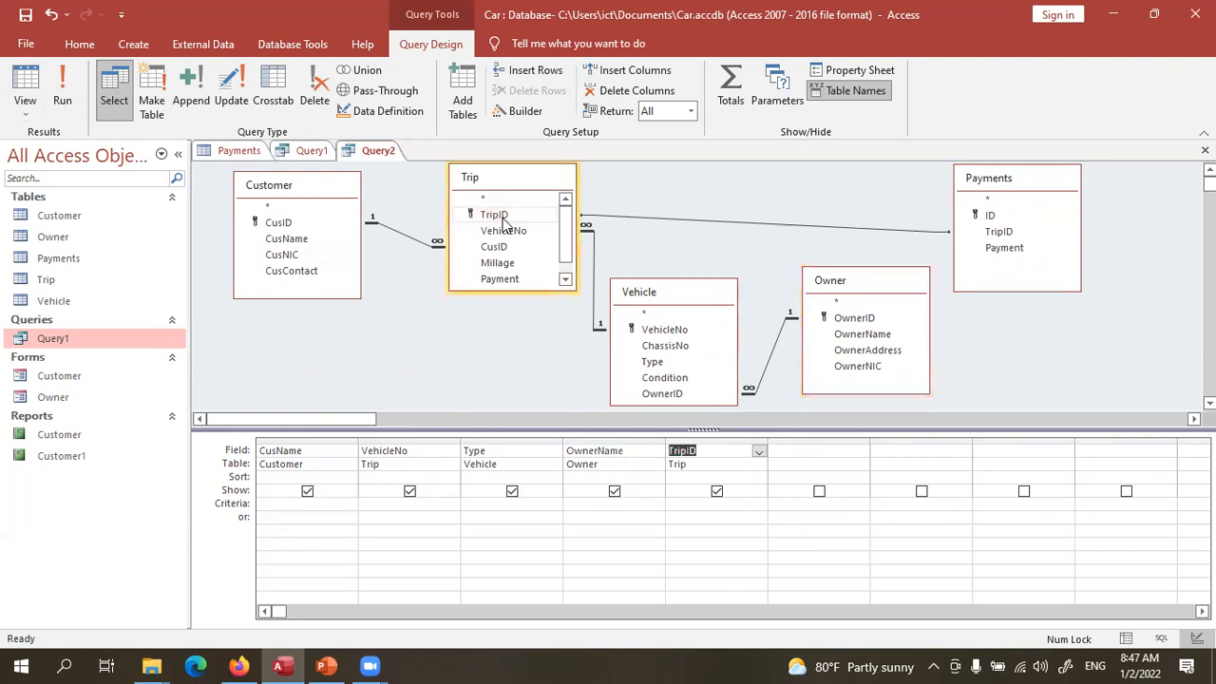
{"action": "left_click", "coordinate": [62, 85]}
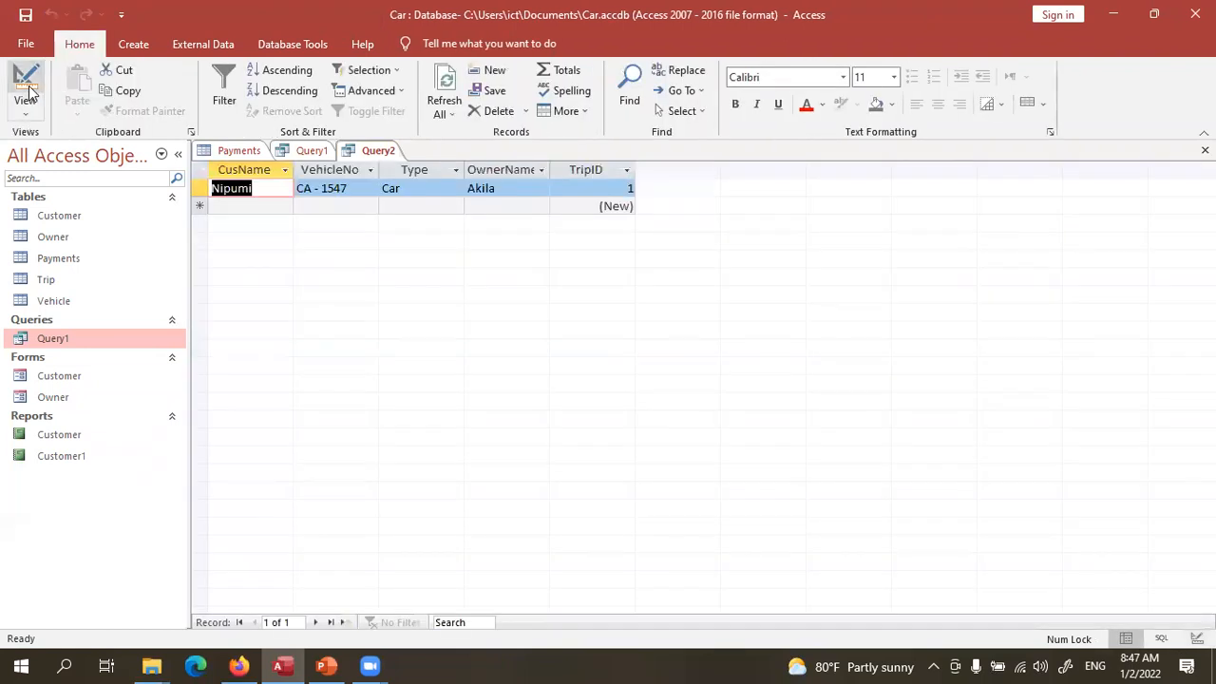
- Open the Trip table and Query1 to compare results, then return to Query2's design
{"action": "double_click", "coordinate": [46, 281]}
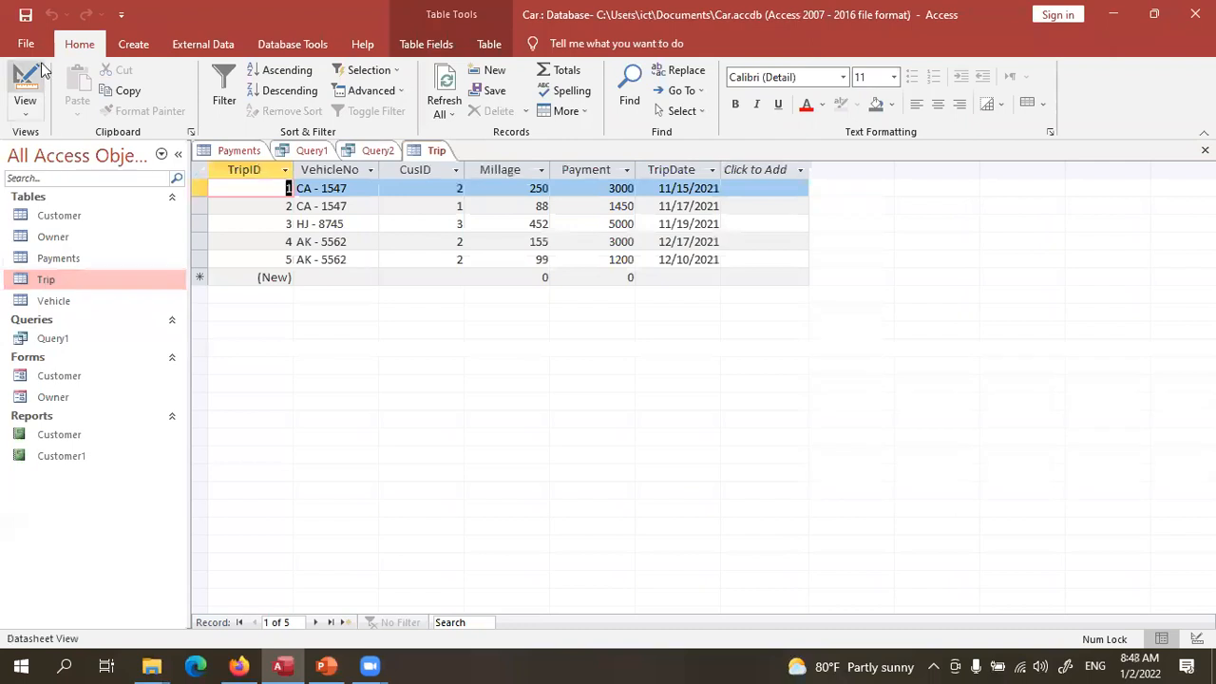
{"action": "double_click", "coordinate": [45, 340]}
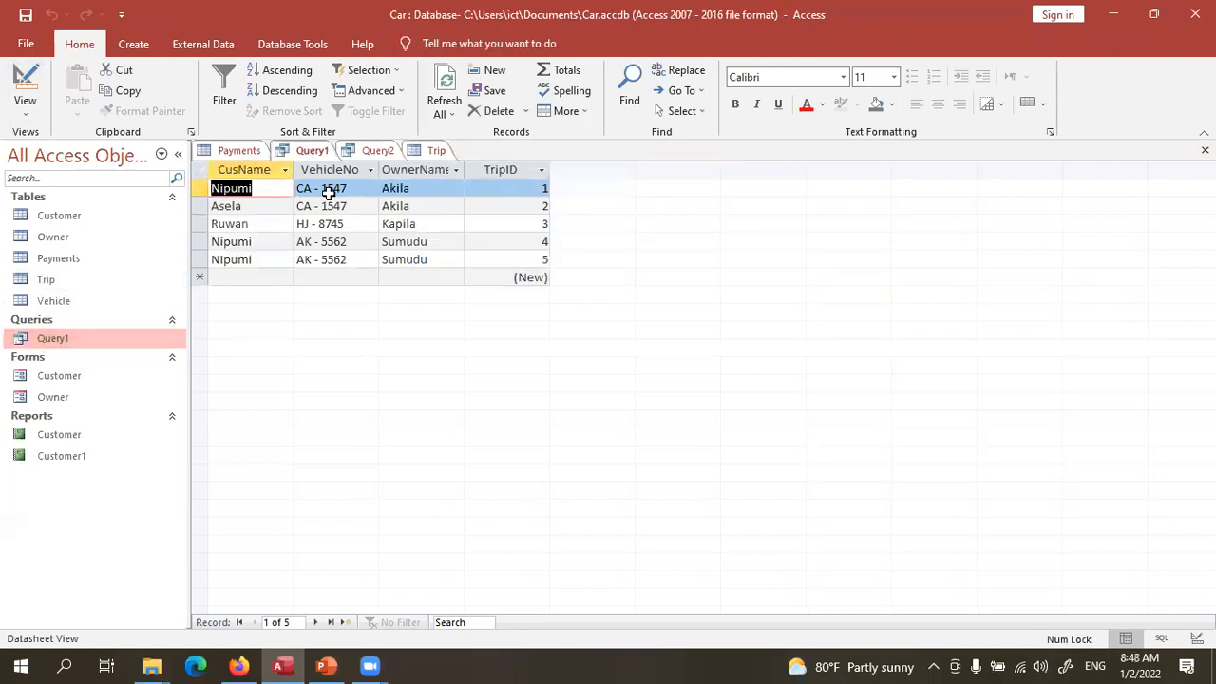
{"action": "left_click", "coordinate": [376, 150]}
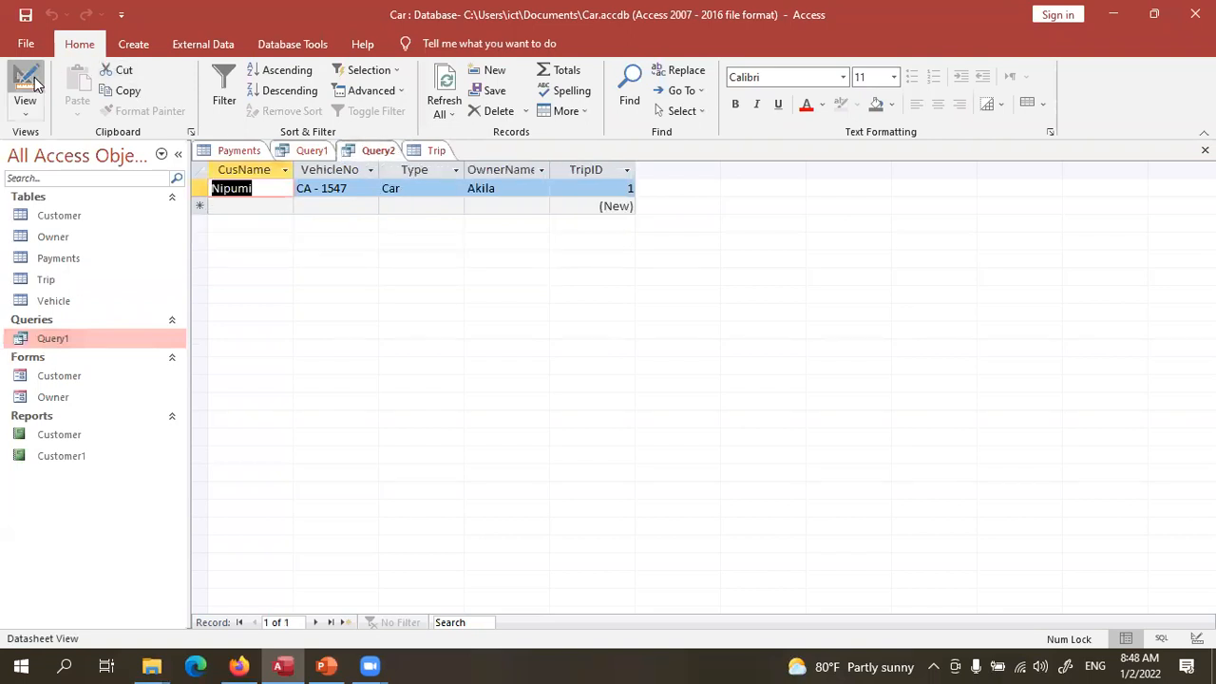
{"action": "left_click", "coordinate": [25, 81]}
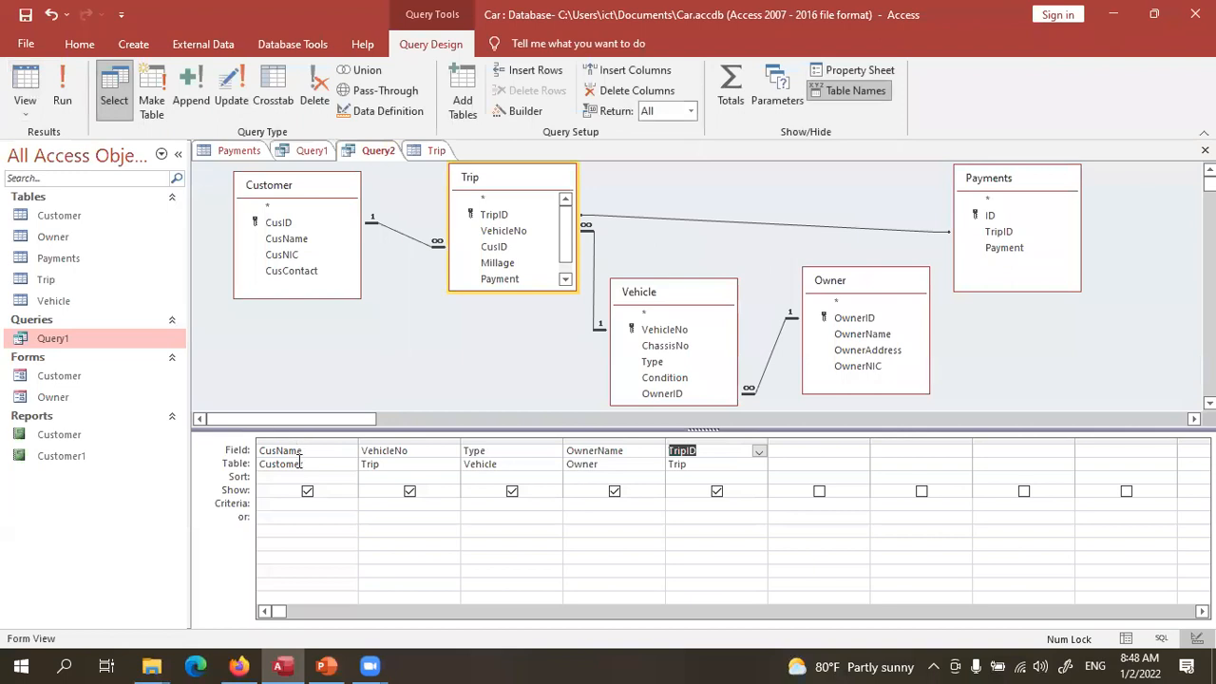
- Close Query2 without saving and start a new query design using the Trip and Customer tables
{"action": "left_click", "coordinate": [1204, 150]}
{"action": "left_click", "coordinate": [616, 383]}
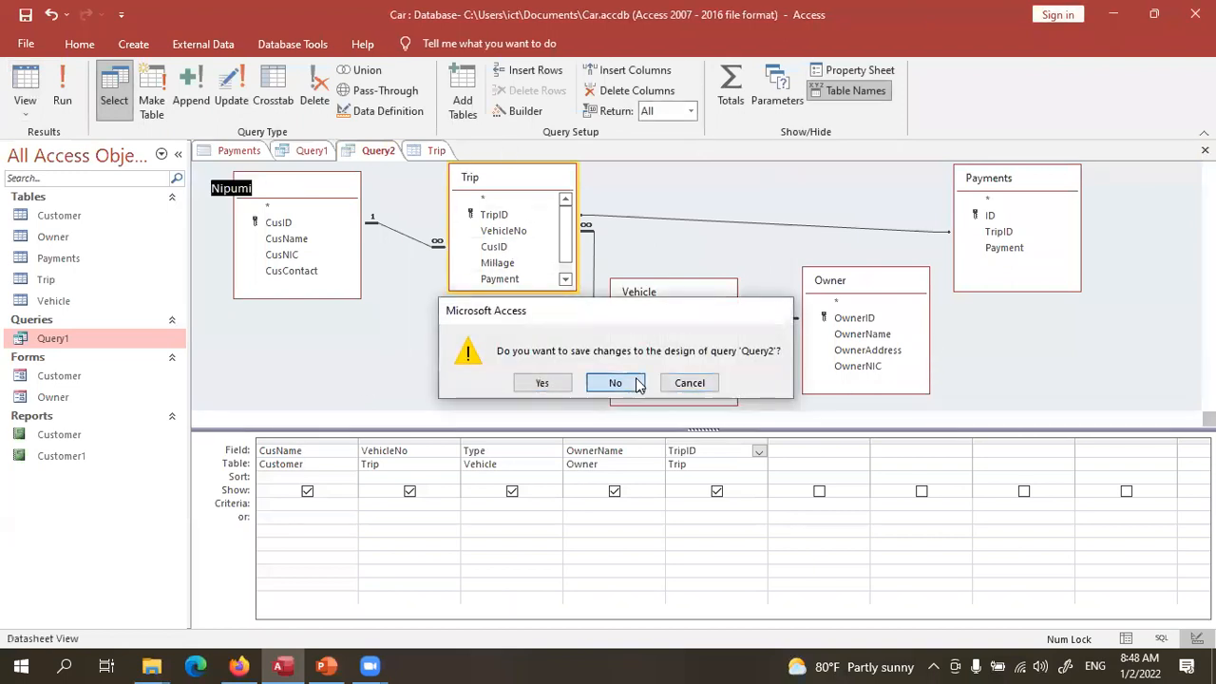
{"action": "left_click", "coordinate": [130, 40]}
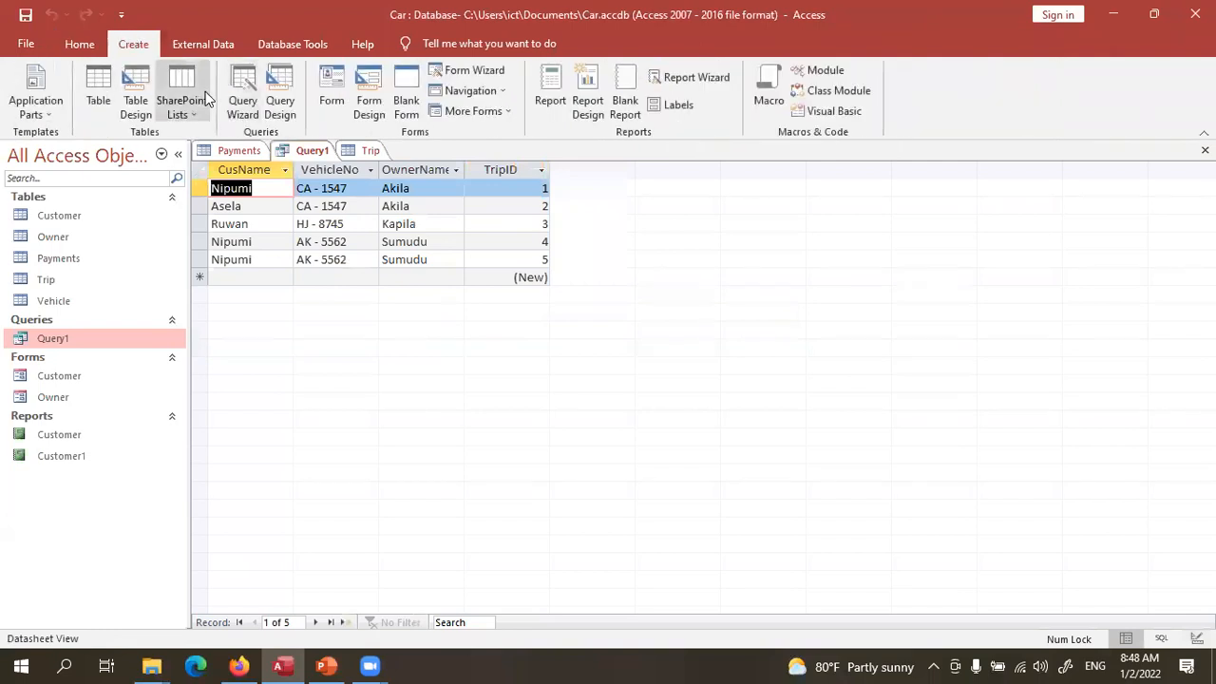
{"action": "left_click", "coordinate": [278, 112]}
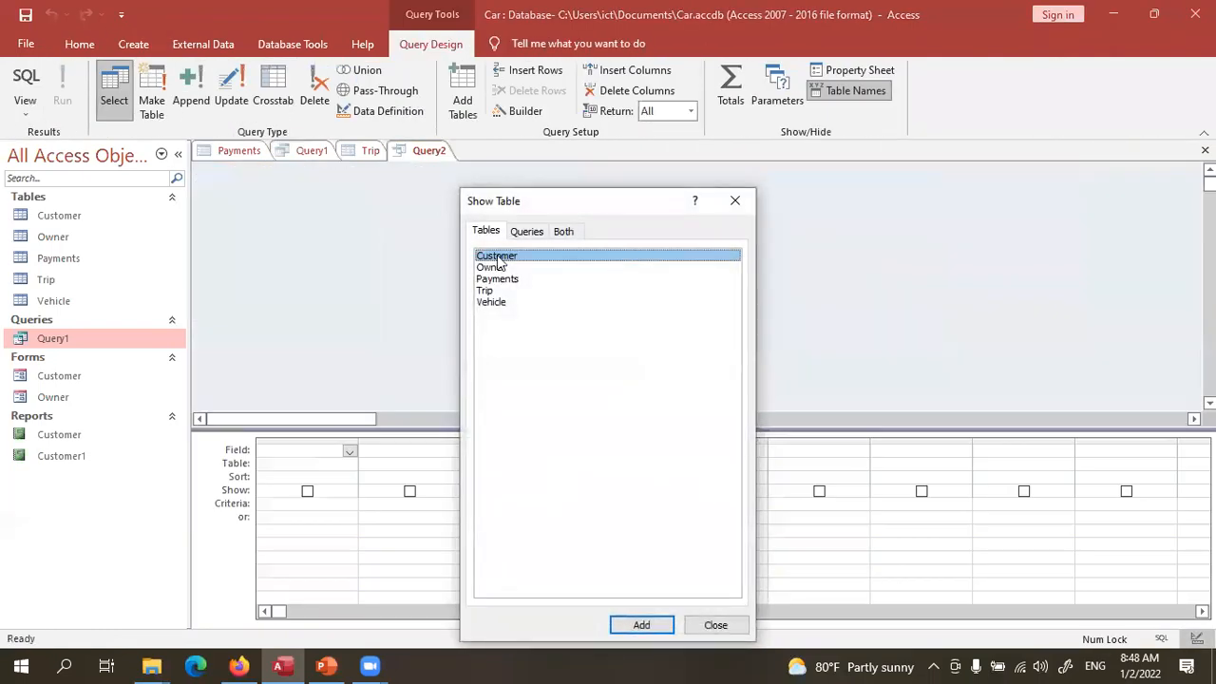
{"action": "left_click", "coordinate": [490, 291]}
{"action": "double_click", "coordinate": [491, 295]}
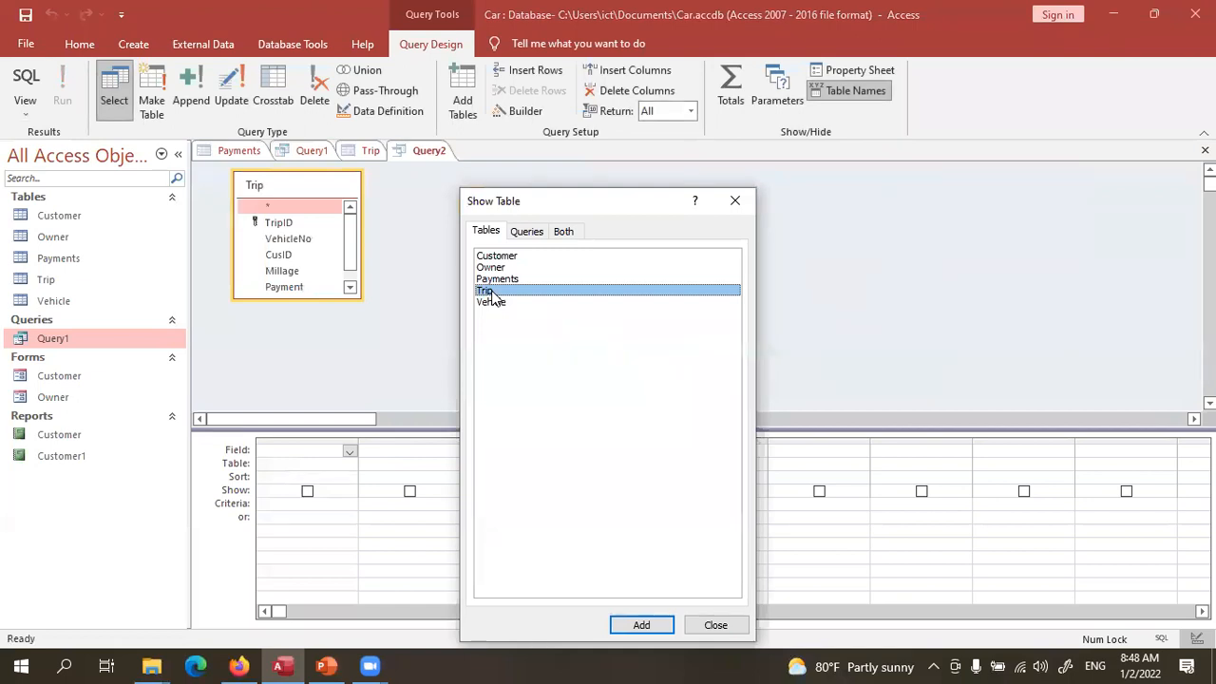
{"action": "double_click", "coordinate": [497, 258]}
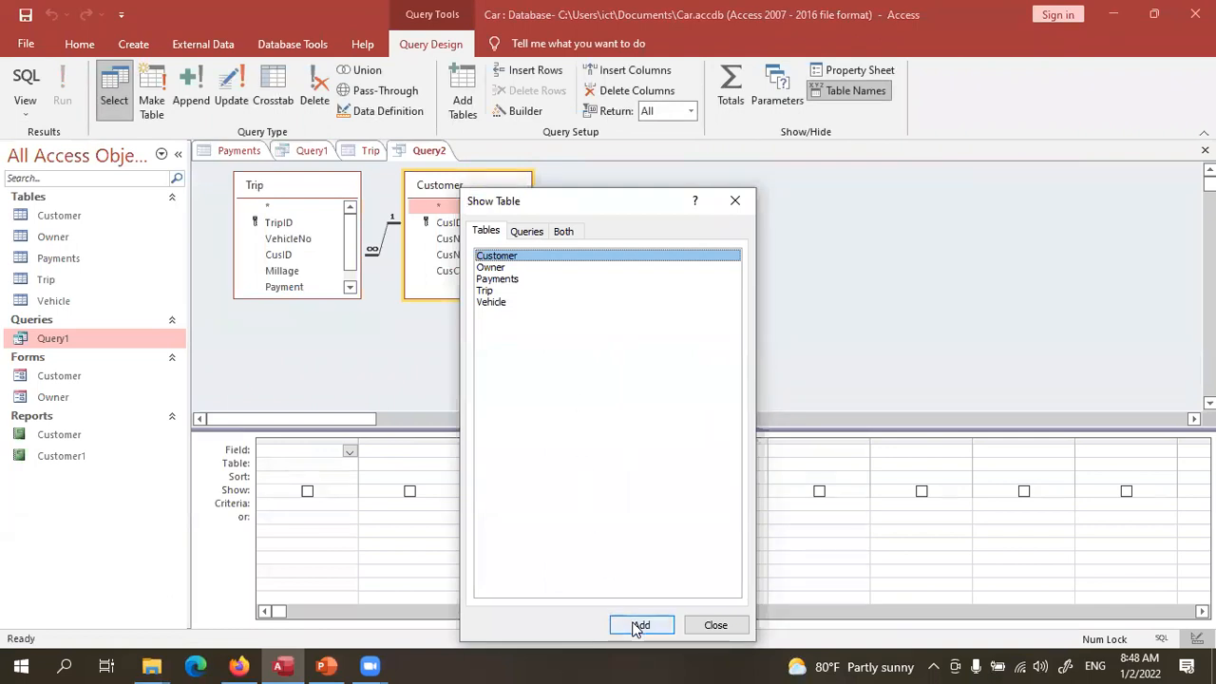
{"action": "left_click", "coordinate": [714, 625]}
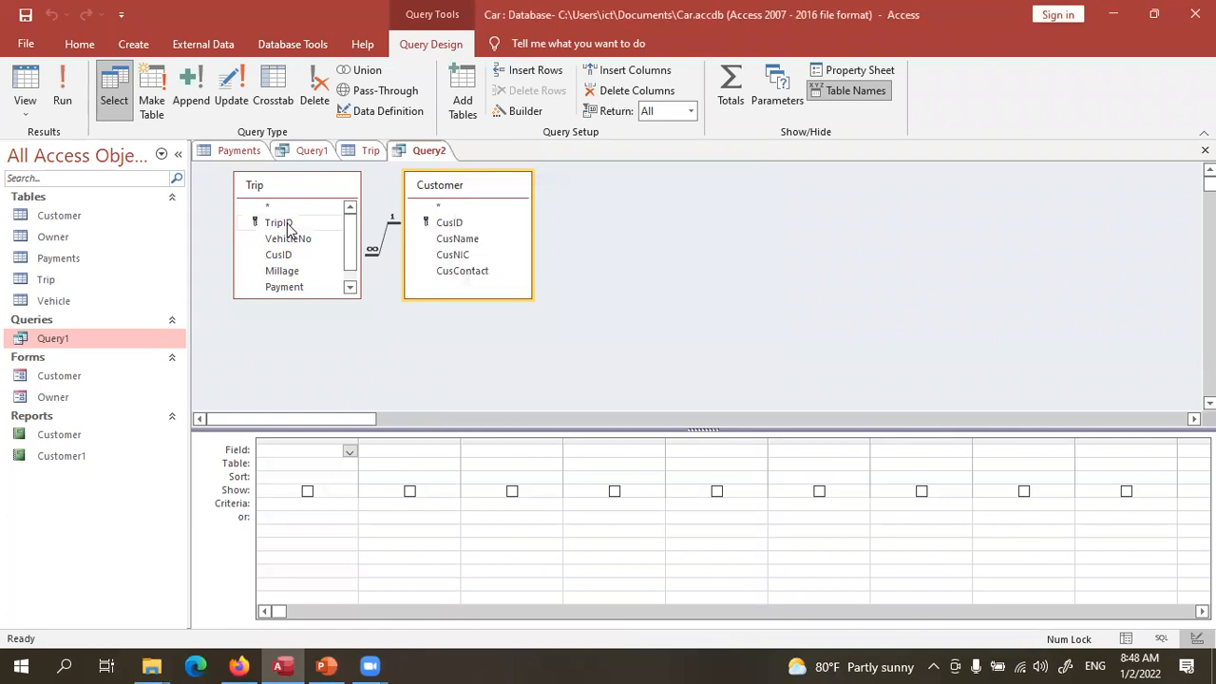
- Add TripID, VehicleNo and CusName as query columns and run the query
{"action": "double_click", "coordinate": [278, 223]}
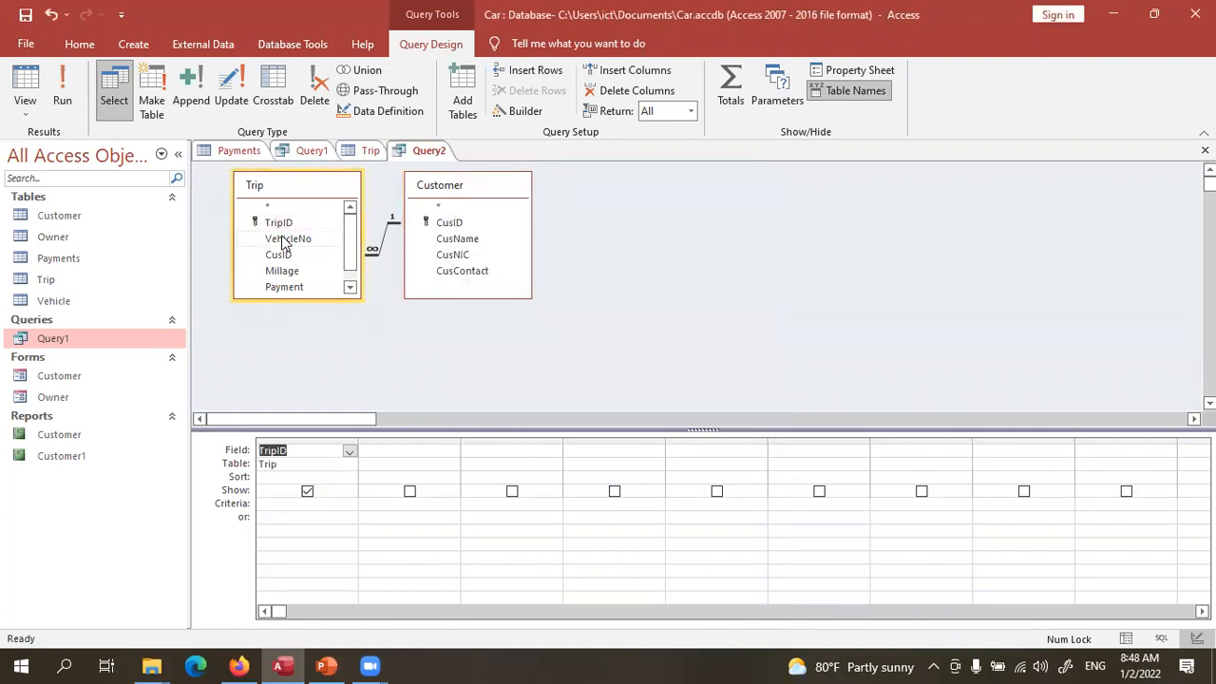
{"action": "double_click", "coordinate": [282, 239]}
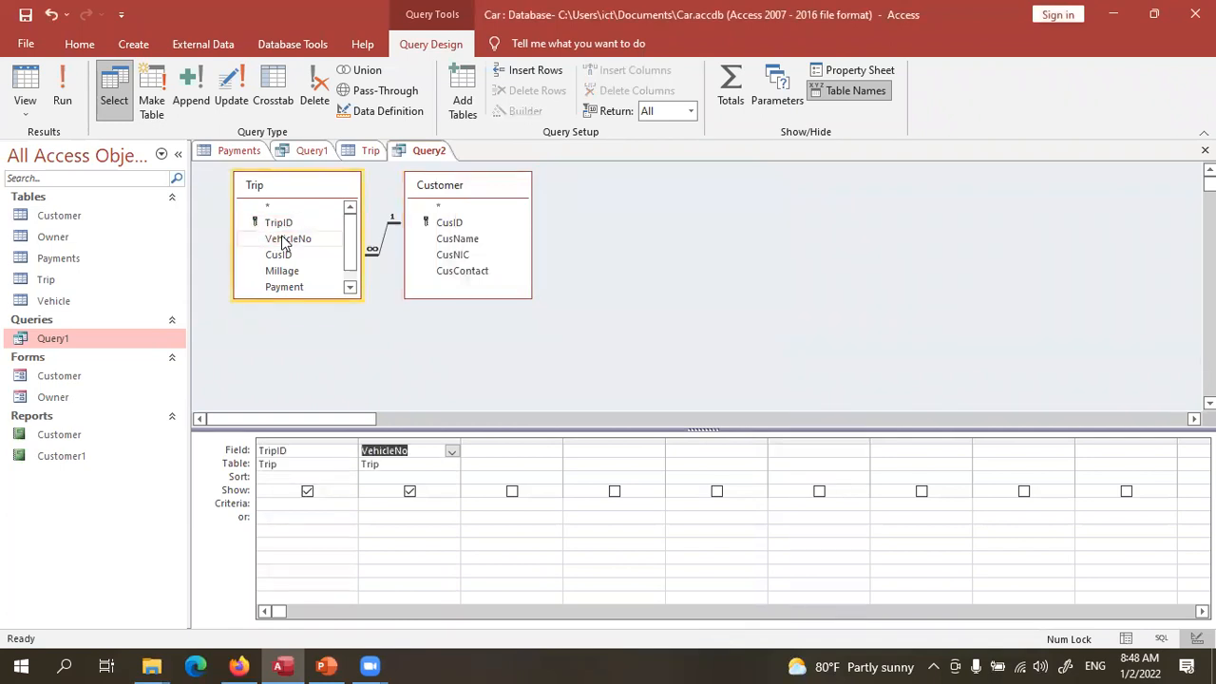
{"action": "double_click", "coordinate": [450, 239]}
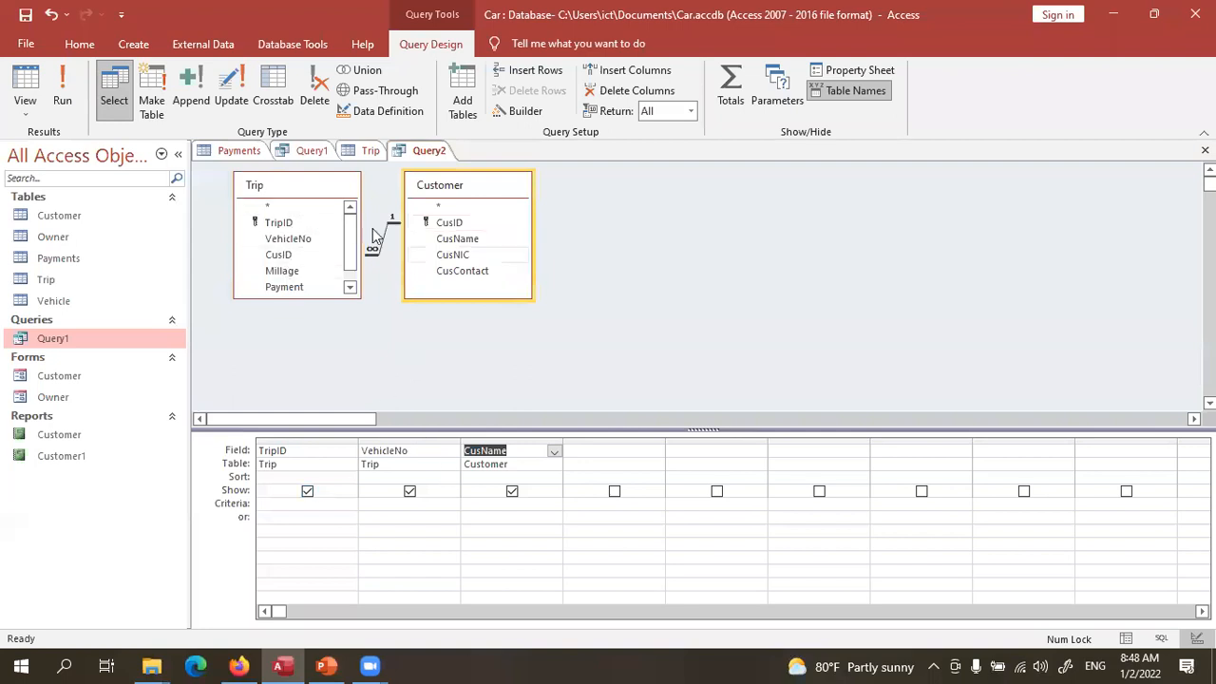
{"action": "left_click", "coordinate": [63, 91]}
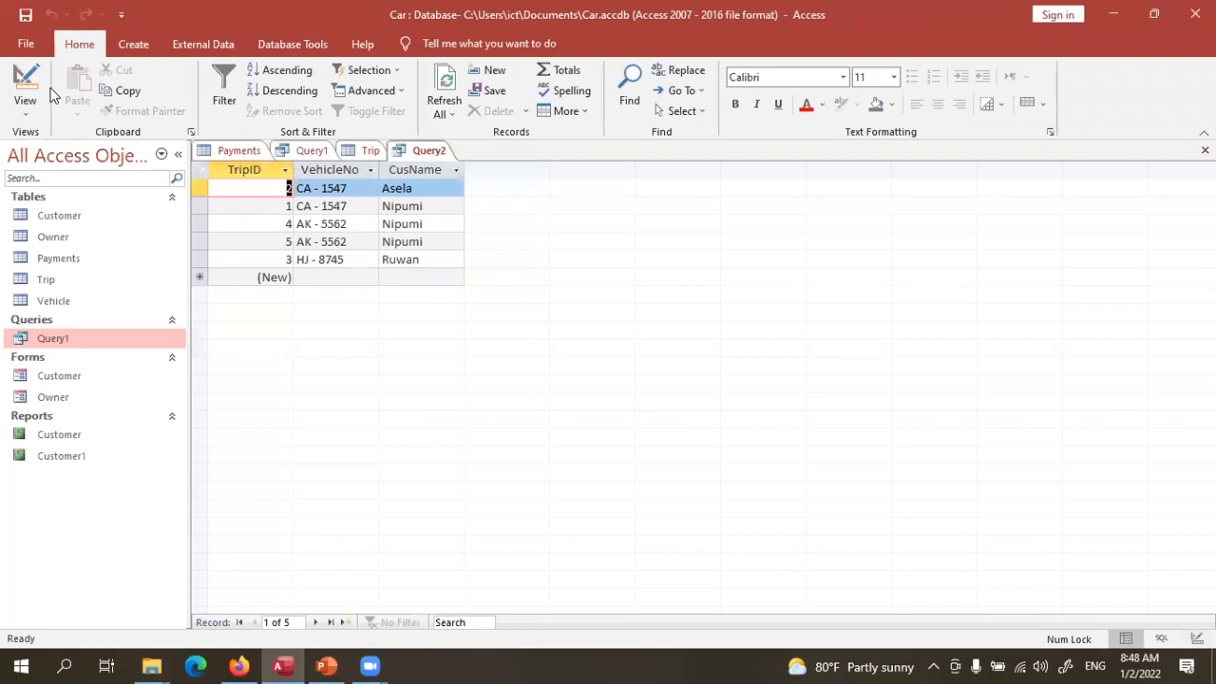
- Copy vehicle number AK - 5562, select CA - 1547, and switch Query2 to Design View
{"action": "double_click", "coordinate": [332, 224]}
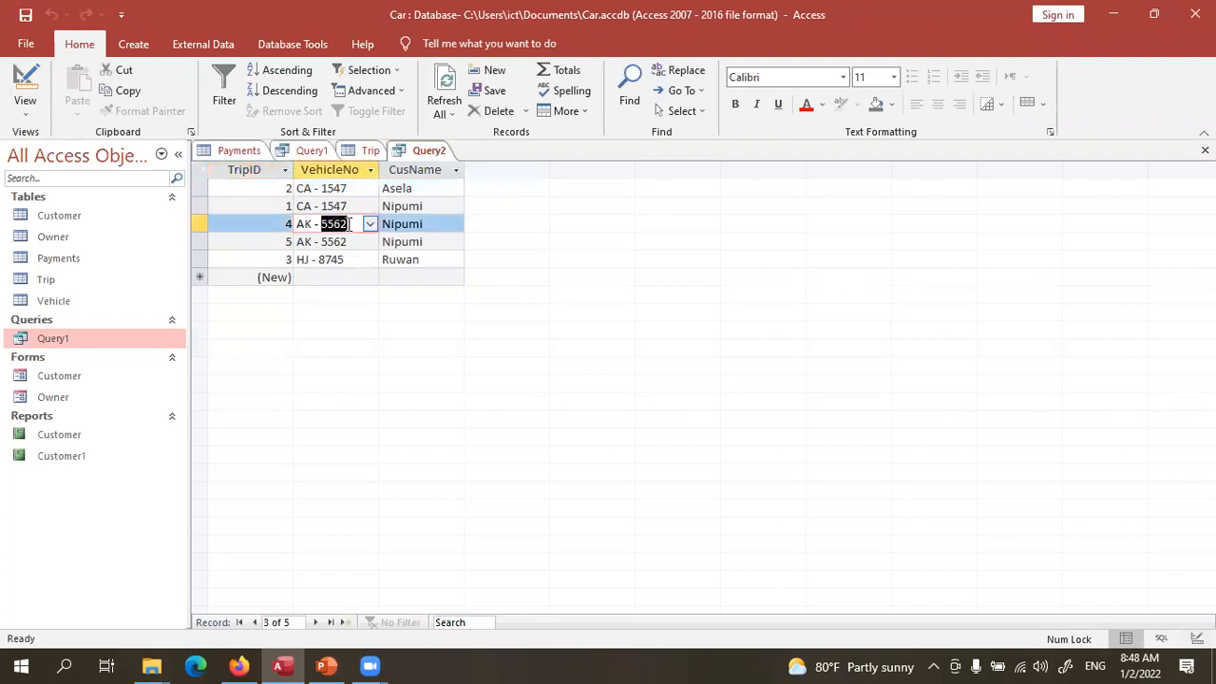
{"action": "left_click_drag", "start_coordinate": [350, 224], "coordinate": [293, 224]}
{"action": "key", "text": "ctrl+c"}
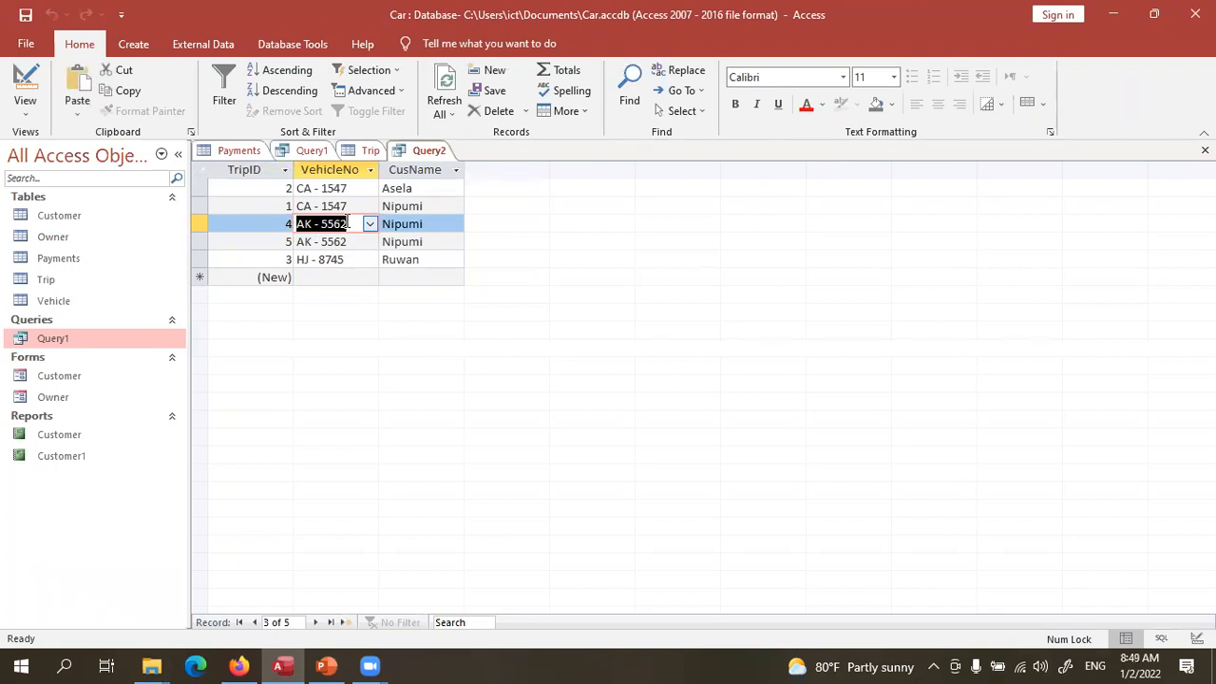
{"action": "double_click", "coordinate": [338, 206]}
{"action": "left_click_drag", "start_coordinate": [347, 206], "coordinate": [291, 207]}
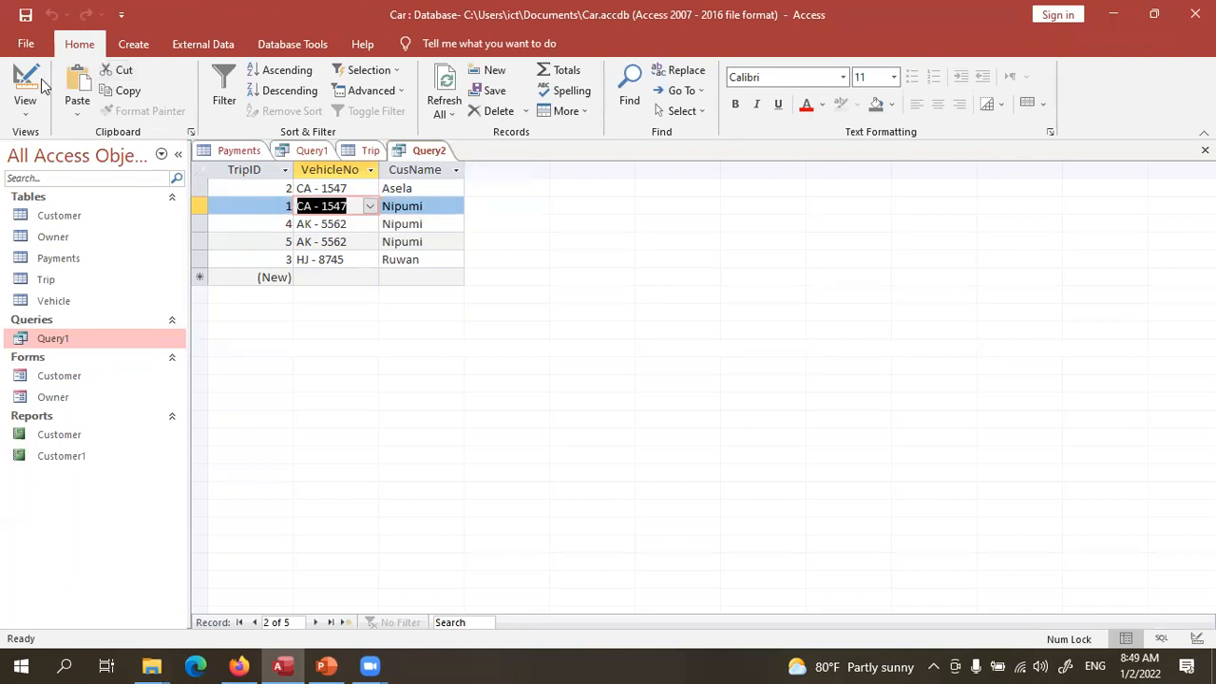
{"action": "left_click", "coordinate": [25, 84]}
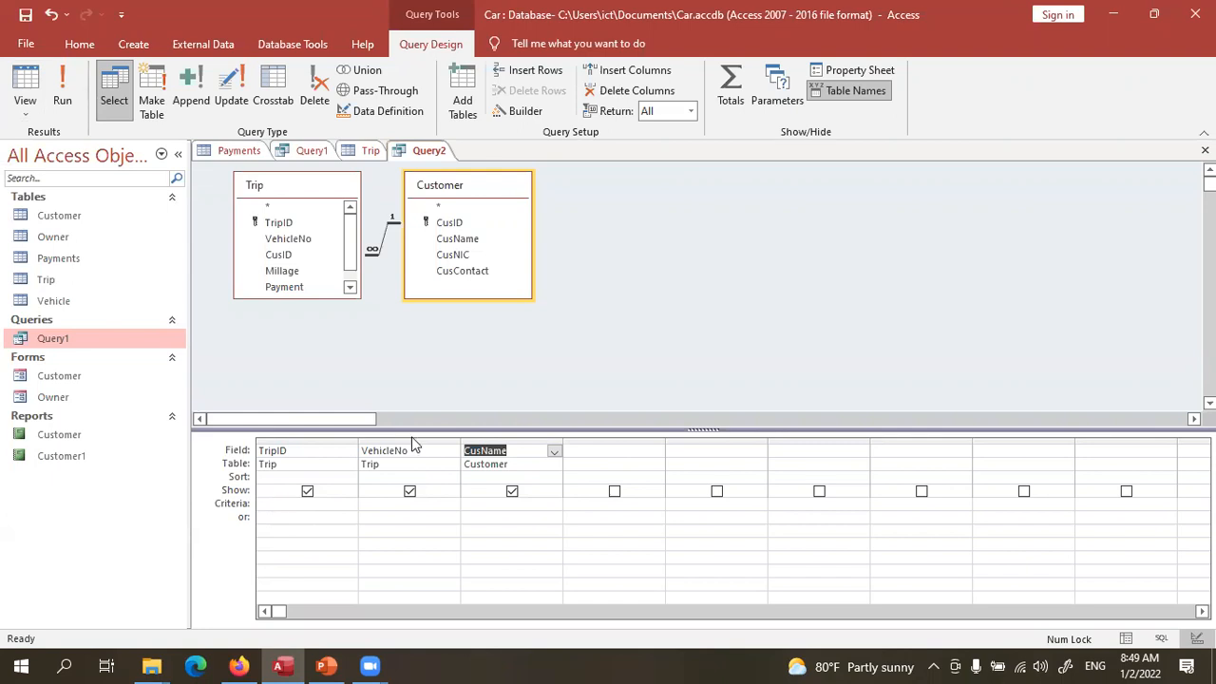
- Enter "CA - 1547" as the VehicleNo criterion in Query2's design grid
{"action": "left_click", "coordinate": [385, 503]}
{"action": "type", "text": "\"CA - 1547"}
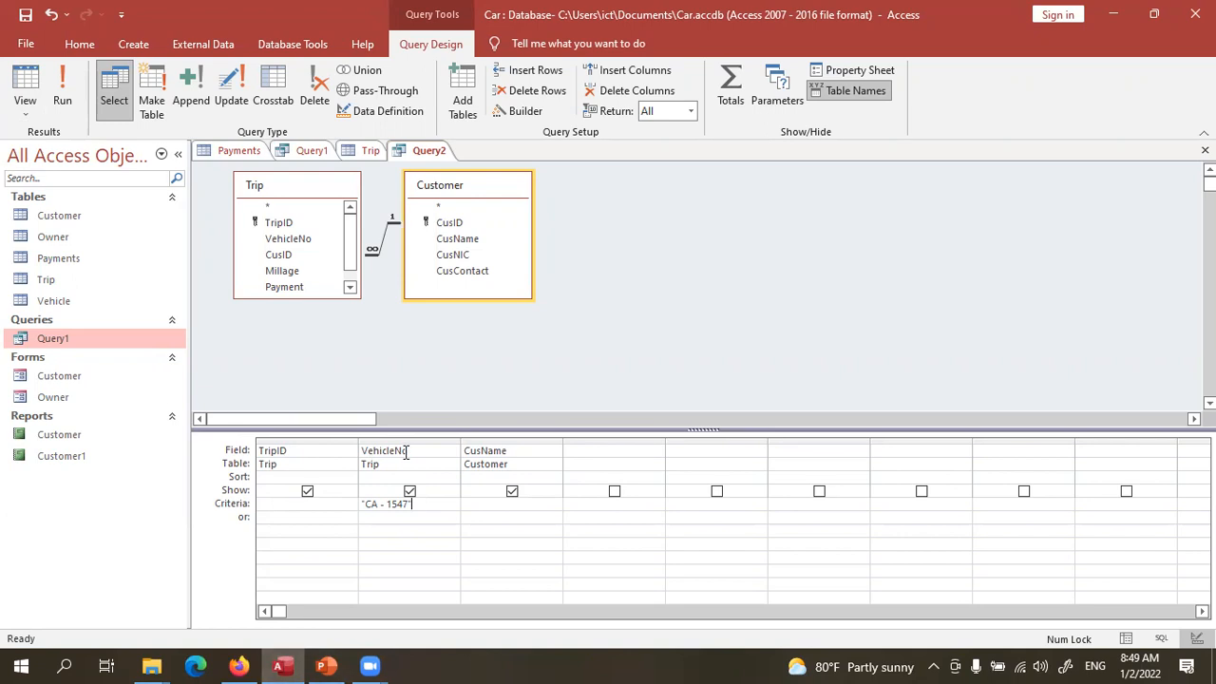
{"action": "left_click", "coordinate": [63, 88]}
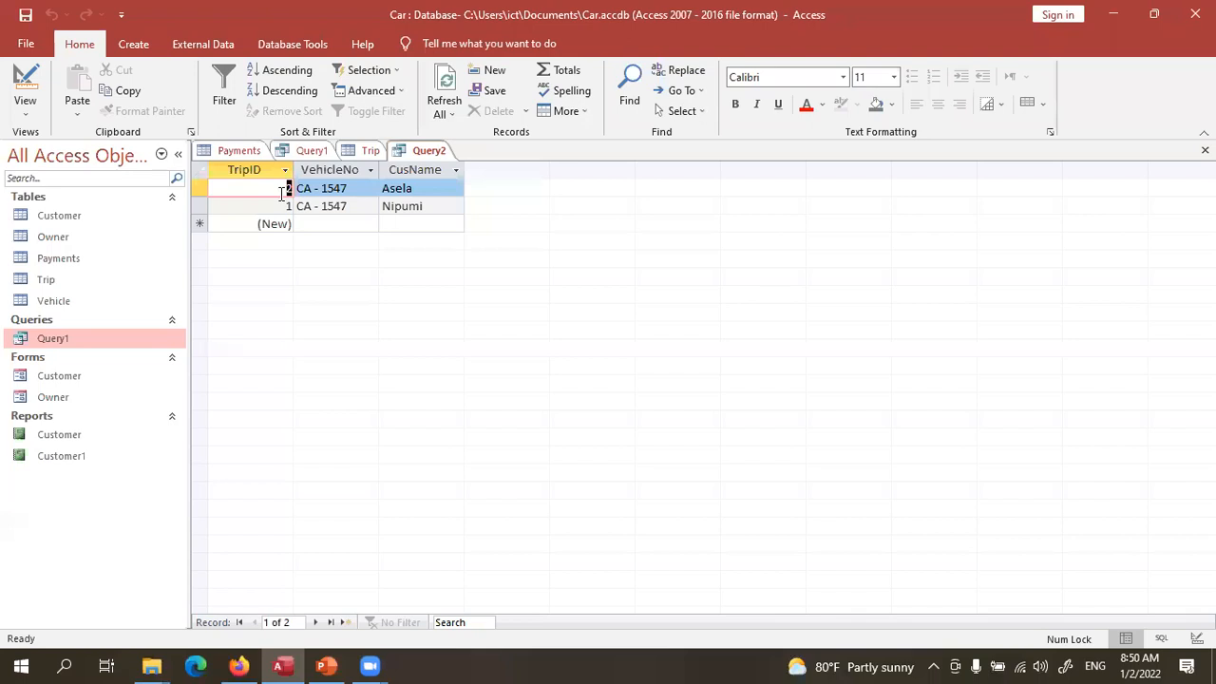
{"action": "left_click", "coordinate": [25, 84]}
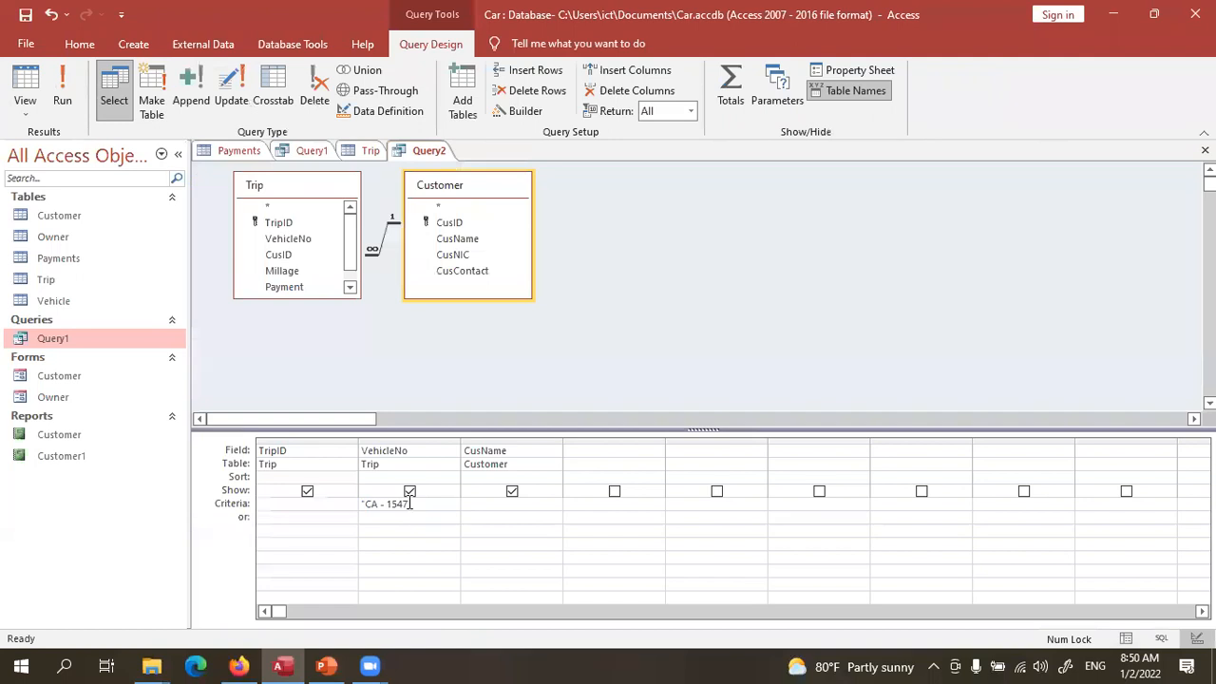
- Clear the "CA - 1547" criterion from Query2's VehicleNo column
{"action": "left_click_drag", "start_coordinate": [408, 503], "coordinate": [366, 503]}
{"action": "left_click_drag", "start_coordinate": [416, 505], "coordinate": [358, 506]}
{"action": "key", "text": "Delete"}
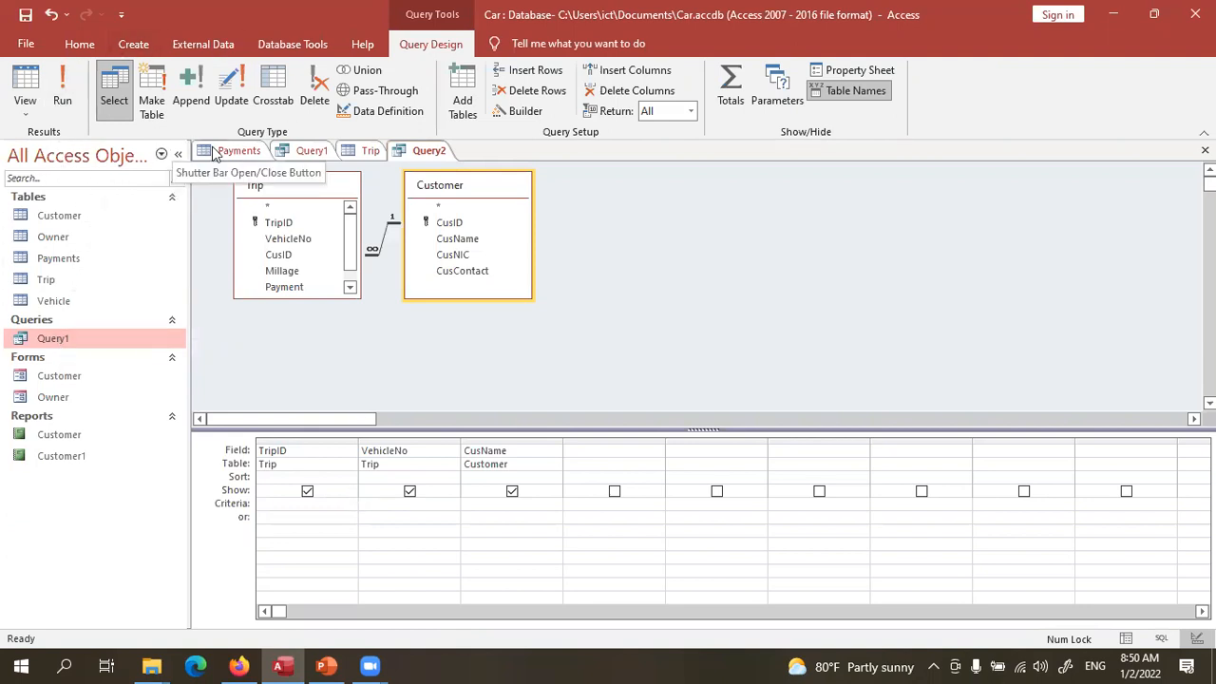
- Open the Trip table, then open the Query1 datasheet from the Queries list
{"action": "double_click", "coordinate": [64, 281]}
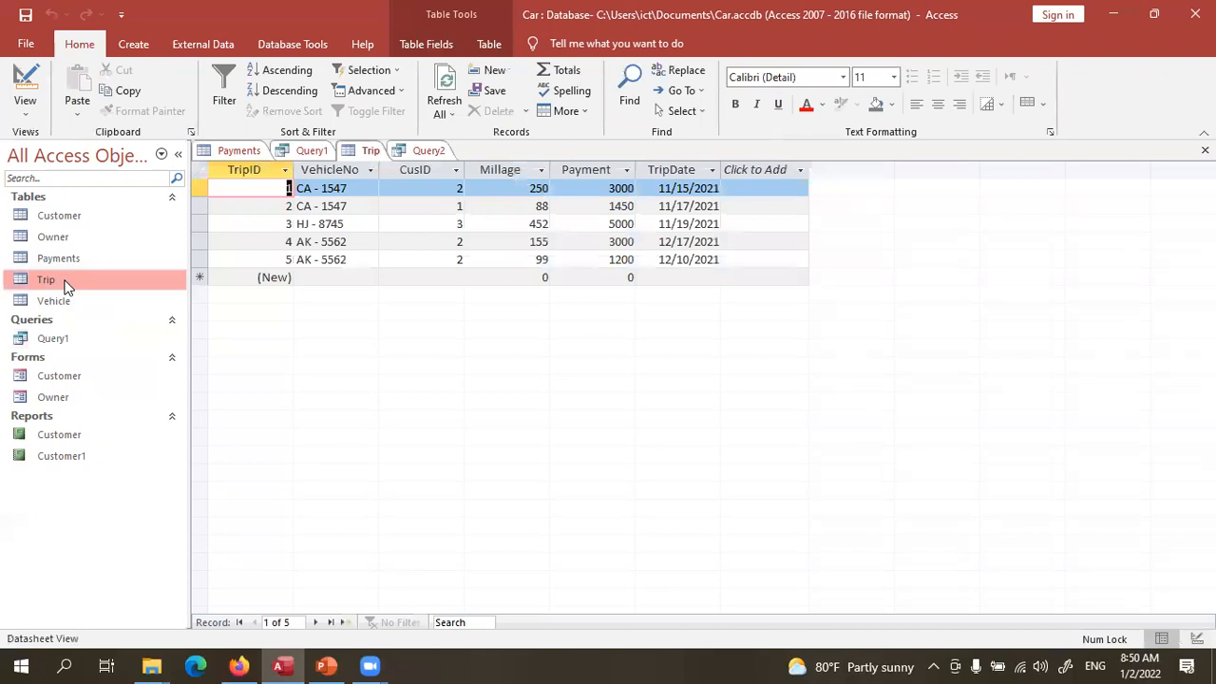
{"action": "left_click", "coordinate": [64, 339]}
{"action": "double_click", "coordinate": [64, 339]}
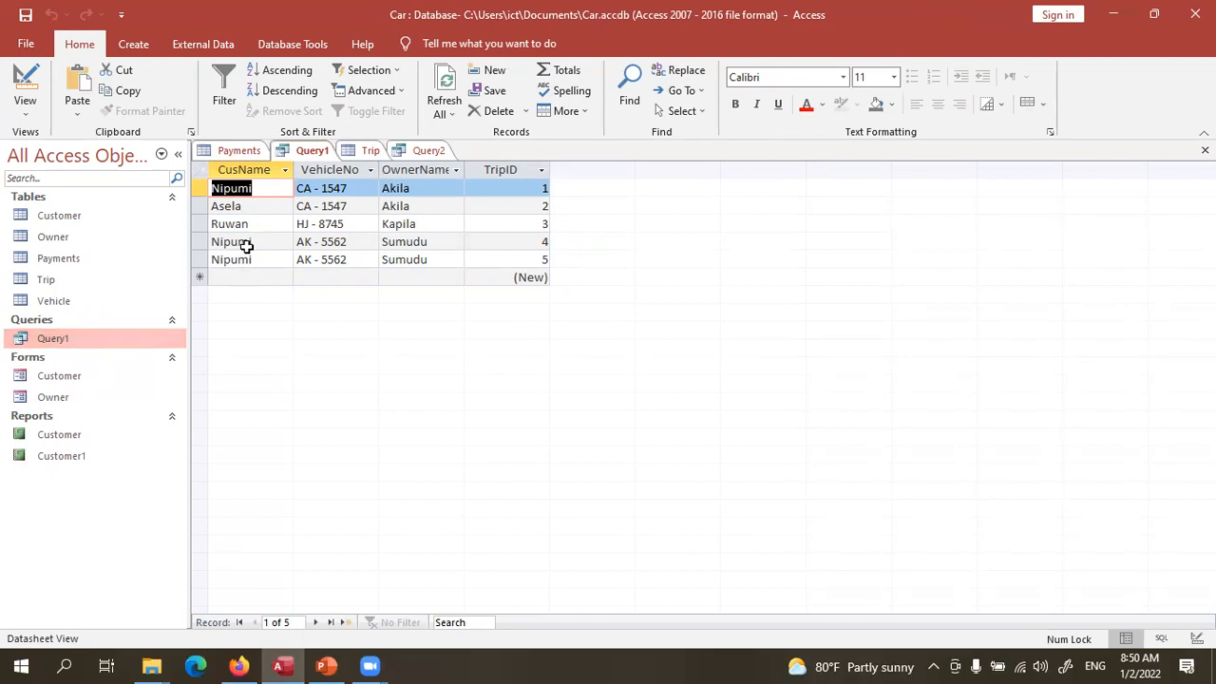
- Enter the customer's name as the CusName criterion in Query2, run it to test, and return to Design View
{"action": "left_click", "coordinate": [426, 152]}
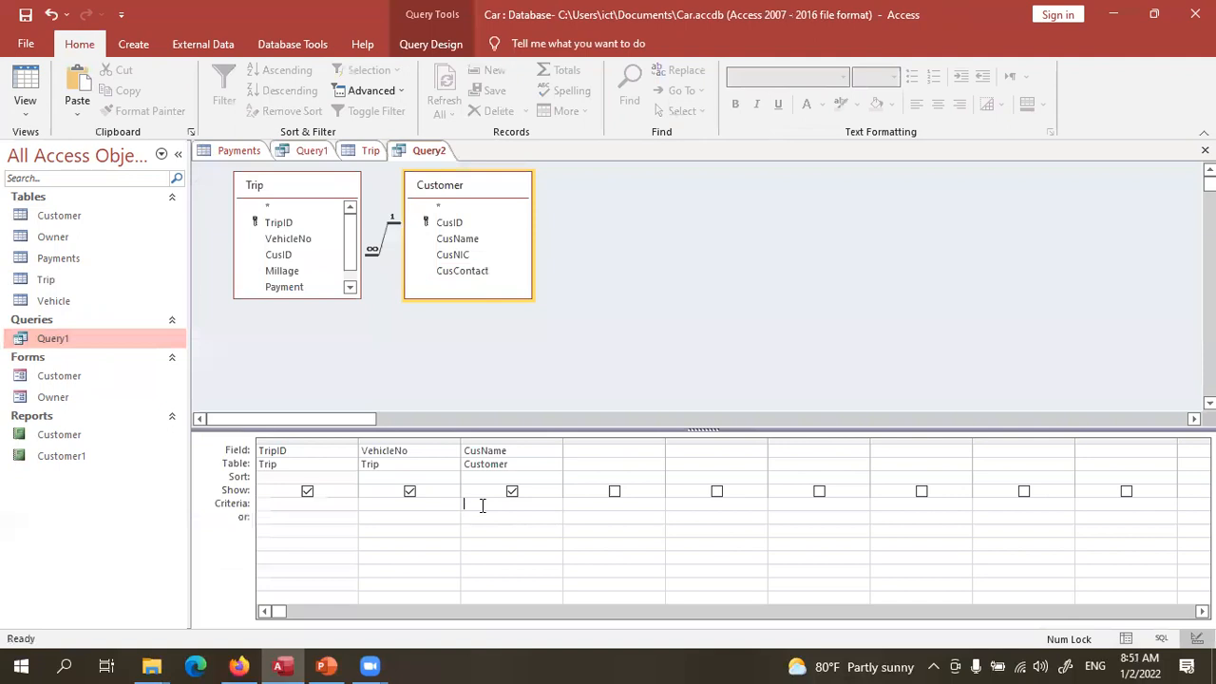
{"action": "type", "text": "\"Nipuni\""}
{"action": "left_click", "coordinate": [21, 87]}
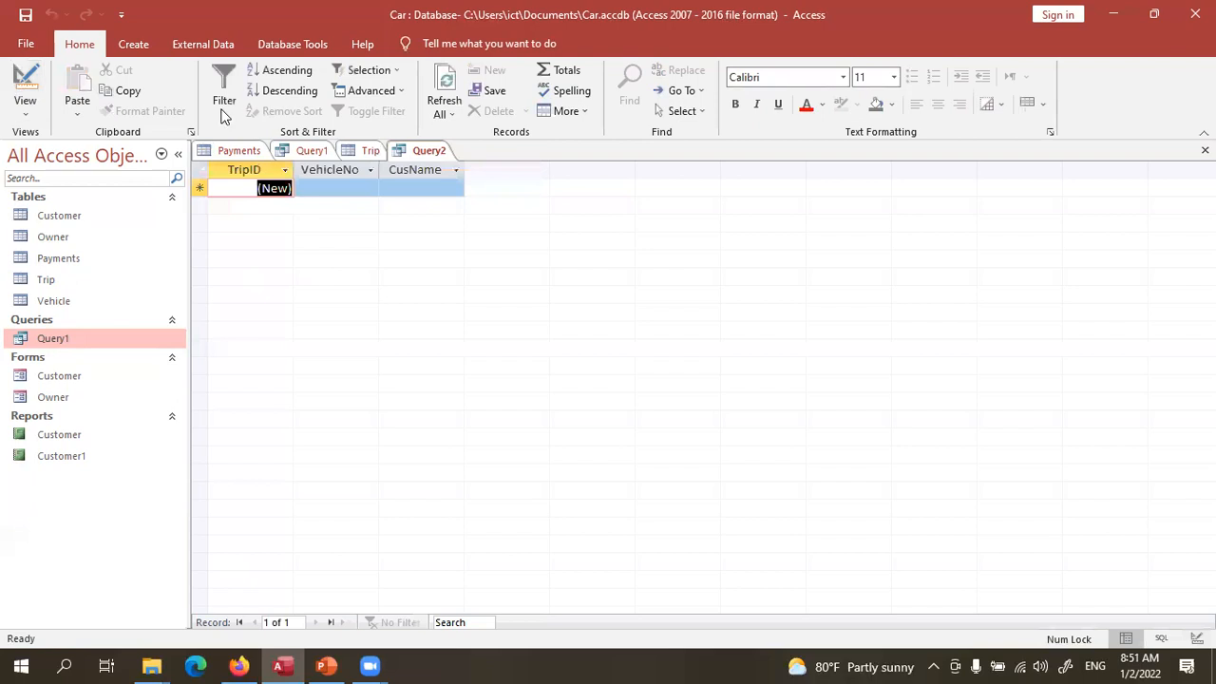
{"action": "left_click", "coordinate": [25, 88]}
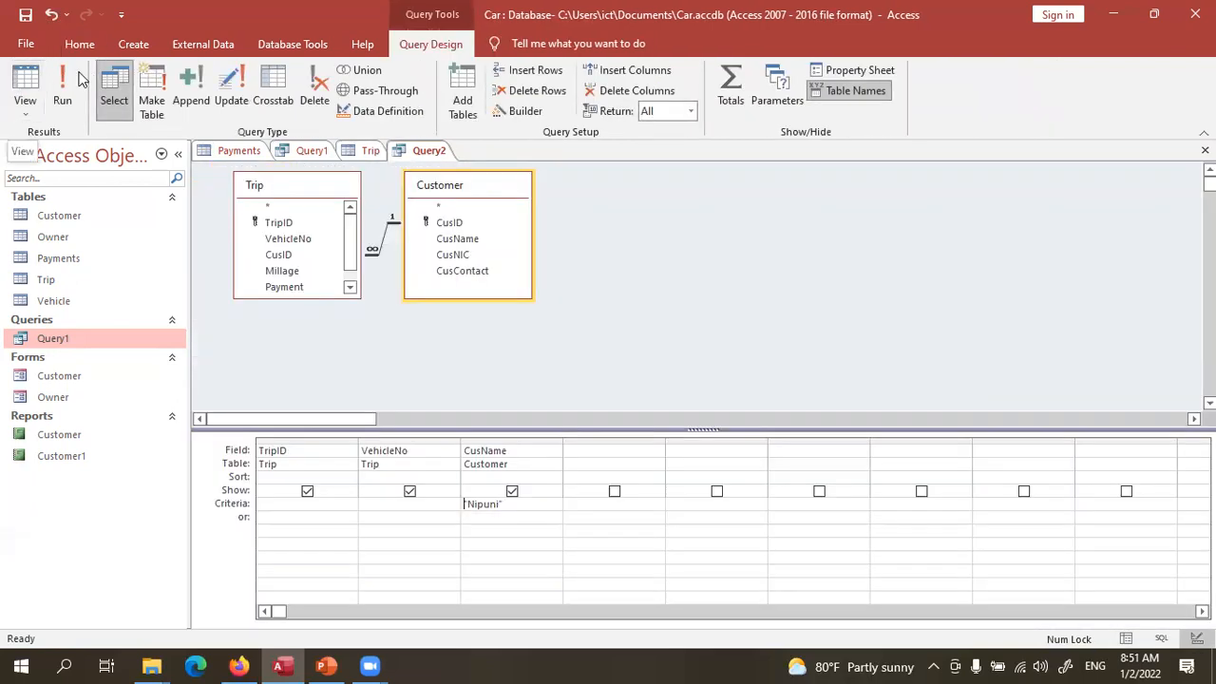
{"action": "left_click", "coordinate": [61, 74]}
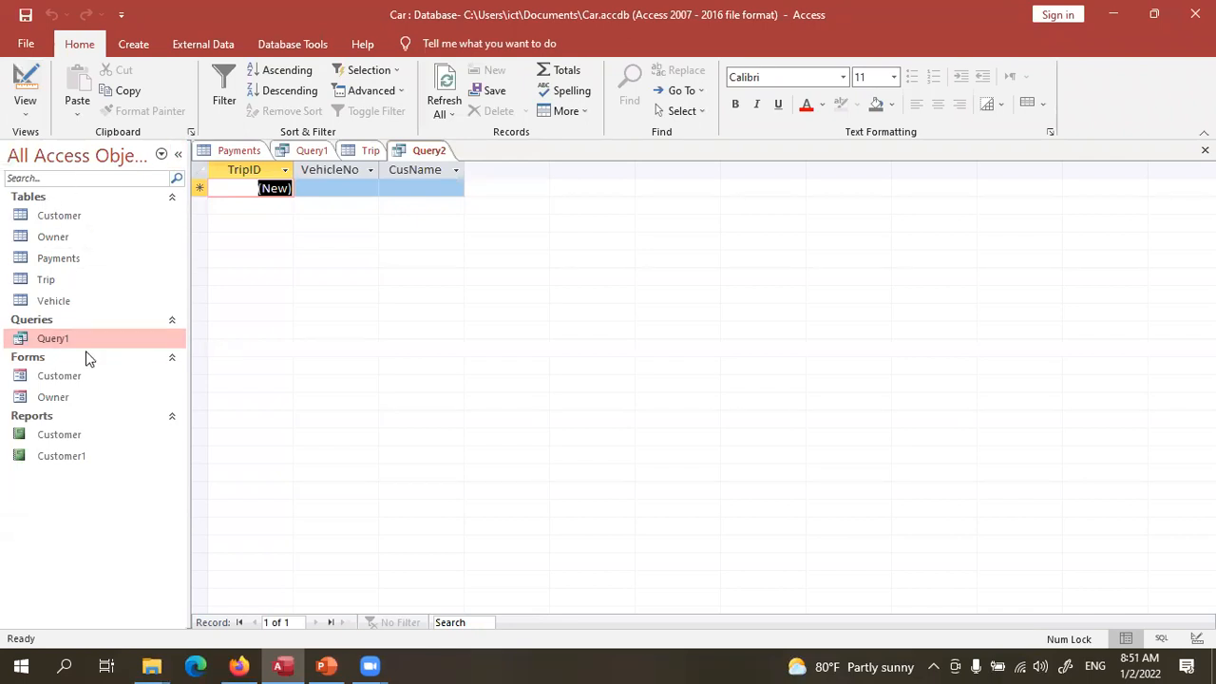
{"action": "left_click", "coordinate": [24, 86]}
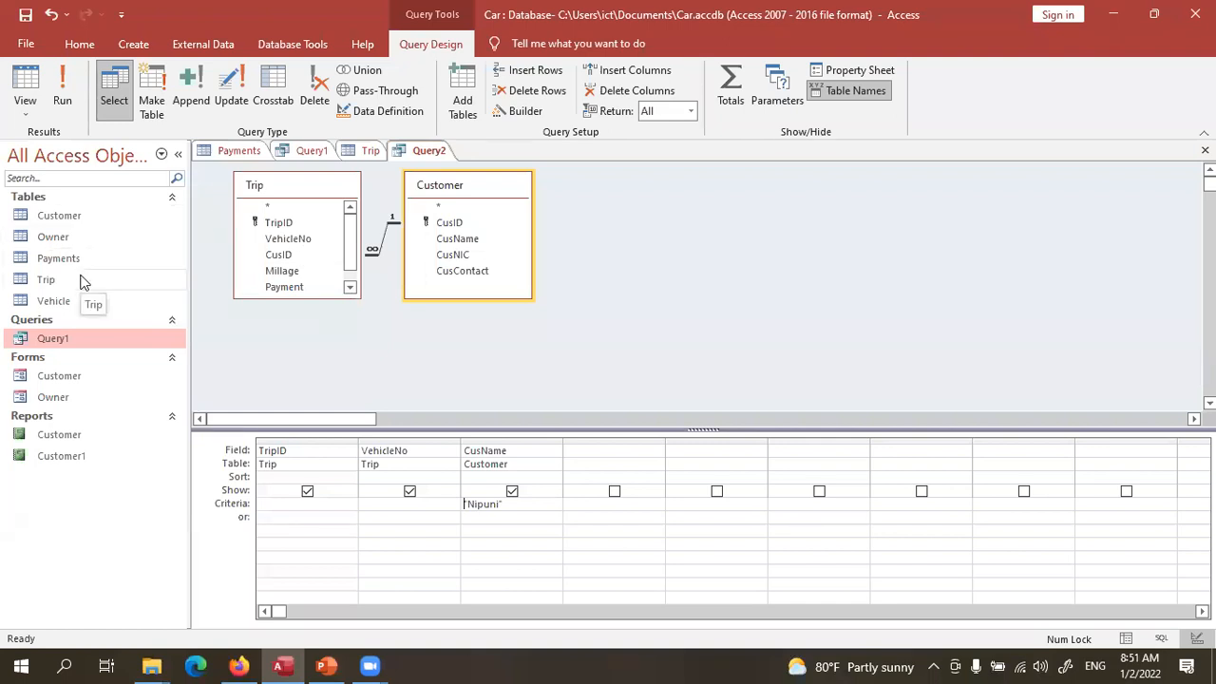
{"action": "left_click", "coordinate": [95, 213]}
- Fix the spelling of the second customer's name in the Customer table, save, and reopen Query1
{"action": "double_click", "coordinate": [95, 214]}
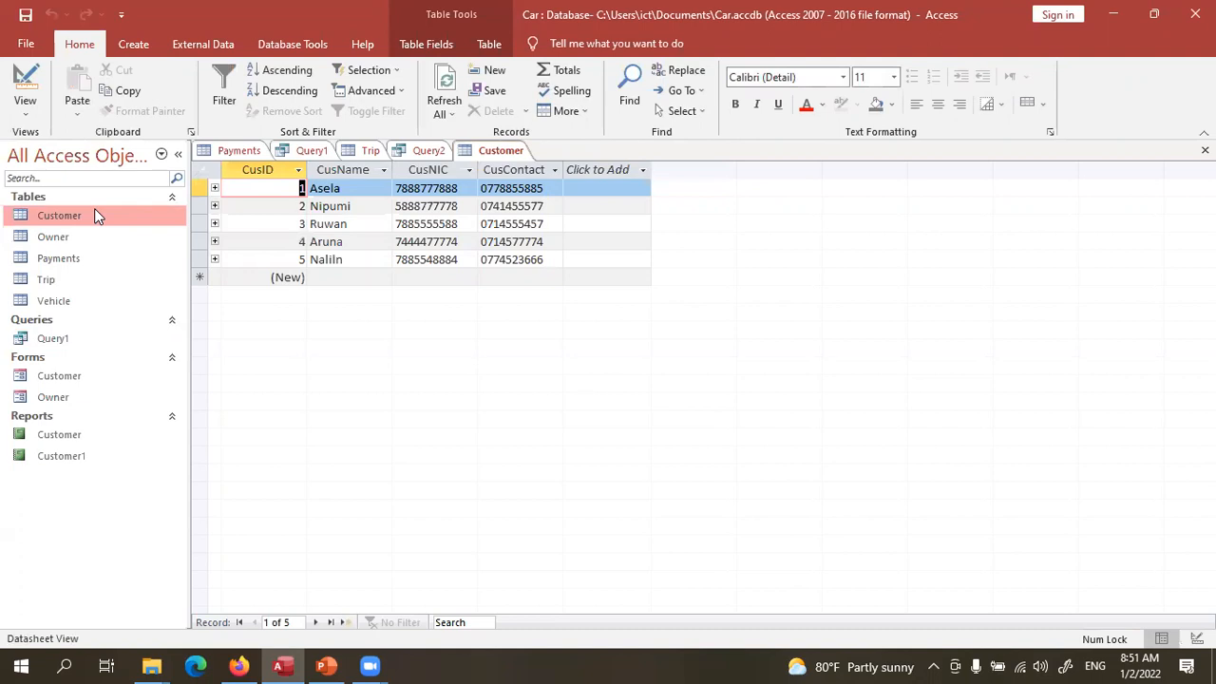
{"action": "left_click", "coordinate": [346, 206]}
{"action": "key", "text": "BackSpace"}
{"action": "key", "text": "BackSpace"}
{"action": "type", "text": "ni"}
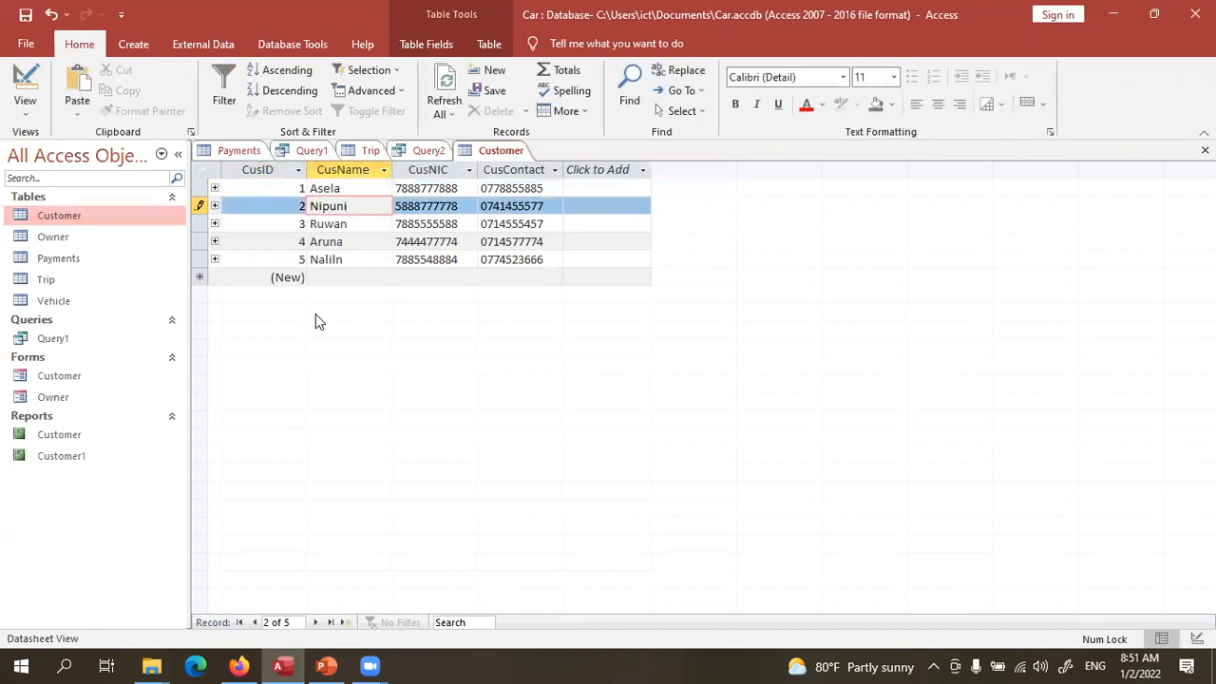
{"action": "left_click", "coordinate": [25, 15]}
{"action": "double_click", "coordinate": [73, 340]}
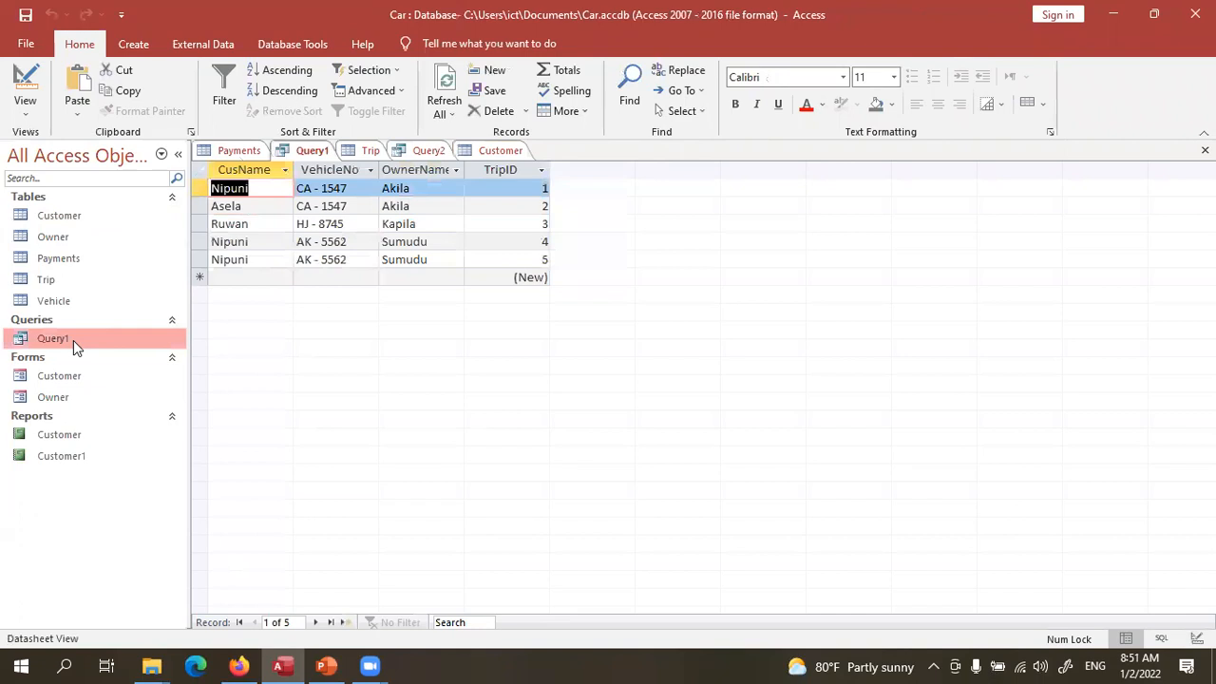
- Run Query2 to list that customer's three trips
{"action": "left_click", "coordinate": [429, 152]}
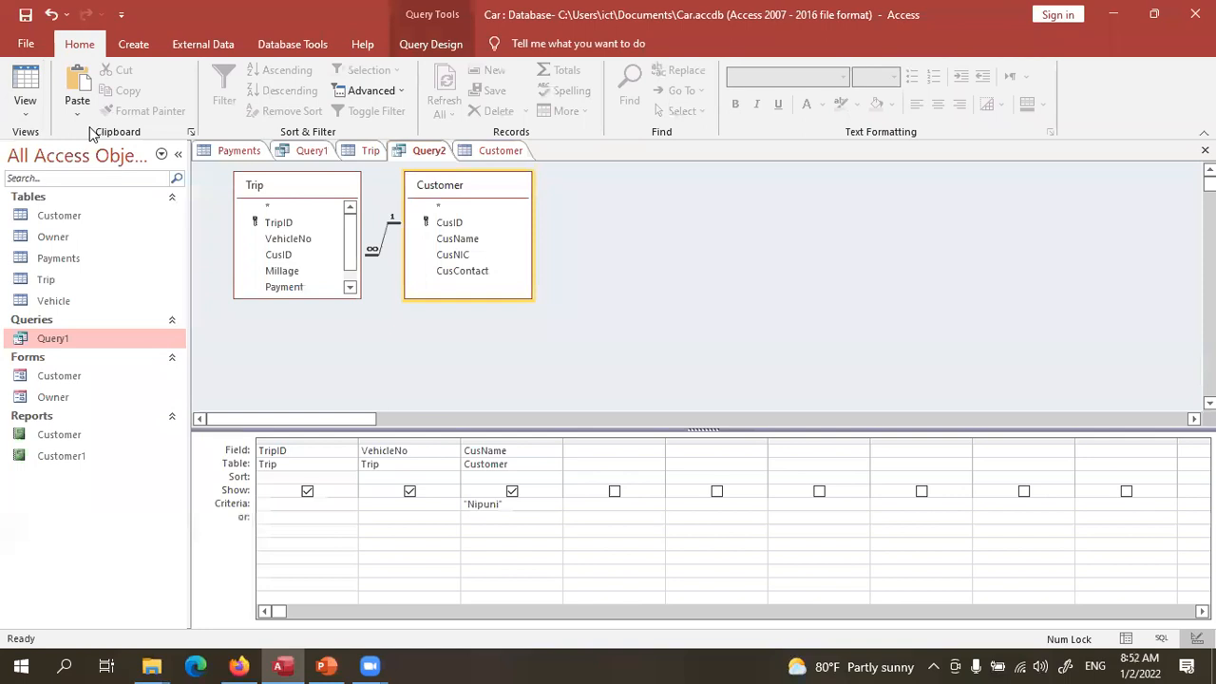
{"action": "left_click", "coordinate": [27, 83]}
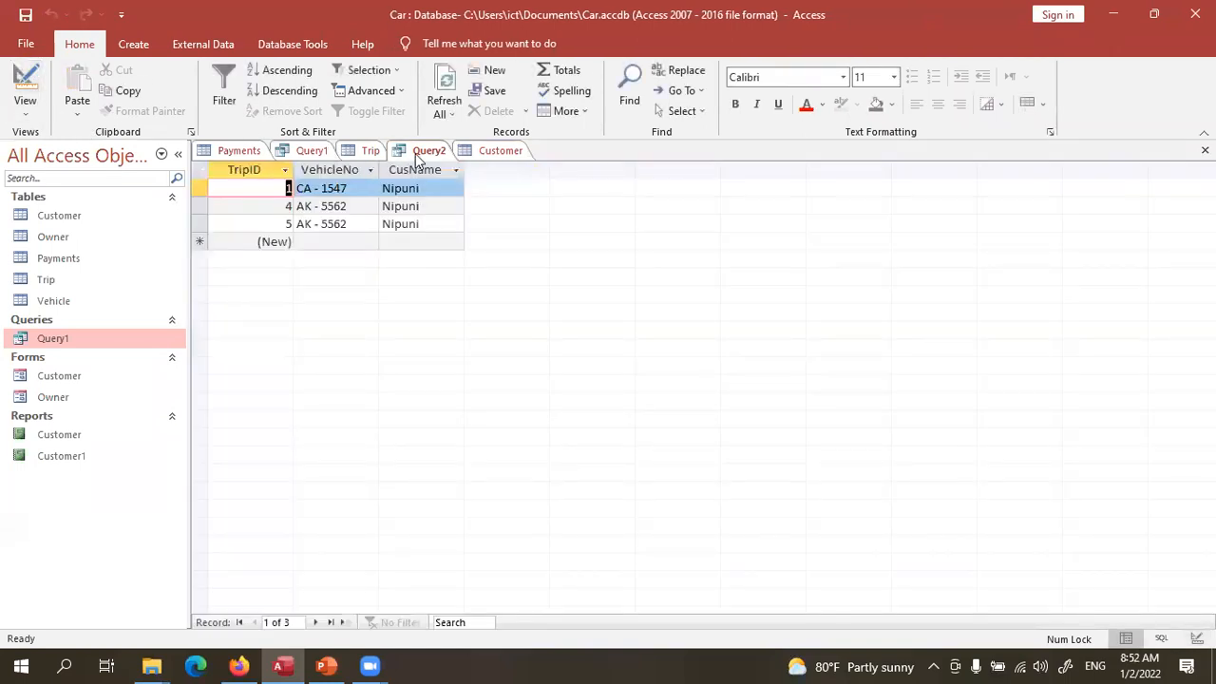
{"action": "left_click", "coordinate": [431, 151]}
{"action": "left_click", "coordinate": [29, 84]}
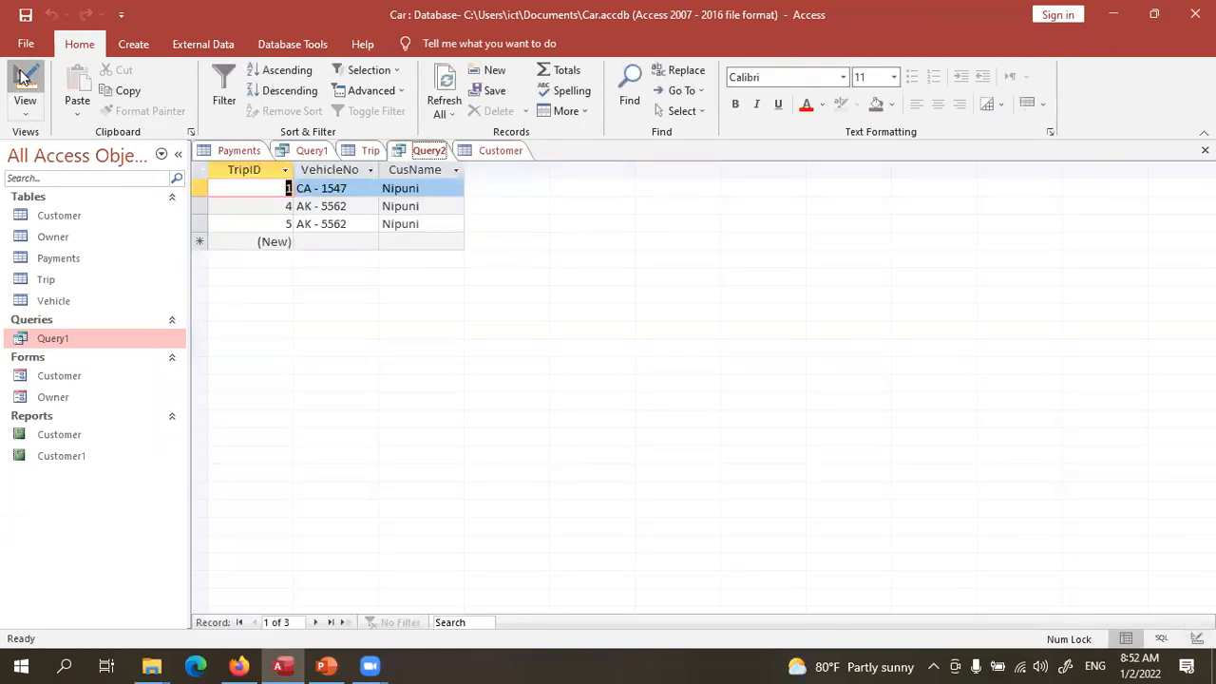
{"action": "left_click", "coordinate": [66, 86]}
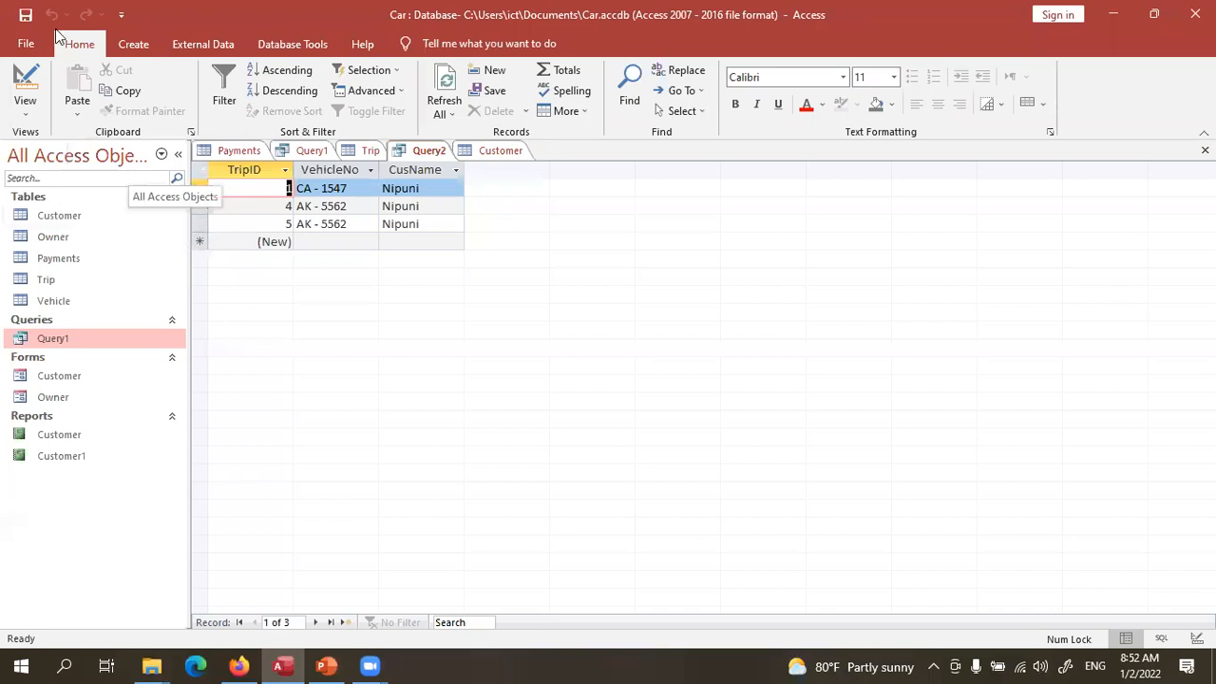
- Save the query under the name Query2 and reopen it in Design View
{"action": "left_click", "coordinate": [25, 14]}
{"action": "left_click", "coordinate": [600, 265]}
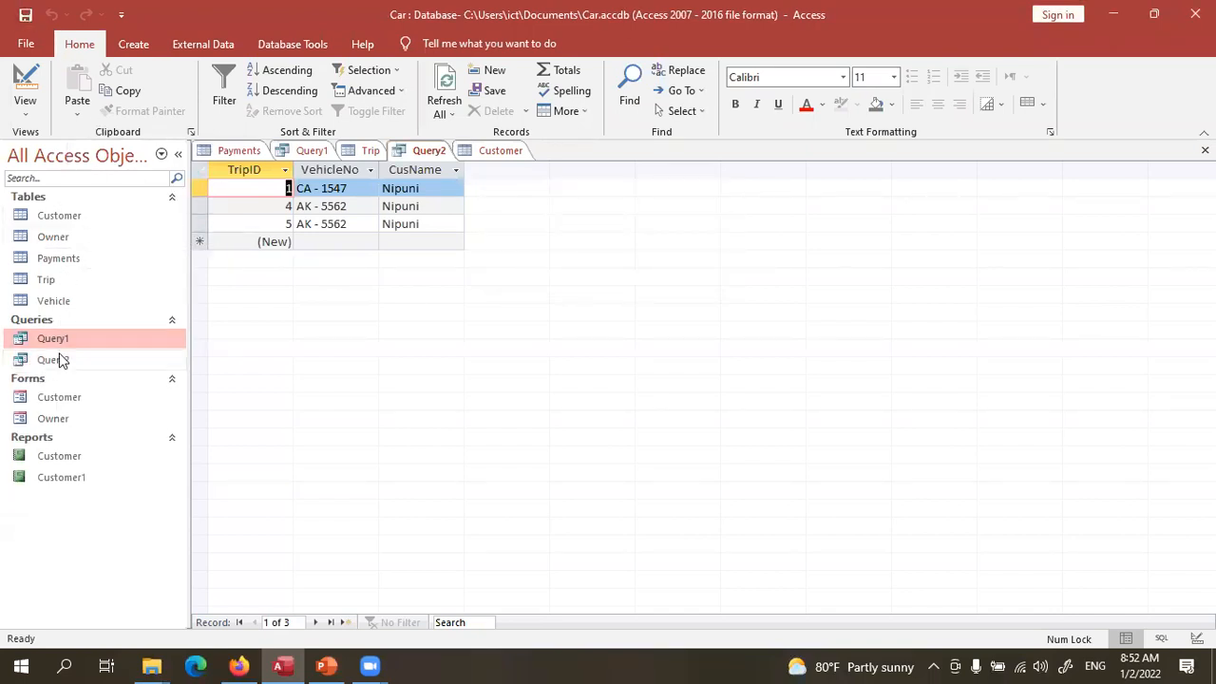
{"action": "left_click", "coordinate": [54, 360]}
{"action": "left_click", "coordinate": [36, 98]}
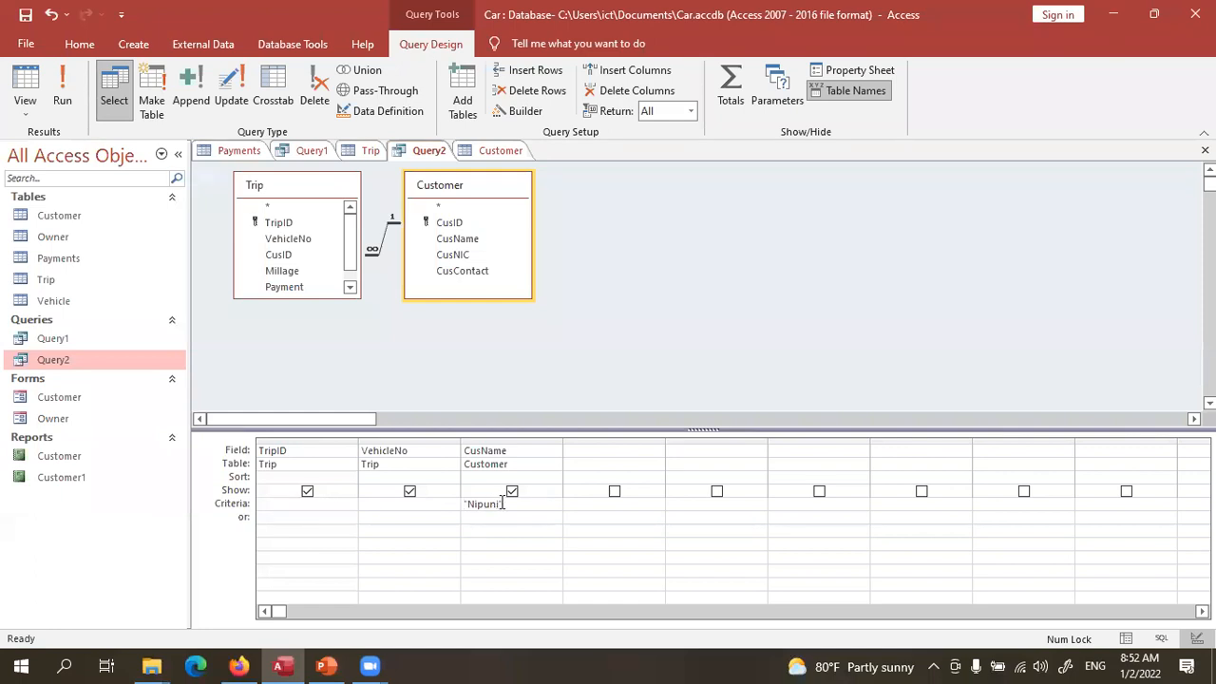
- Open the Trip table and Query2, switching Query2 to Design View
{"action": "double_click", "coordinate": [64, 285]}
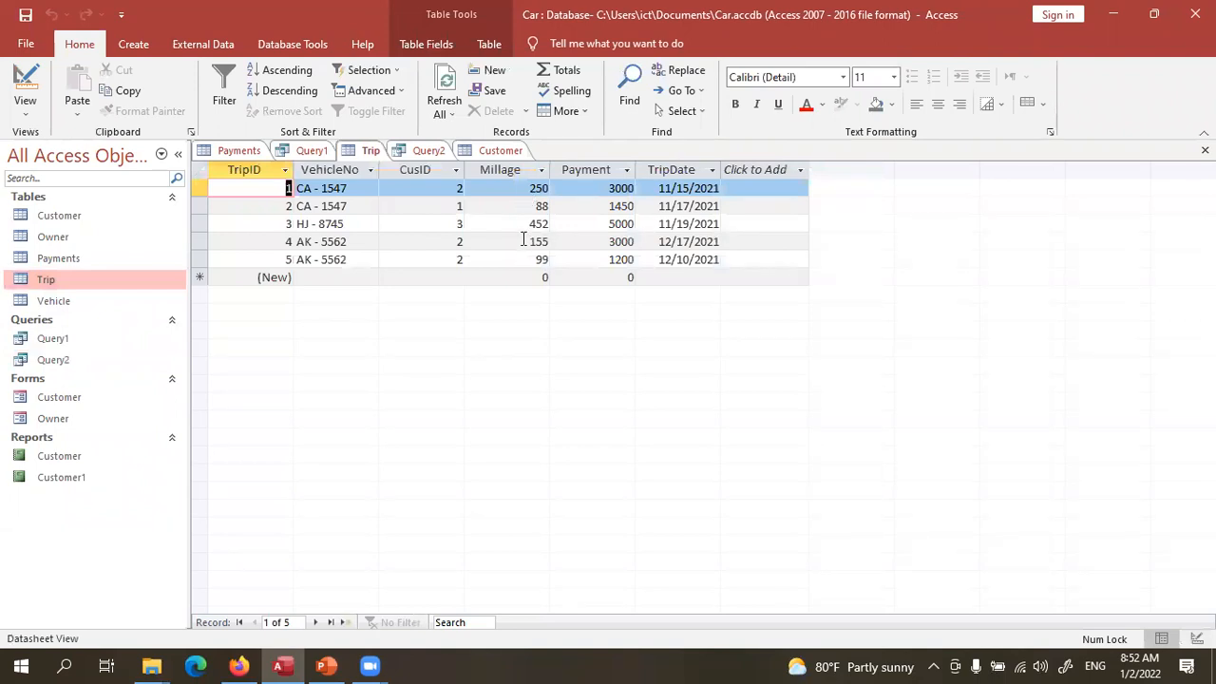
{"action": "double_click", "coordinate": [82, 364]}
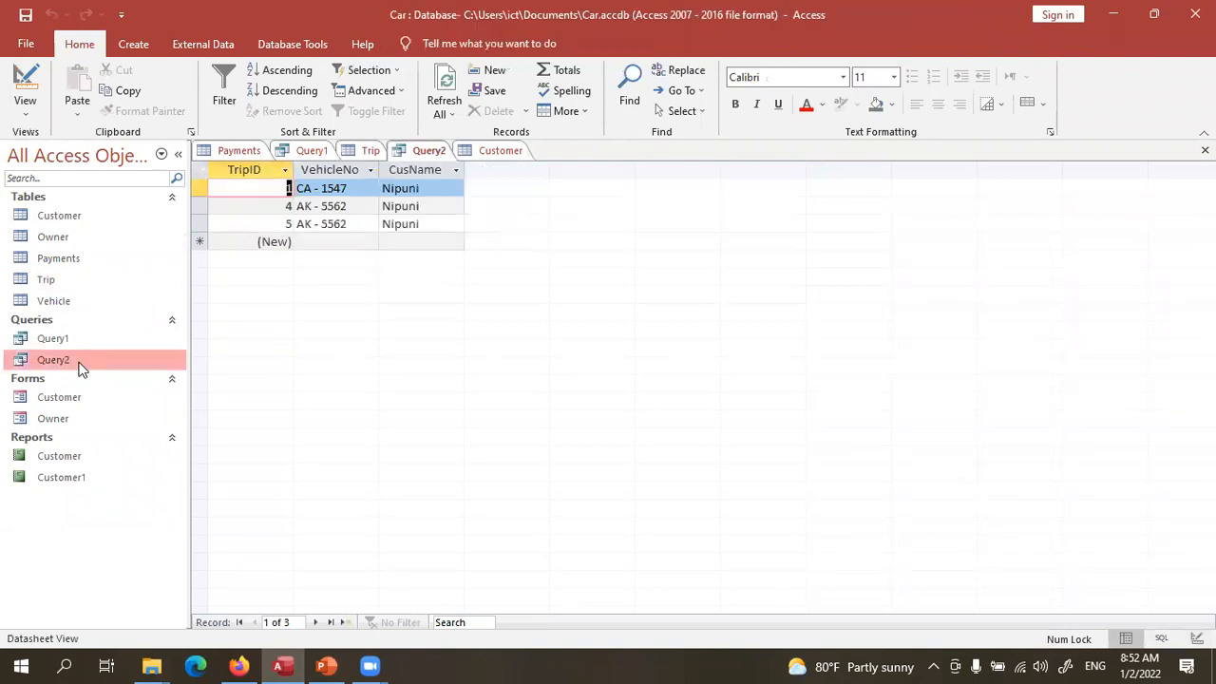
{"action": "left_click", "coordinate": [27, 83]}
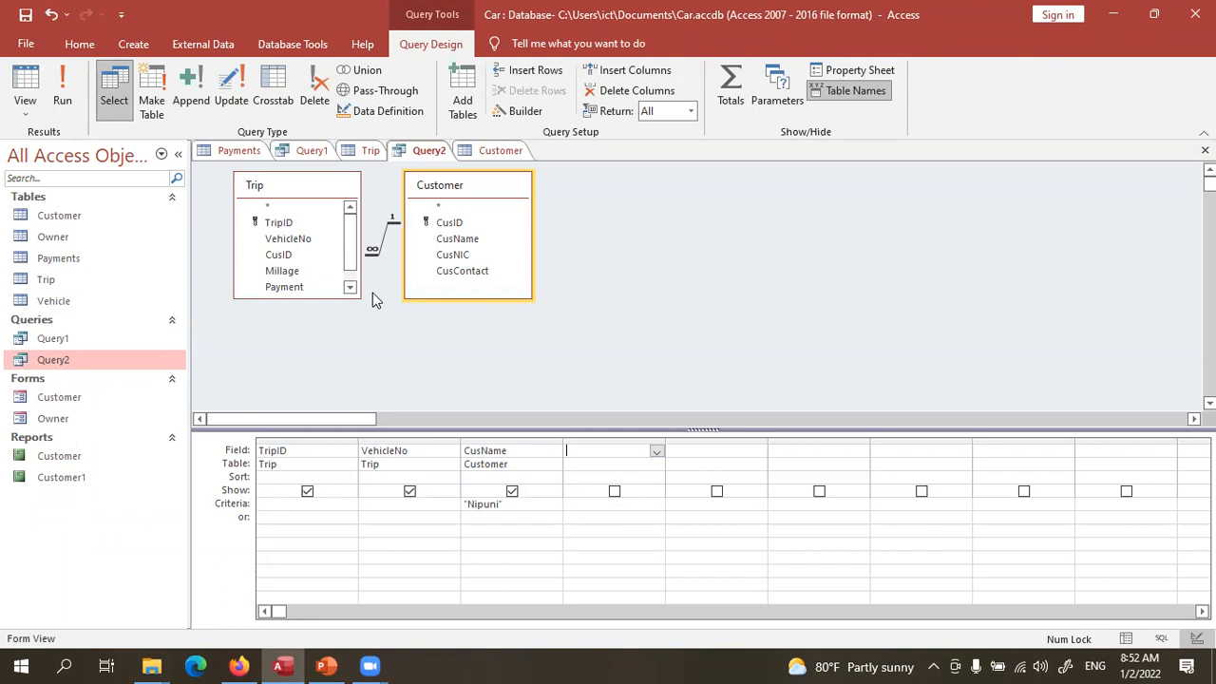
- Add TripDate to Query2 and run it, then reopen Query1's results
{"action": "scroll", "coordinate": [307, 280], "scroll_direction": "down", "scroll_amount": 1}
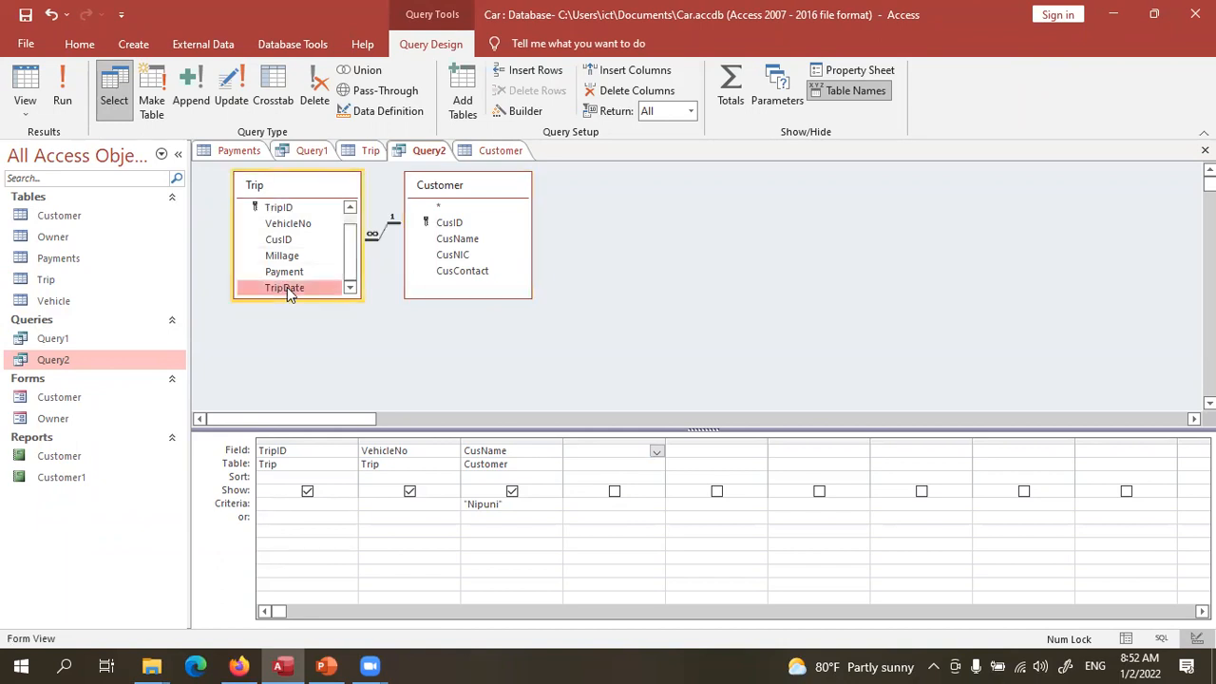
{"action": "double_click", "coordinate": [285, 288]}
{"action": "left_click", "coordinate": [75, 87]}
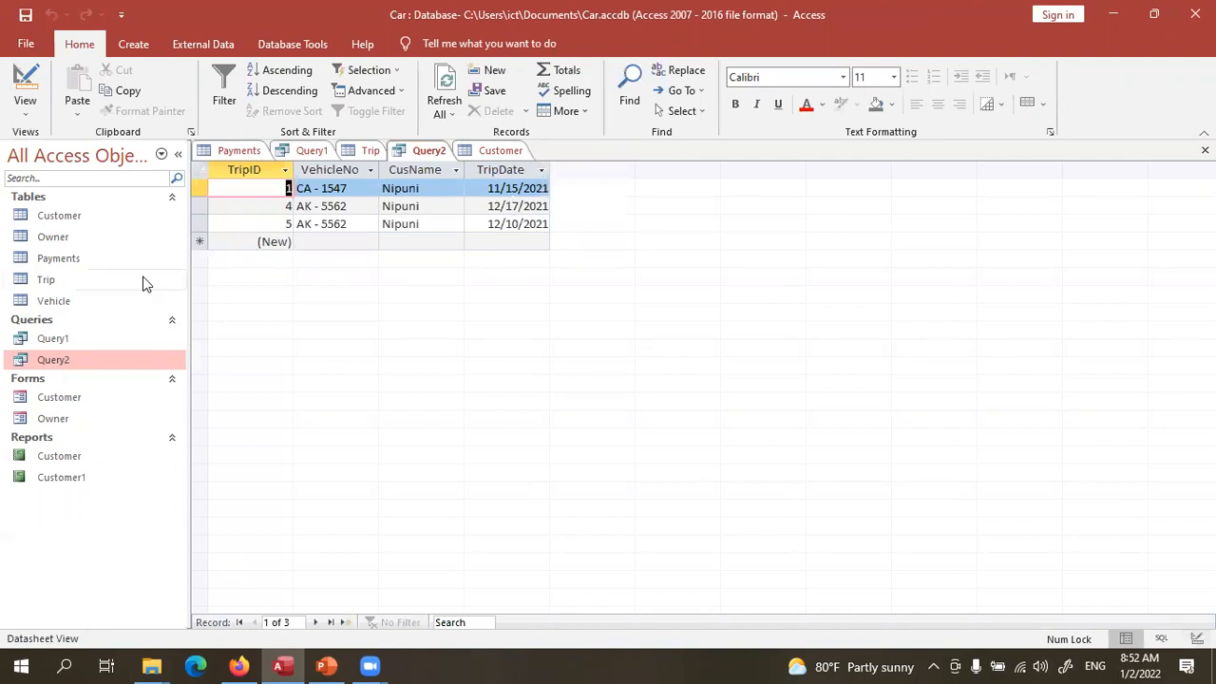
{"action": "double_click", "coordinate": [84, 339]}
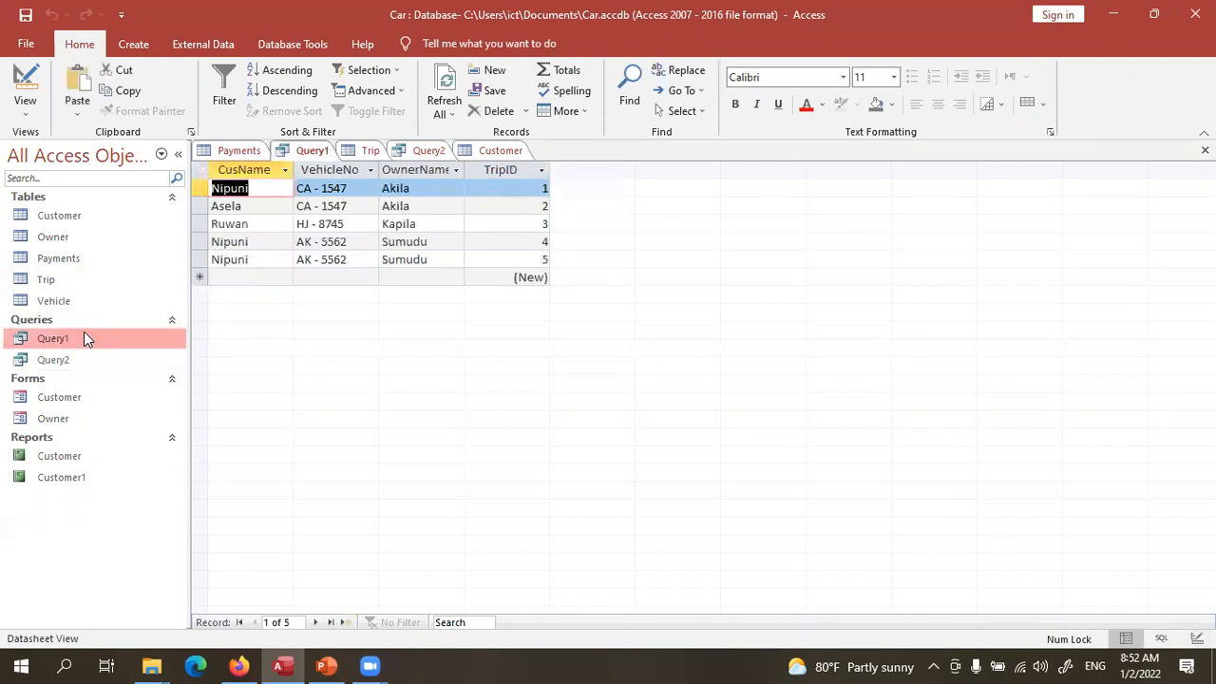
{"action": "left_click", "coordinate": [132, 45]}
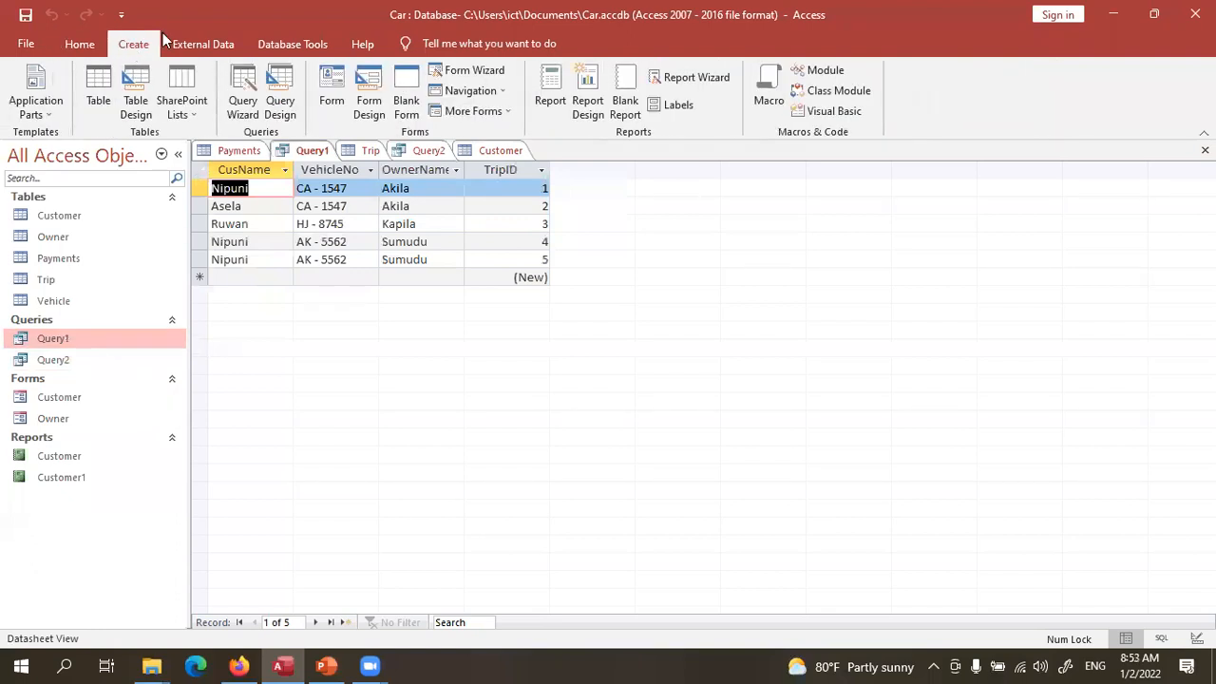
- Start a new query design containing the Trip and Customer tables
{"action": "left_click", "coordinate": [280, 95]}
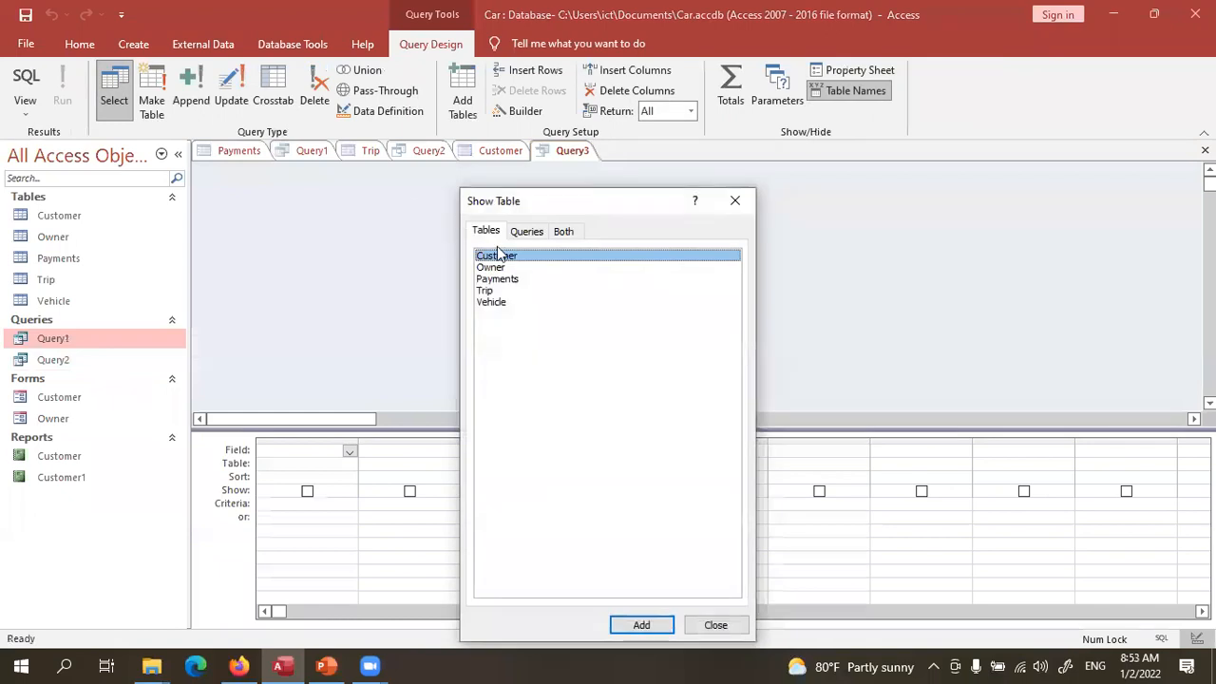
{"action": "double_click", "coordinate": [492, 293]}
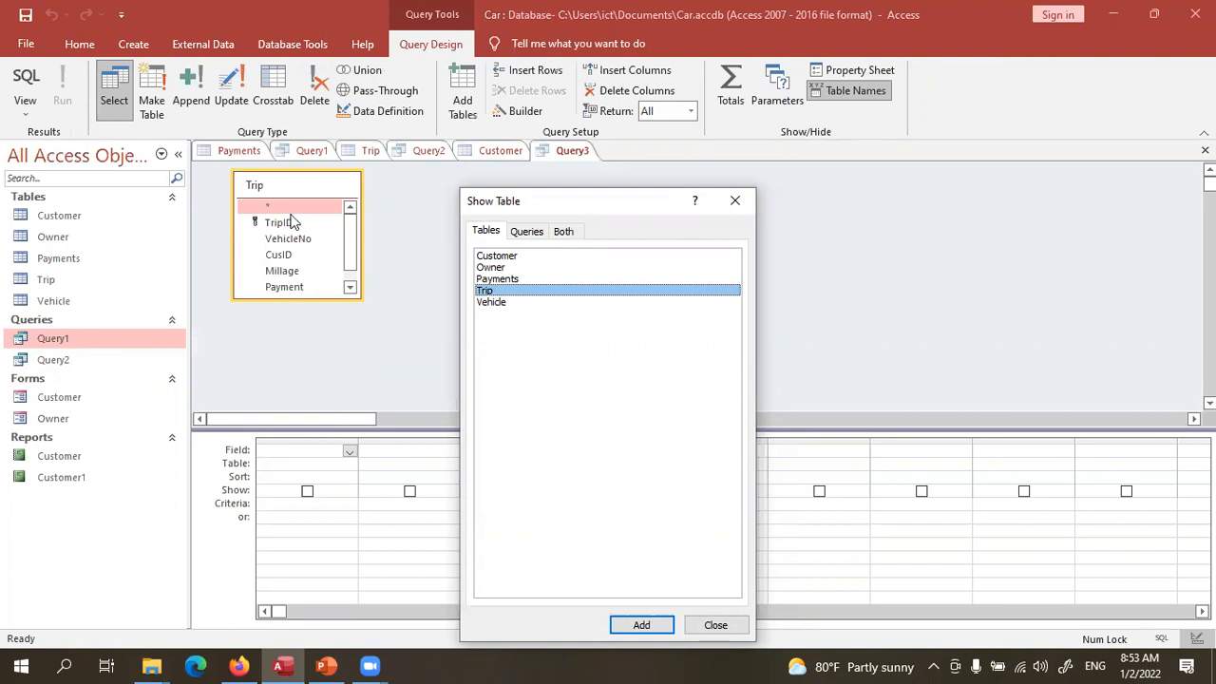
{"action": "double_click", "coordinate": [497, 257]}
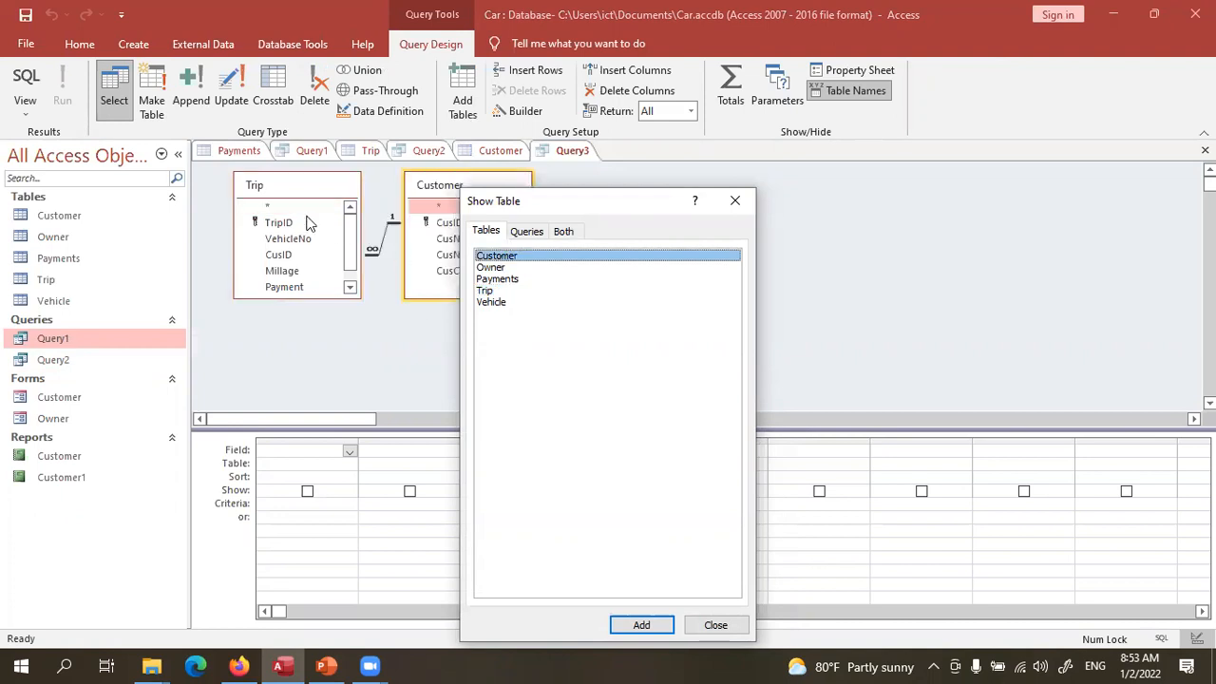
{"action": "left_click", "coordinate": [734, 200]}
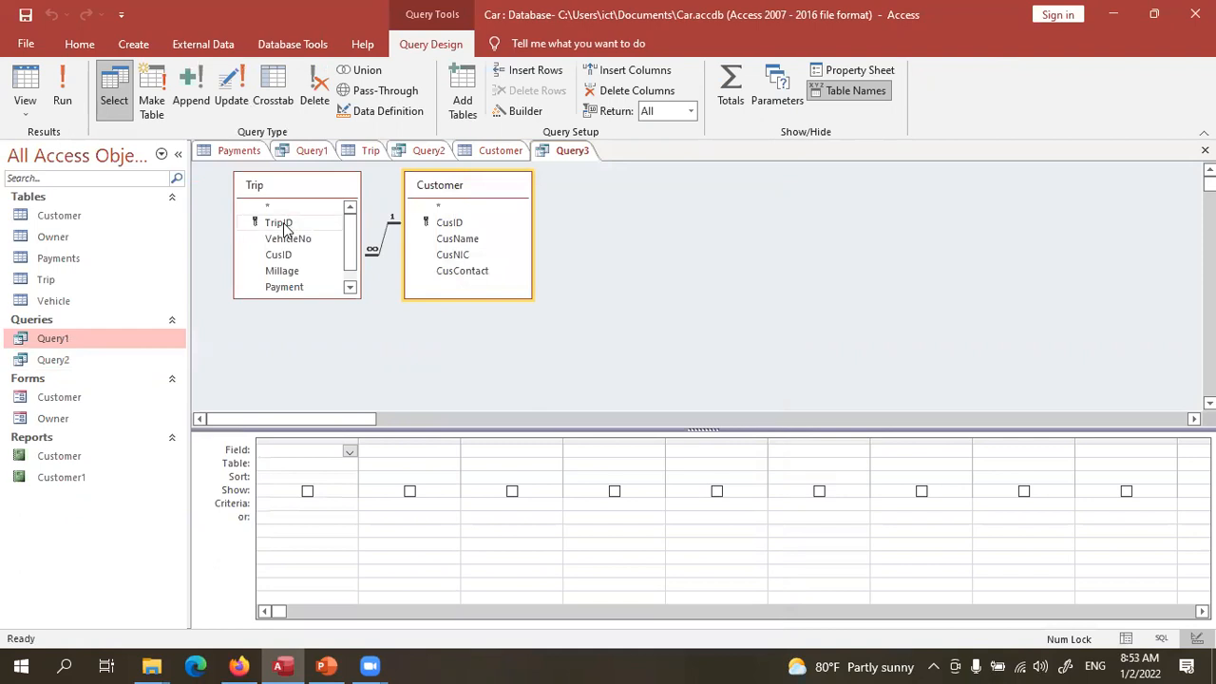
- Add TripID, Millage and CusName as columns, run the query, then return to Design View
{"action": "double_click", "coordinate": [283, 224]}
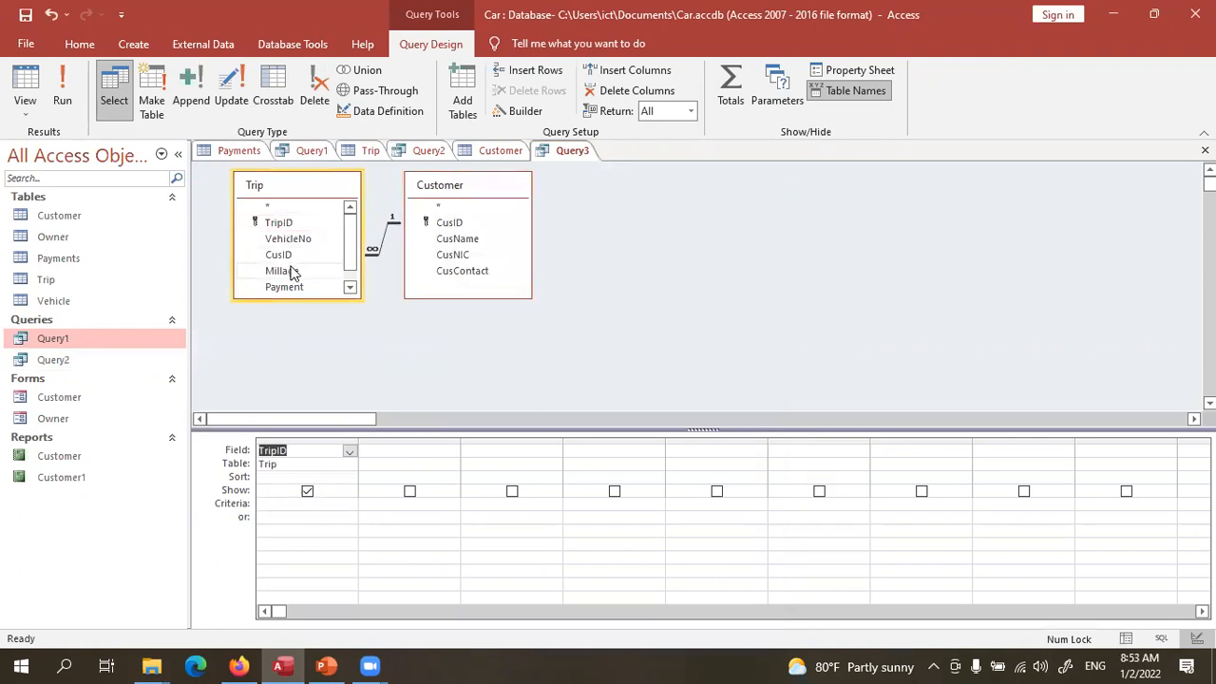
{"action": "double_click", "coordinate": [283, 271]}
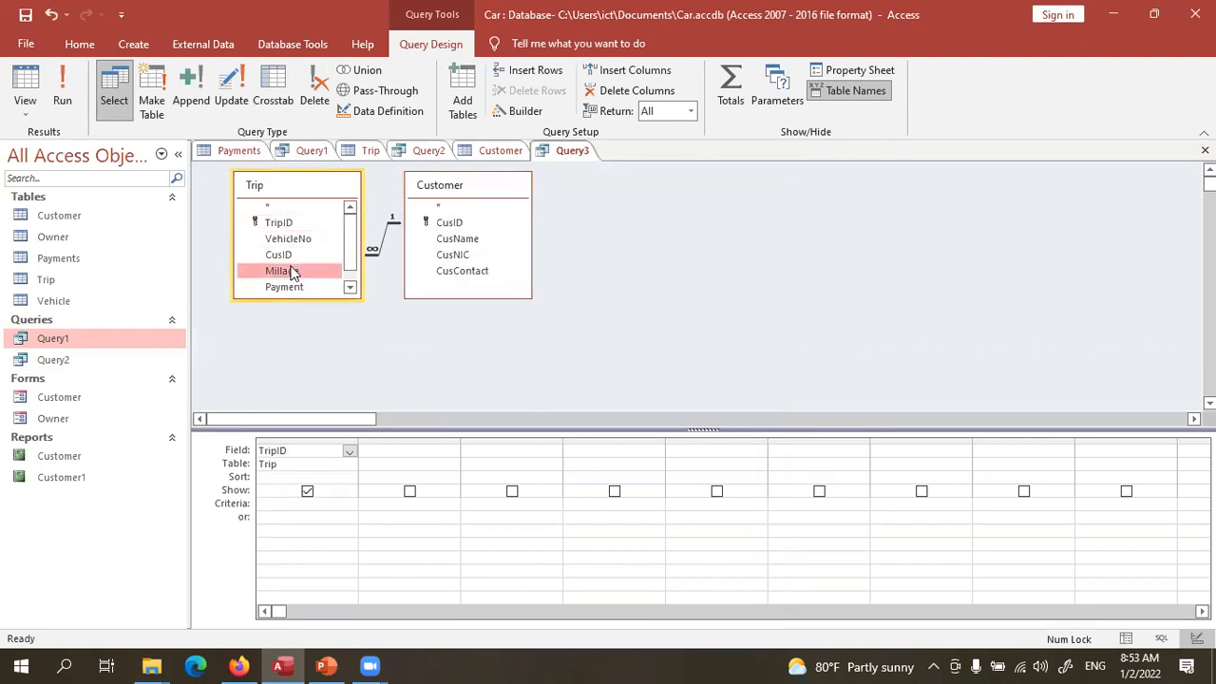
{"action": "double_click", "coordinate": [465, 240]}
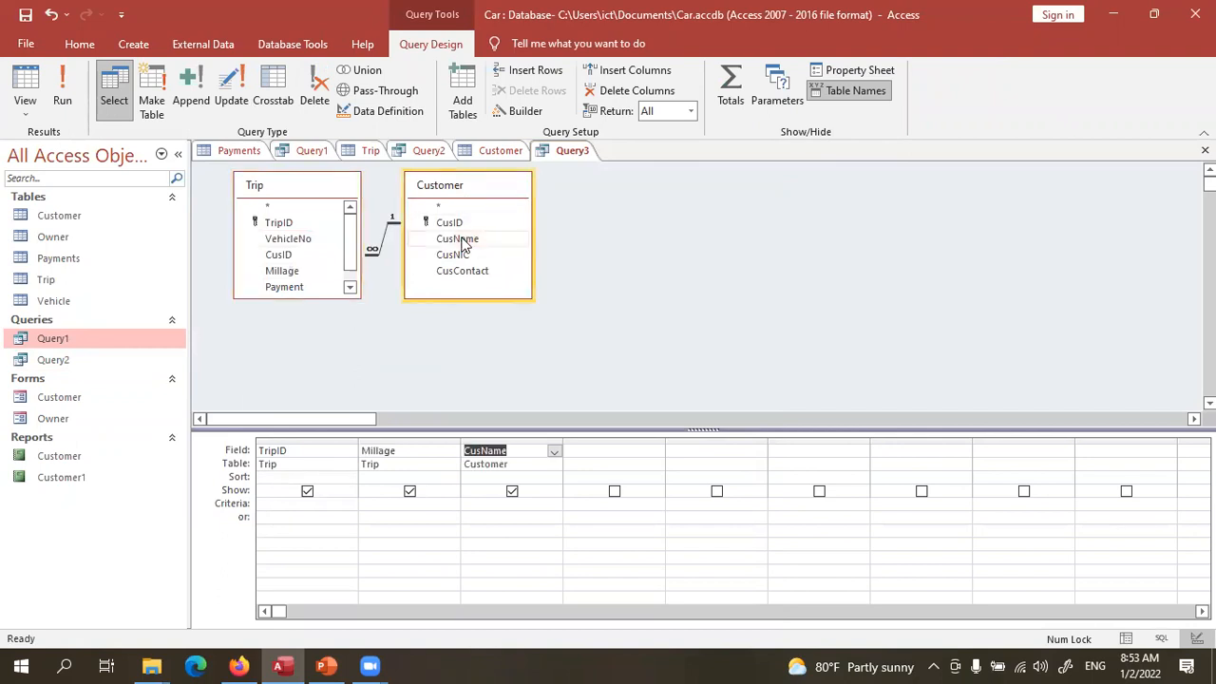
{"action": "left_click", "coordinate": [73, 93]}
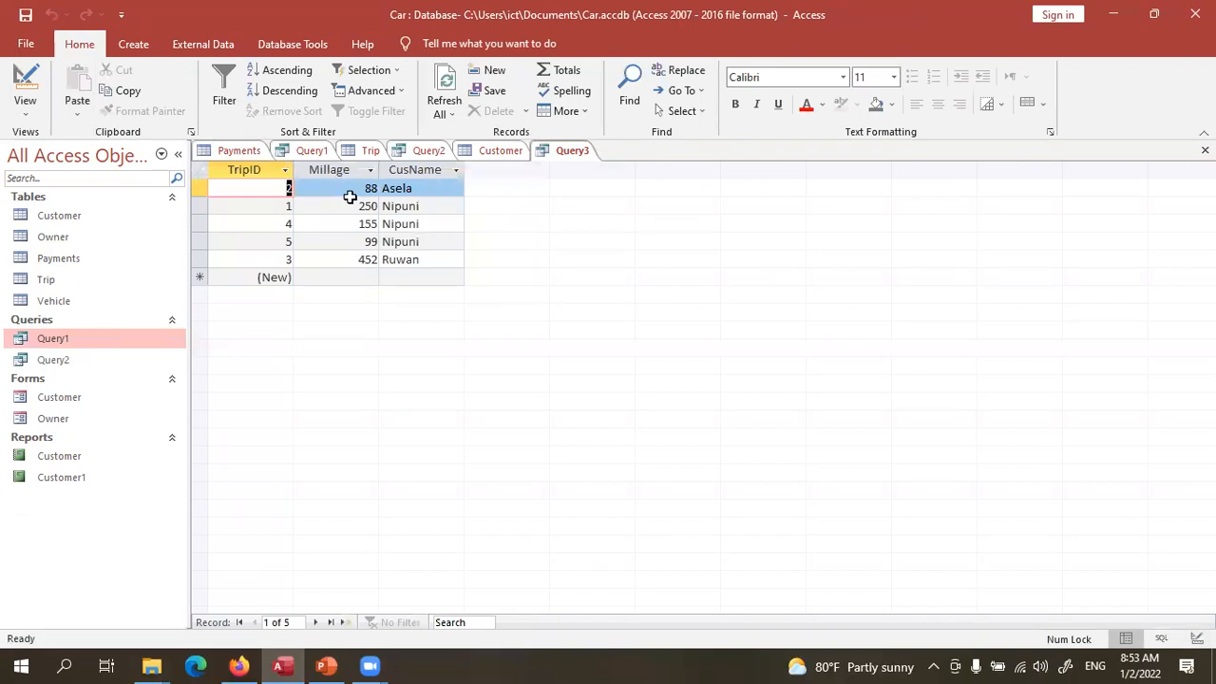
{"action": "left_click", "coordinate": [26, 82]}
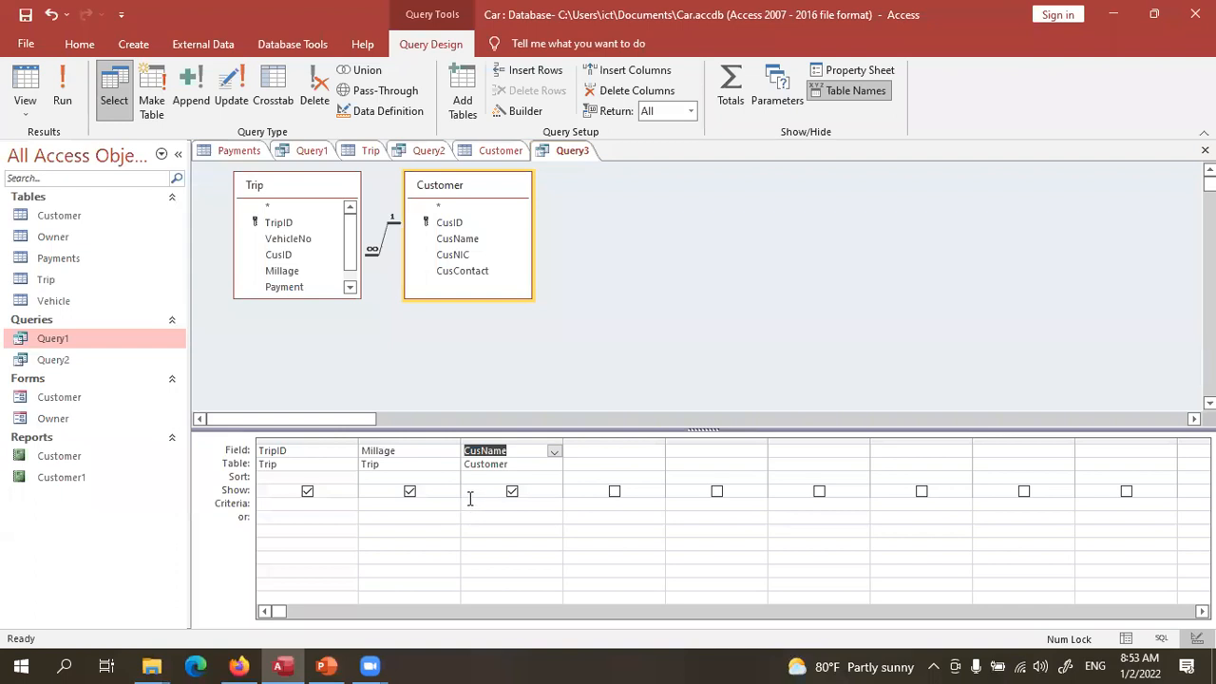
- Add the Millage criterion >200 and run the query, returning trips 1 (250) and 3 (452)
{"action": "left_click", "coordinate": [411, 505]}
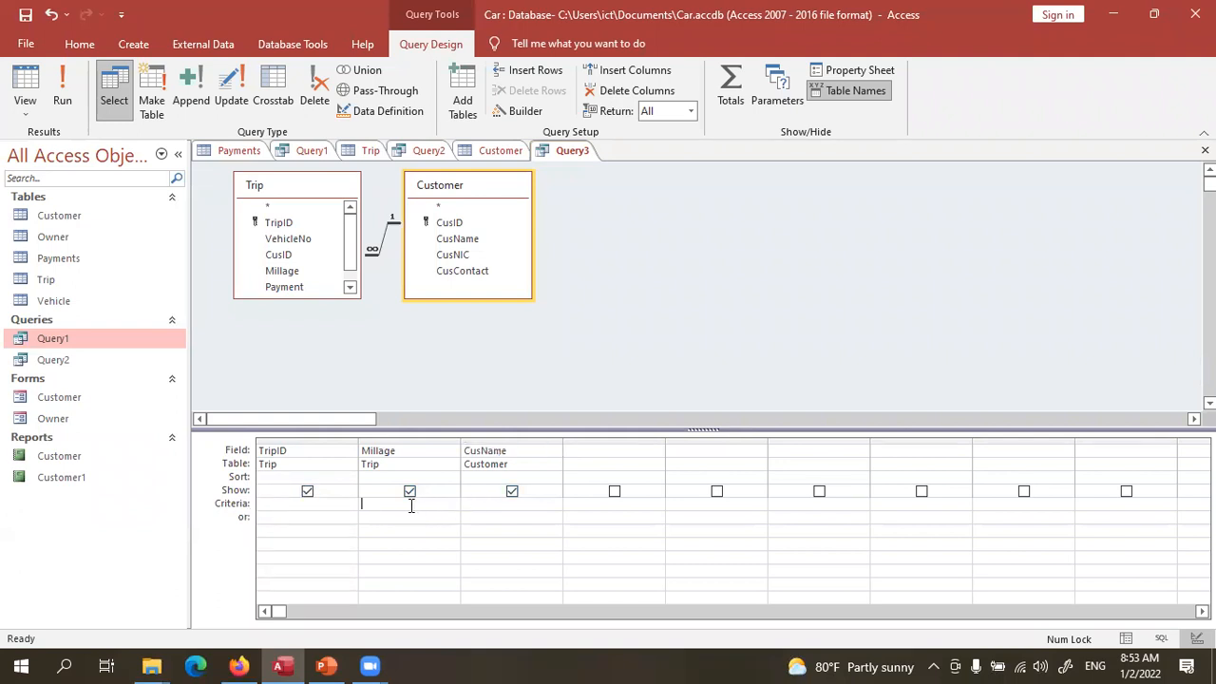
{"action": "type", "text": ">200"}
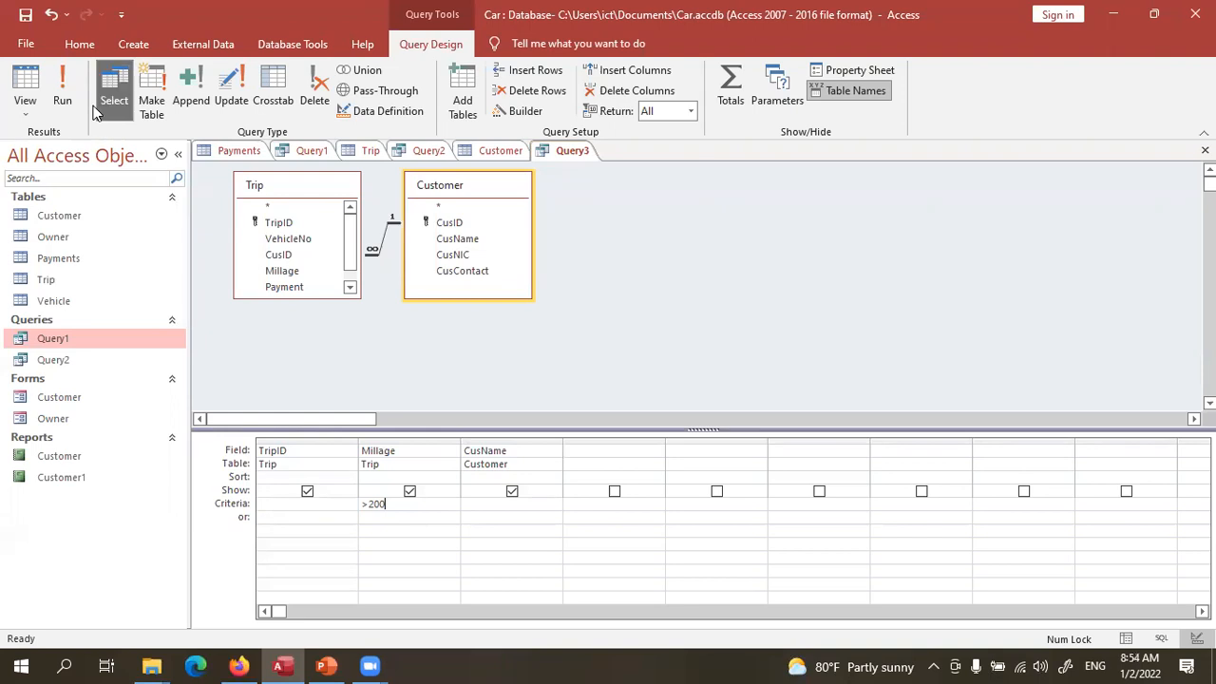
{"action": "left_click", "coordinate": [64, 95]}
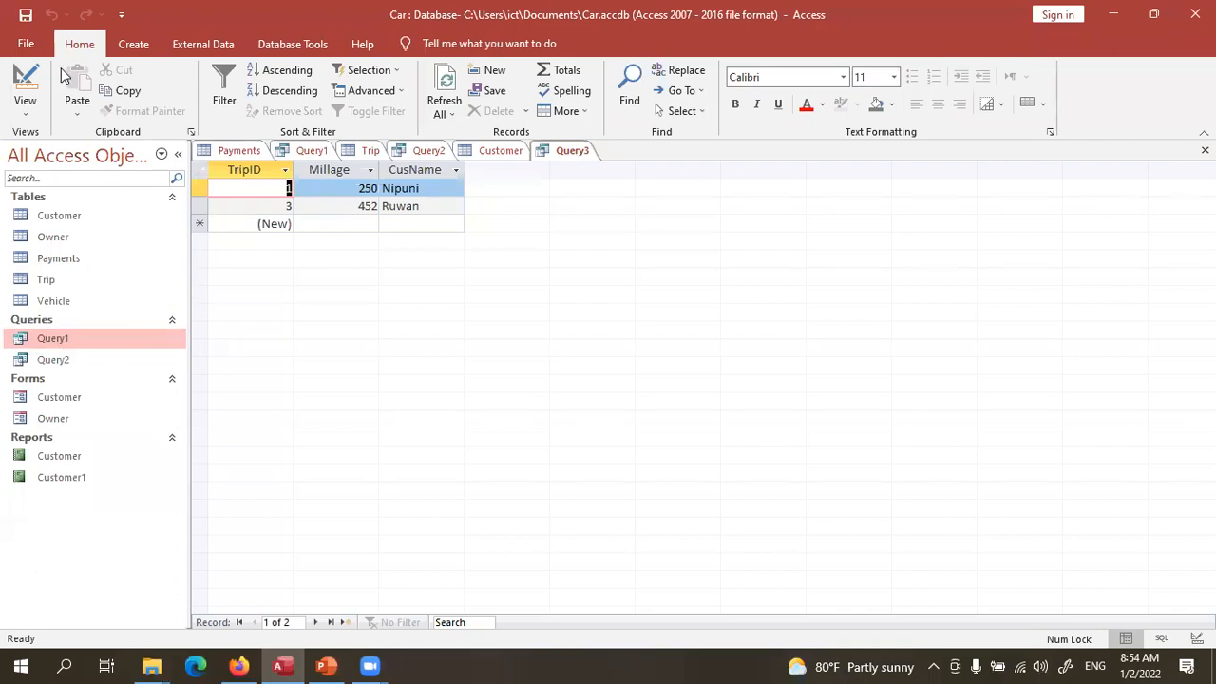
{"action": "left_click", "coordinate": [28, 76]}
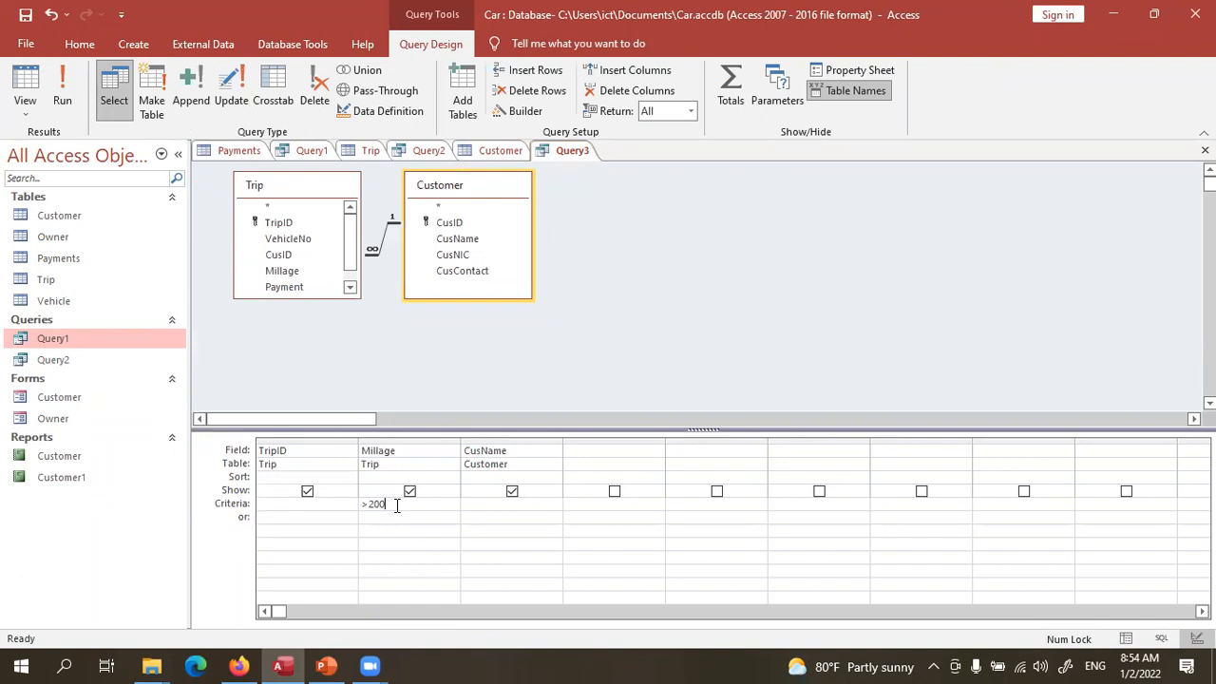
{"action": "left_click", "coordinate": [61, 93]}
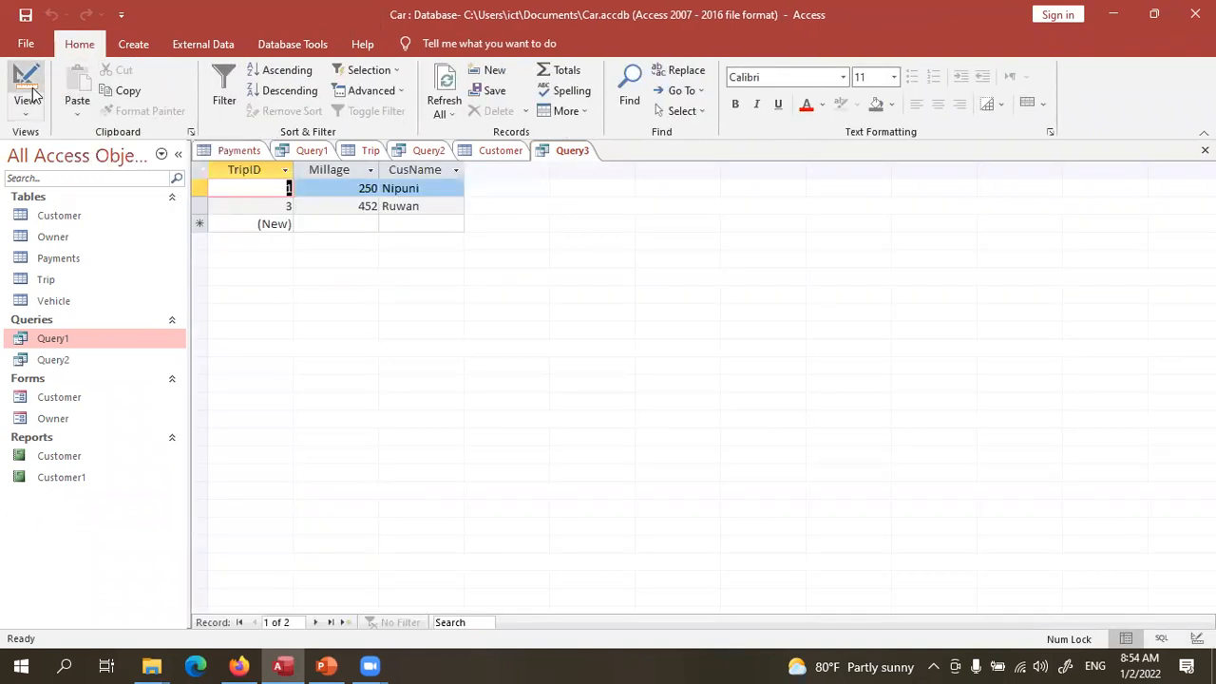
{"action": "left_click", "coordinate": [29, 90]}
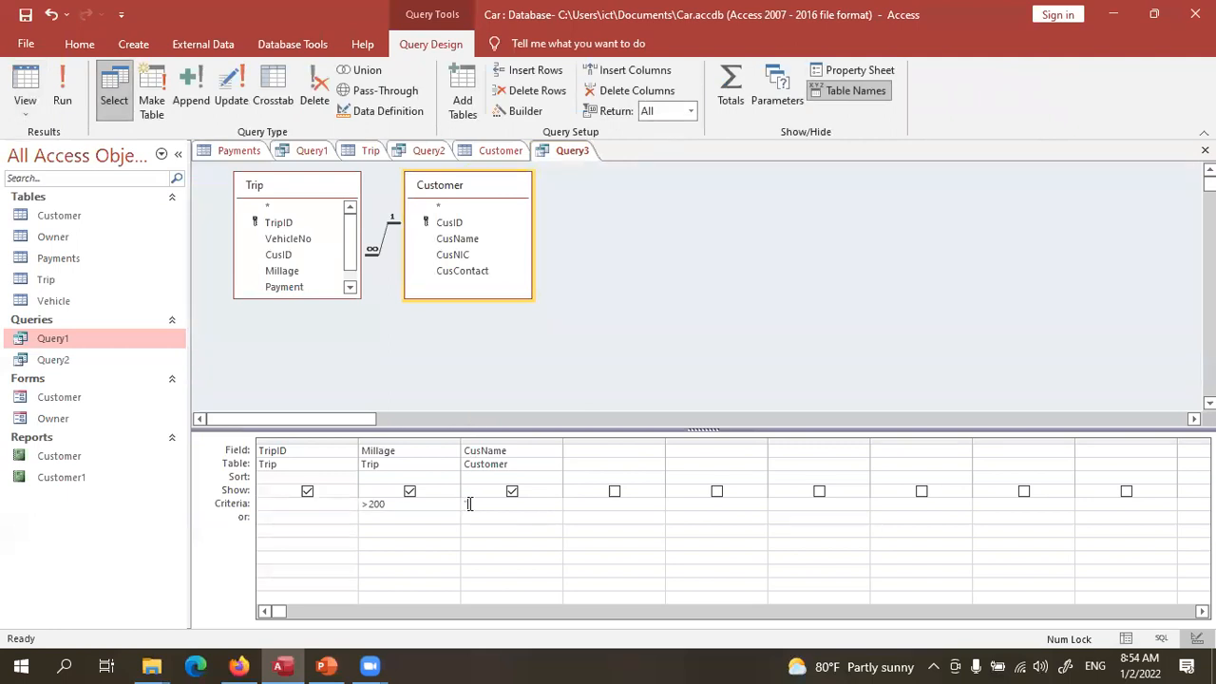
- Enter the customer's name in quotes as the CusName criterion and run the query
{"action": "left_click", "coordinate": [470, 504]}
{"action": "type", "text": "\"Nipuni"}
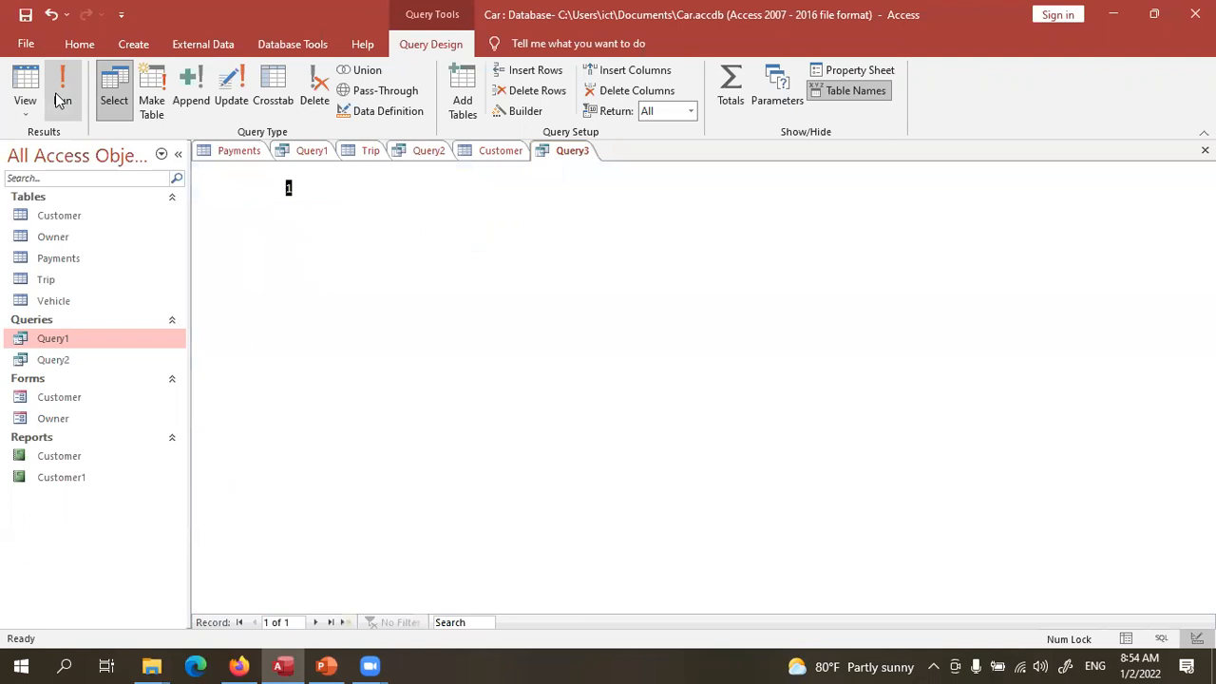
{"action": "left_click", "coordinate": [60, 95]}
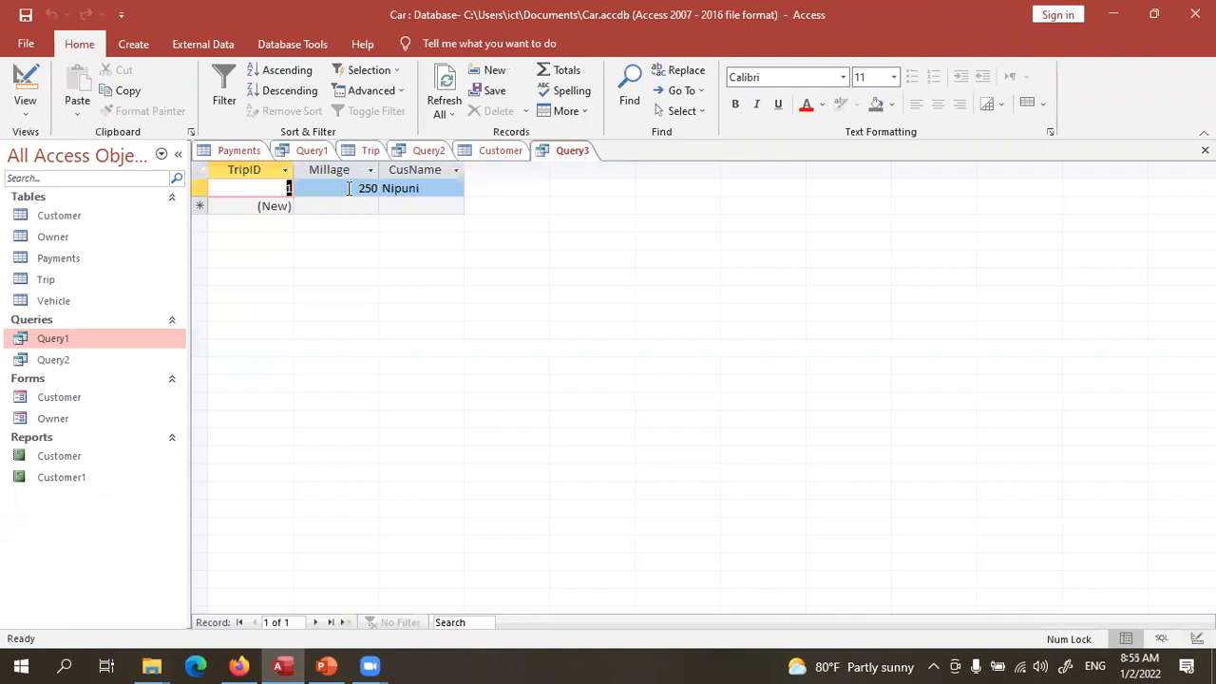
{"action": "left_click", "coordinate": [26, 90]}
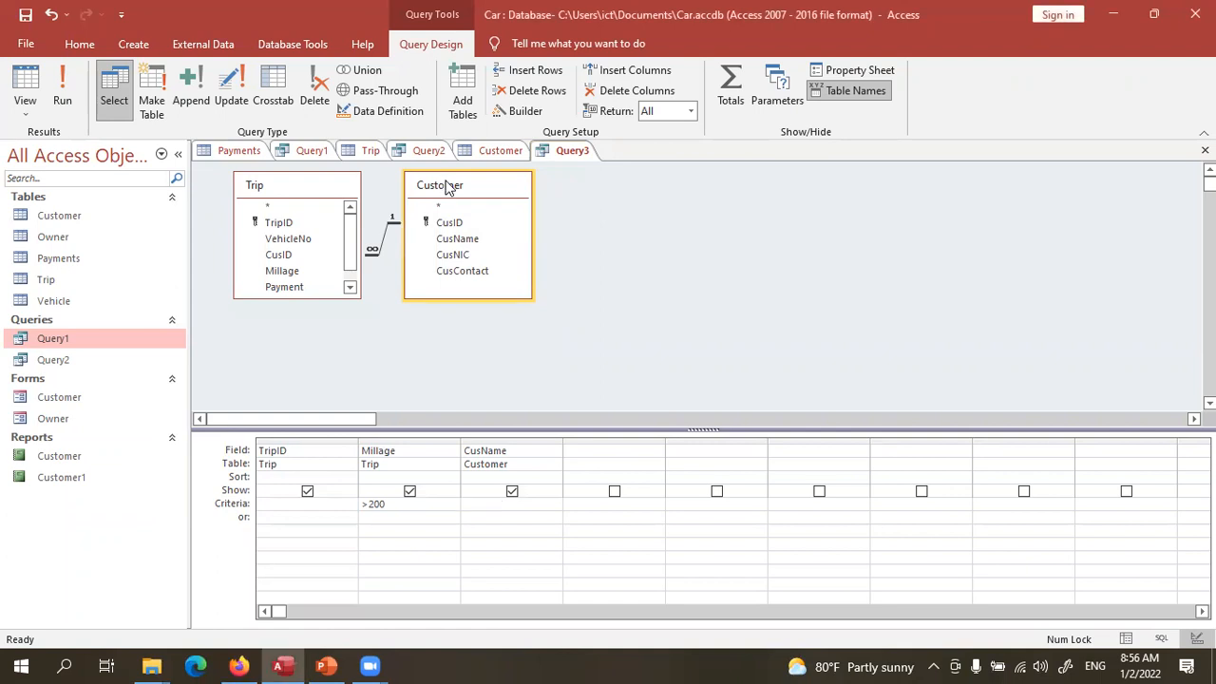
- Move the Customer table box further right of Trip, leaving TripID's sort order unset
{"action": "left_click_drag", "start_coordinate": [453, 187], "coordinate": [463, 187]}
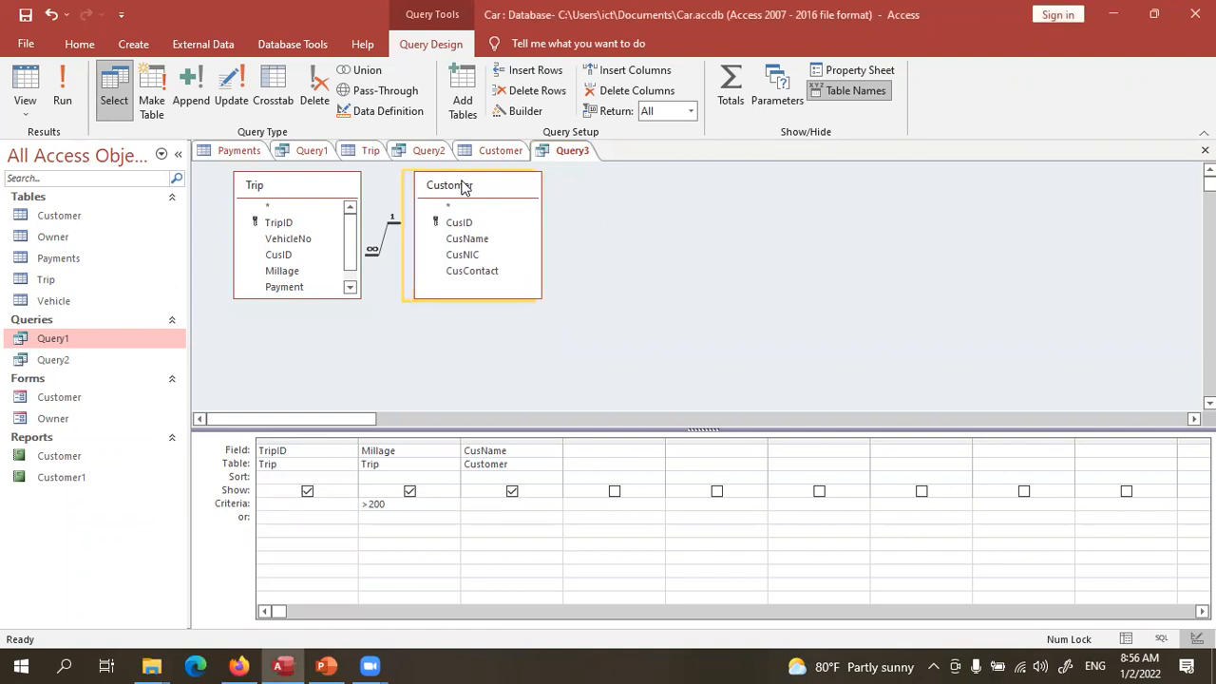
{"action": "left_click_drag", "start_coordinate": [463, 187], "coordinate": [601, 187]}
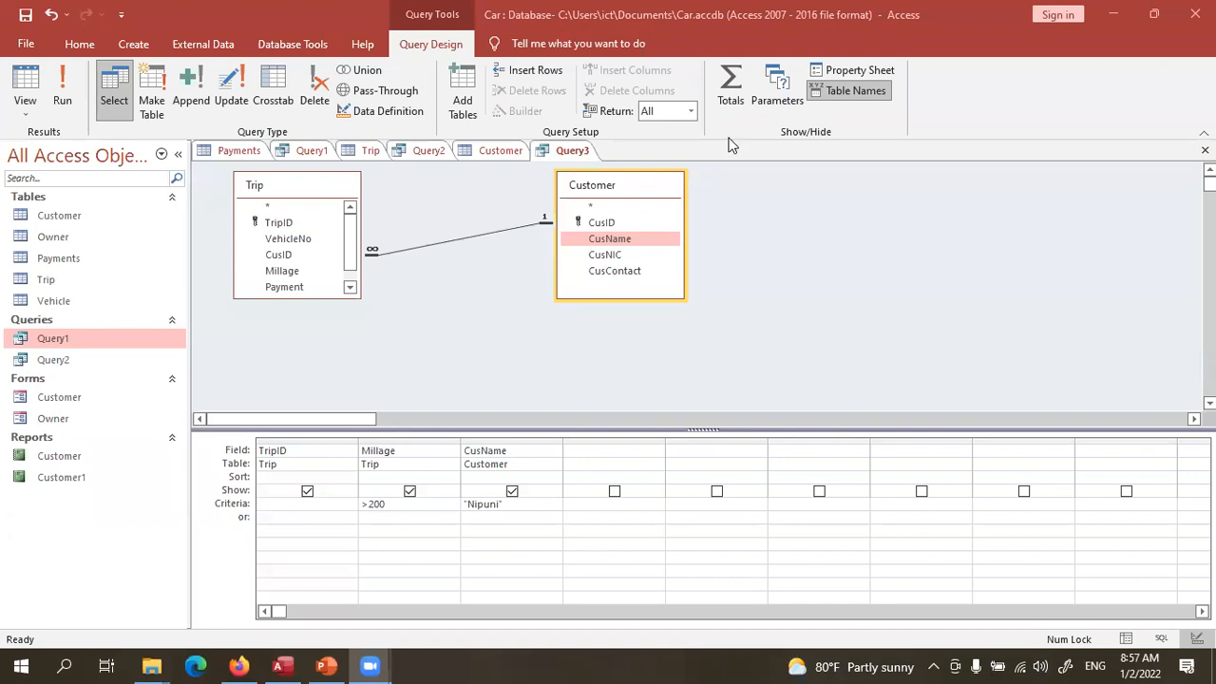
{"action": "left_click", "coordinate": [274, 476]}
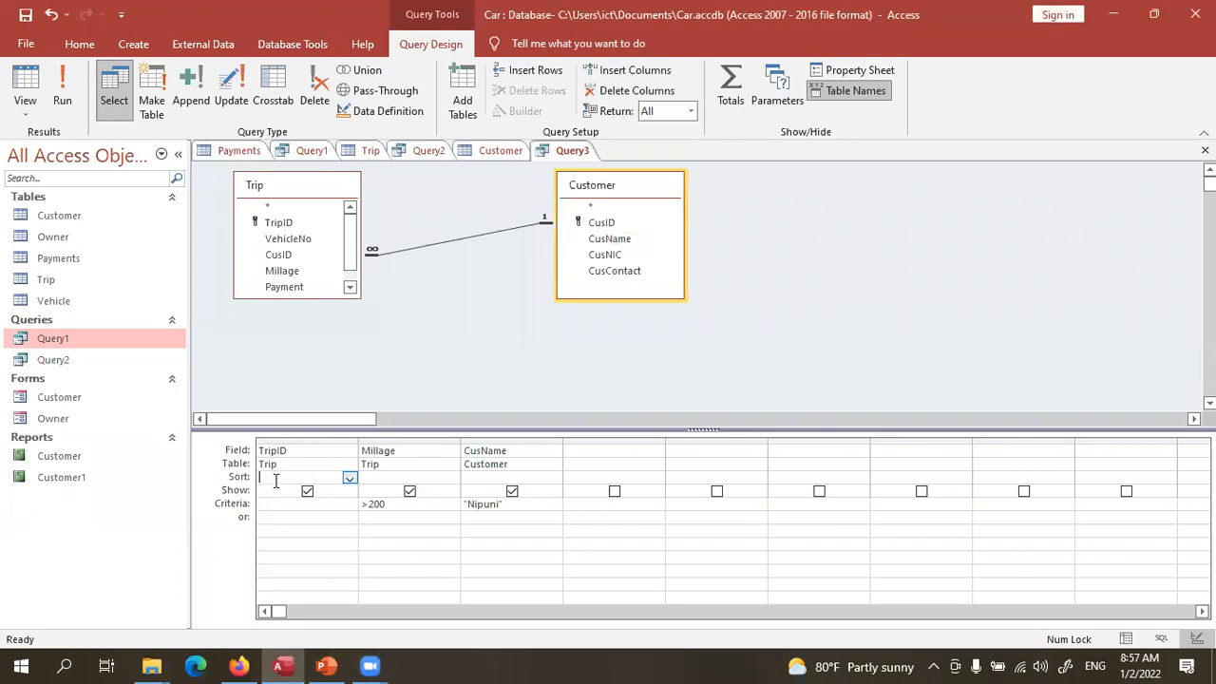
{"action": "left_click", "coordinate": [349, 479]}
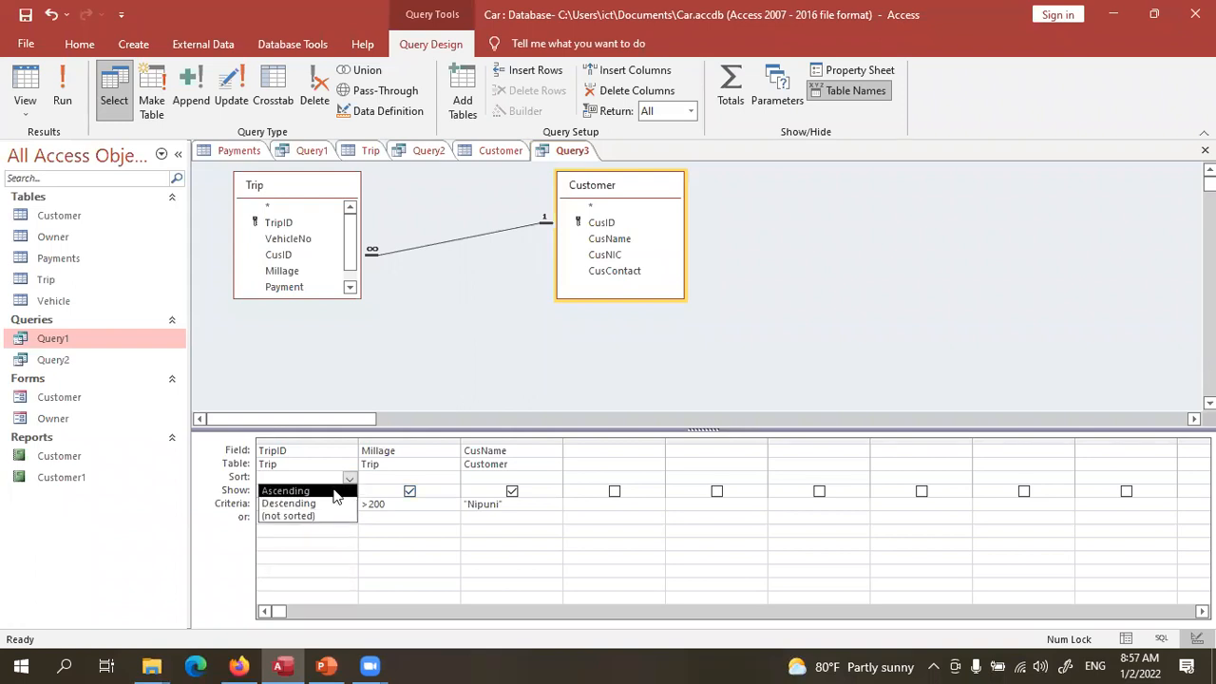
{"action": "left_click", "coordinate": [384, 476]}
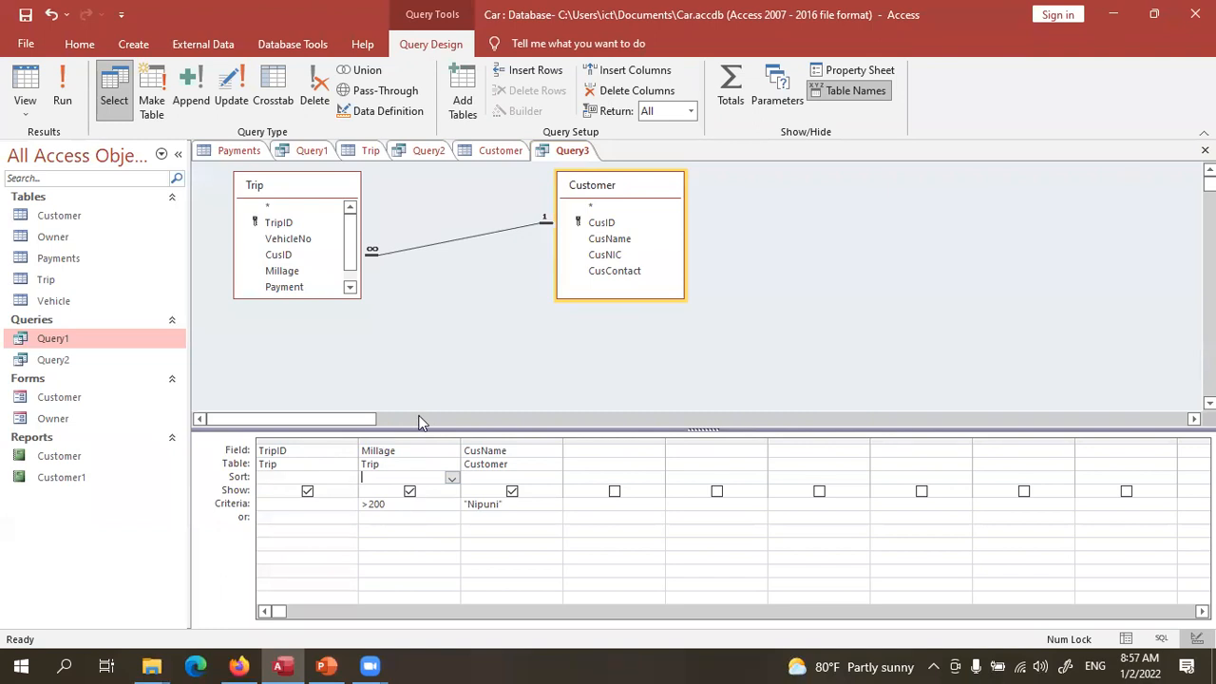
- Create a new blank table saved as Employee in Design View
{"action": "left_click", "coordinate": [130, 44]}
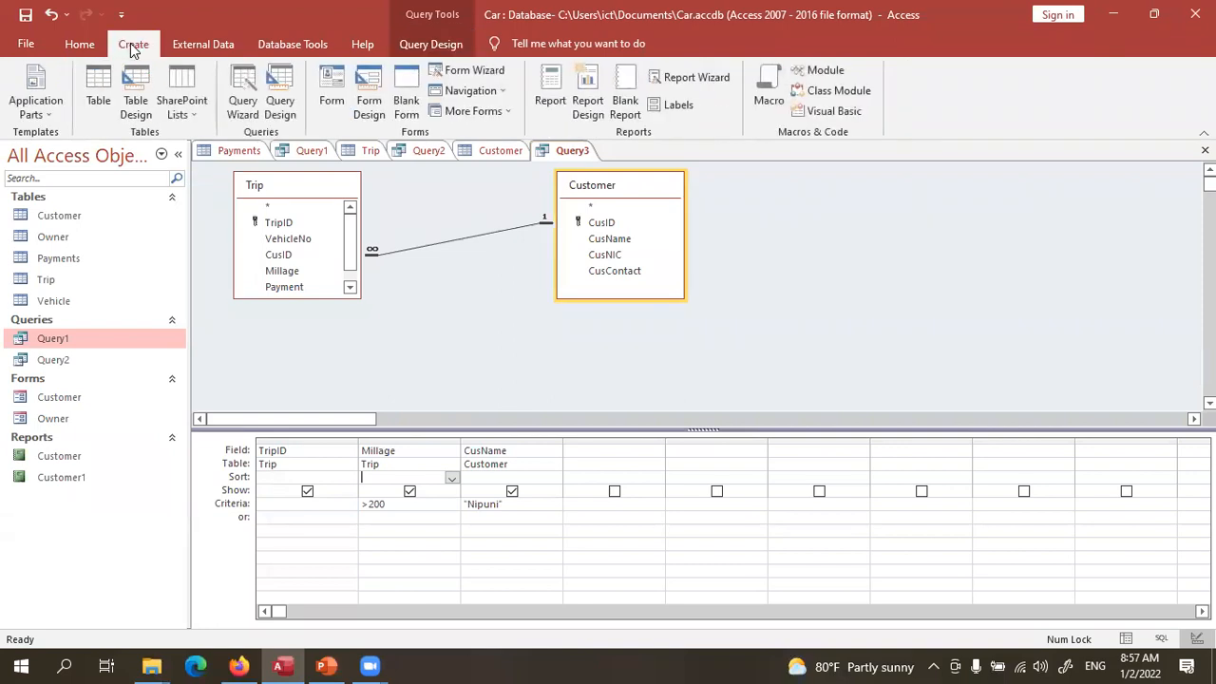
{"action": "left_click", "coordinate": [99, 100]}
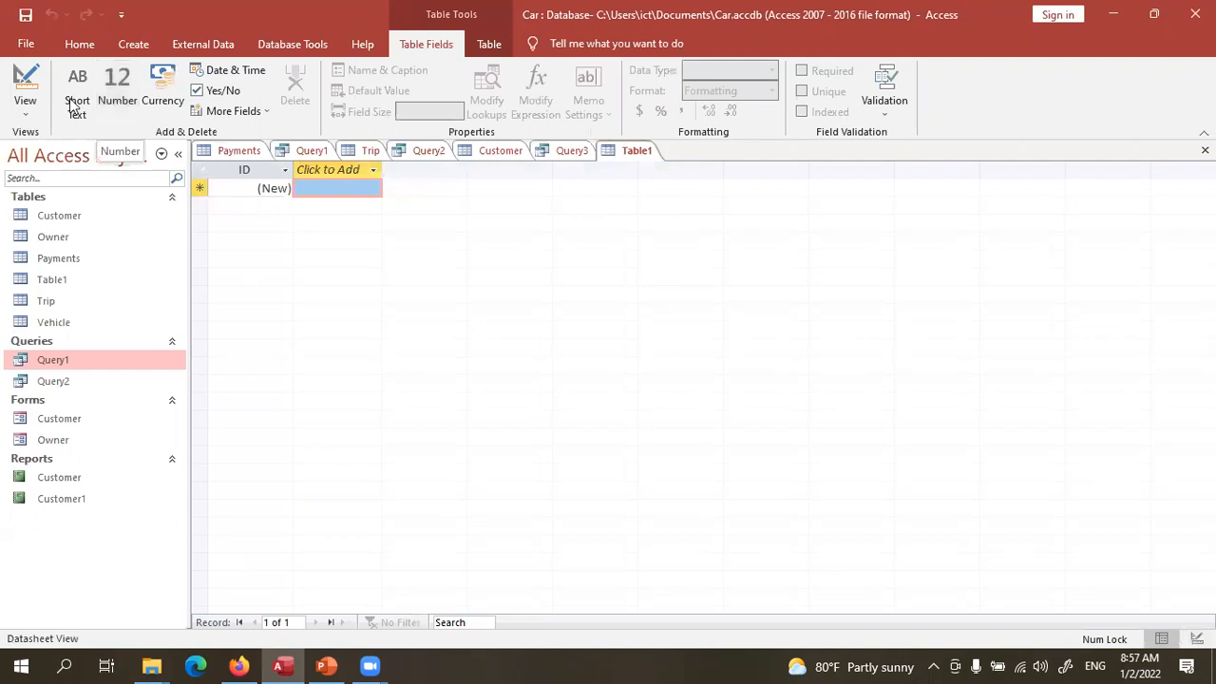
{"action": "left_click", "coordinate": [34, 84]}
{"action": "type", "text": "Employee"}
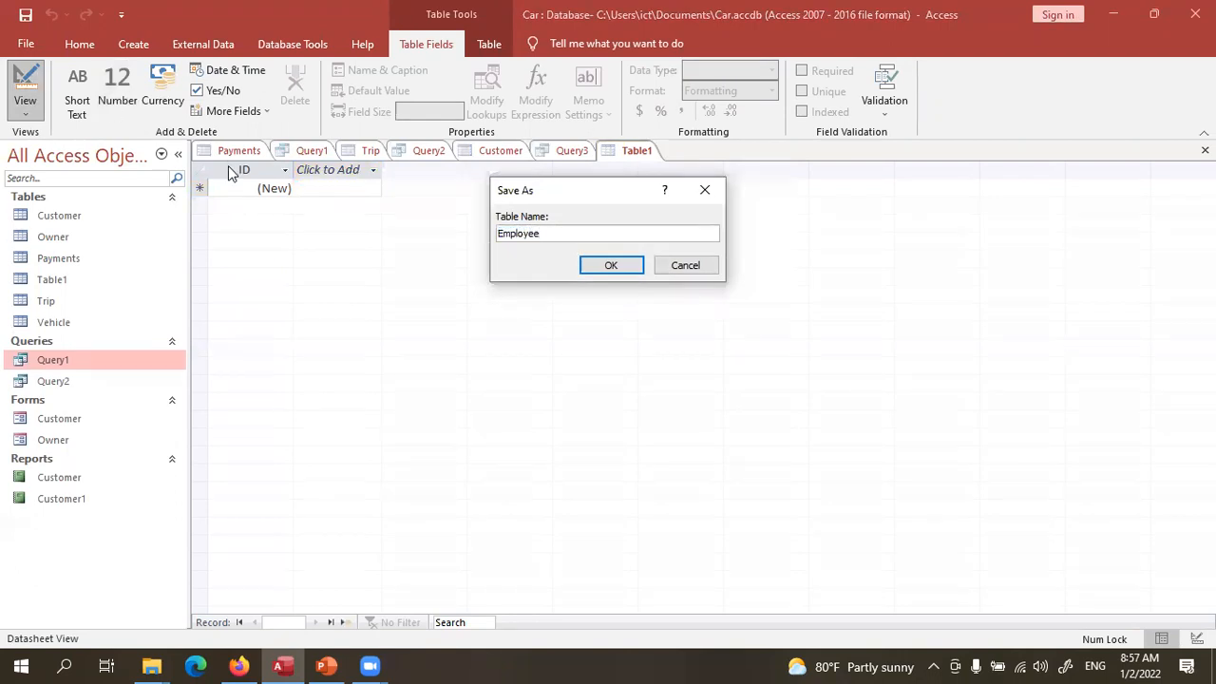
{"action": "left_click", "coordinate": [614, 270]}
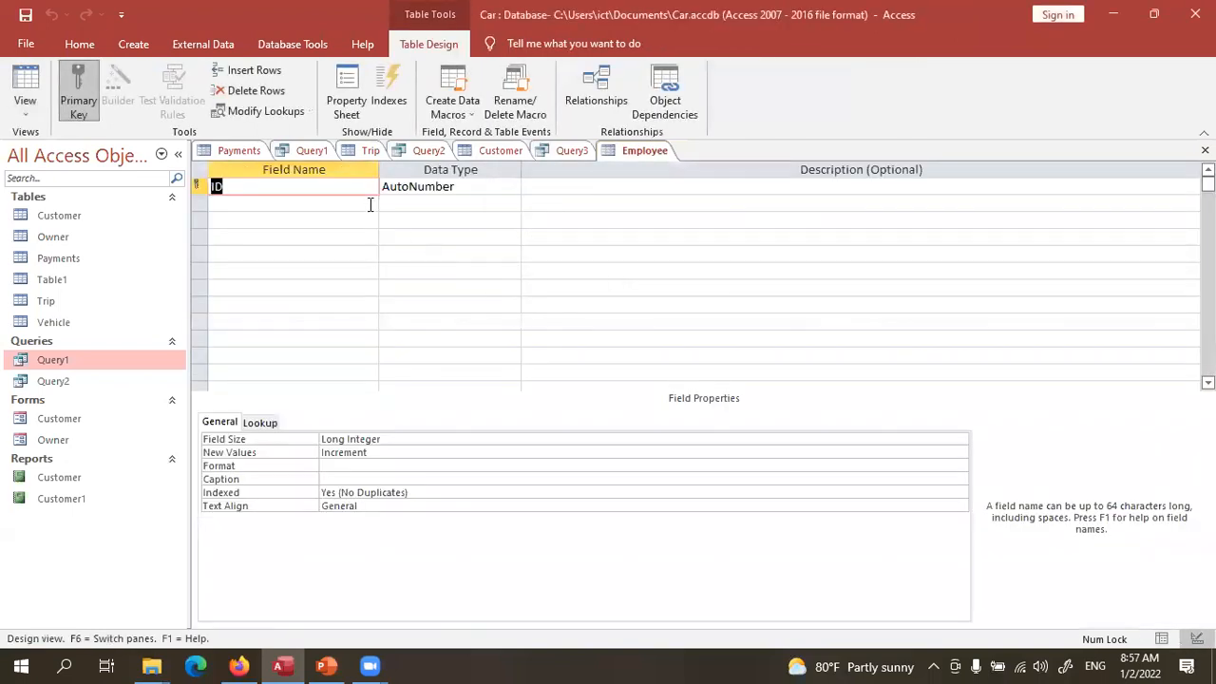
- Name the first two fields EmpID and EmpName, avoiding the reserved word Name
{"action": "type", "text": "EmpID"}
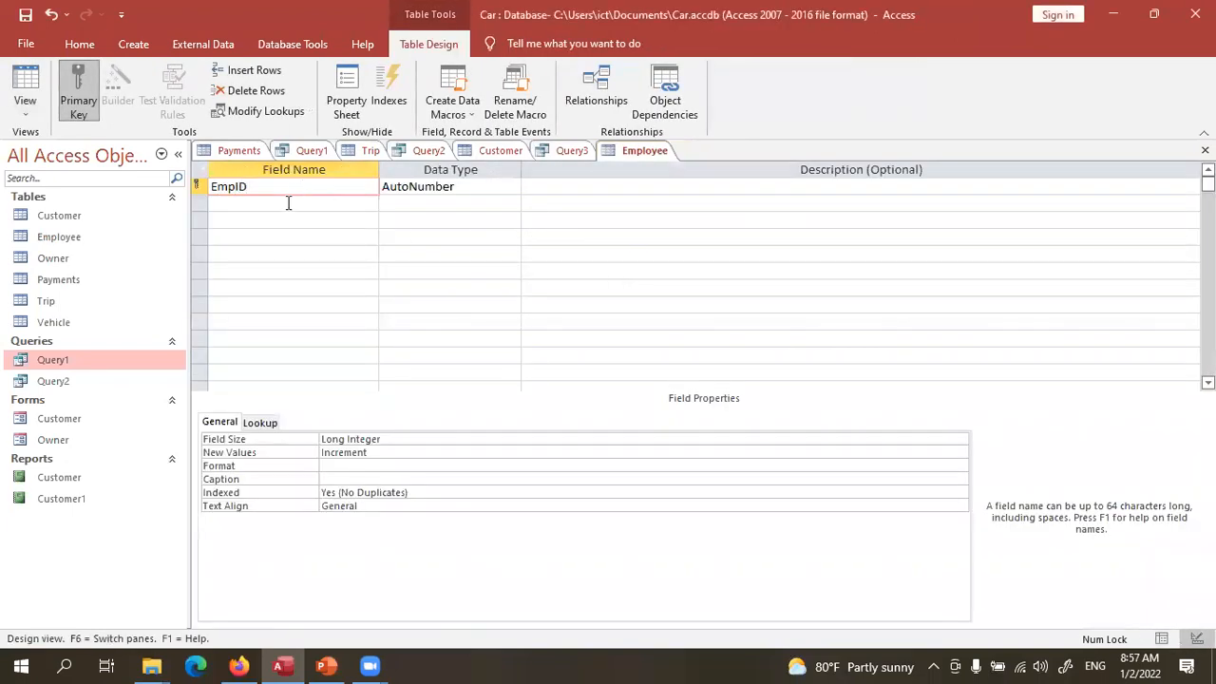
{"action": "left_click", "coordinate": [288, 203]}
{"action": "type", "text": "Name"}
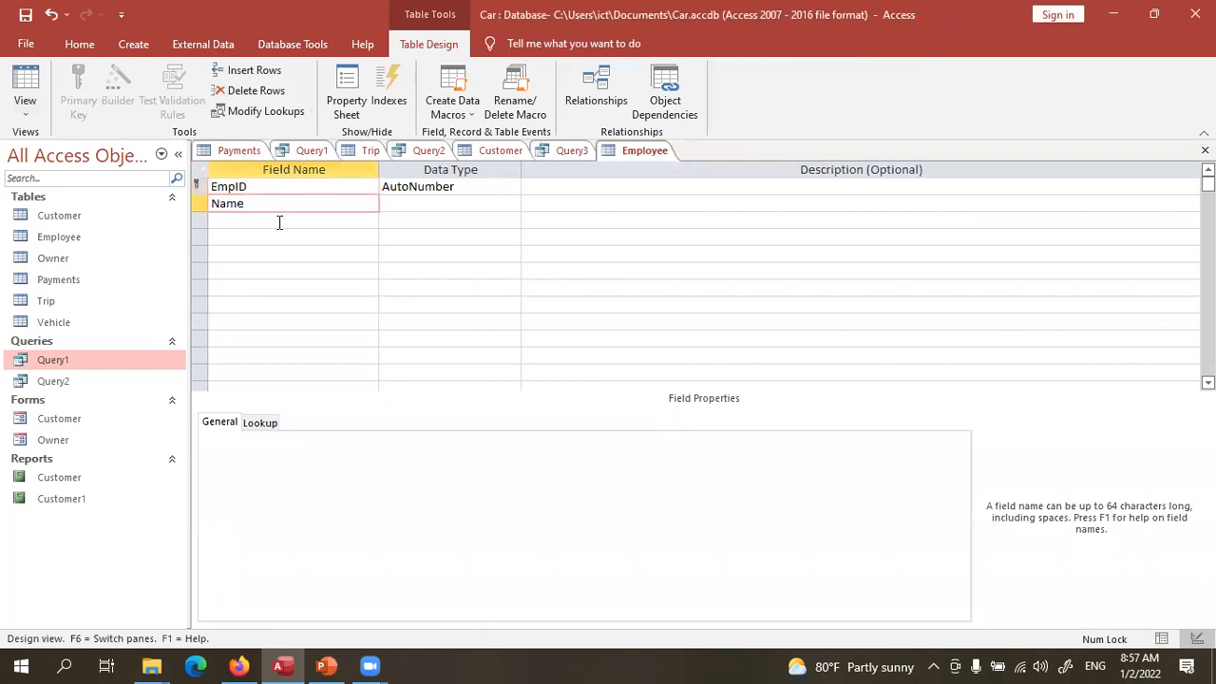
{"action": "key", "text": "Tab"}
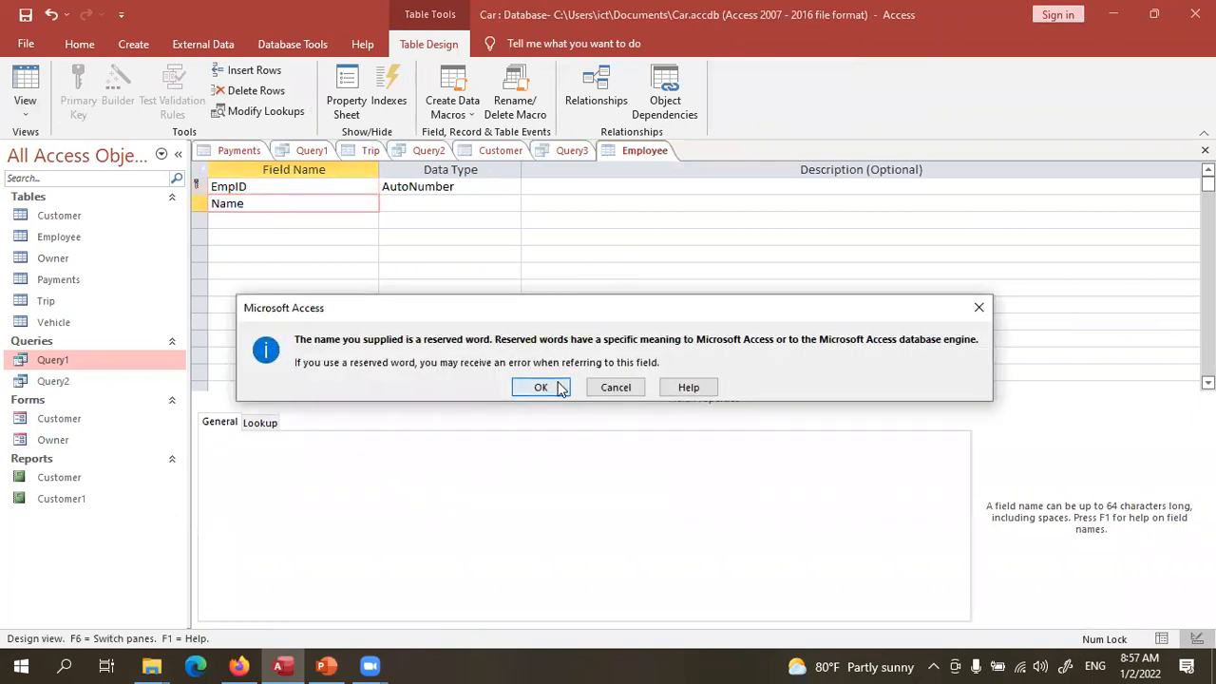
{"action": "left_click", "coordinate": [541, 388]}
{"action": "left_click", "coordinate": [208, 207]}
{"action": "left_click", "coordinate": [218, 204]}
{"action": "left_click", "coordinate": [210, 203]}
{"action": "type", "text": "Emp"}
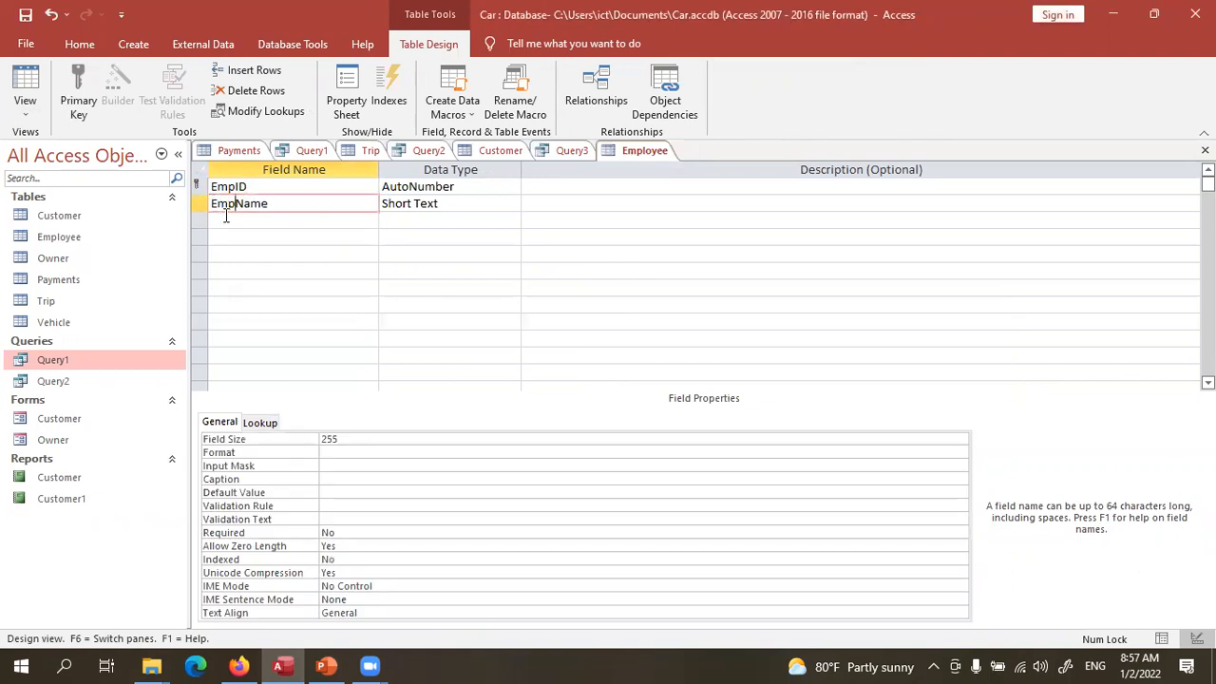
- Add EmpNIC and PhoneNo fields and change EmpID's data type to Short Text
{"action": "left_click", "coordinate": [226, 218]}
{"action": "type", "text": "EmpNIC"}
{"action": "left_click", "coordinate": [229, 234]}
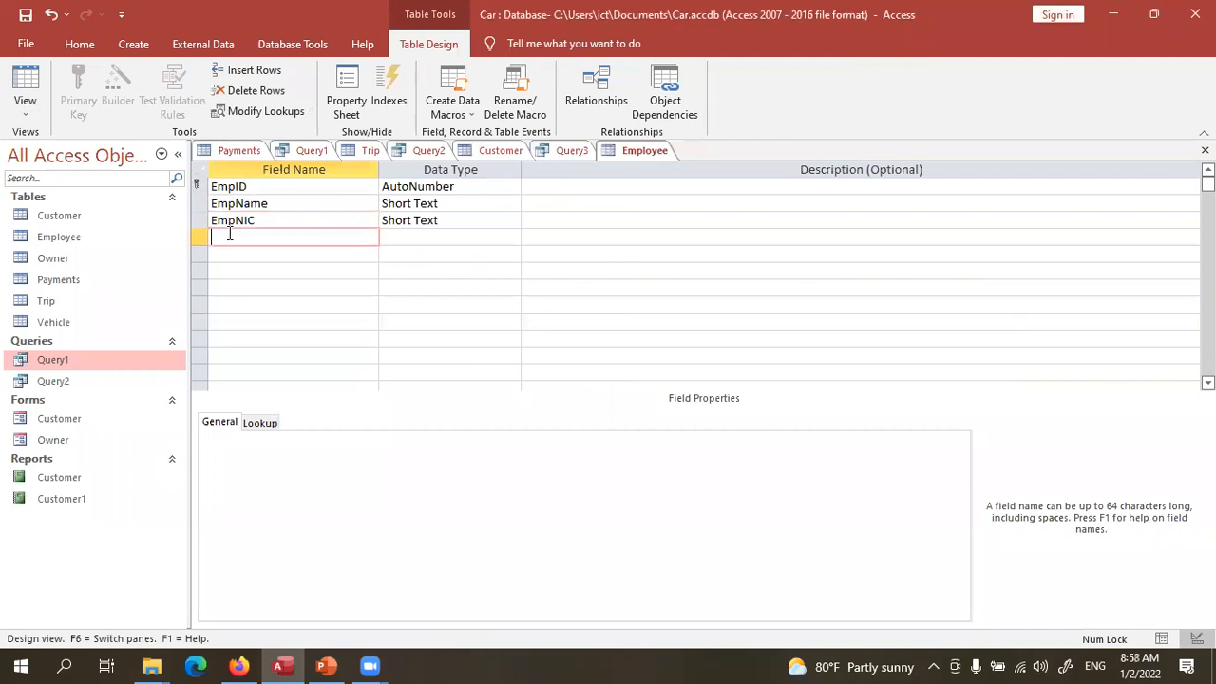
{"action": "type", "text": "PhoneNo"}
{"action": "left_click", "coordinate": [517, 186]}
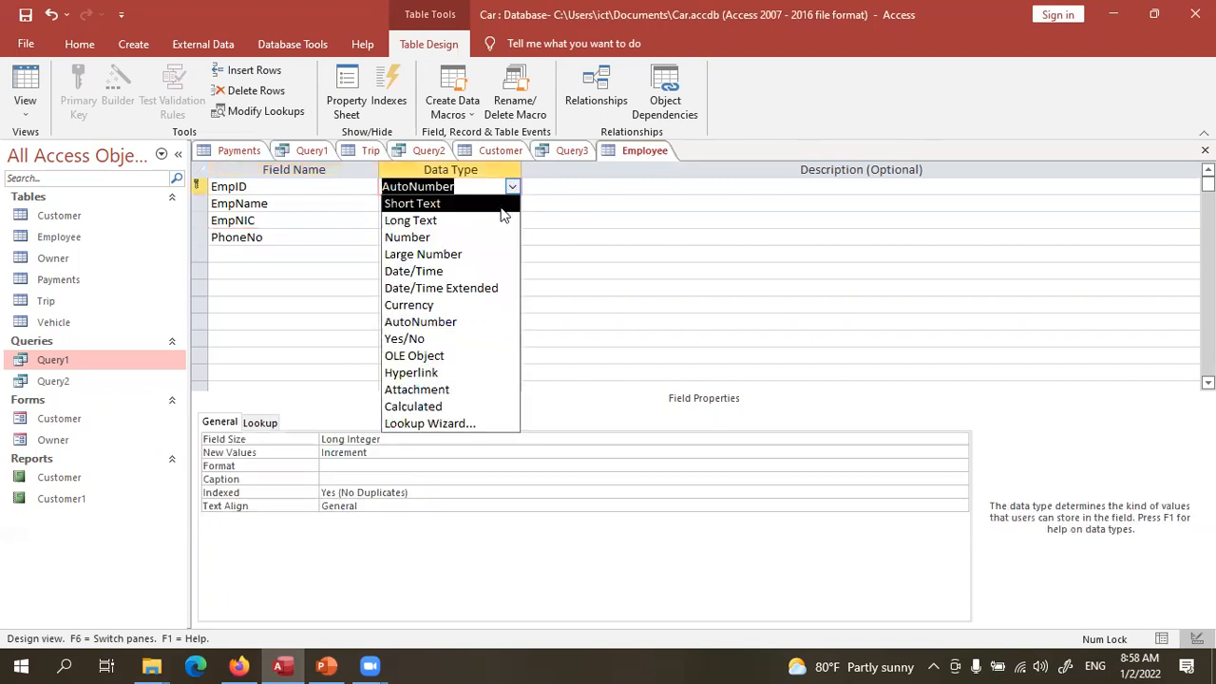
{"action": "left_click", "coordinate": [499, 207]}
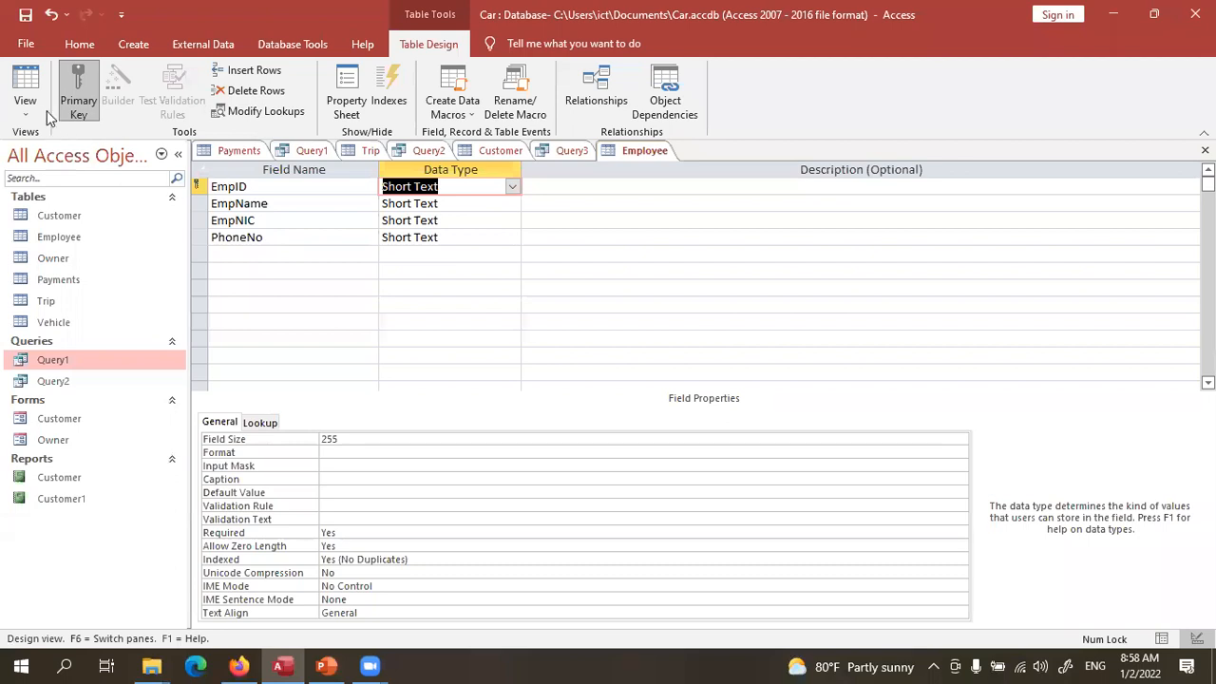
- Select EmpID's Input Mask property box, then launch Notepad from Windows search
{"action": "left_click", "coordinate": [359, 194]}
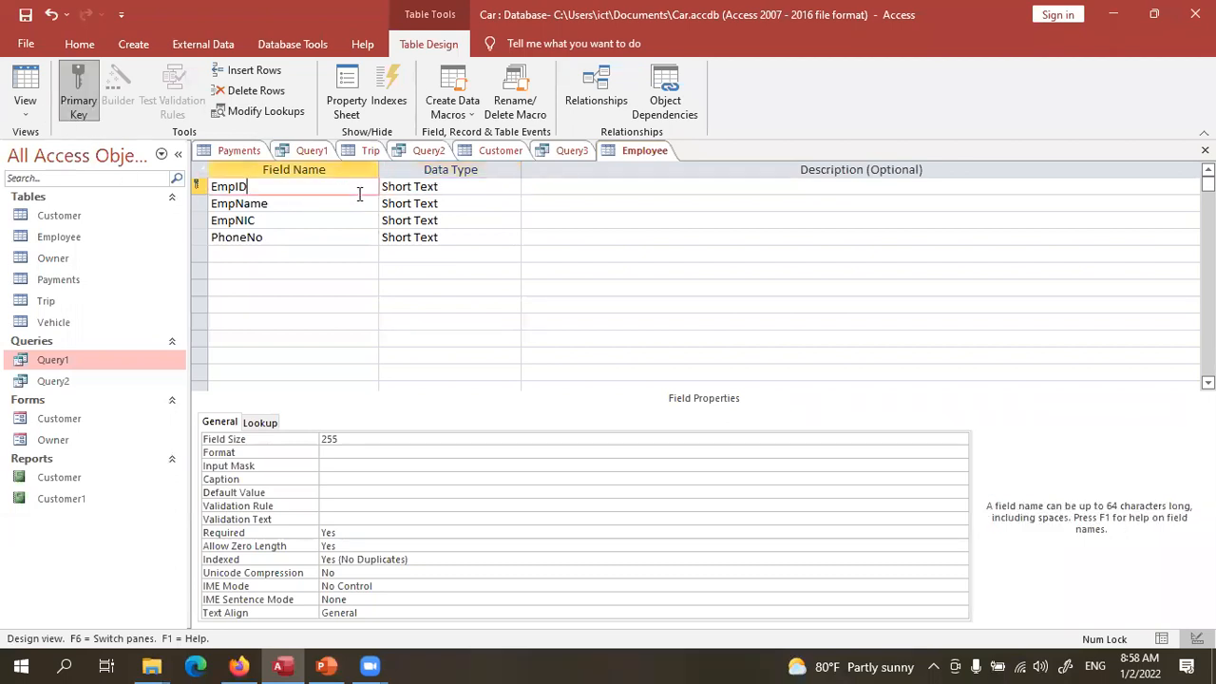
{"action": "left_click", "coordinate": [339, 469]}
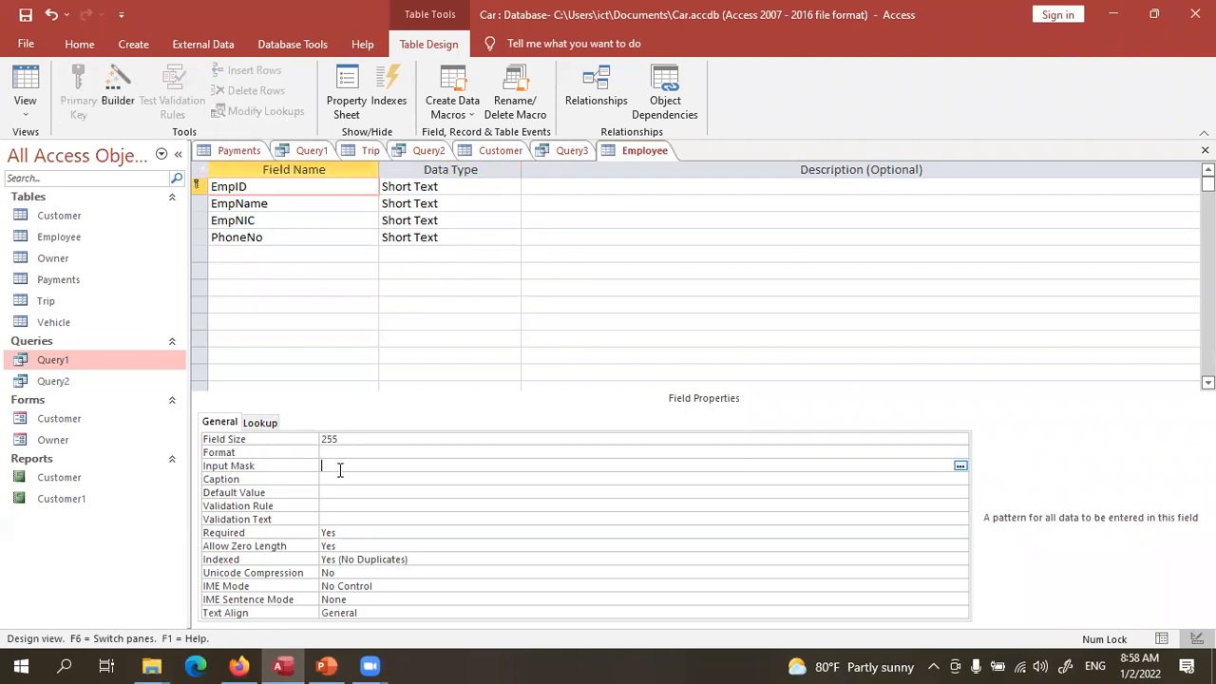
{"action": "key", "text": "super"}
{"action": "type", "text": "notepad"}
{"action": "key", "text": "Return"}
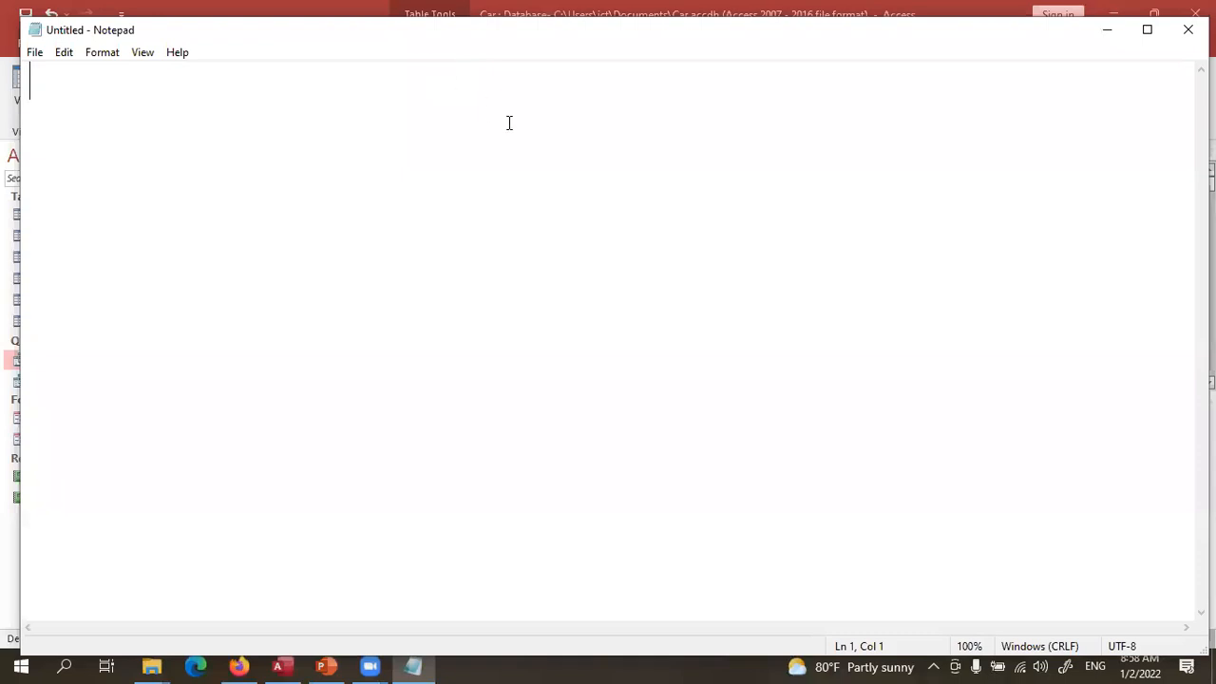
- Move Notepad aside and type EMP001, indented by one tab
{"action": "left_click_drag", "start_coordinate": [372, 36], "coordinate": [444, 103]}
{"action": "key", "text": "Return"}
{"action": "key", "text": "Return"}
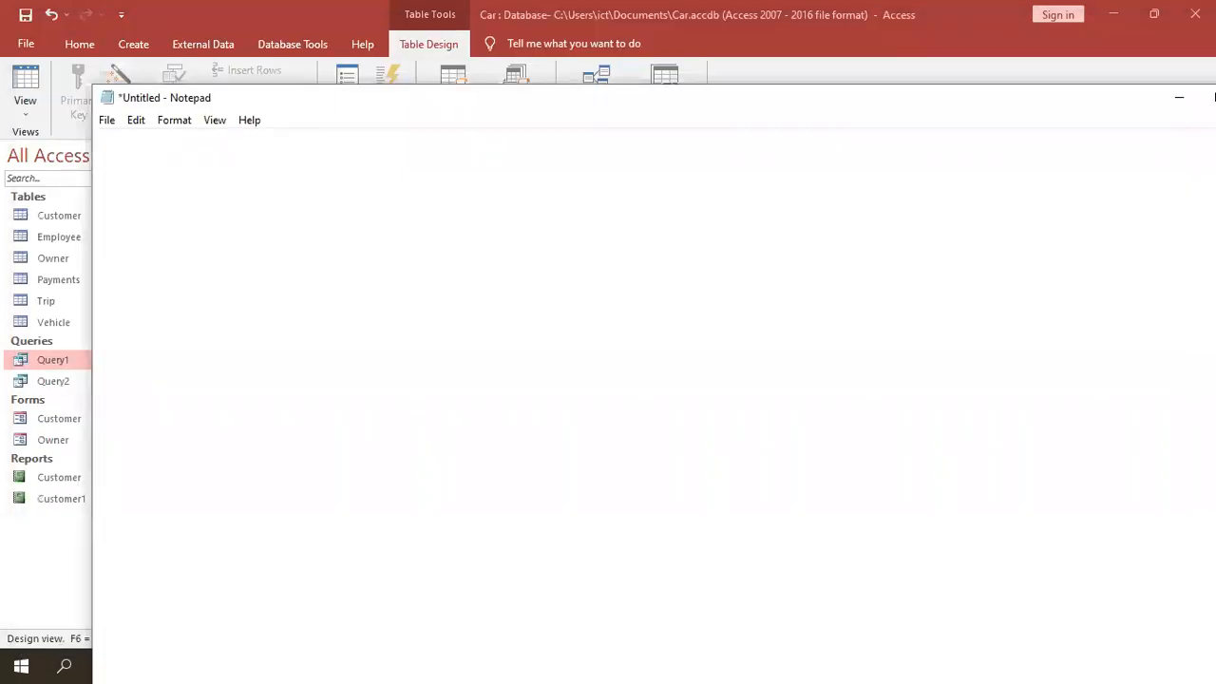
{"action": "type", "text": "EMP001"}
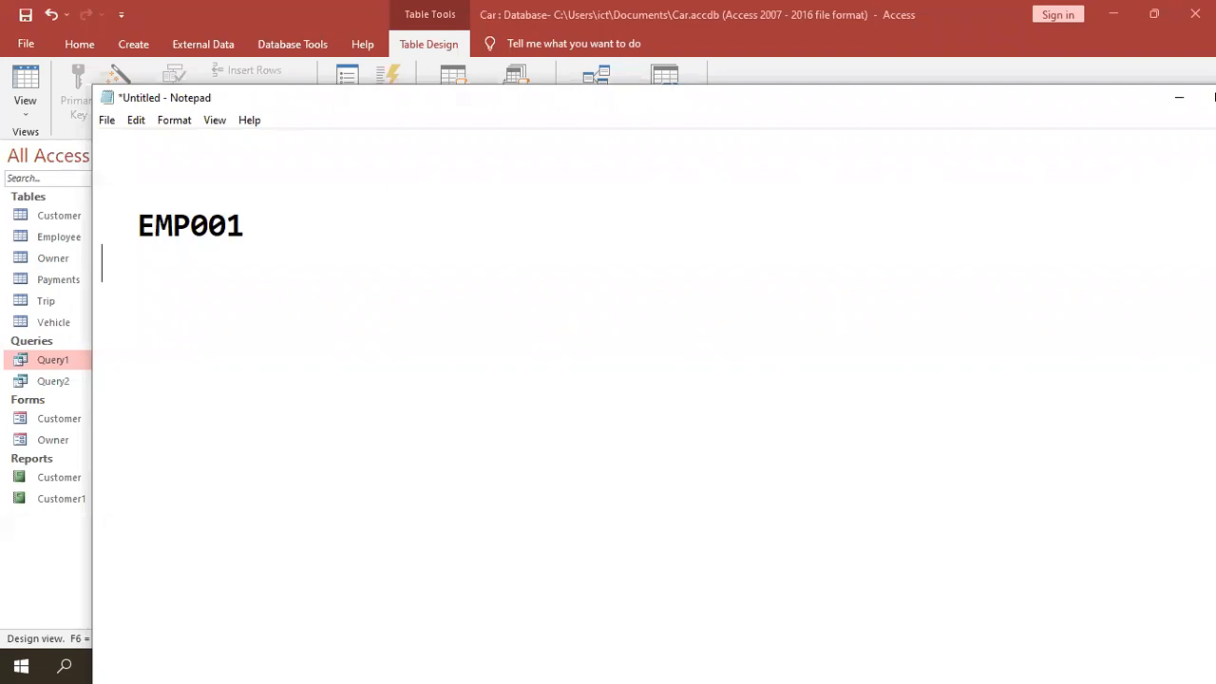
{"action": "key", "text": "Left"}
{"action": "key", "text": "Left"}
{"action": "key", "text": "Left"}
{"action": "key", "text": "Left"}
{"action": "key", "text": "Left"}
{"action": "key", "text": "Left"}
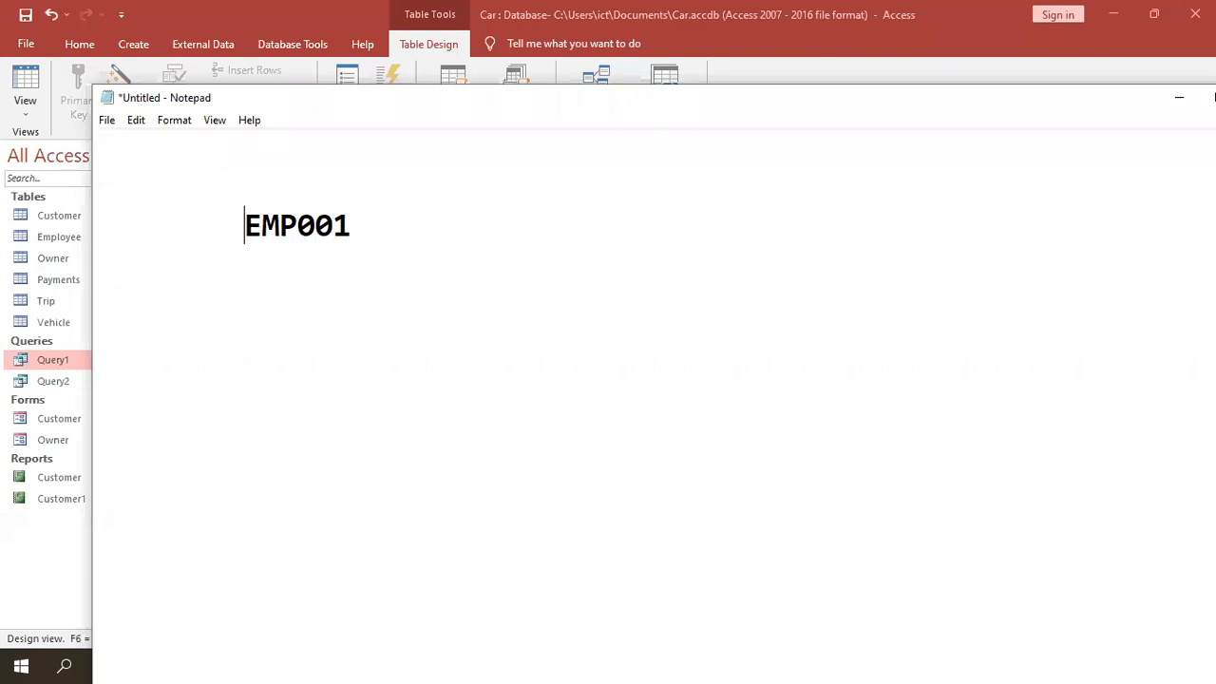
{"action": "key", "text": "BackSpace"}
{"action": "key", "text": "BackSpace"}
{"action": "key", "text": "BackSpace"}
{"action": "key", "text": "BackSpace"}
{"action": "key", "text": "BackSpace"}
{"action": "key", "text": "BackSpace"}
{"action": "key", "text": "BackSpace"}
{"action": "key", "text": "BackSpace"}
{"action": "key", "text": "BackSpace"}
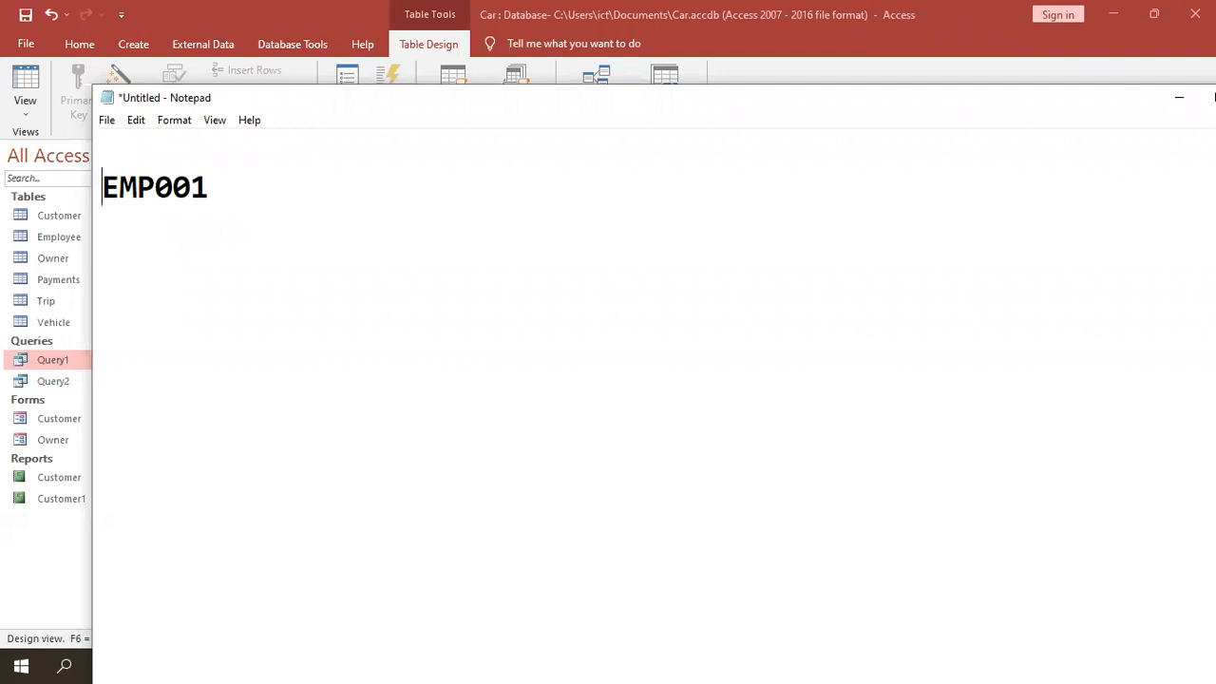
{"action": "key", "text": "Tab"}
- Add EMP002 on a new tab-indented line below EMP001
{"action": "key", "text": "Return"}
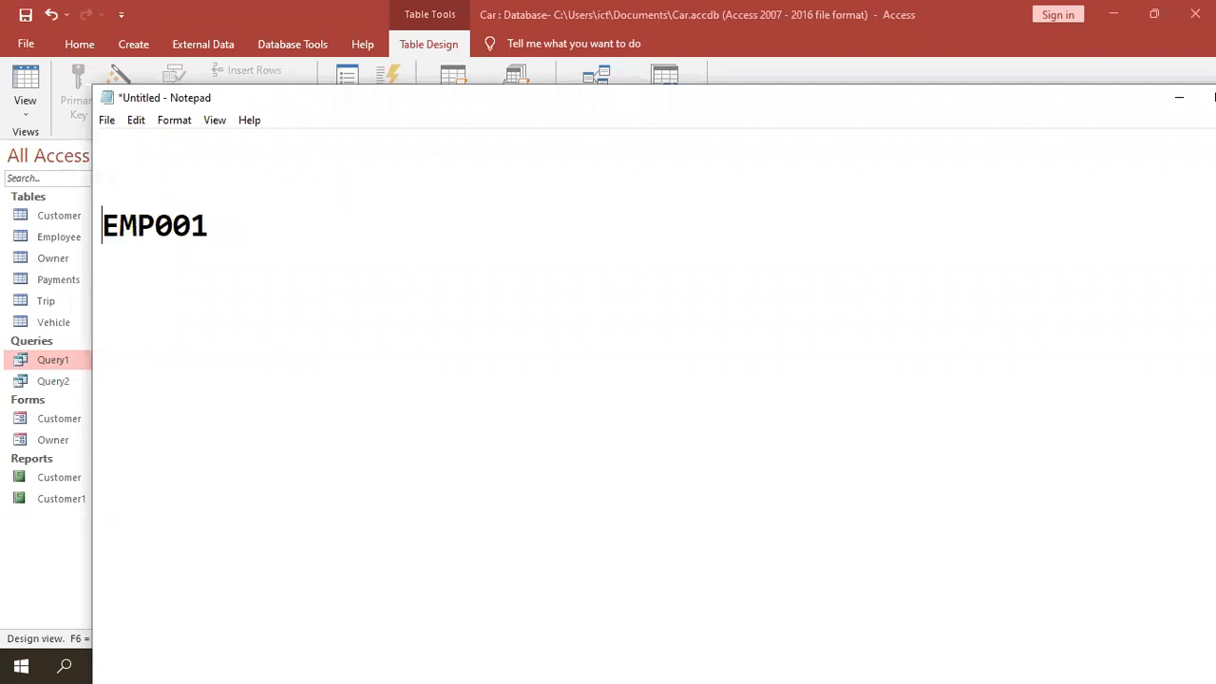
{"action": "key", "text": "BackSpace"}
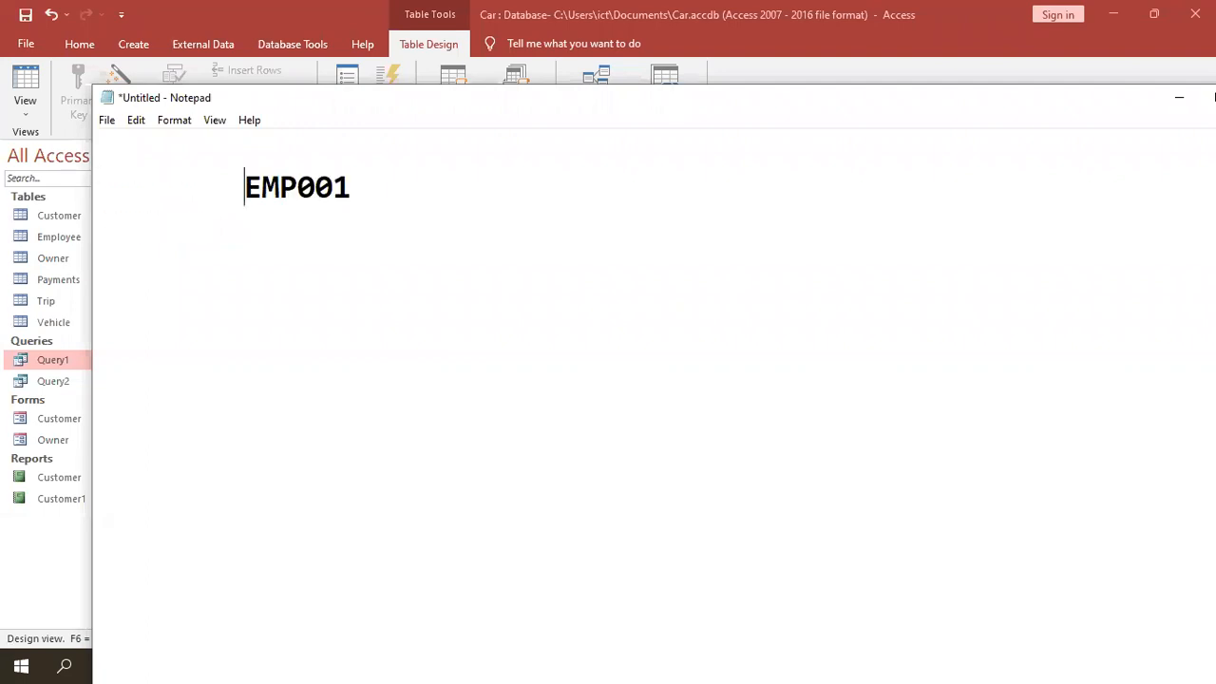
{"action": "key", "text": "End"}
{"action": "key", "text": "Return"}
{"action": "key", "text": "Tab"}
{"action": "type", "text": "EMP"}
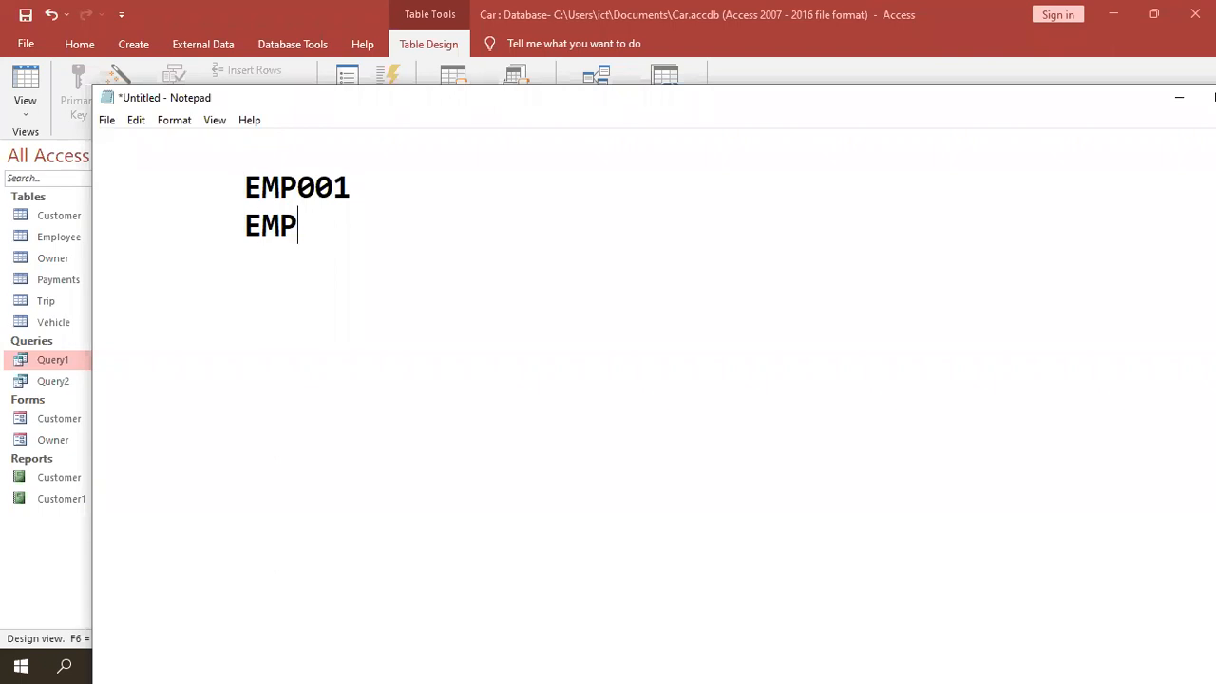
{"action": "type", "text": "002"}
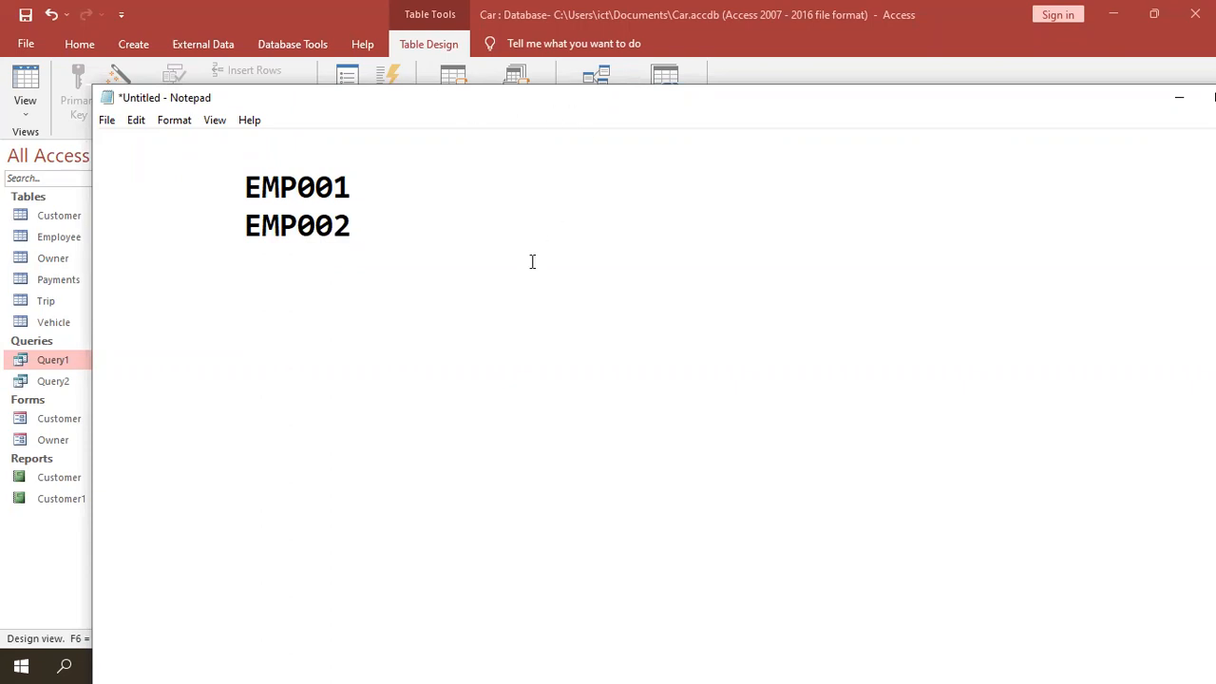
- Save the Employee table, switch to Datasheet View and try EmpID entries starting with EMP001
{"action": "left_click", "coordinate": [31, 90]}
{"action": "left_click", "coordinate": [31, 90]}
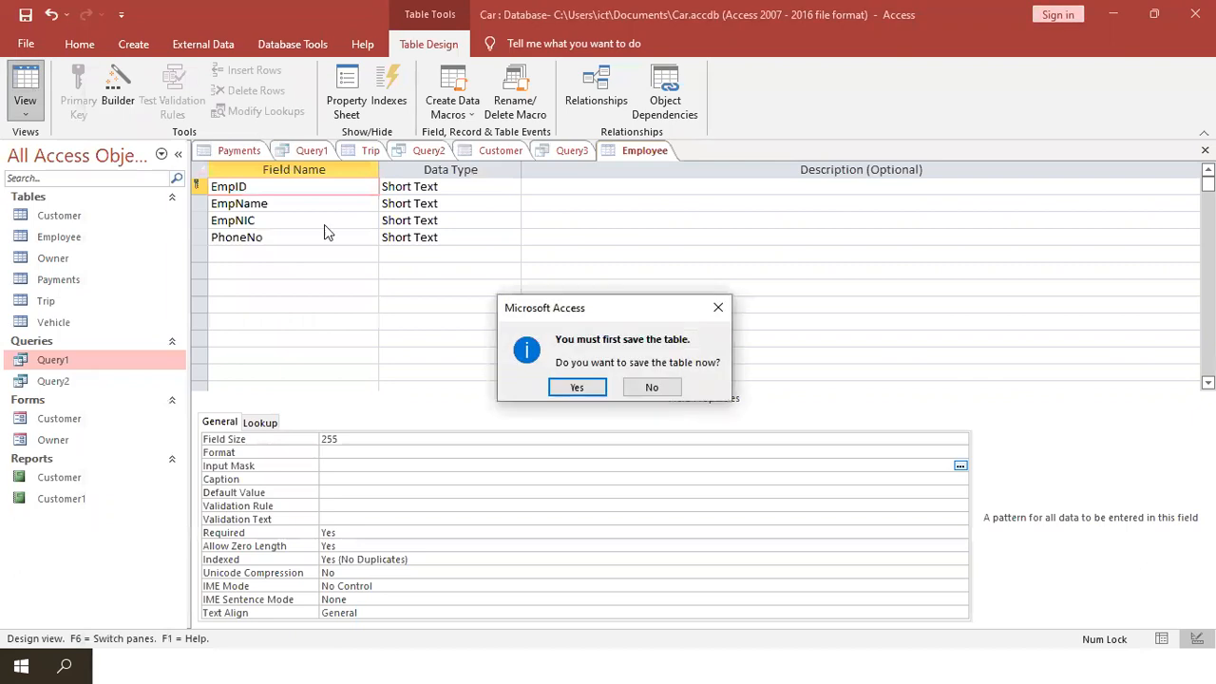
{"action": "left_click", "coordinate": [587, 388]}
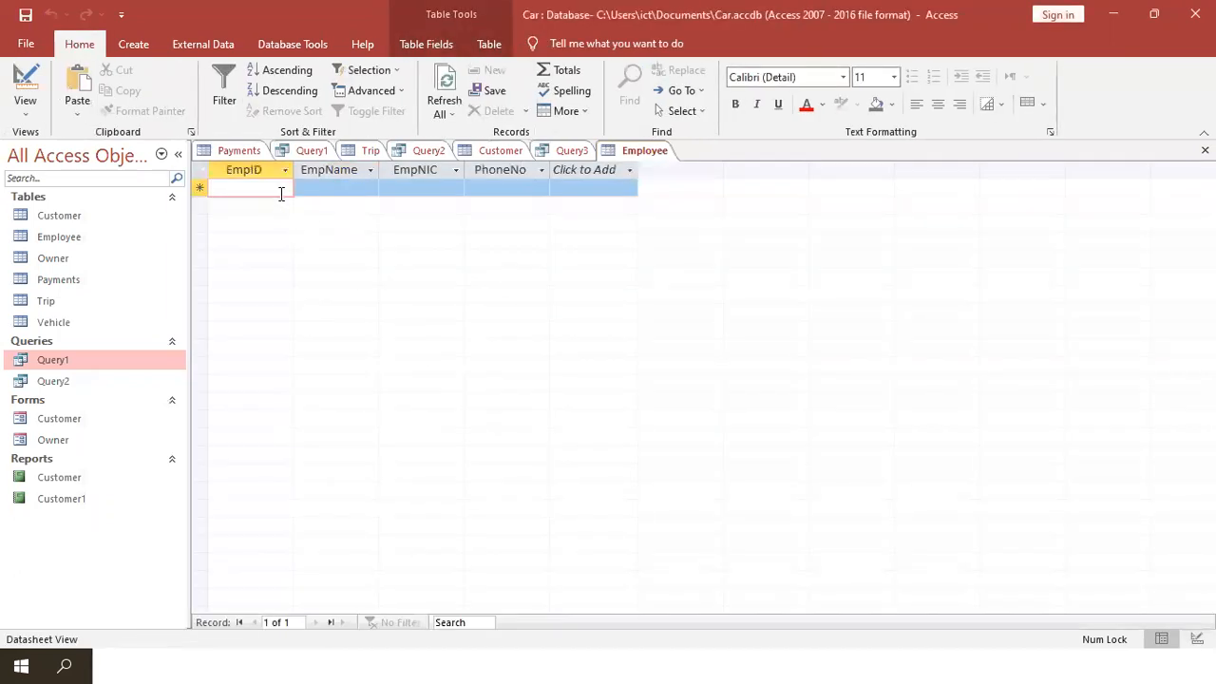
{"action": "type", "text": "EMP001"}
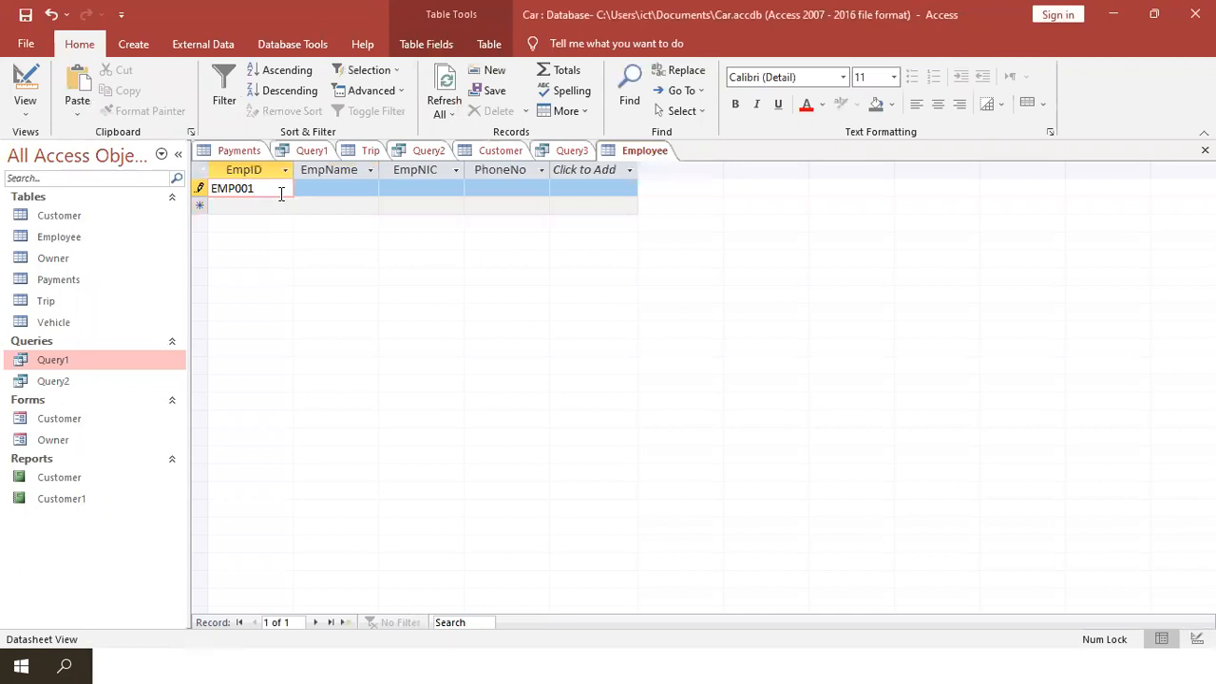
{"action": "key", "text": "BackSpace"}
{"action": "type", "text": "0"}
{"action": "key", "text": "BackSpace"}
{"action": "key", "text": "BackSpace"}
{"action": "type", "text": "1"}
{"action": "key", "text": "BackSpace"}
{"action": "key", "text": "BackSpace"}
{"action": "key", "text": "BackSpace"}
{"action": "key", "text": "BackSpace"}
{"action": "type", "text": "NP"}
{"action": "key", "text": "BackSpace"}
{"action": "key", "text": "BackSpace"}
{"action": "key", "text": "BackSpace"}
- Attempt to leave the empty record, dismissing the missing EmpID warnings
{"action": "left_click", "coordinate": [25, 87]}
{"action": "left_click", "coordinate": [578, 383]}
{"action": "left_click", "coordinate": [25, 87]}
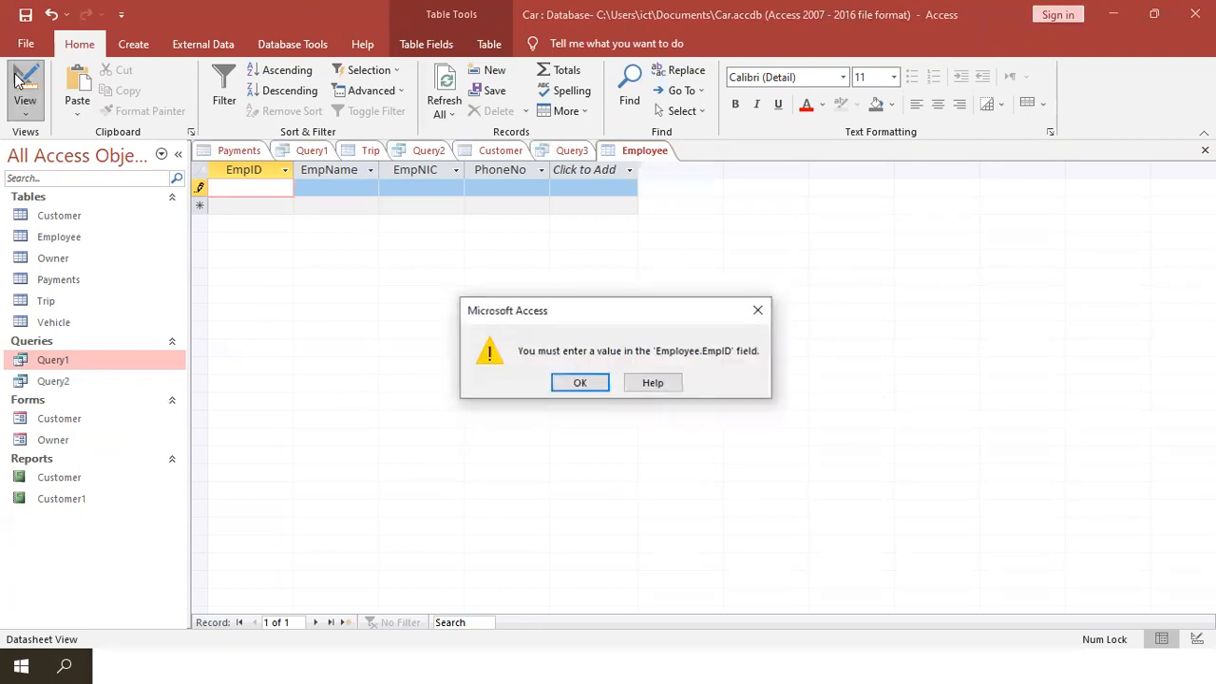
{"action": "left_click", "coordinate": [579, 383]}
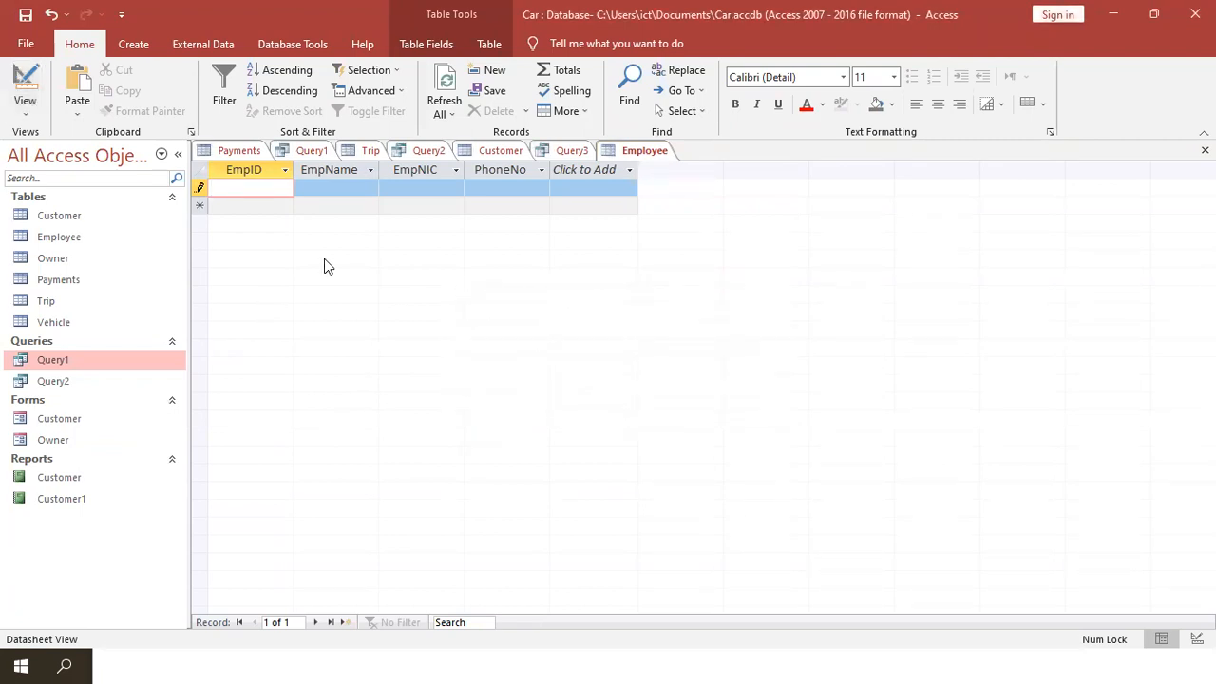
{"action": "left_click", "coordinate": [199, 187]}
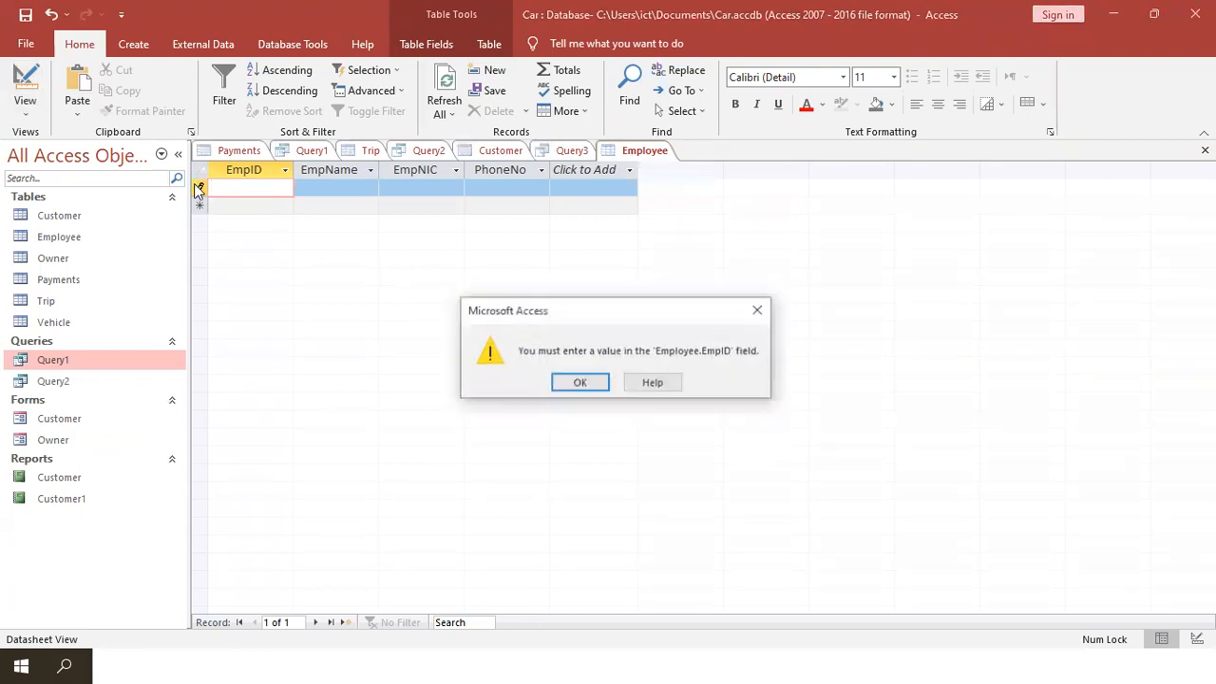
{"action": "left_click", "coordinate": [582, 383]}
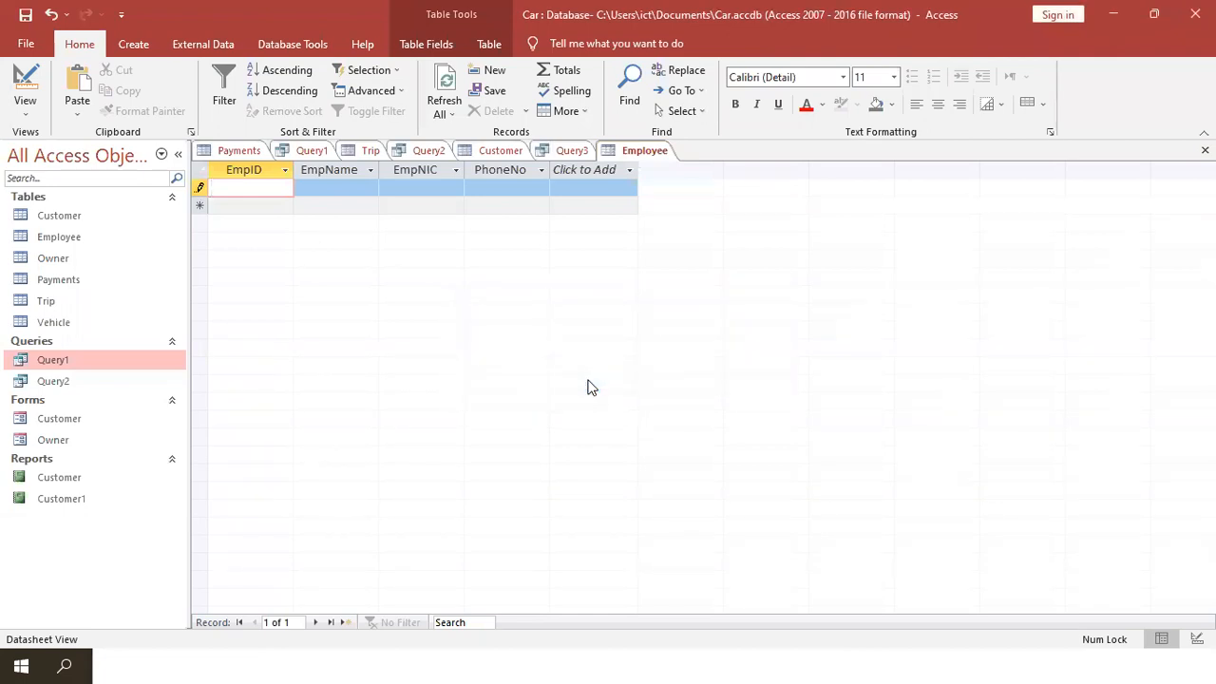
- Enter EMP001 as EmpID, delete that test record and return to Design View
{"action": "type", "text": "EMP001"}
{"action": "right_click", "coordinate": [200, 189]}
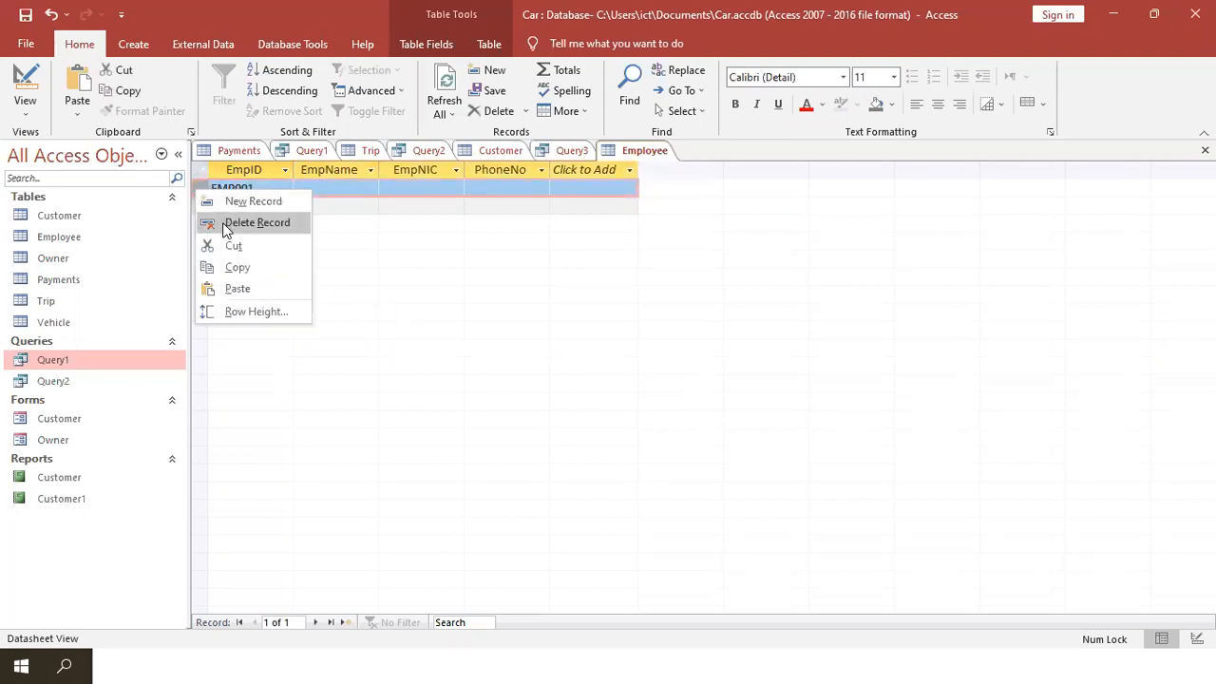
{"action": "left_click", "coordinate": [226, 224]}
{"action": "left_click", "coordinate": [572, 394]}
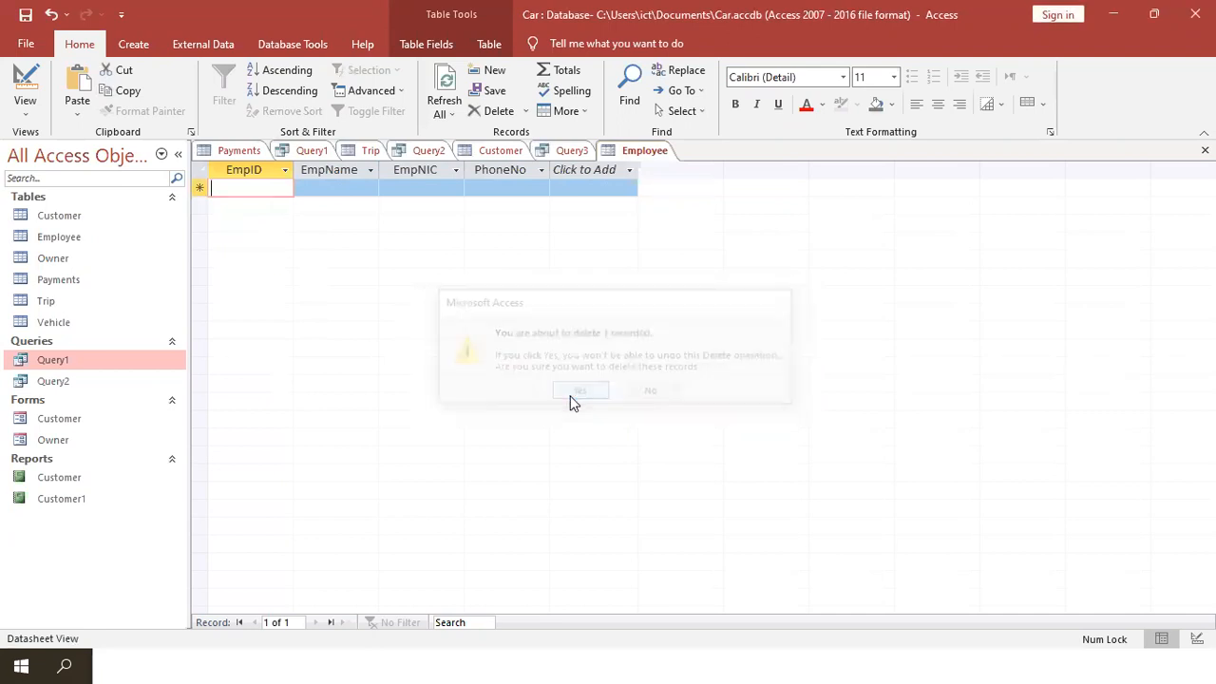
{"action": "left_click", "coordinate": [13, 76]}
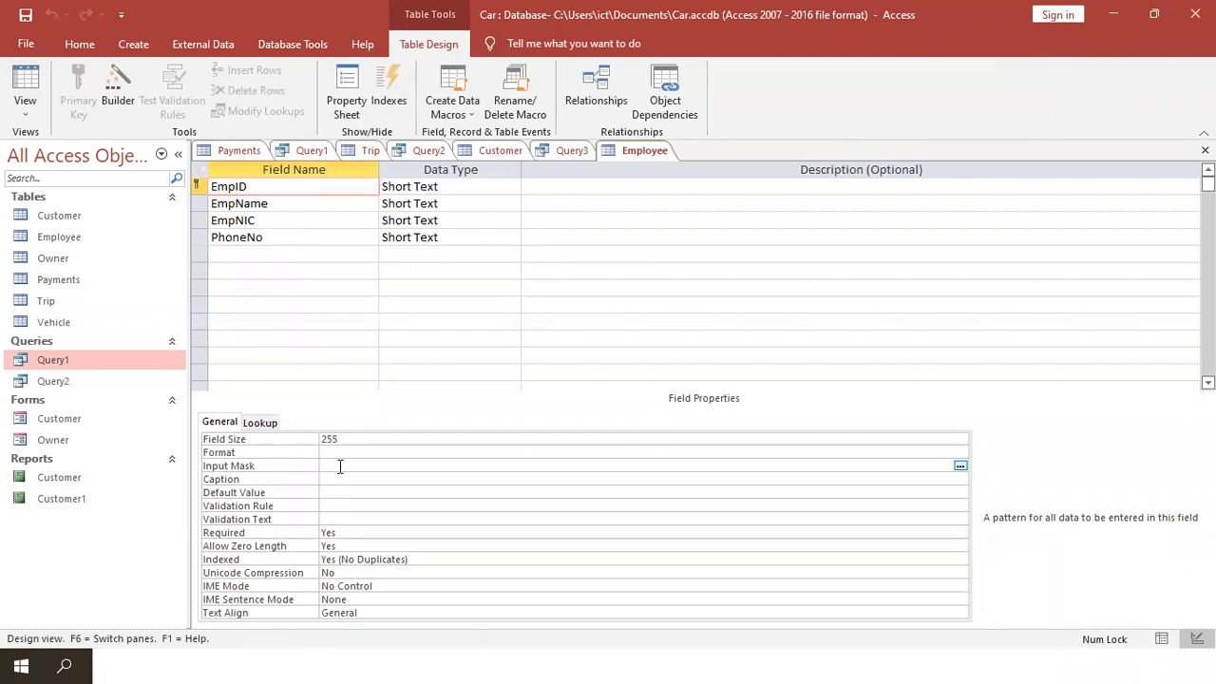
- Set EmpID's input mask to EMP, save, and test it in a new datasheet record
{"action": "type", "text": "EMP"}
{"action": "left_click", "coordinate": [25, 87]}
{"action": "left_click", "coordinate": [564, 385]}
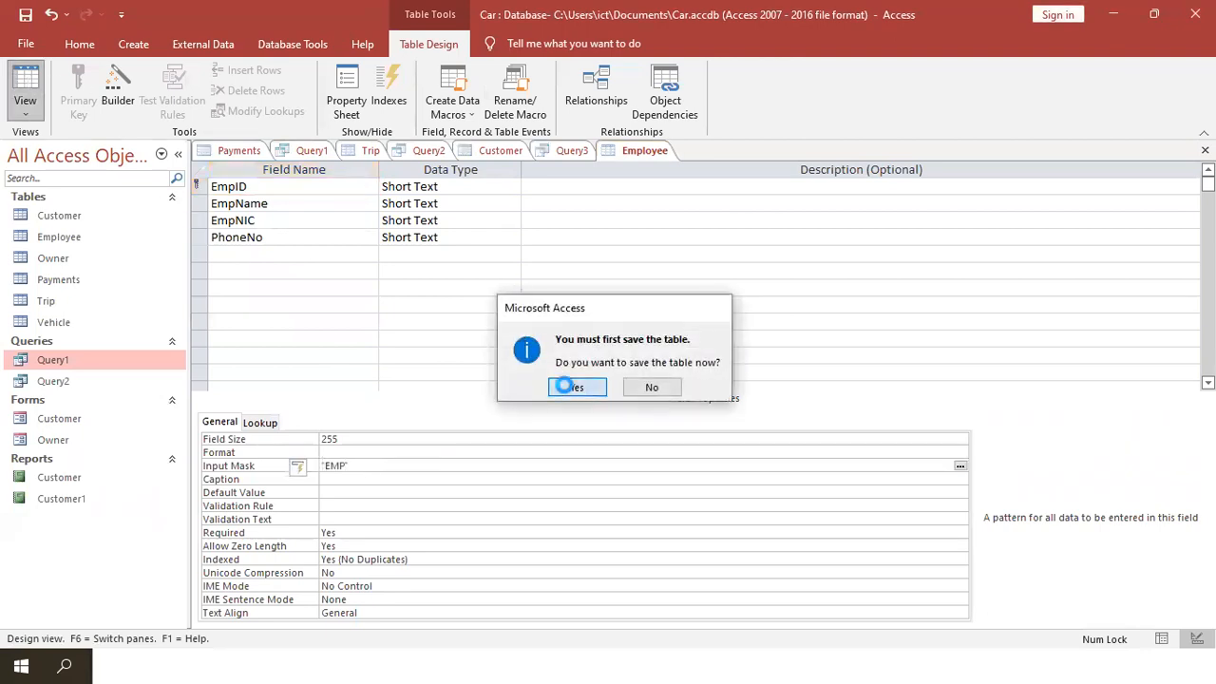
{"action": "left_click", "coordinate": [270, 188]}
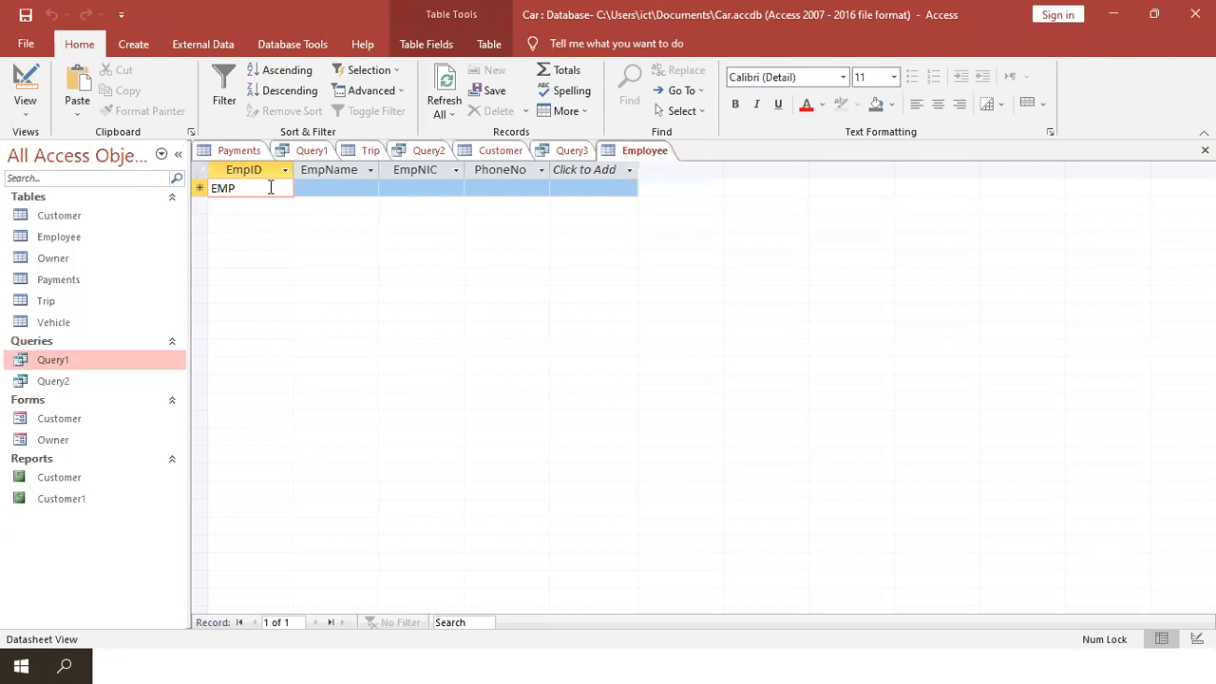
- Try entering 0 and EMP in EmpID, dismissing the required-value warnings when leaving
{"action": "type", "text": "0"}
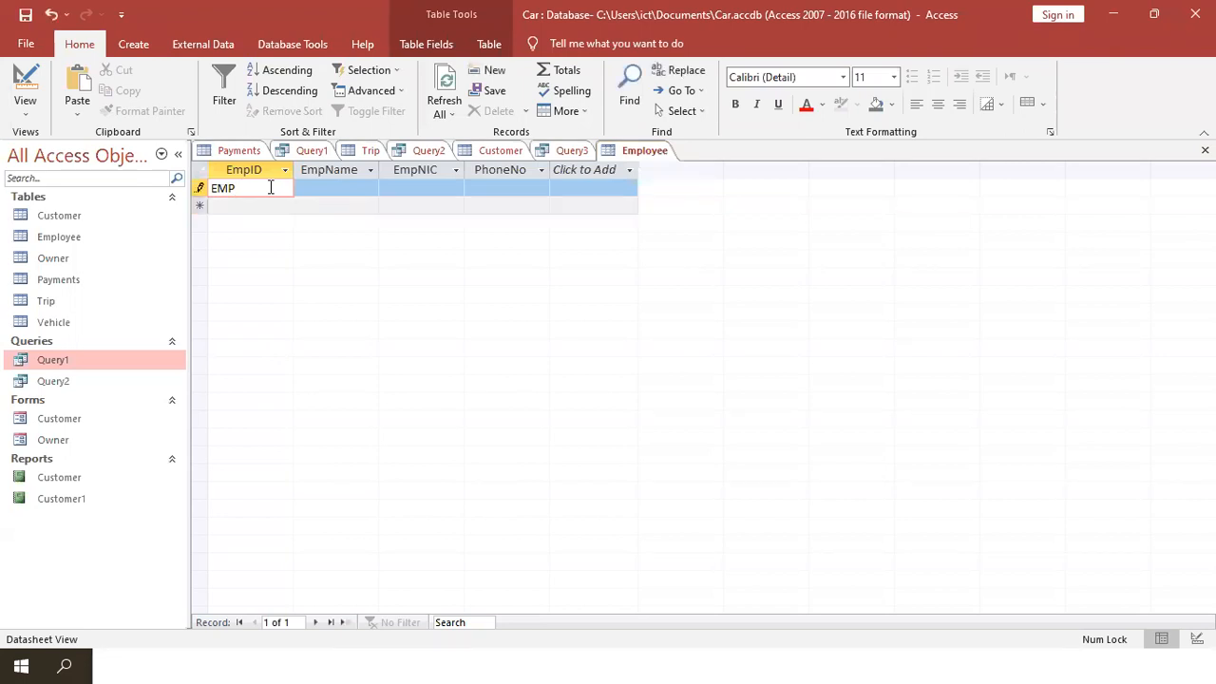
{"action": "left_click", "coordinate": [25, 88]}
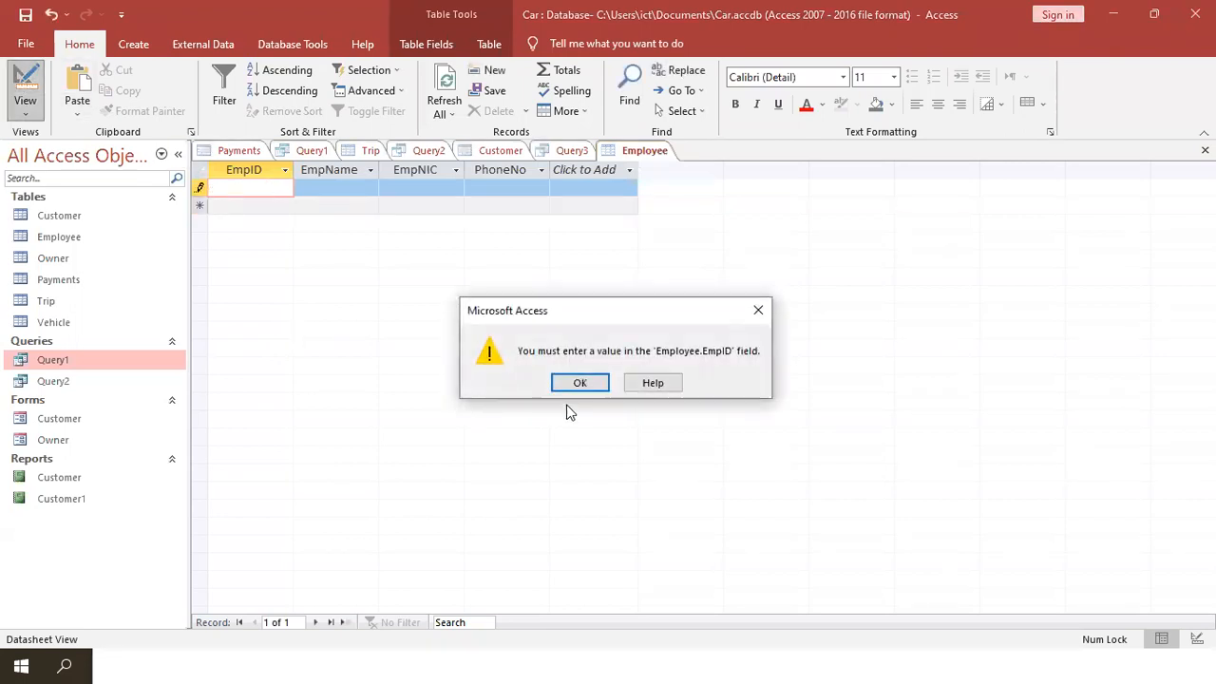
{"action": "left_click", "coordinate": [580, 382]}
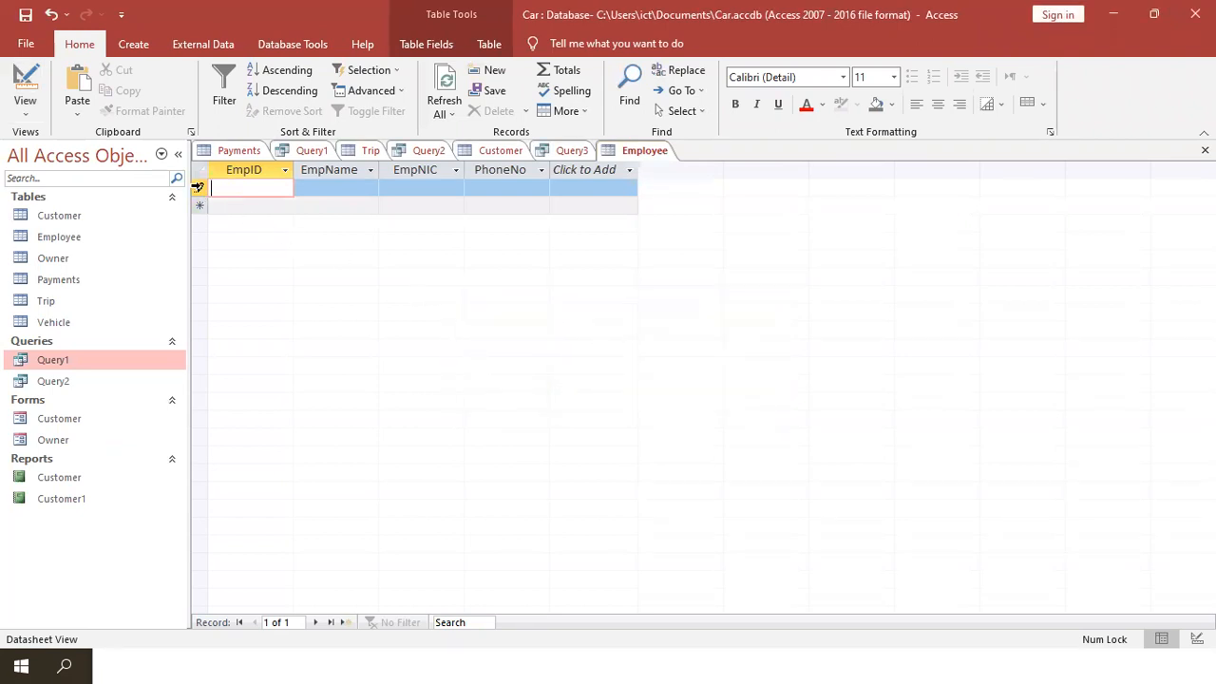
{"action": "type", "text": "EMP"}
{"action": "left_click", "coordinate": [24, 86]}
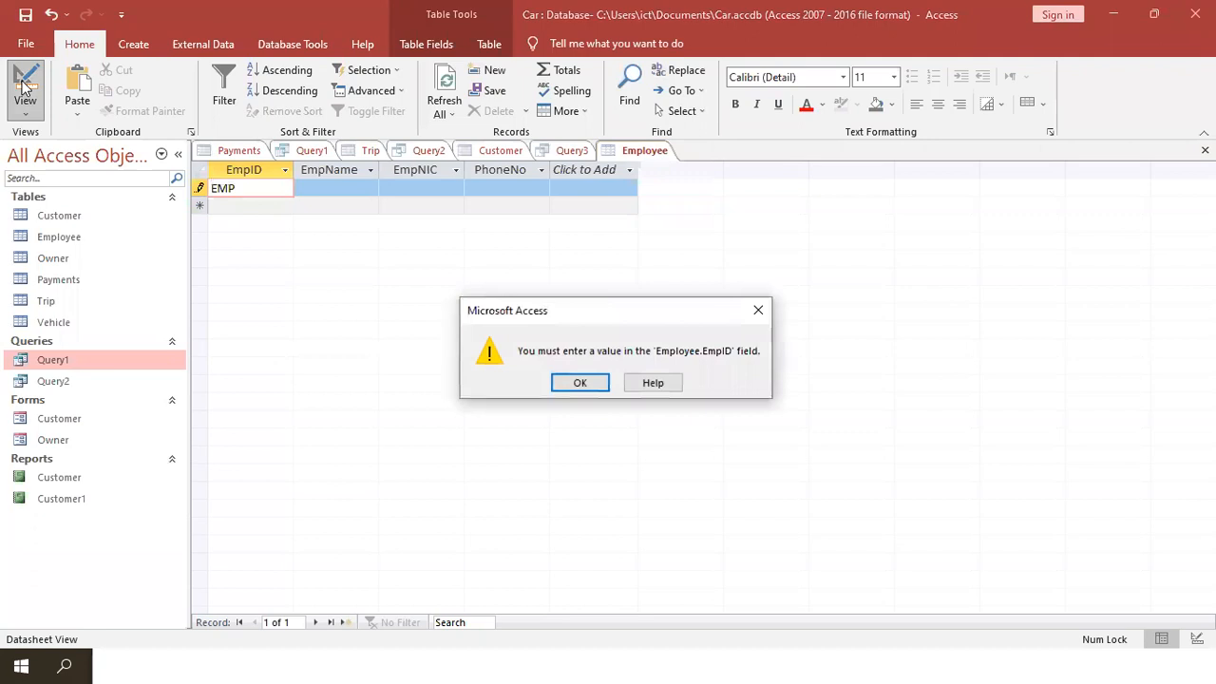
{"action": "left_click", "coordinate": [567, 383]}
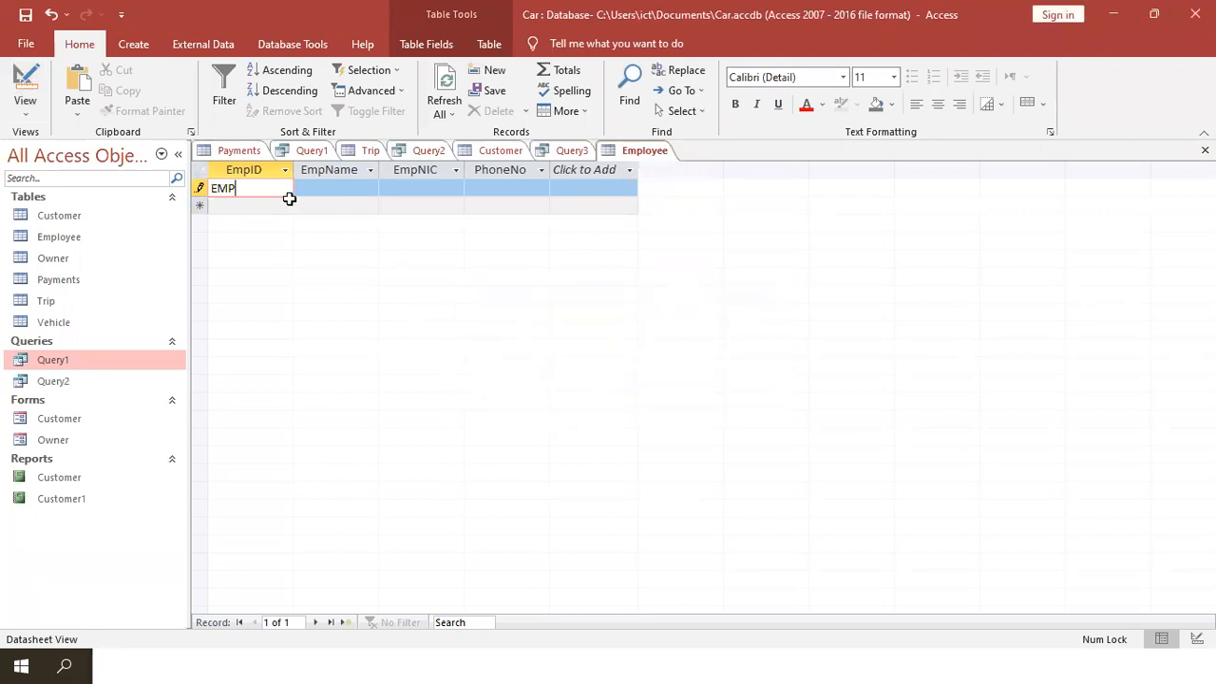
{"action": "left_click", "coordinate": [201, 188]}
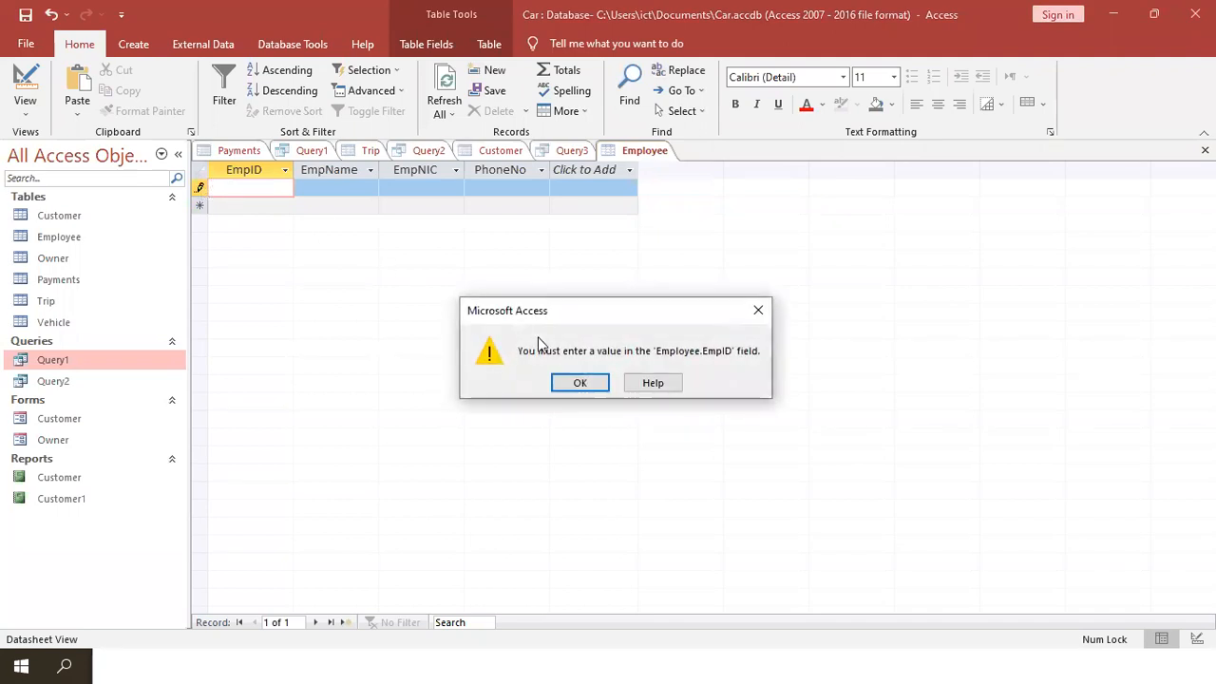
{"action": "left_click", "coordinate": [580, 383]}
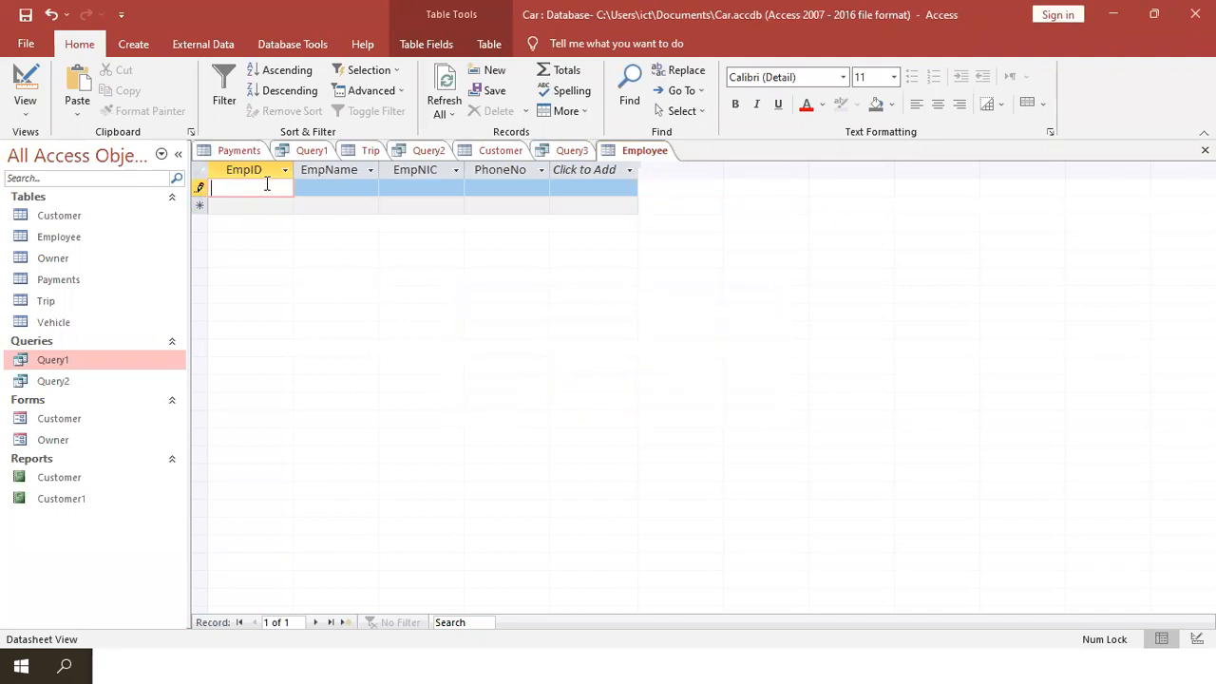
- Retype EMP in EmpID and retry leaving the record, dismissing each warning
{"action": "key", "text": "ctrl+z"}
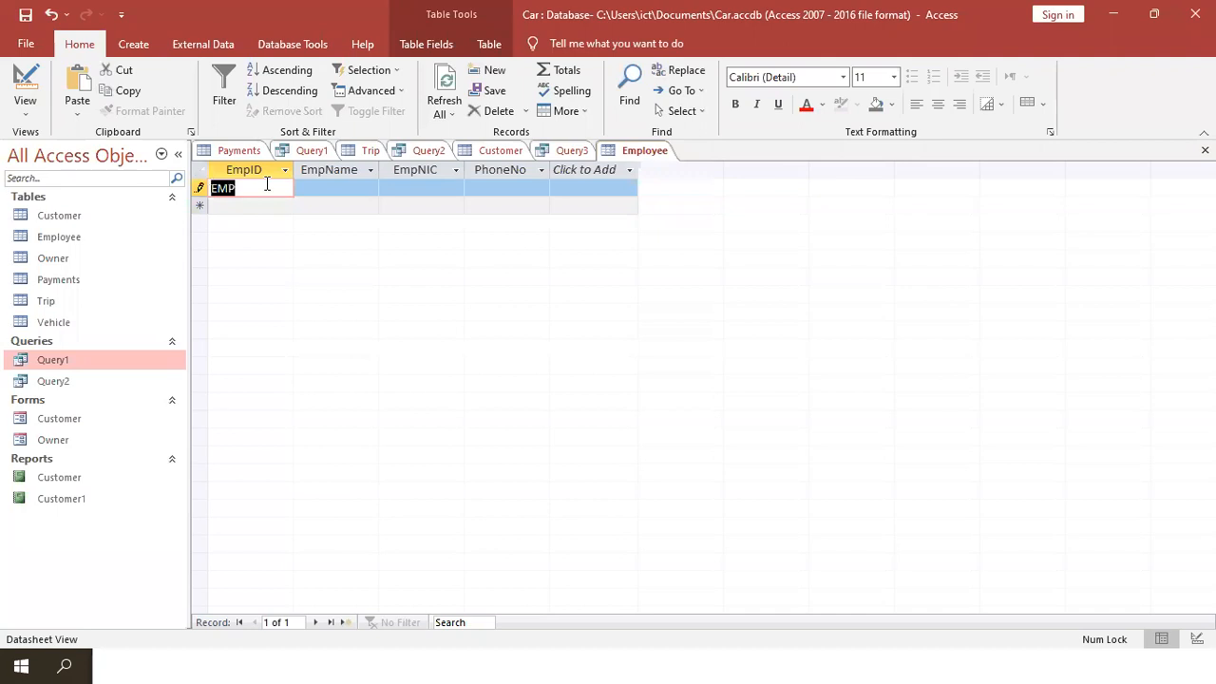
{"action": "left_click", "coordinate": [267, 184]}
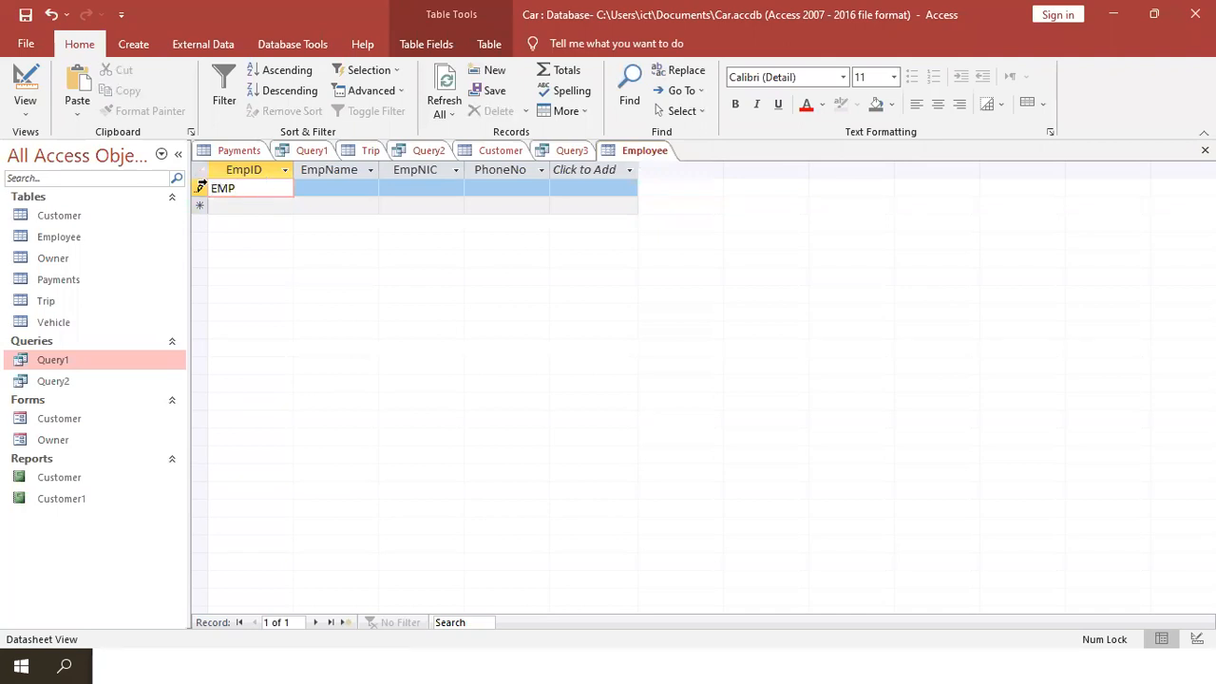
{"action": "left_click", "coordinate": [330, 186]}
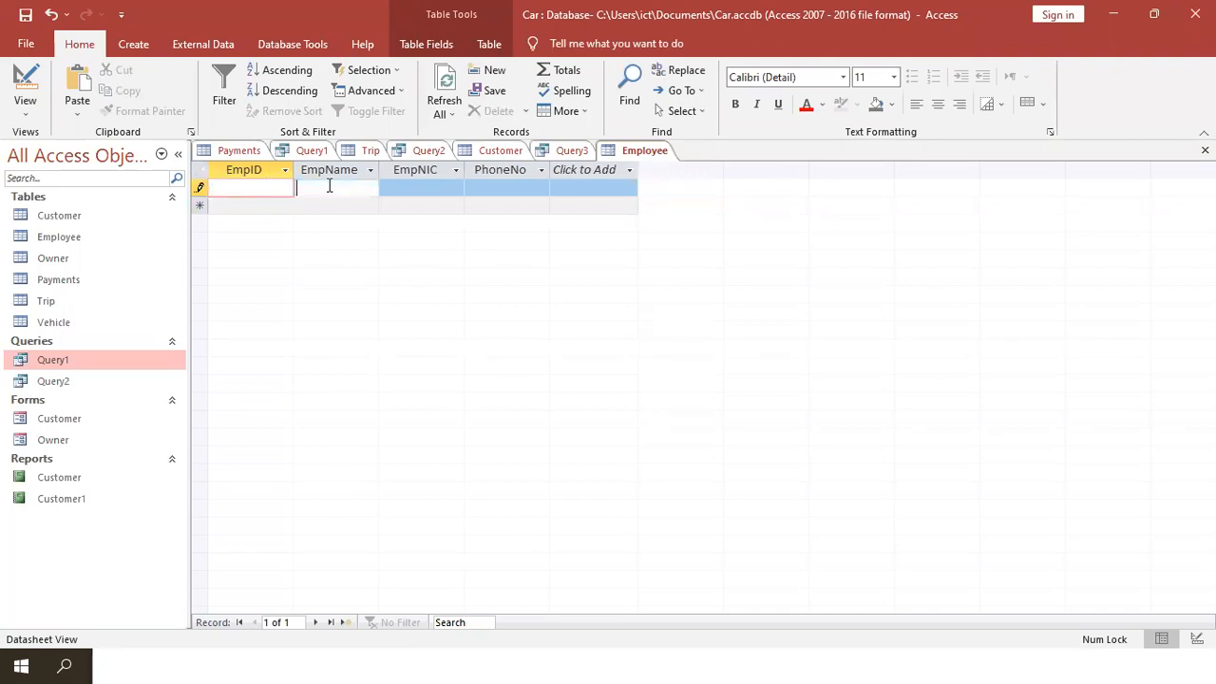
{"action": "left_click", "coordinate": [201, 187]}
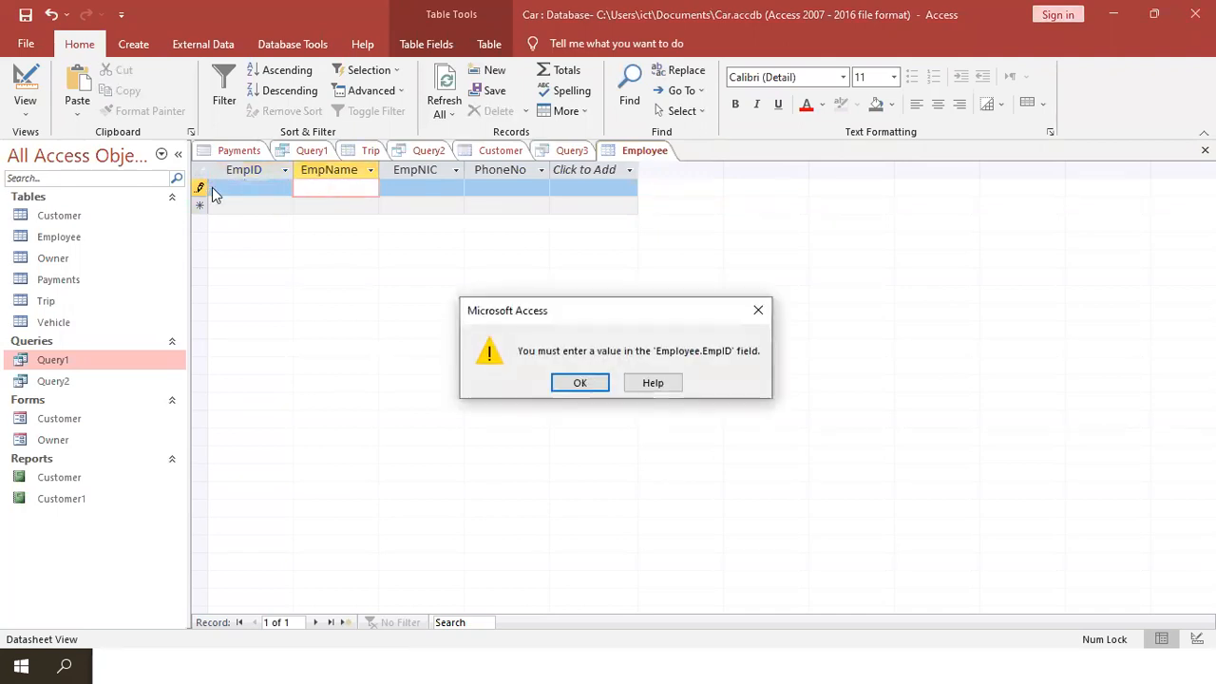
{"action": "left_click", "coordinate": [591, 385]}
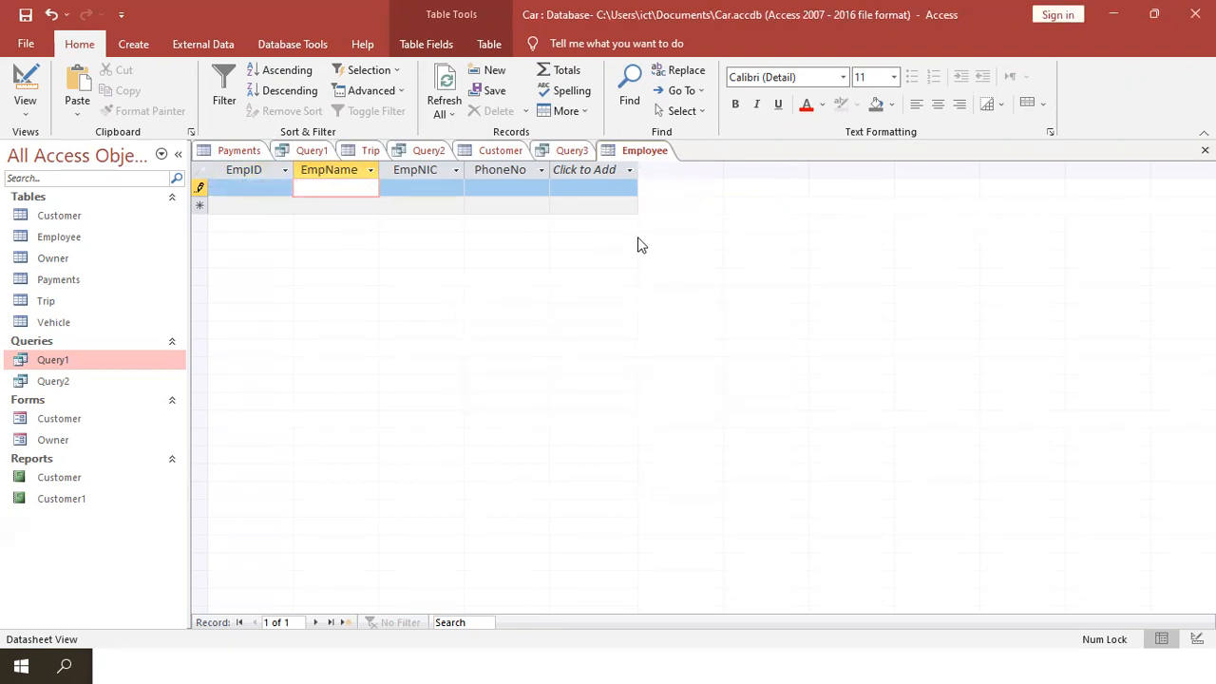
{"action": "left_click", "coordinate": [254, 192]}
{"action": "type", "text": "EMP"}
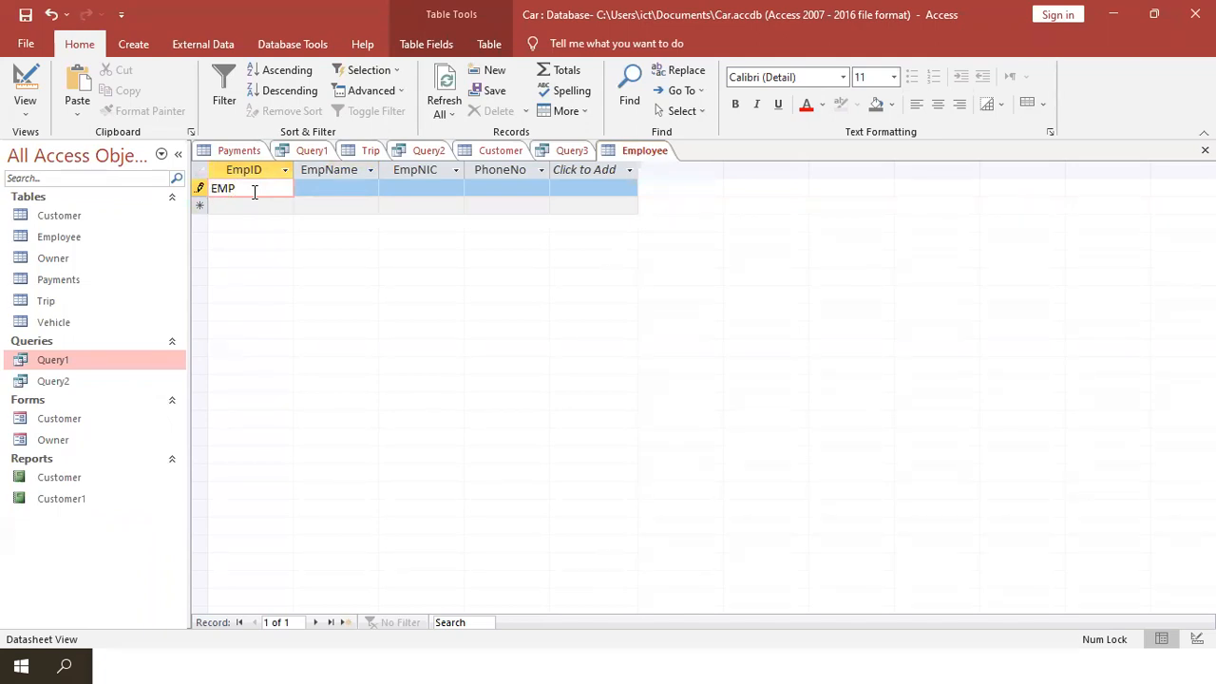
{"action": "left_click", "coordinate": [200, 188]}
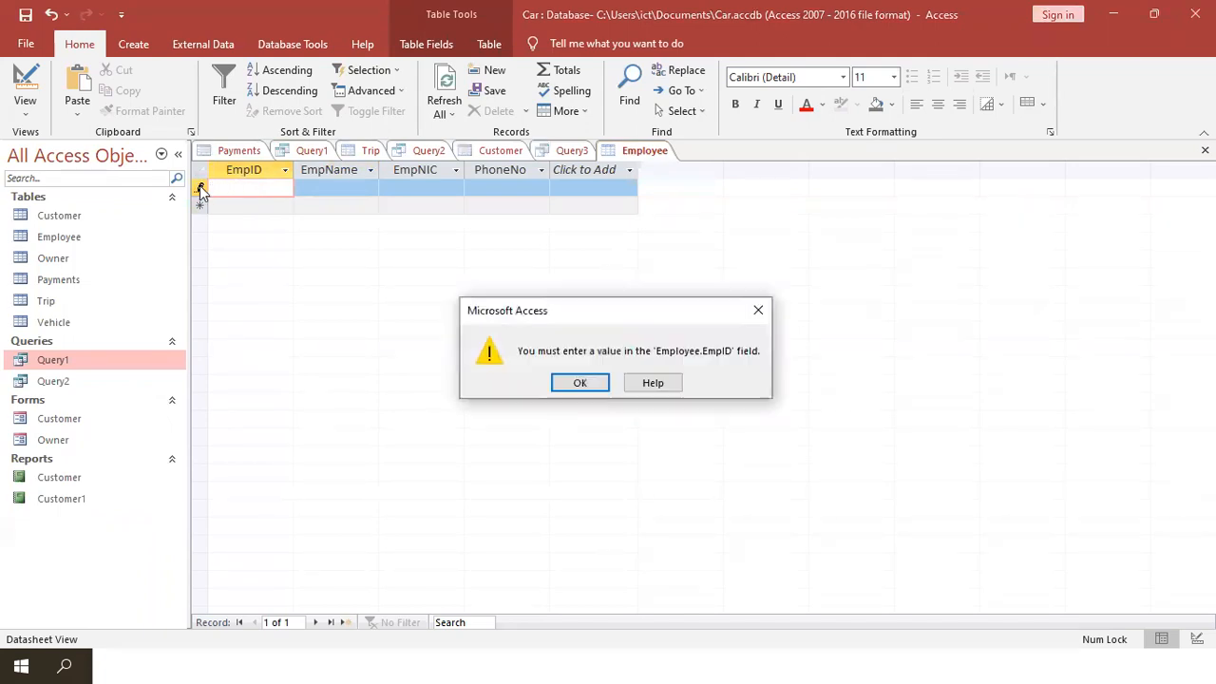
{"action": "left_click", "coordinate": [581, 382]}
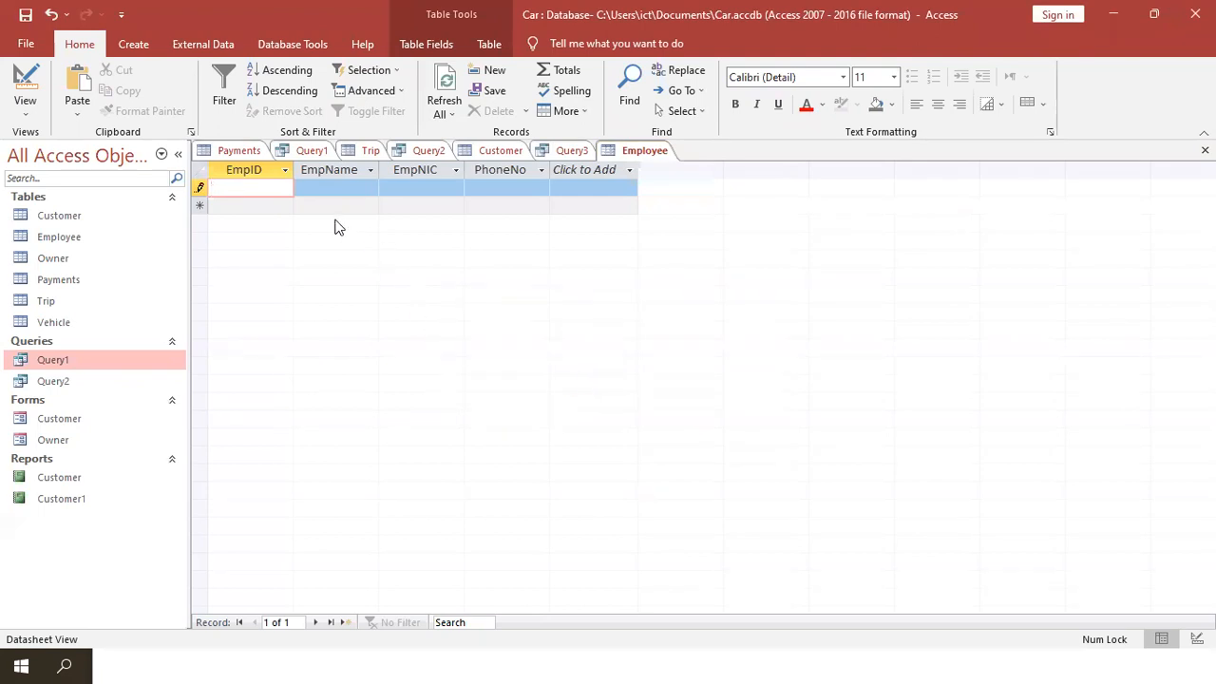
- Erase the EMP text from EmpID and move to EmpName, dismissing the warning
{"action": "type", "text": "EMP"}
{"action": "double_click", "coordinate": [272, 189]}
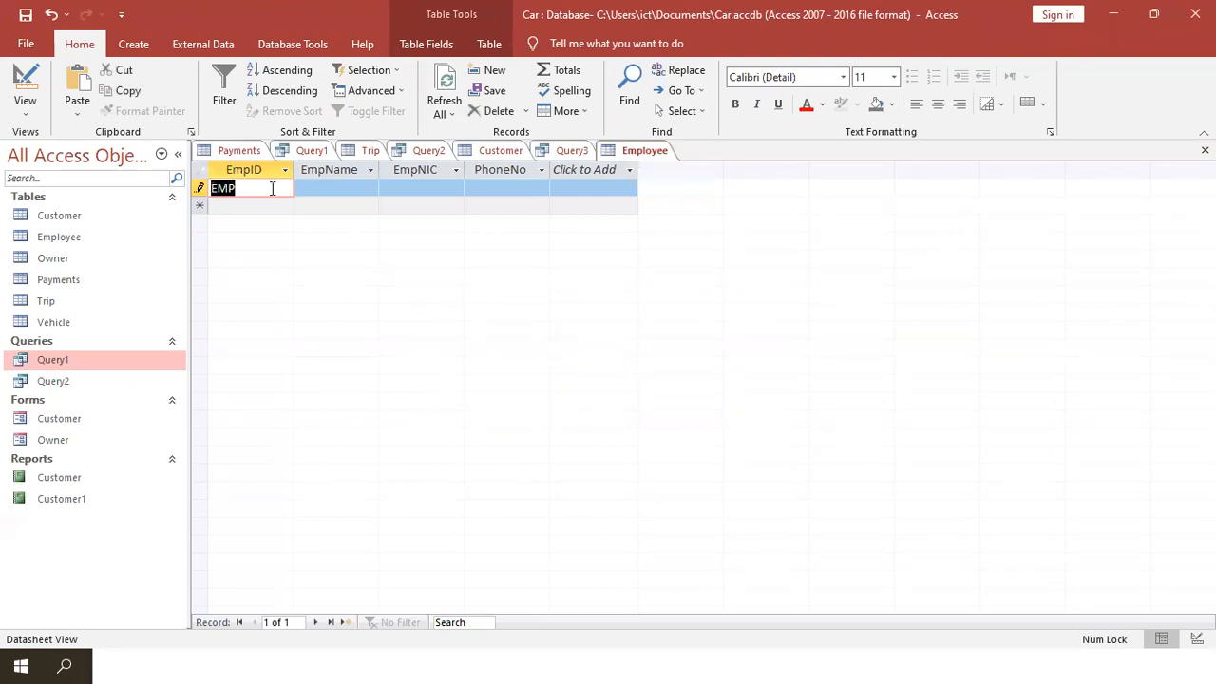
{"action": "key", "text": "BackSpace"}
{"action": "left_click", "coordinate": [320, 188]}
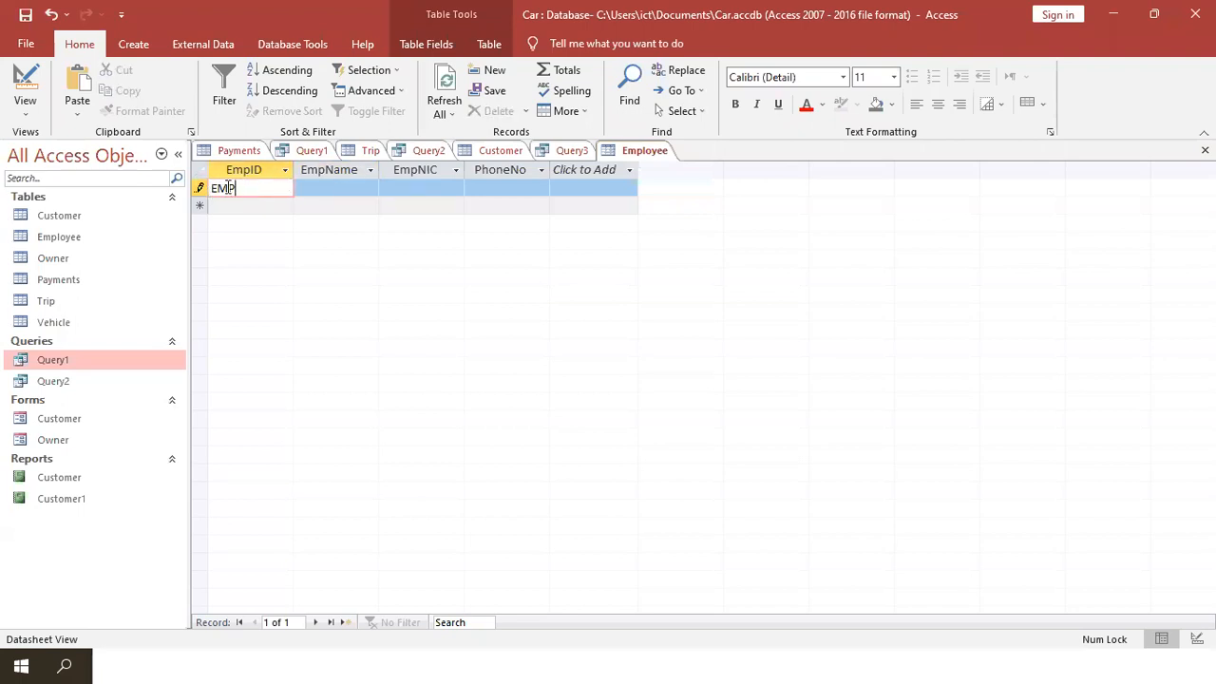
{"action": "double_click", "coordinate": [224, 188]}
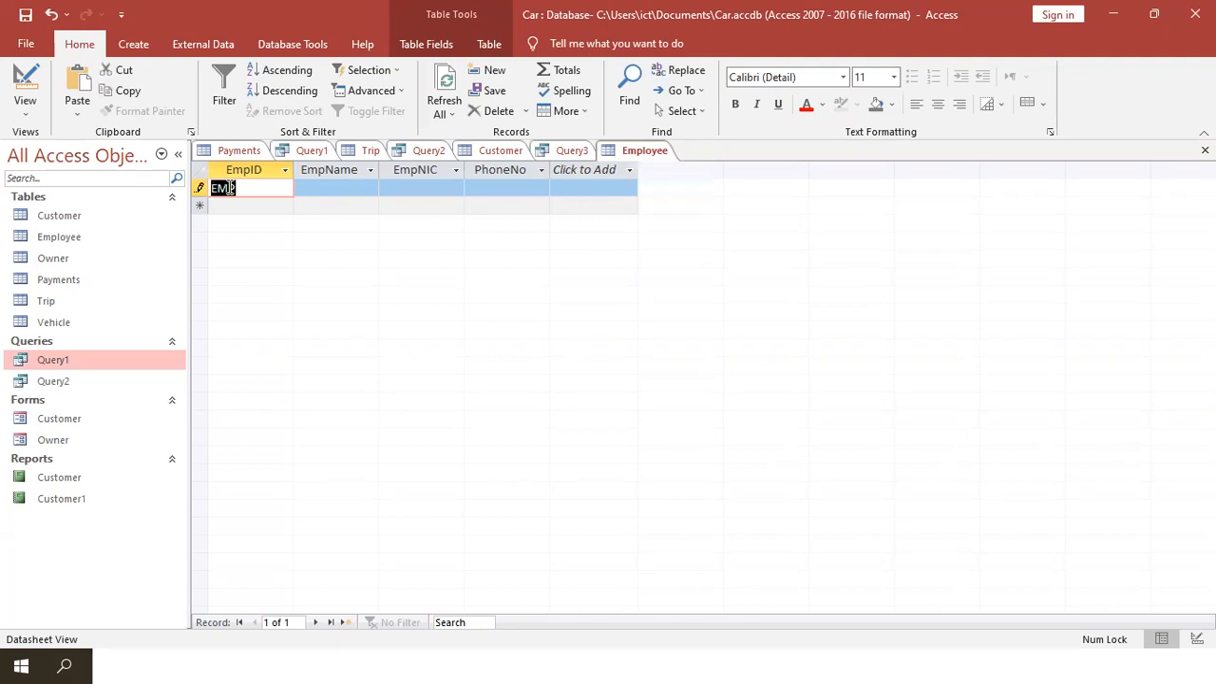
{"action": "key", "text": "Delete"}
{"action": "left_click", "coordinate": [322, 193]}
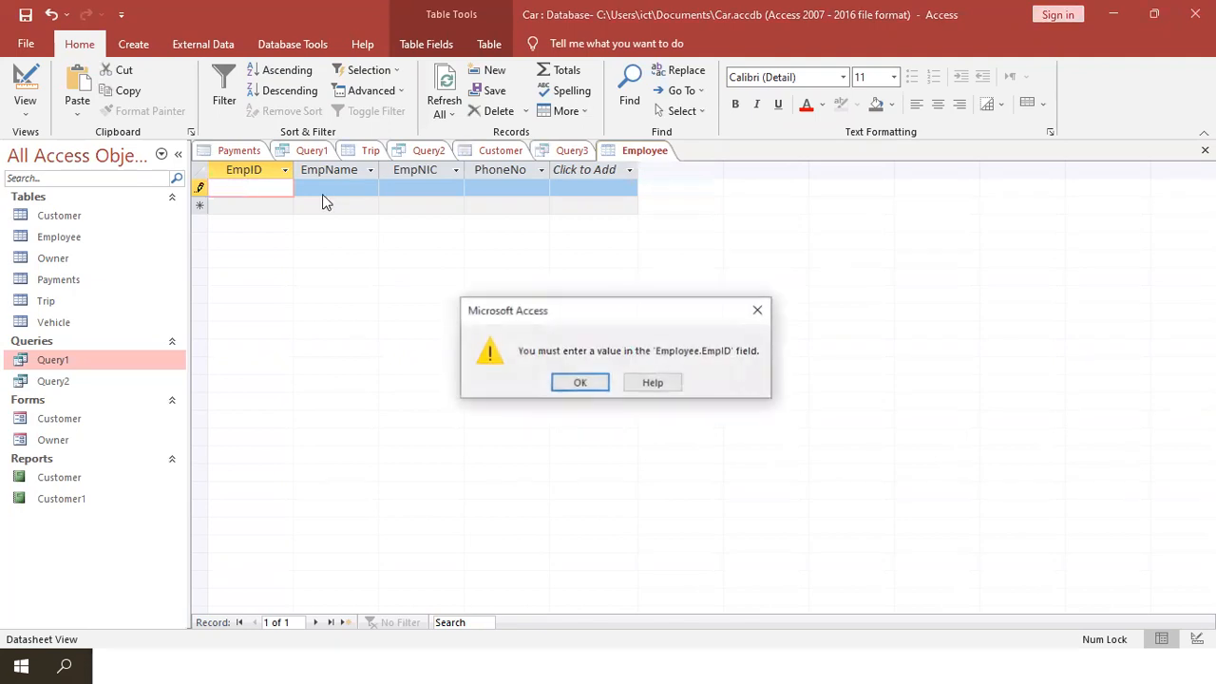
{"action": "left_click", "coordinate": [575, 380]}
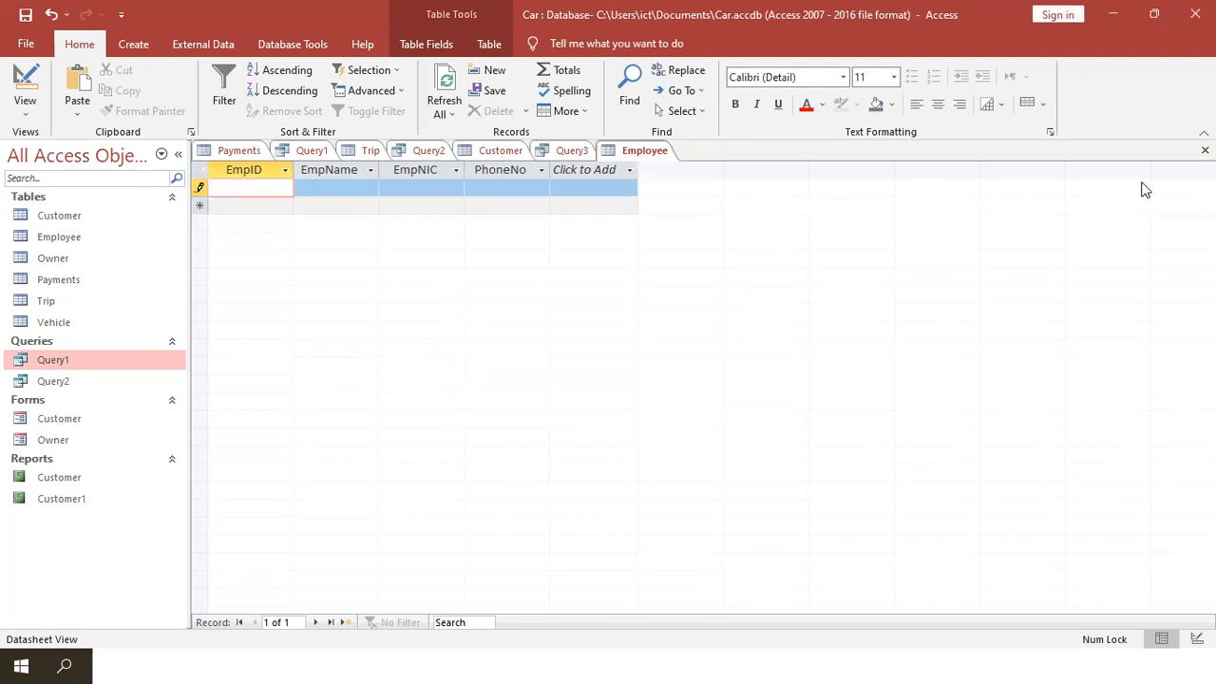
- Close the Employee table, discarding the unsaved record
{"action": "left_click", "coordinate": [1205, 150]}
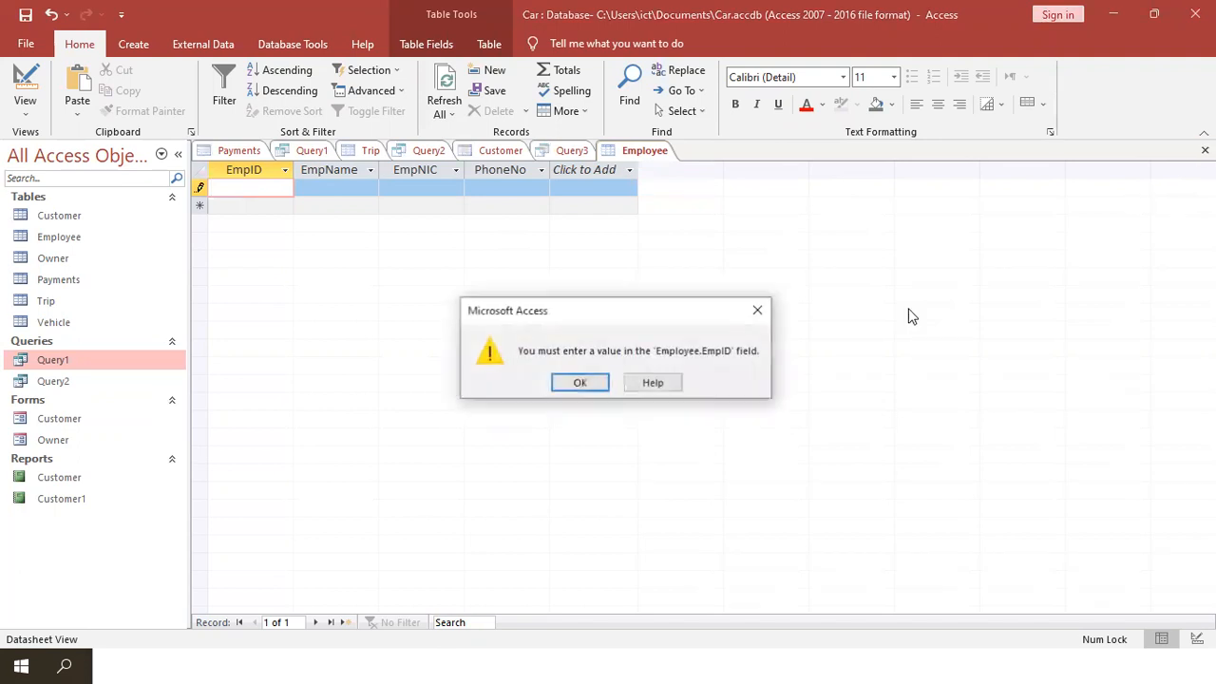
{"action": "left_click", "coordinate": [597, 381]}
{"action": "left_click", "coordinate": [579, 398]}
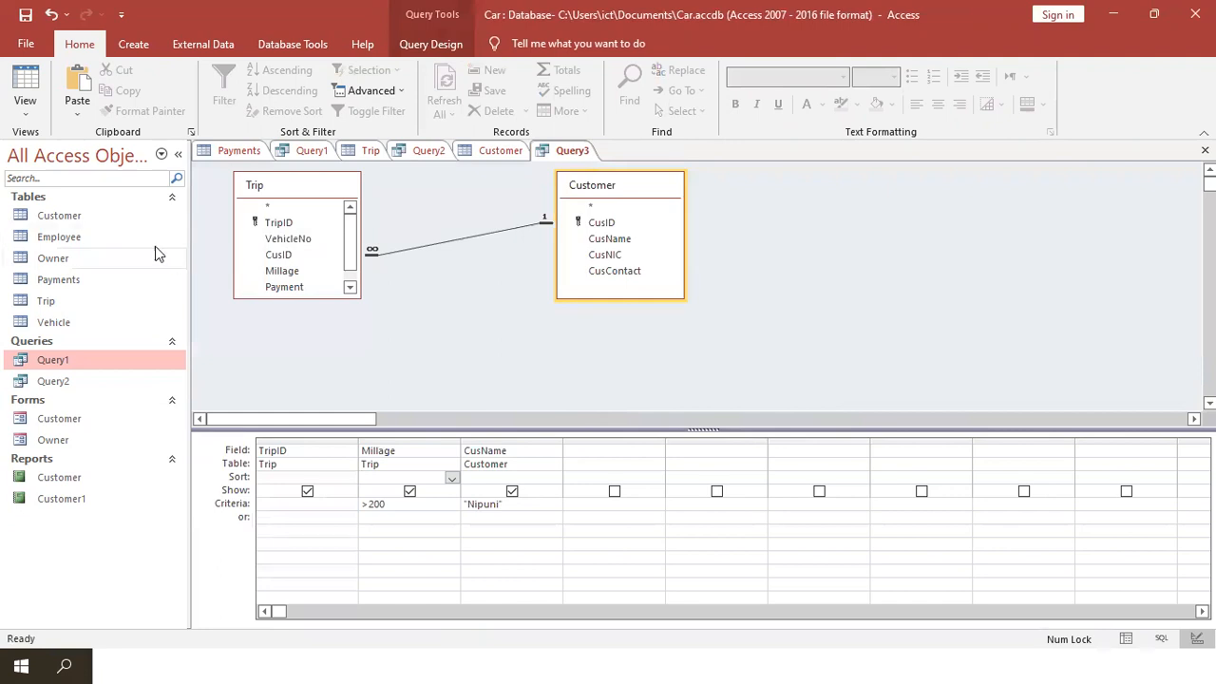
- Reopen Employee in Design View, erase EmpID's EMP input mask, and switch to the Firefox mask reference
{"action": "double_click", "coordinate": [128, 240]}
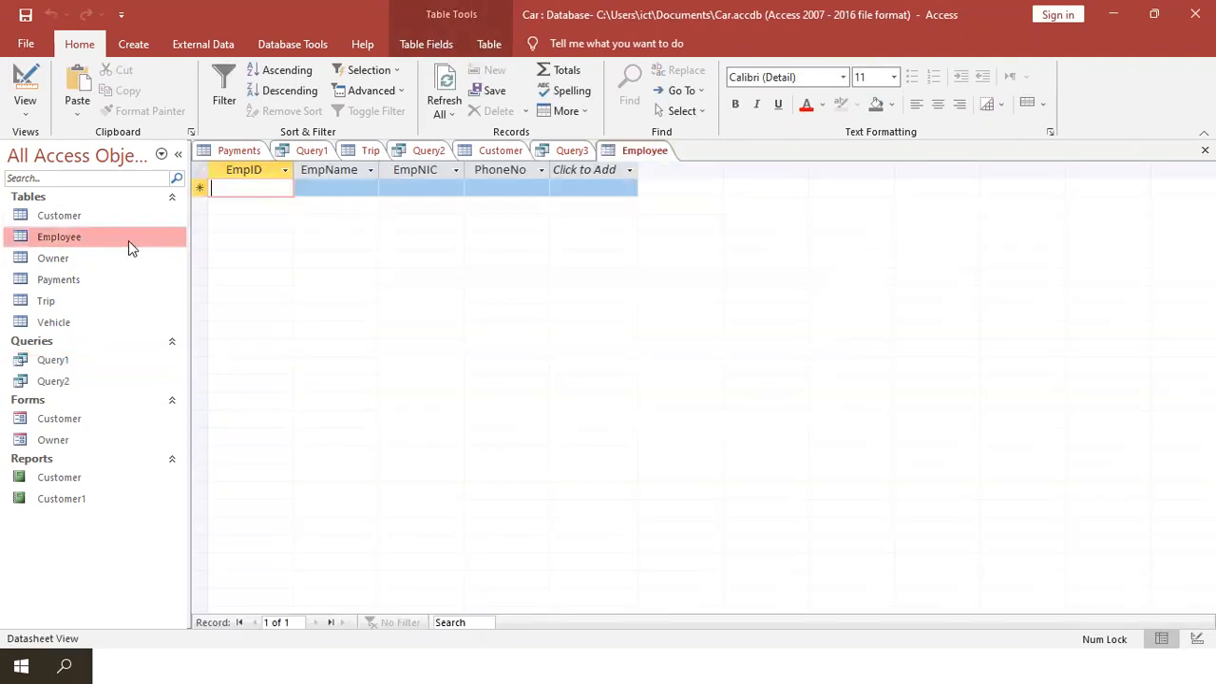
{"action": "left_click", "coordinate": [31, 82]}
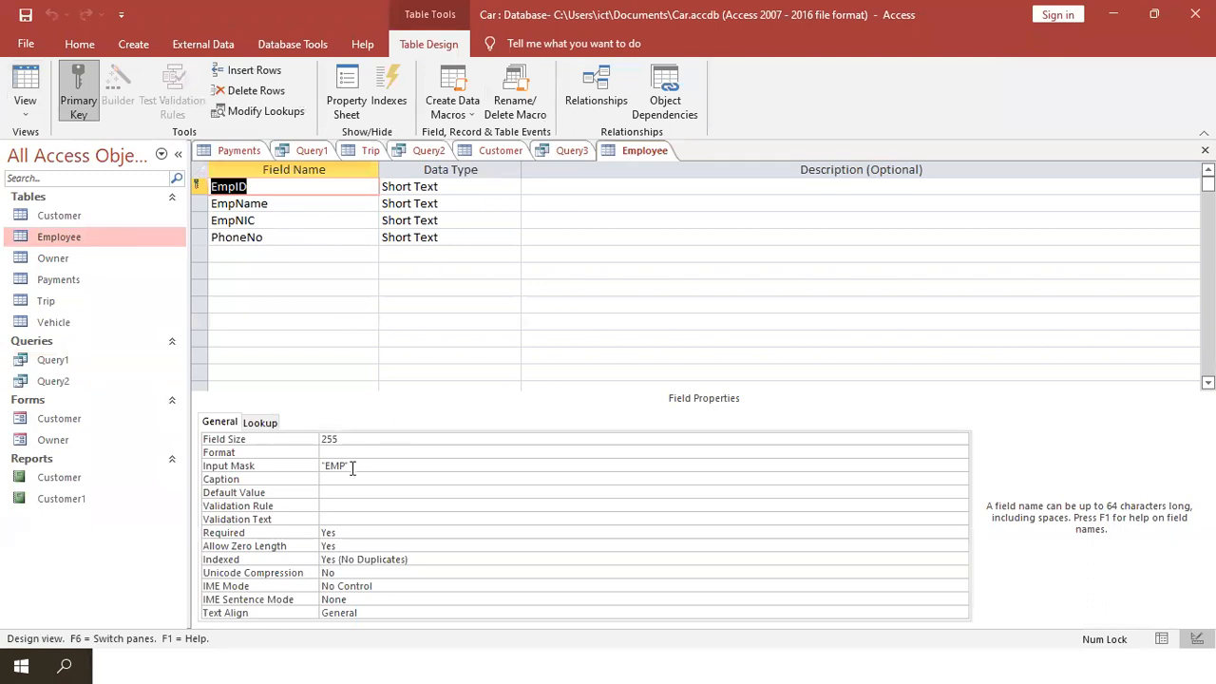
{"action": "left_click", "coordinate": [352, 466]}
{"action": "key", "text": "BackSpace"}
{"action": "key", "text": "BackSpace"}
{"action": "key", "text": "BackSpace"}
{"action": "key", "text": "BackSpace"}
{"action": "key", "text": "BackSpace"}
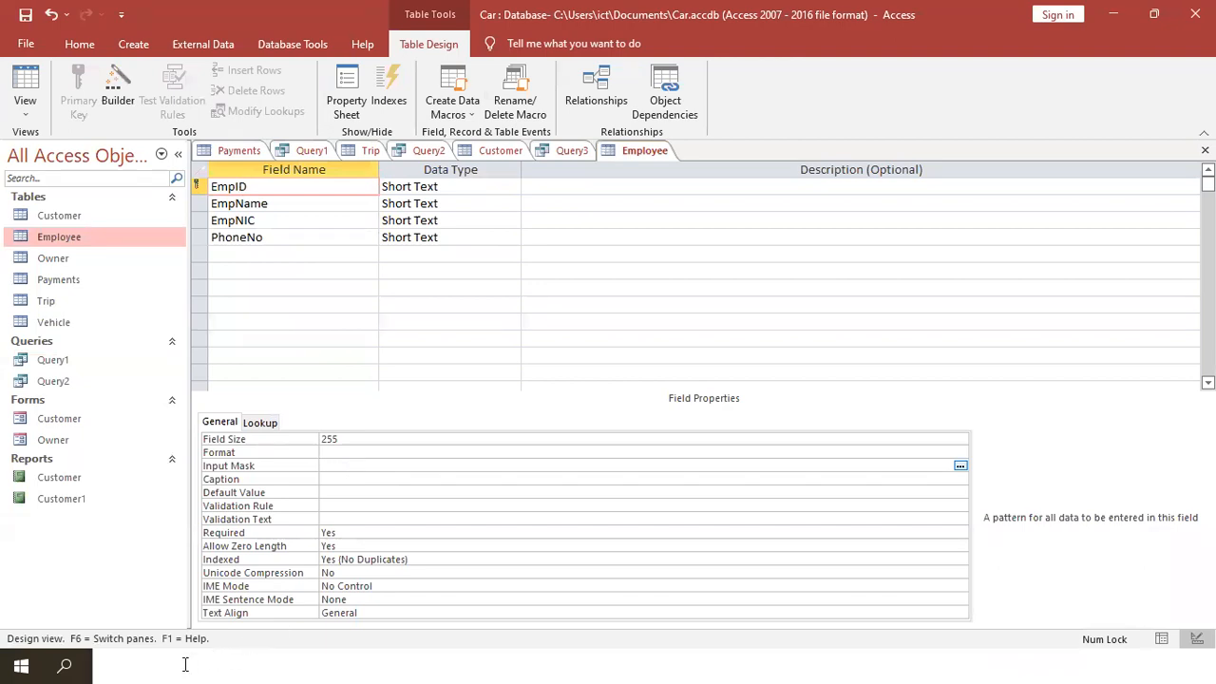
{"action": "key", "text": "alt+Tab"}
{"action": "key", "text": "alt+Tab"}
{"action": "key", "text": "alt+Tab"}
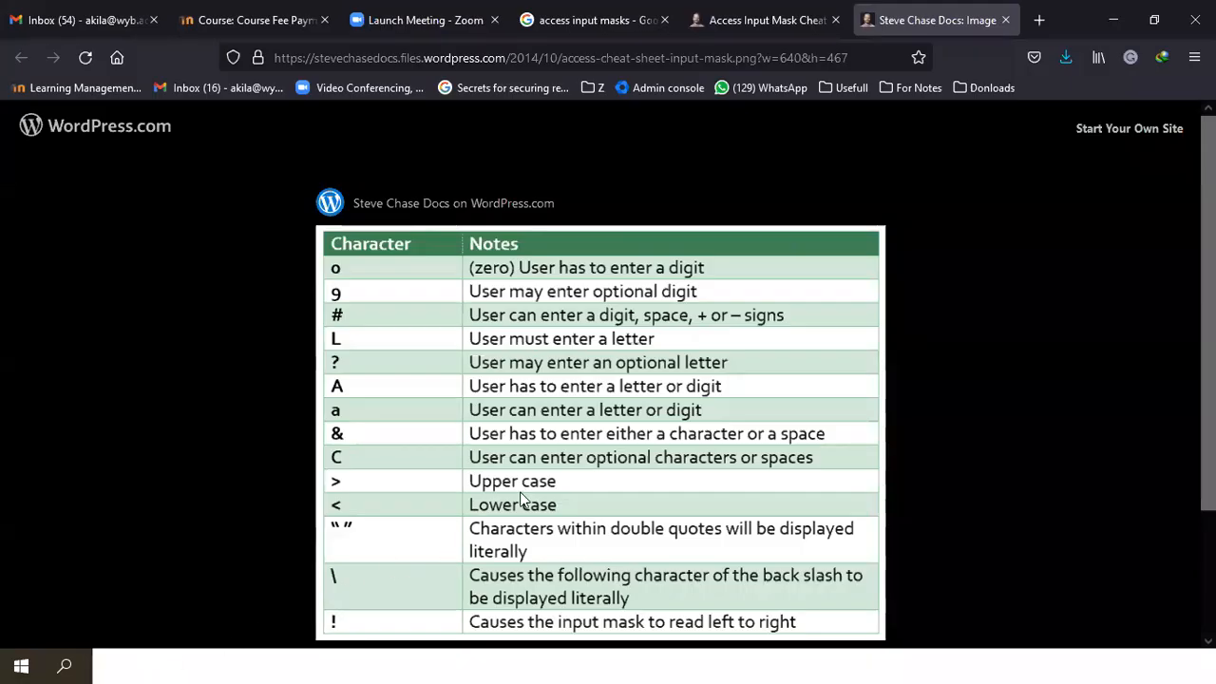
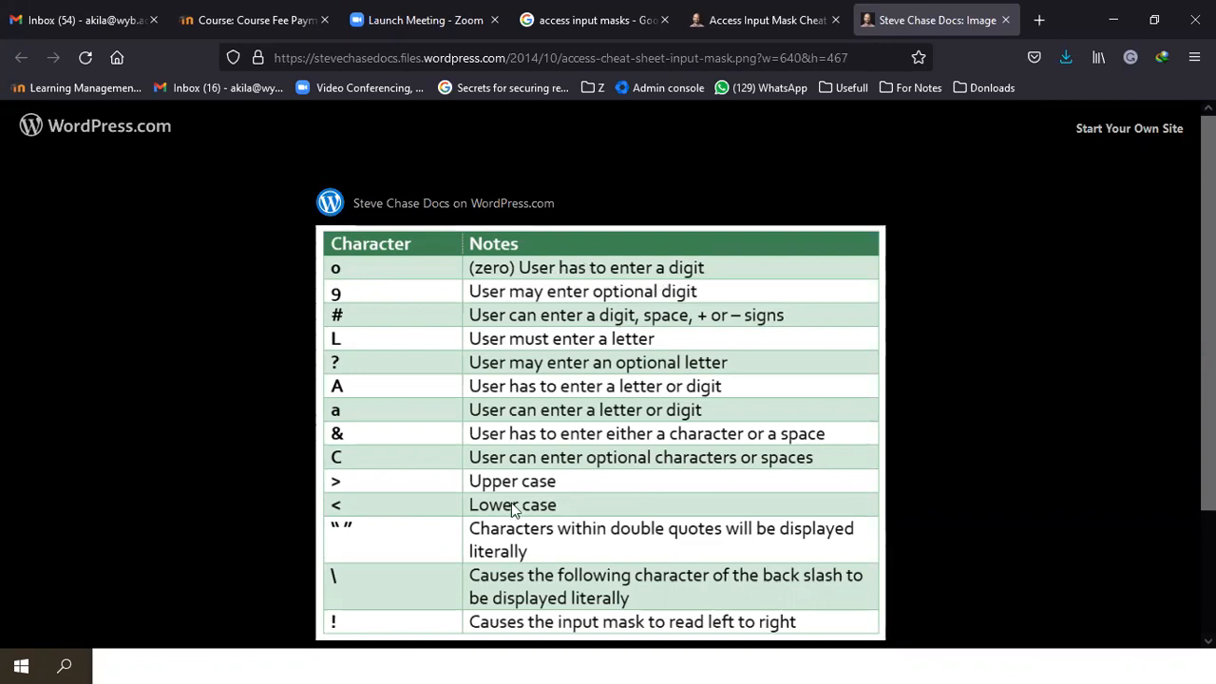
- Check the EMP001/EMP002 sample IDs in Notepad, then return to the Employee table design in Access
{"action": "key", "text": "alt+Tab"}
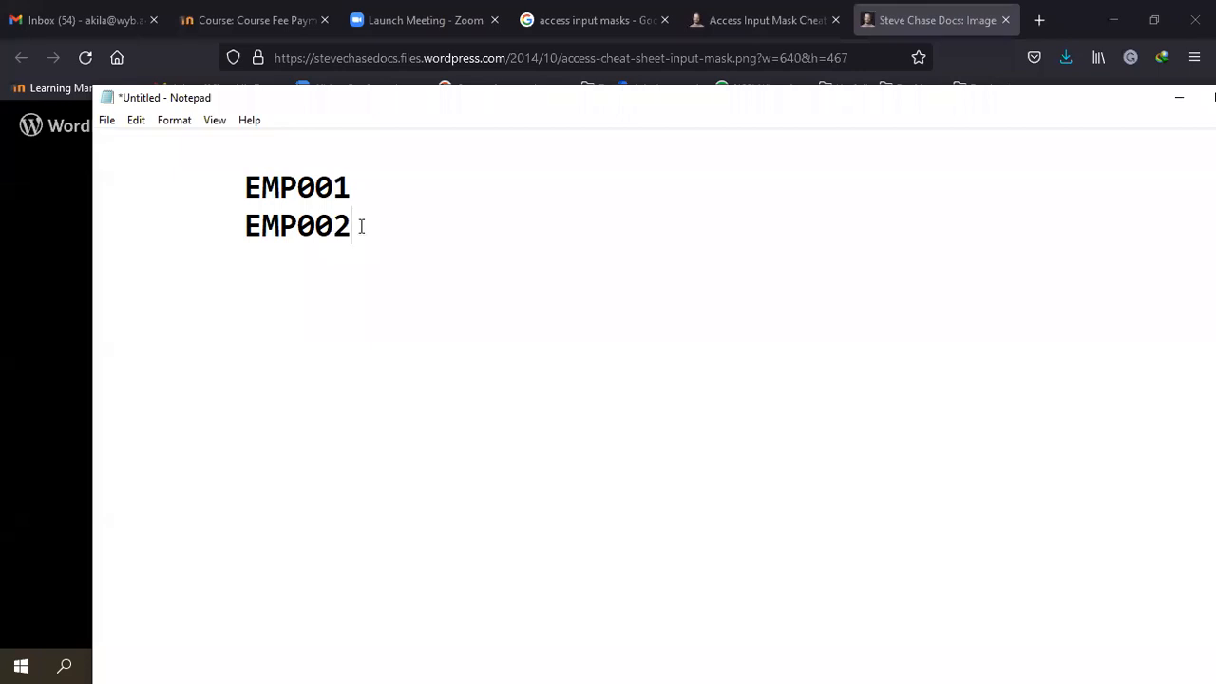
{"action": "key", "text": "alt+Tab"}
{"action": "key", "text": "alt+Tab"}
{"action": "key", "text": "alt+Tab"}
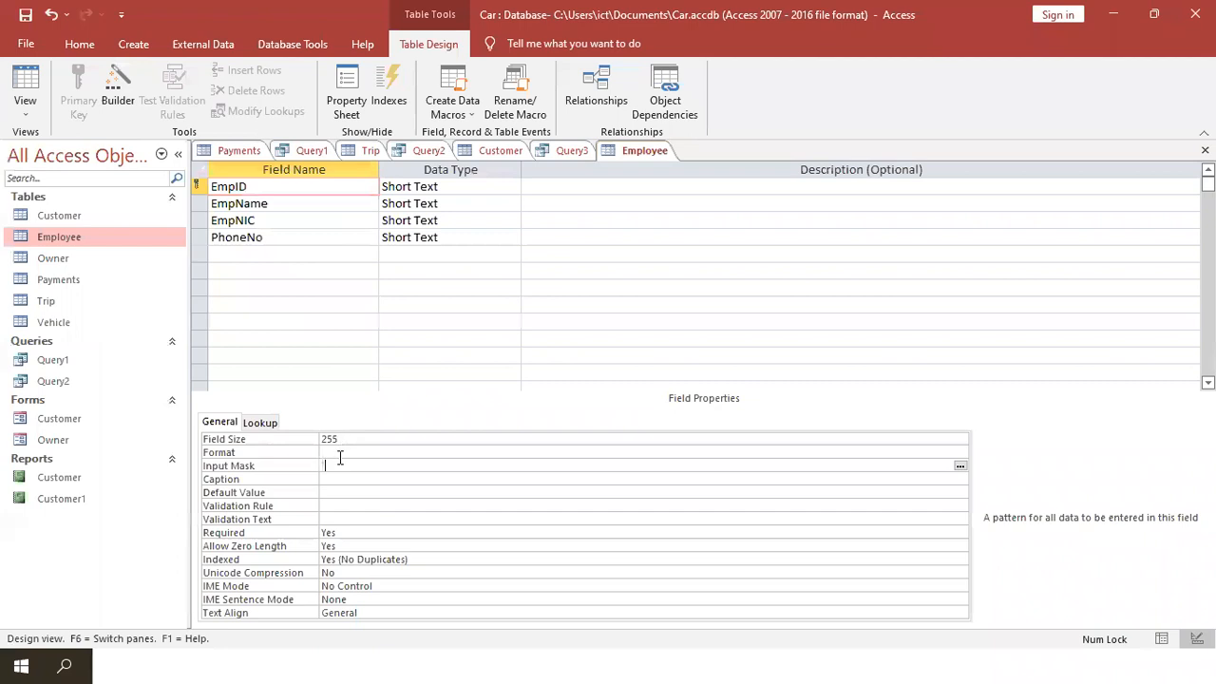
- Give EmpID the input mask "EMP"000; and save the Employee table, switching to Datasheet View
{"action": "type", "text": "EMP\"000;"}
{"action": "left_click", "coordinate": [362, 480]}
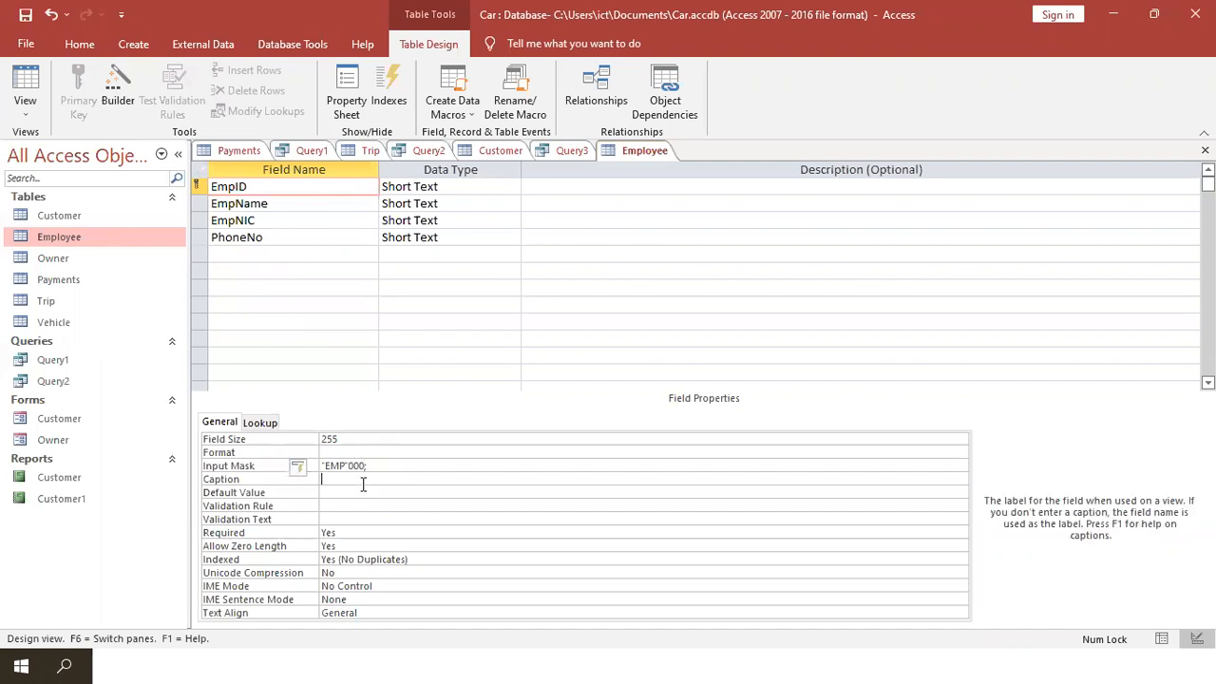
{"action": "left_click", "coordinate": [383, 464]}
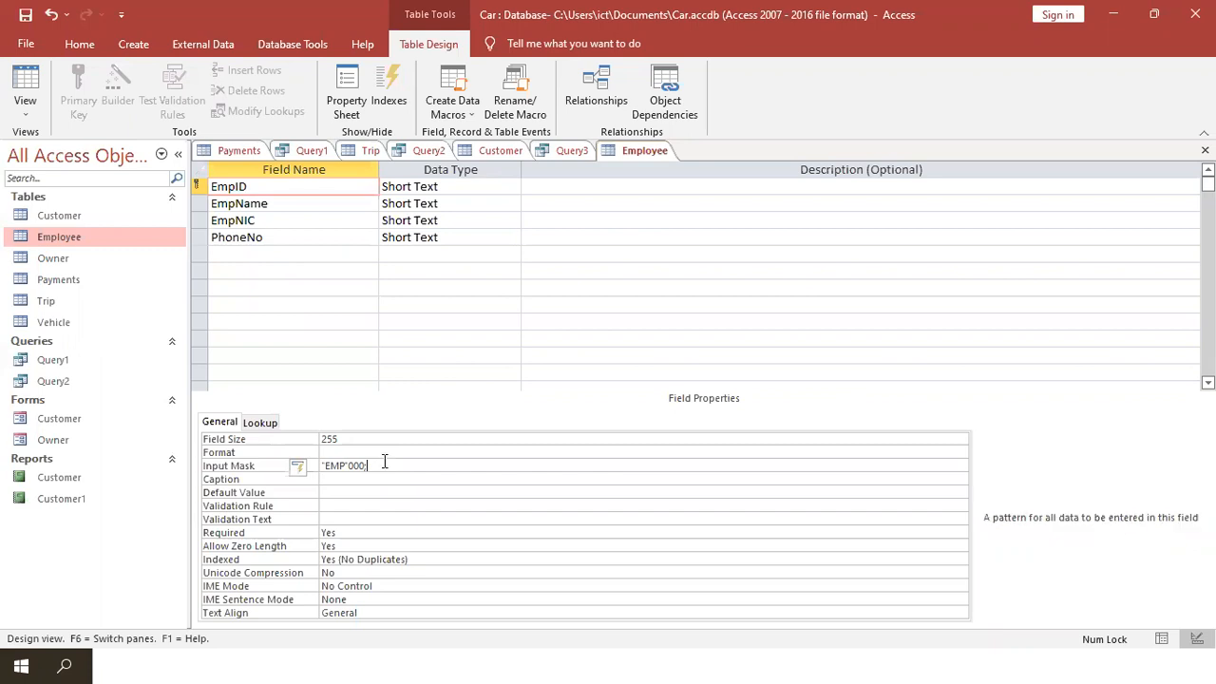
{"action": "left_click", "coordinate": [26, 91]}
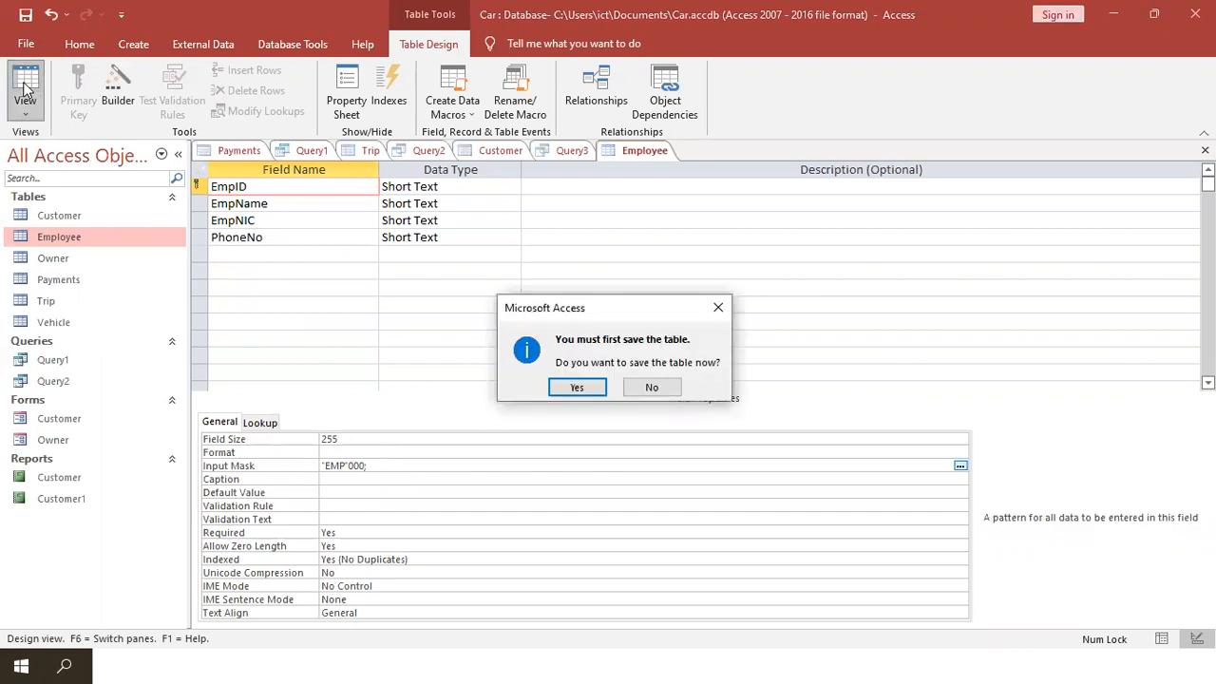
{"action": "left_click", "coordinate": [560, 385]}
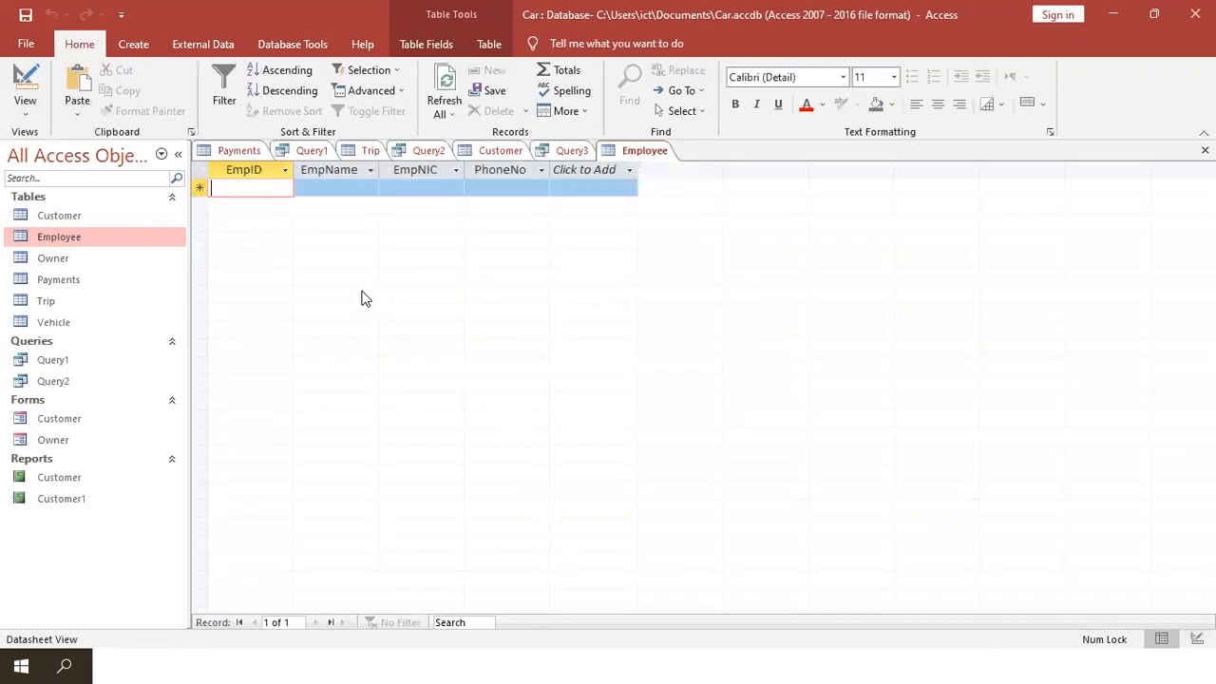
- Enter 001 through the EmpID mask to create the first record EMP001
{"action": "left_click", "coordinate": [271, 194]}
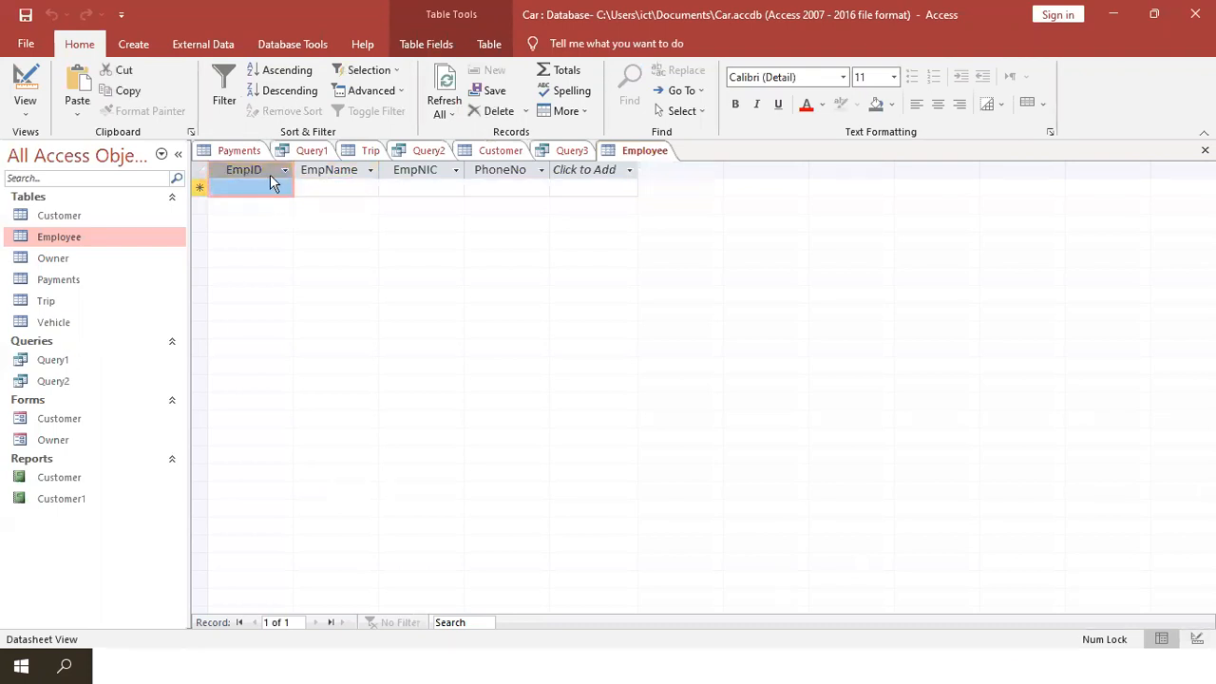
{"action": "left_click", "coordinate": [258, 187]}
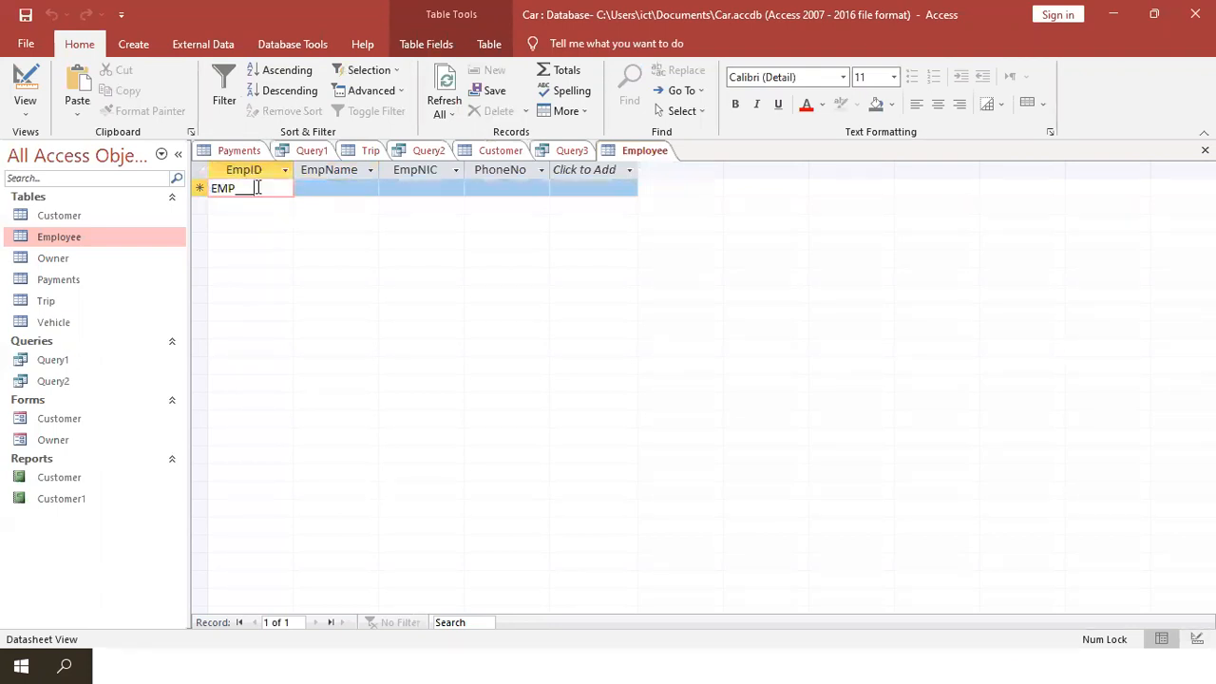
{"action": "left_click_drag", "start_coordinate": [257, 187], "coordinate": [238, 187]}
{"action": "left_click", "coordinate": [238, 187]}
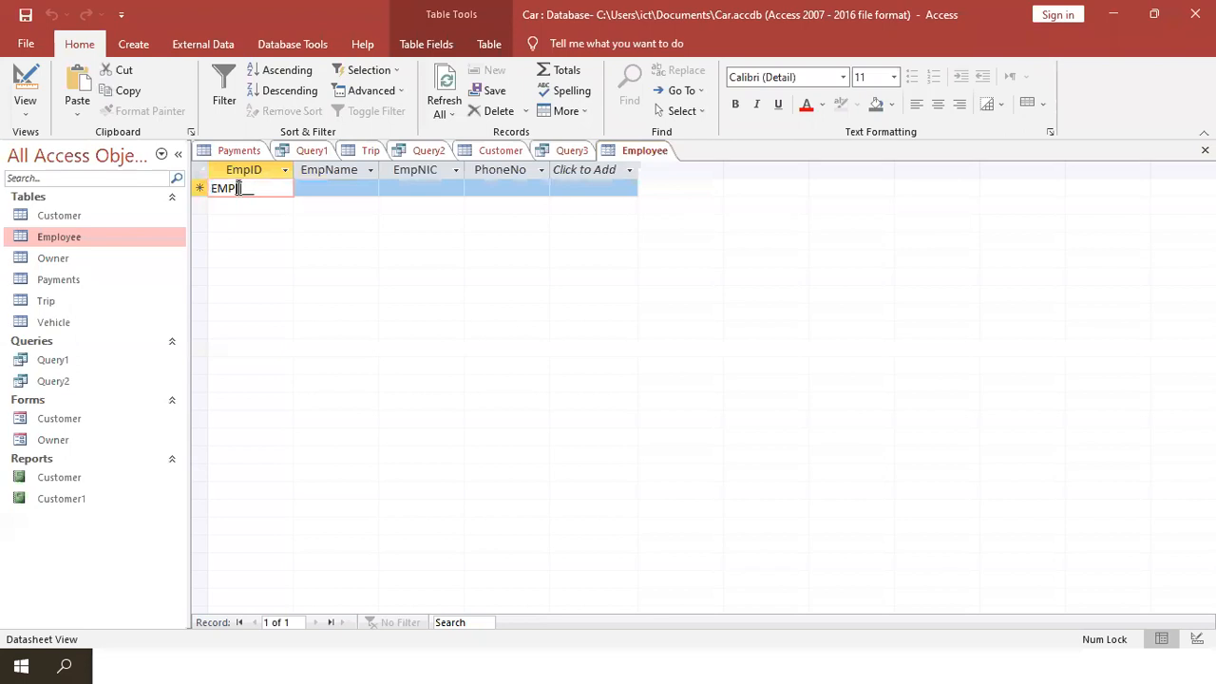
{"action": "type", "text": "01"}
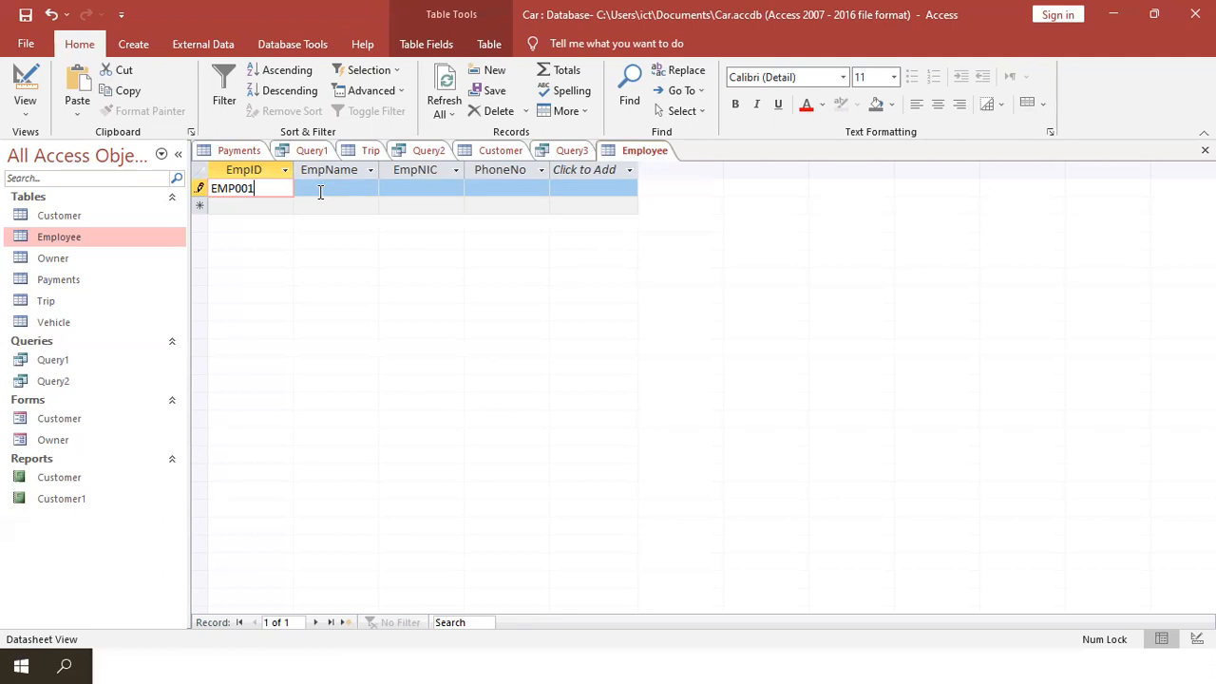
{"action": "key", "text": "BackSpace"}
{"action": "key", "text": "BackSpace"}
{"action": "key", "text": "BackSpace"}
{"action": "type", "text": "3"}
{"action": "key", "text": "BackSpace"}
{"action": "type", "text": "001"}
{"action": "left_click", "coordinate": [265, 187]}
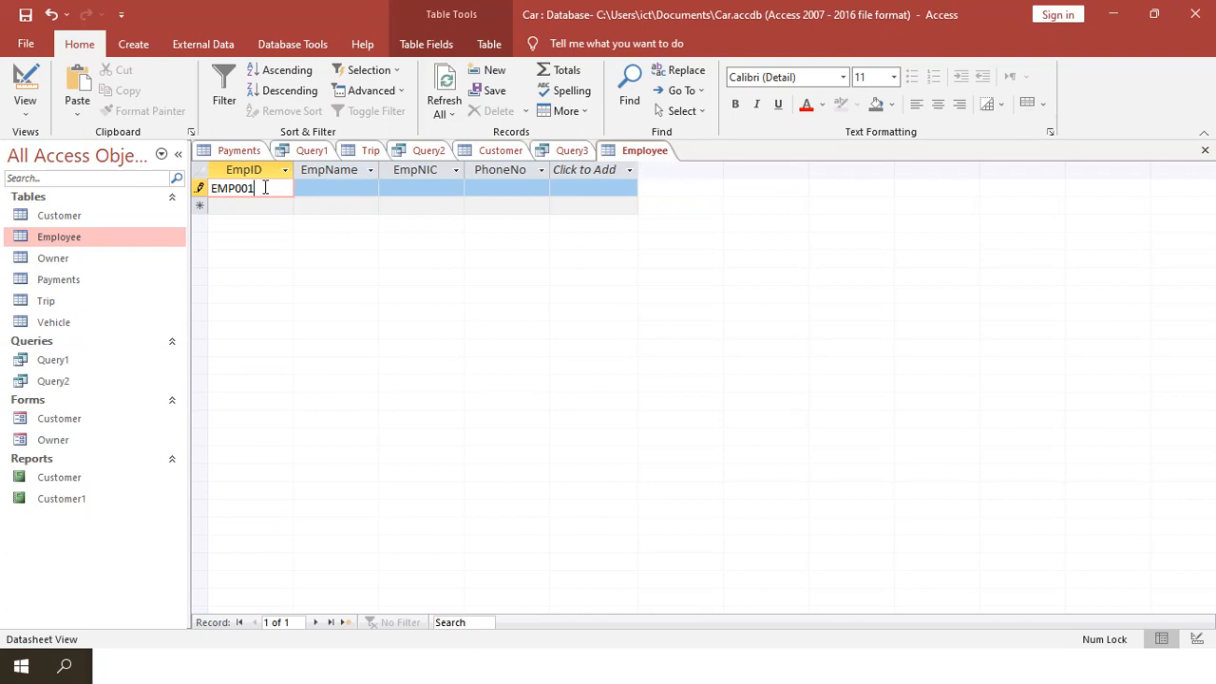
- Add a second record EMP002, then return the Employee table to Design View
{"action": "left_click", "coordinate": [265, 206]}
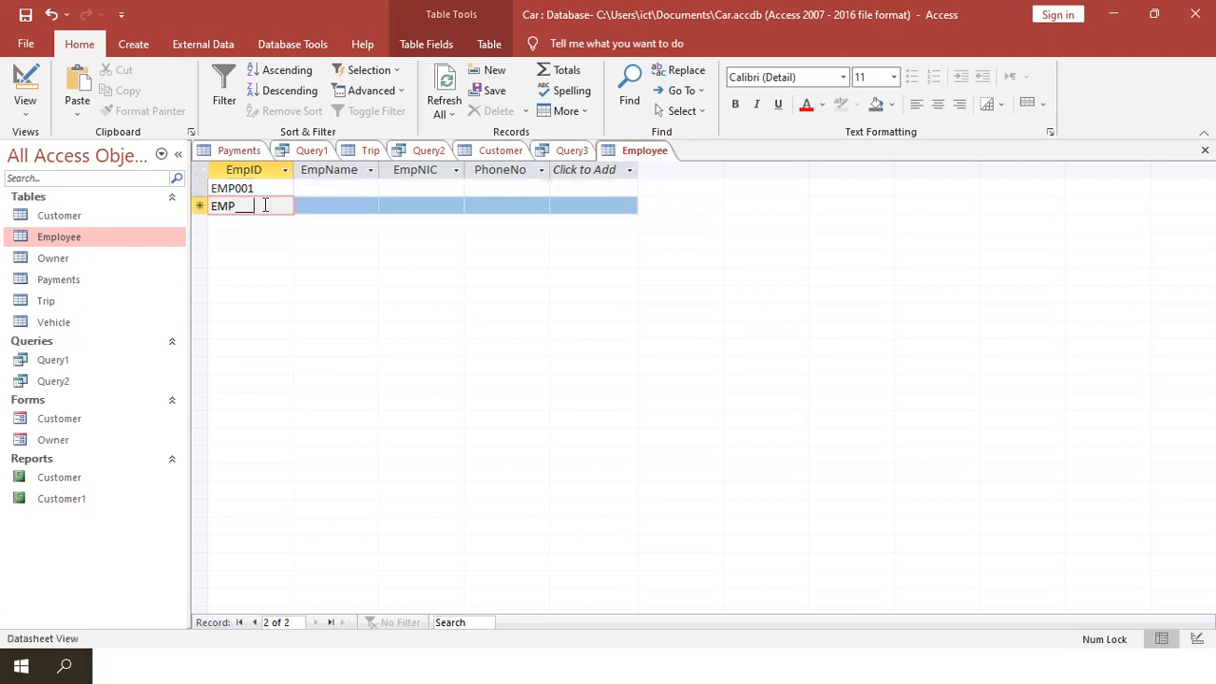
{"action": "mouse_move", "coordinate": [255, 205]}
{"action": "left_mouse_down"}
{"action": "mouse_move", "coordinate": [215, 206]}
{"action": "mouse_move", "coordinate": [239, 210]}
{"action": "left_mouse_up"}
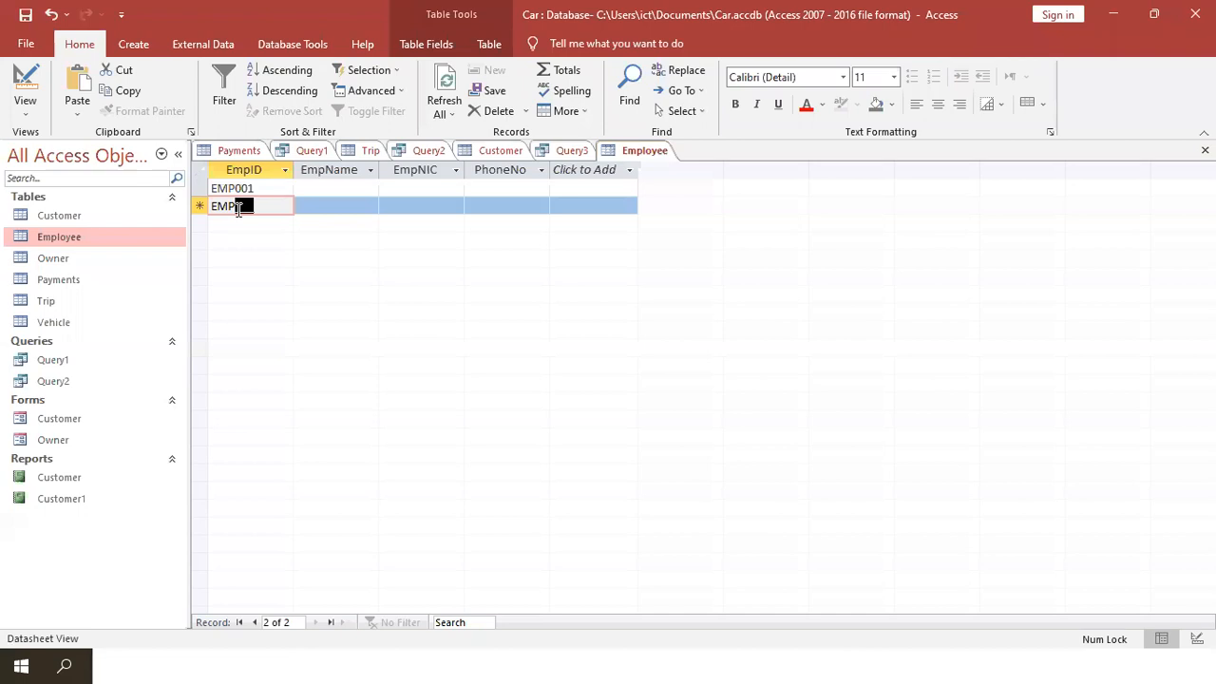
{"action": "type", "text": "002"}
{"action": "left_click", "coordinate": [337, 205]}
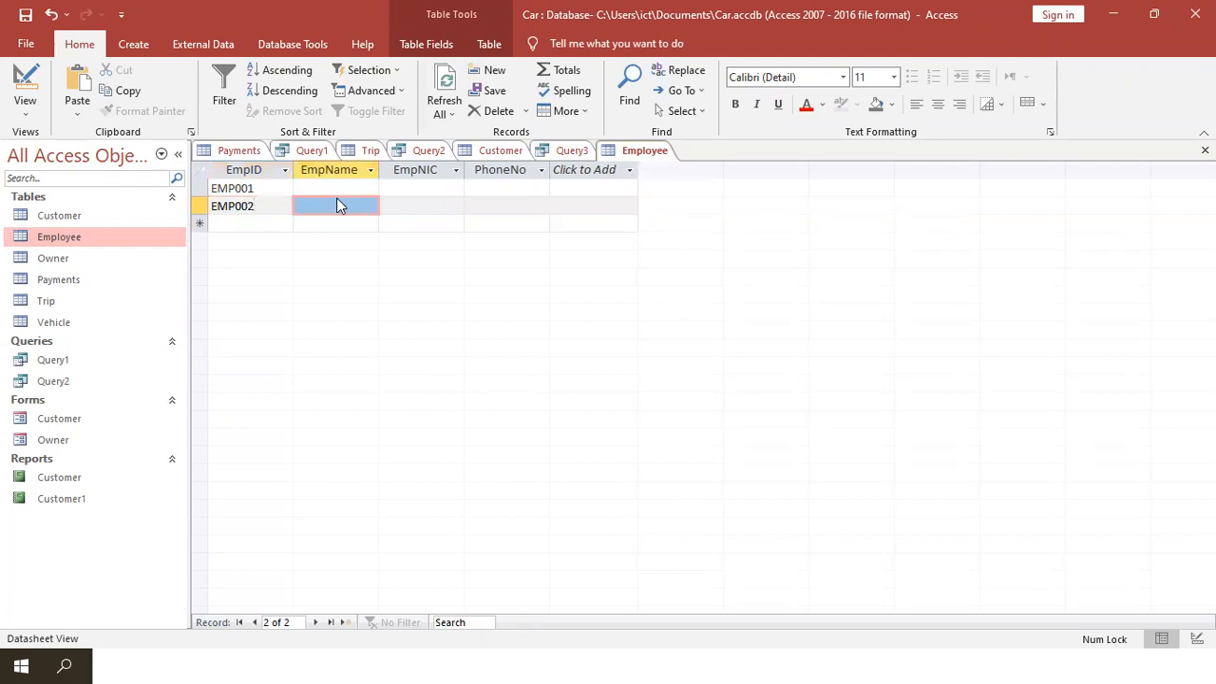
{"action": "left_click", "coordinate": [33, 81]}
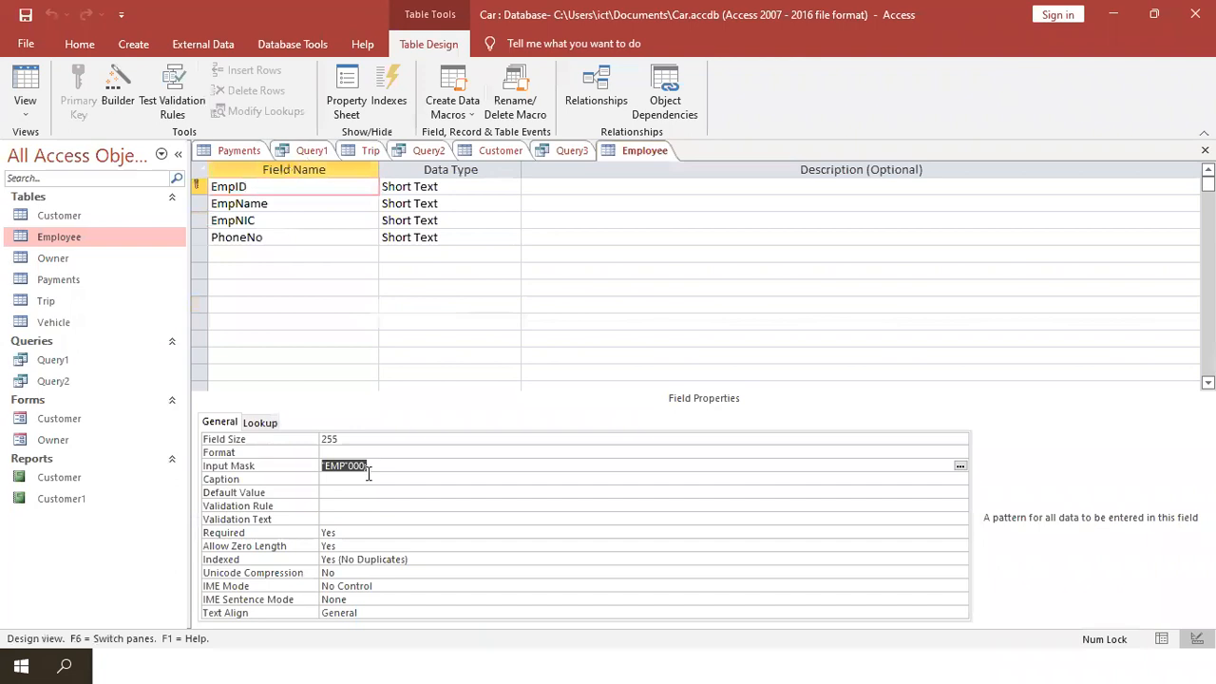
- Copy the "EMP"000; mask beside EMP002 in Notepad and start an indented line below
{"action": "left_click_drag", "start_coordinate": [375, 466], "coordinate": [319, 466]}
{"action": "key", "text": "ctrl+c"}
{"action": "key", "text": "alt+Tab"}
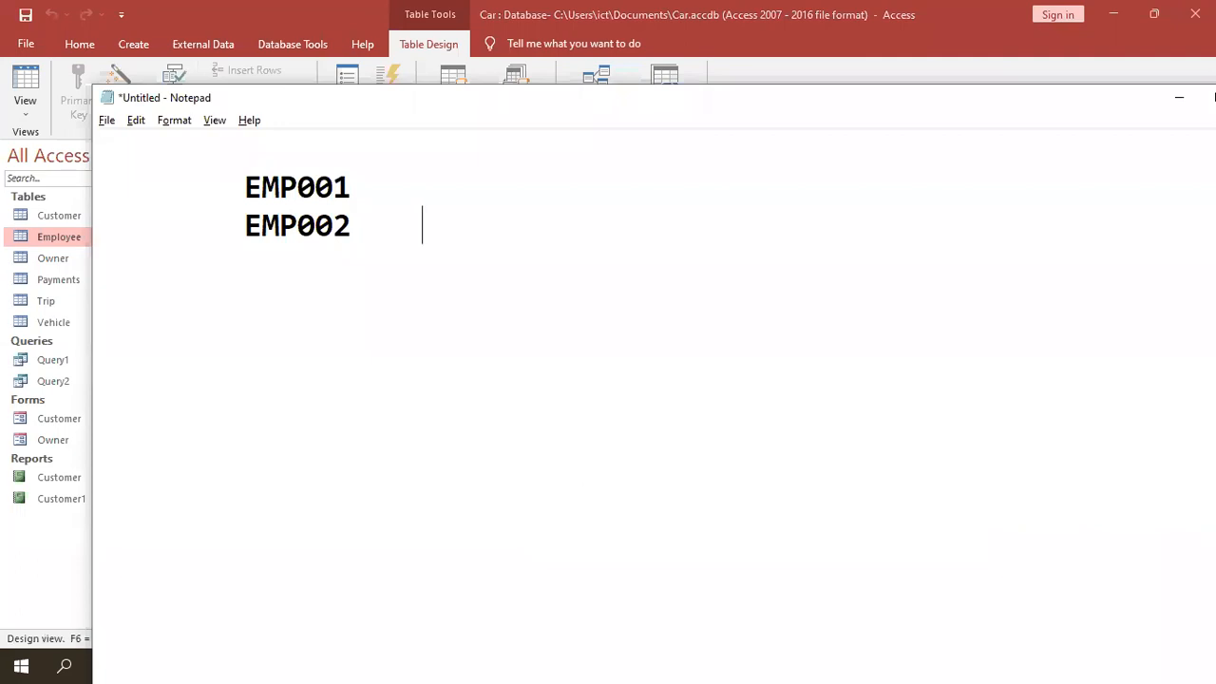
{"action": "key", "text": "ctrl+v"}
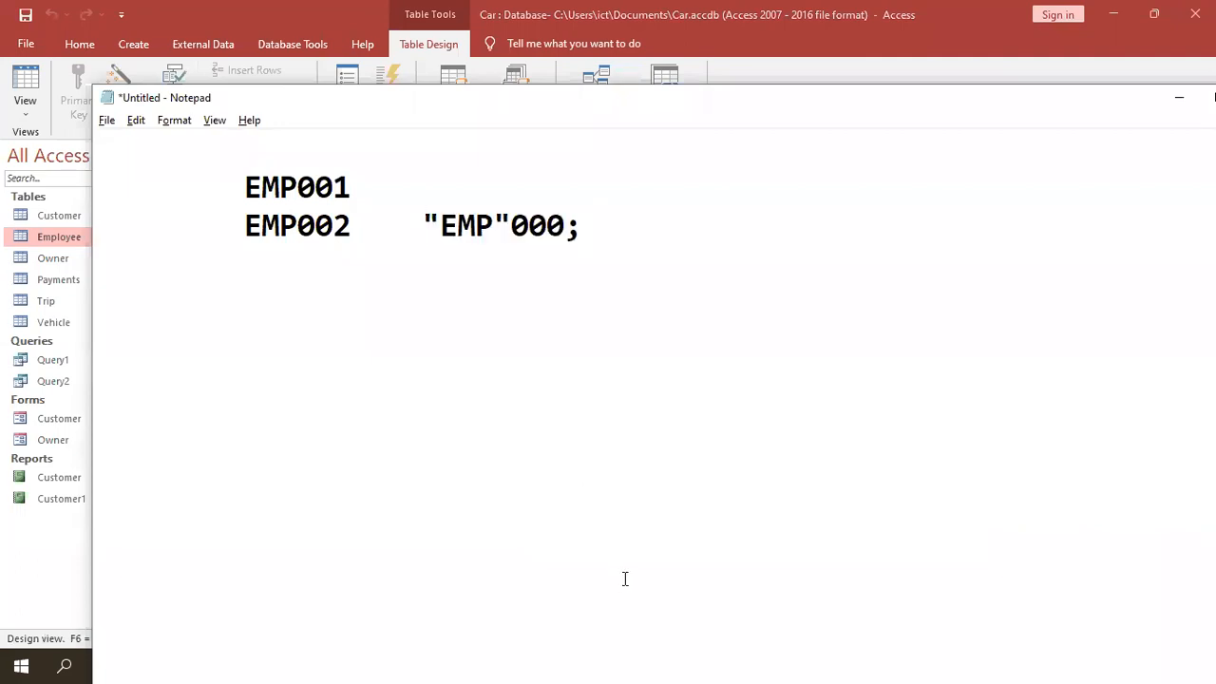
{"action": "left_click", "coordinate": [511, 226]}
{"action": "left_click_drag", "start_coordinate": [511, 226], "coordinate": [424, 228]}
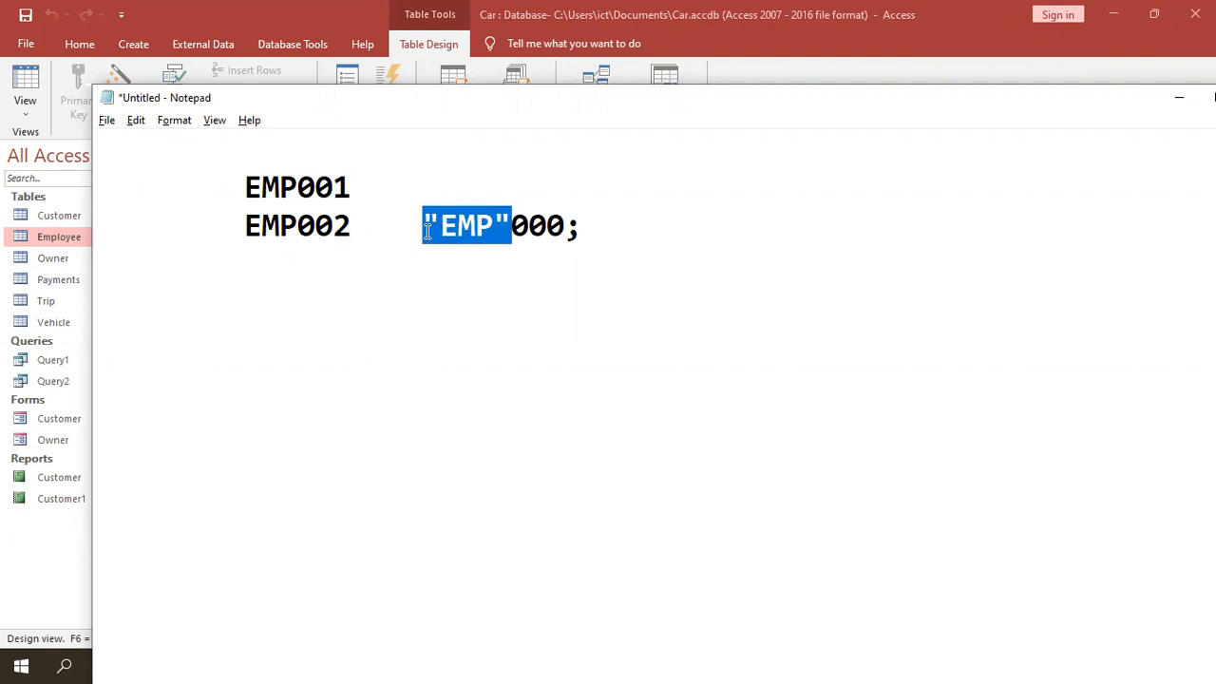
{"action": "double_click", "coordinate": [514, 229]}
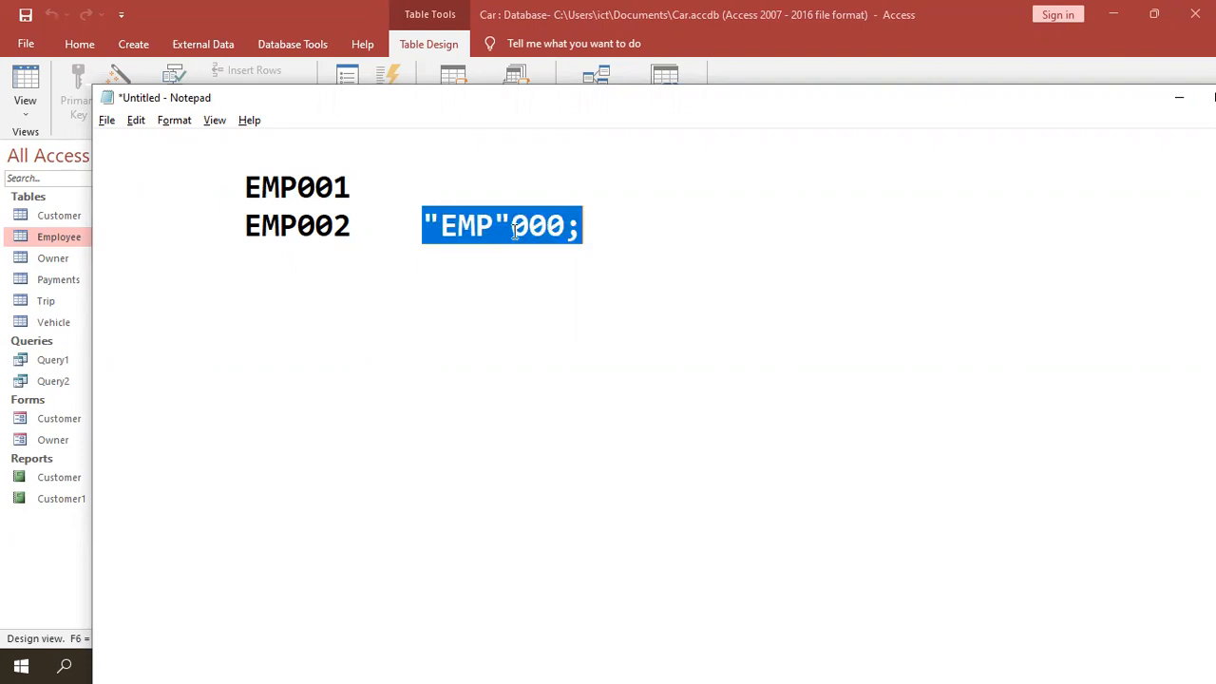
{"action": "left_click", "coordinate": [514, 227]}
{"action": "left_click_drag", "start_coordinate": [512, 228], "coordinate": [519, 227]}
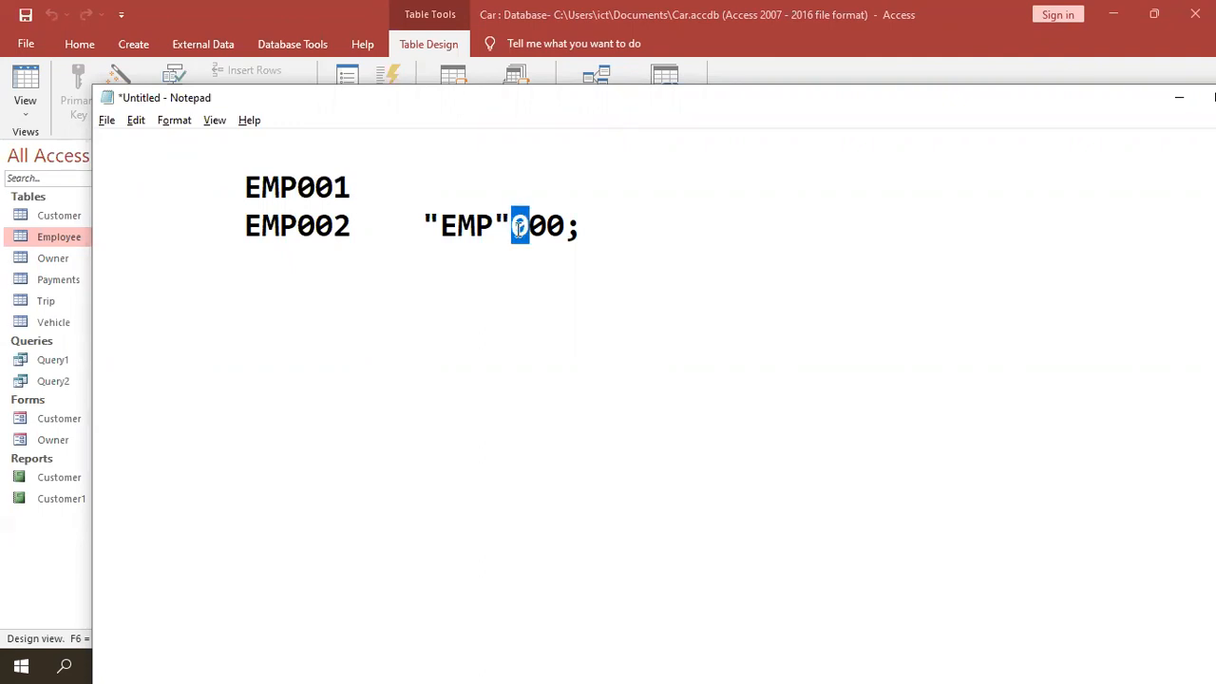
{"action": "left_click", "coordinate": [532, 226]}
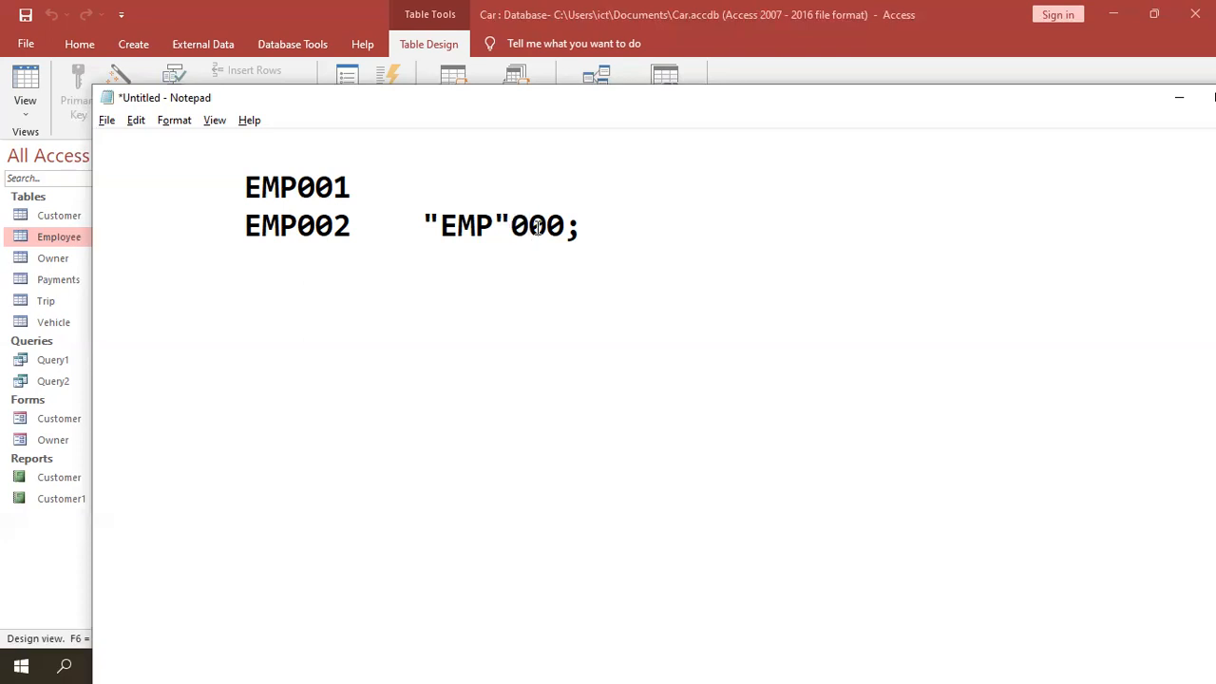
{"action": "left_click", "coordinate": [613, 235]}
{"action": "key", "text": "Return"}
{"action": "key", "text": "Tab"}
- Add sample IDs ENV002 and WEC0023 on indented lines in the notes
{"action": "type", "text": "ENV00"}
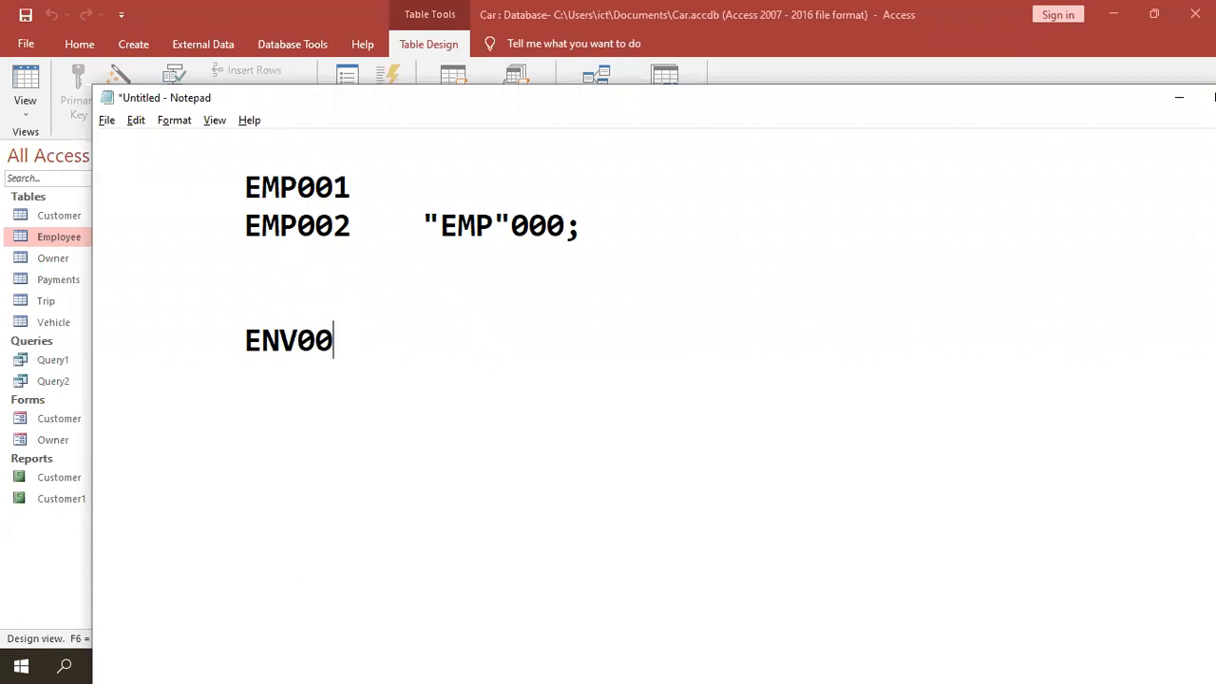
{"action": "type", "text": "2"}
{"action": "key", "text": "Return"}
{"action": "key", "text": "Tab"}
{"action": "type", "text": "WEC0023"}
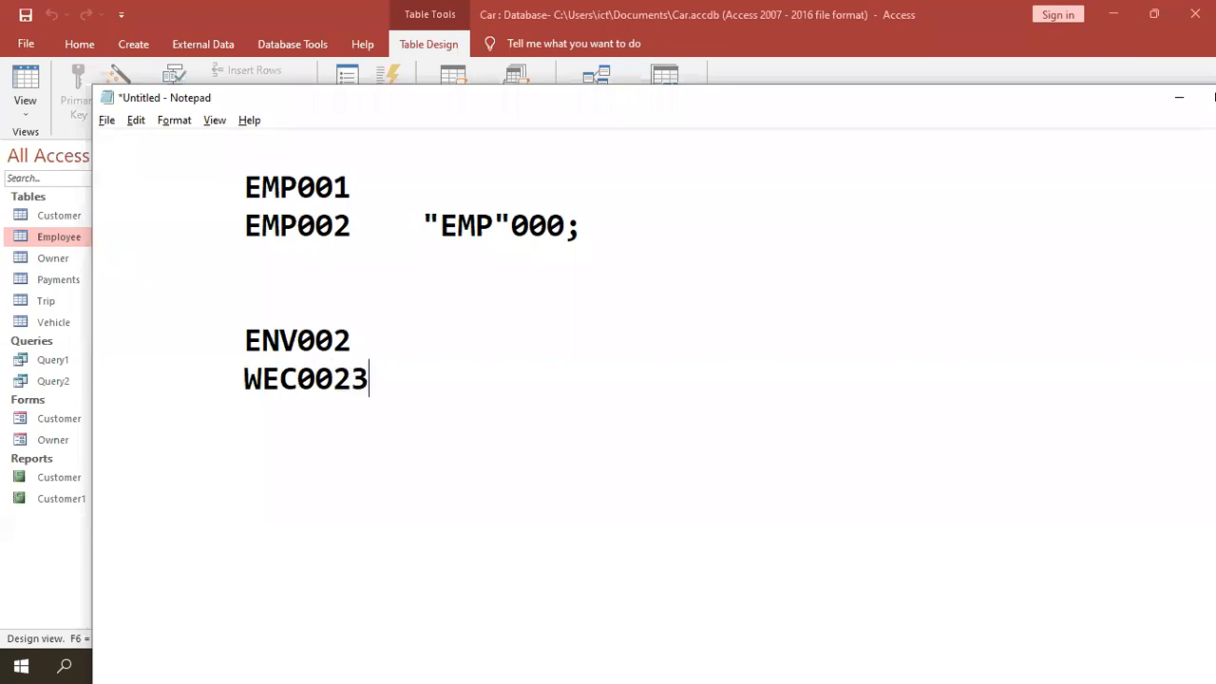
{"action": "key", "text": "Return"}
{"action": "type", "text": "DERX0"}
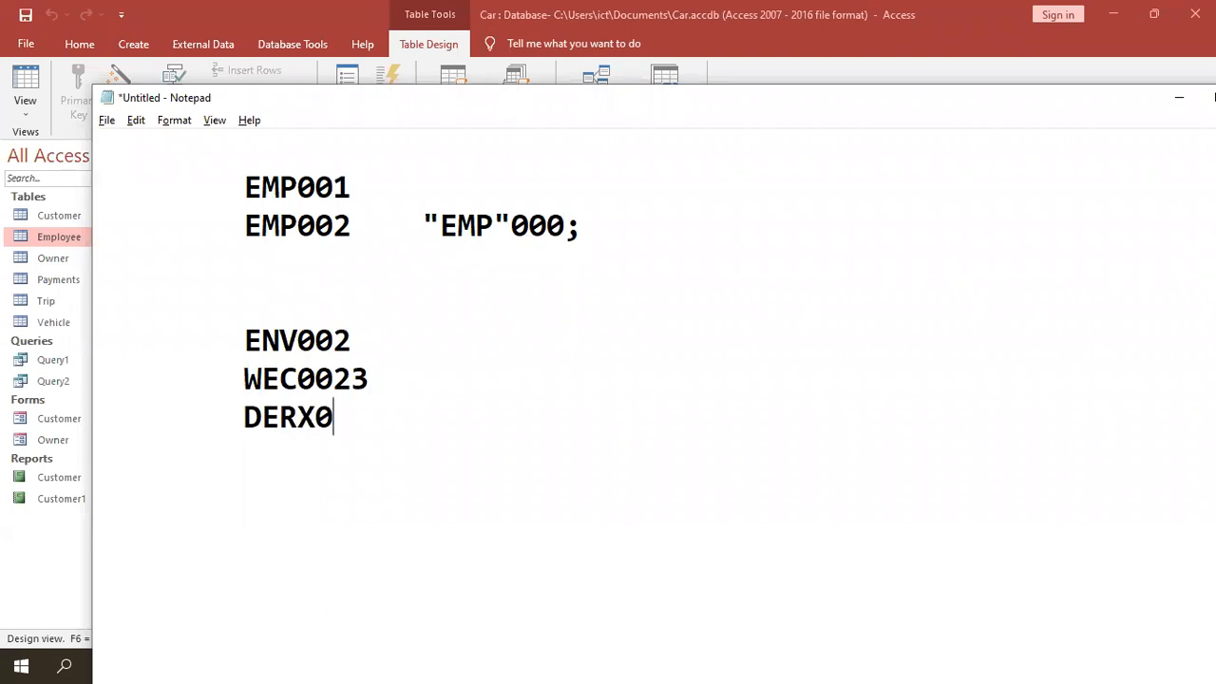
{"action": "type", "text": "0"}
{"action": "key", "text": "BackSpace"}
{"action": "key", "text": "BackSpace"}
{"action": "key", "text": "BackSpace"}
{"action": "key", "text": "BackSpace"}
{"action": "key", "text": "BackSpace"}
{"action": "key", "text": "BackSpace"}
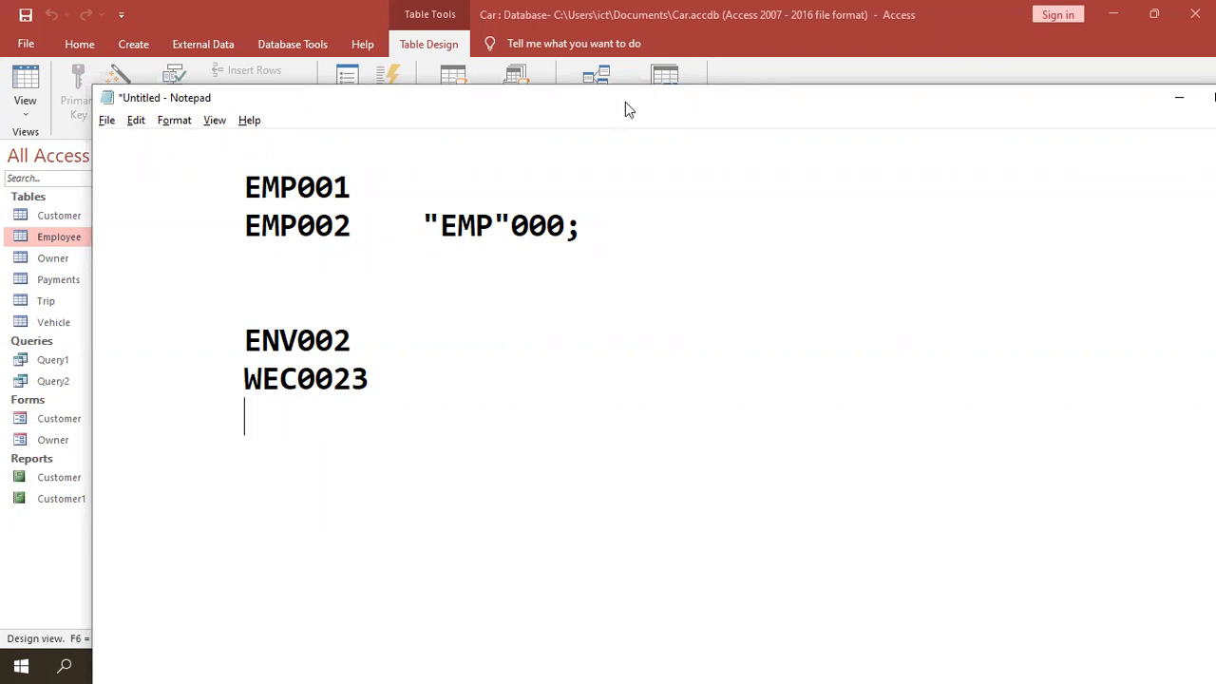
- Highlight the letter prefixes and digit parts of ENV002 and WEC0023
{"action": "left_click", "coordinate": [245, 340]}
{"action": "left_click_drag", "start_coordinate": [245, 340], "coordinate": [370, 369]}
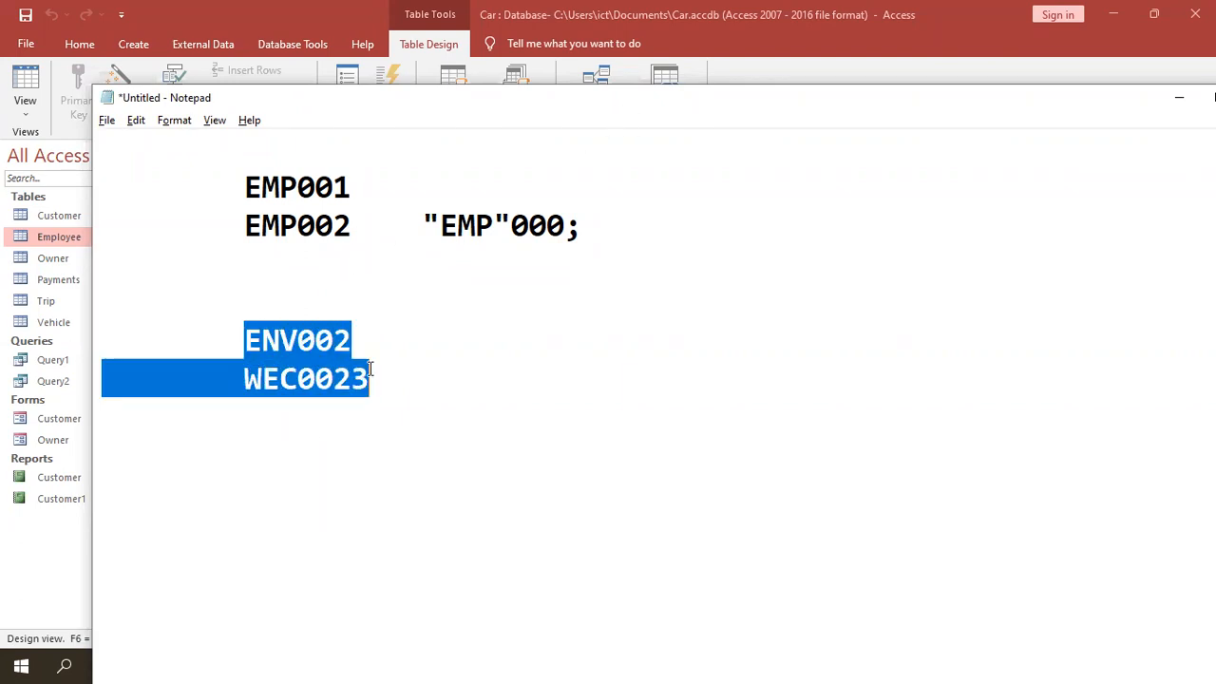
{"action": "left_click", "coordinate": [370, 371]}
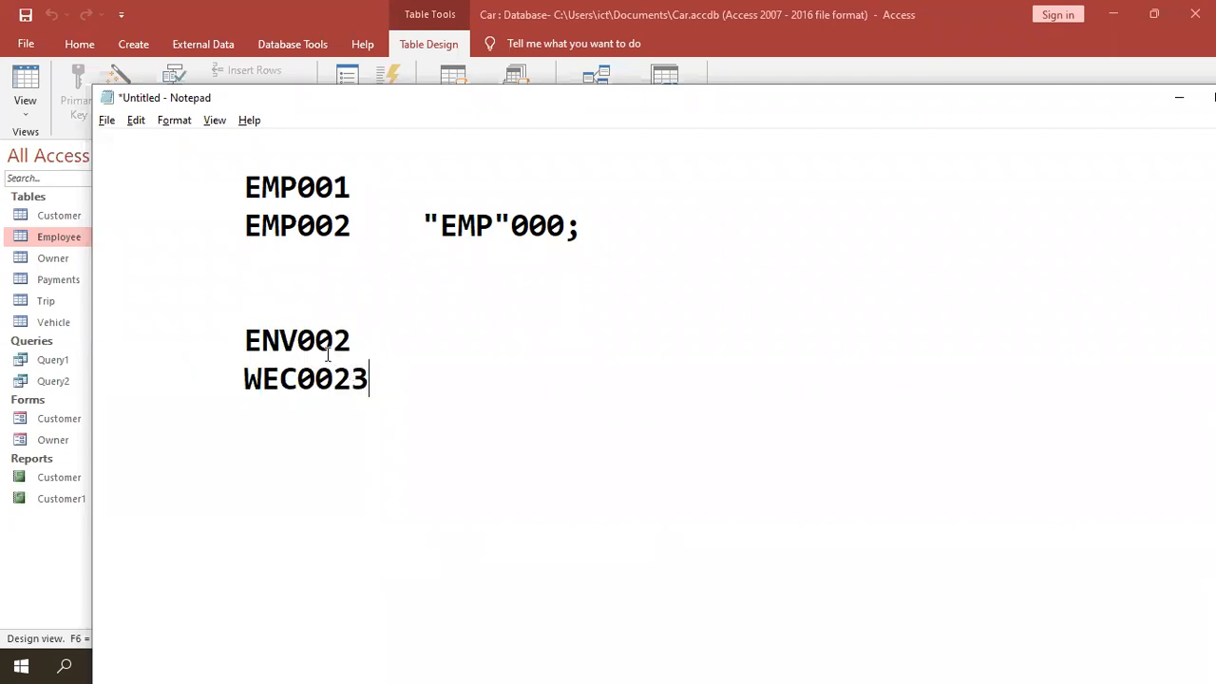
{"action": "left_click_drag", "start_coordinate": [246, 340], "coordinate": [294, 338]}
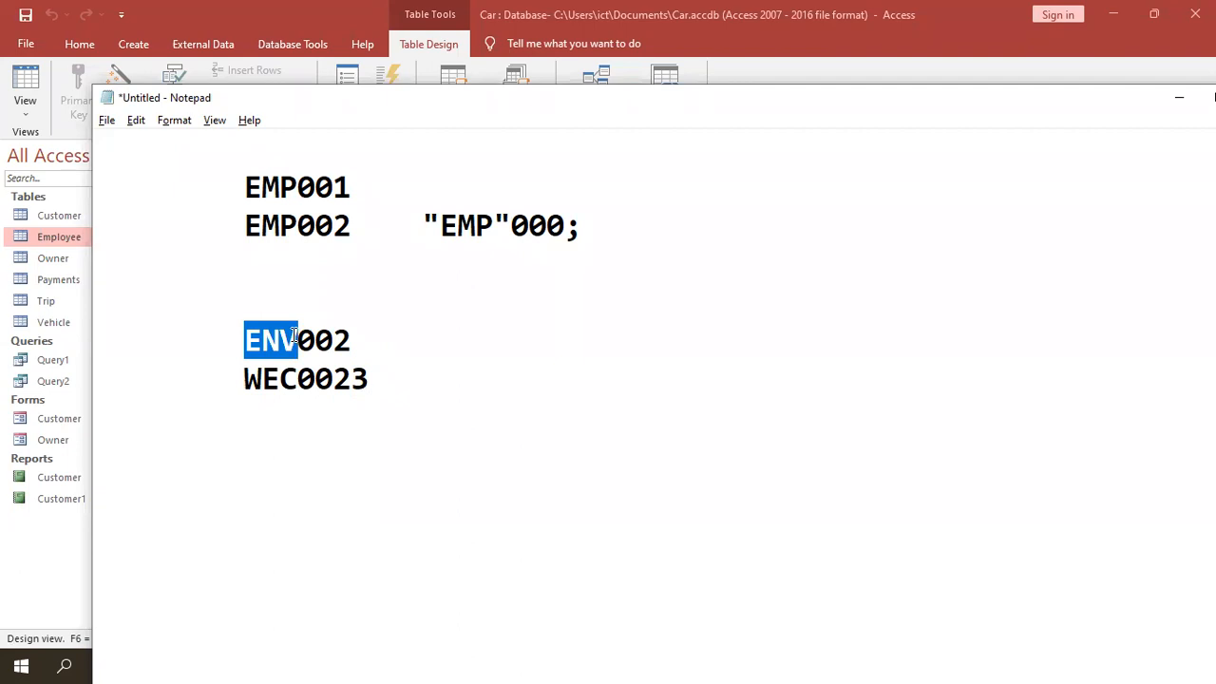
{"action": "left_click_drag", "start_coordinate": [245, 378], "coordinate": [296, 380]}
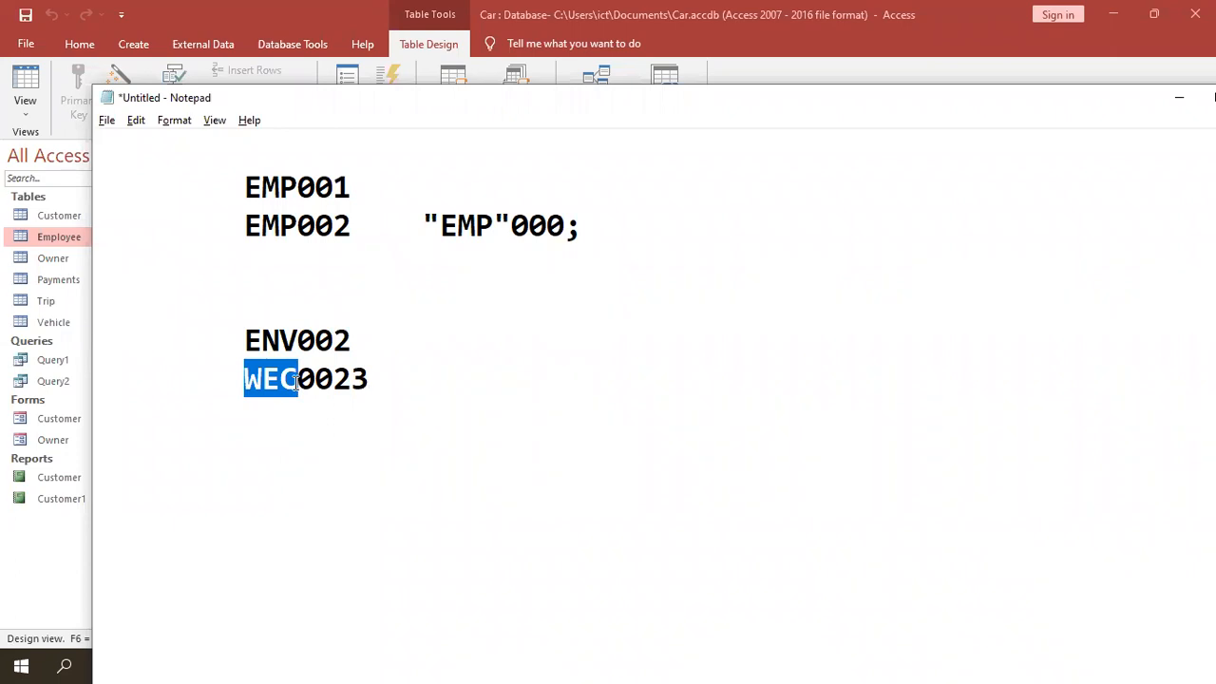
{"action": "left_click_drag", "start_coordinate": [300, 340], "coordinate": [393, 356]}
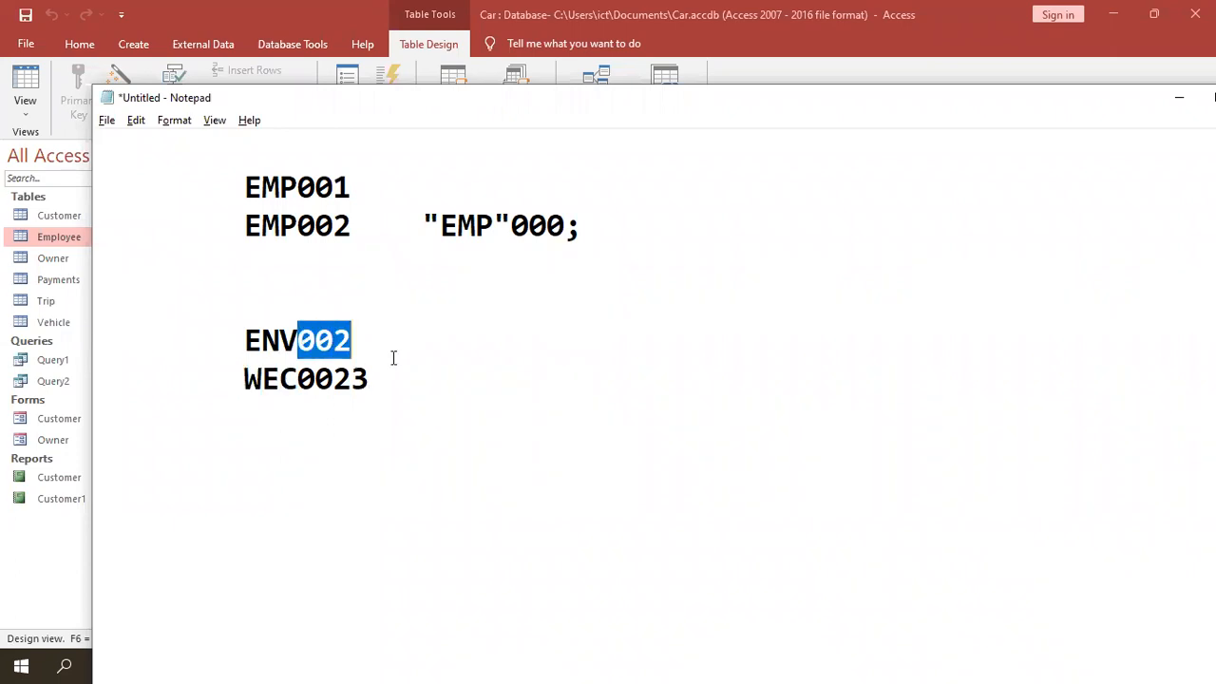
{"action": "left_click_drag", "start_coordinate": [299, 382], "coordinate": [412, 393]}
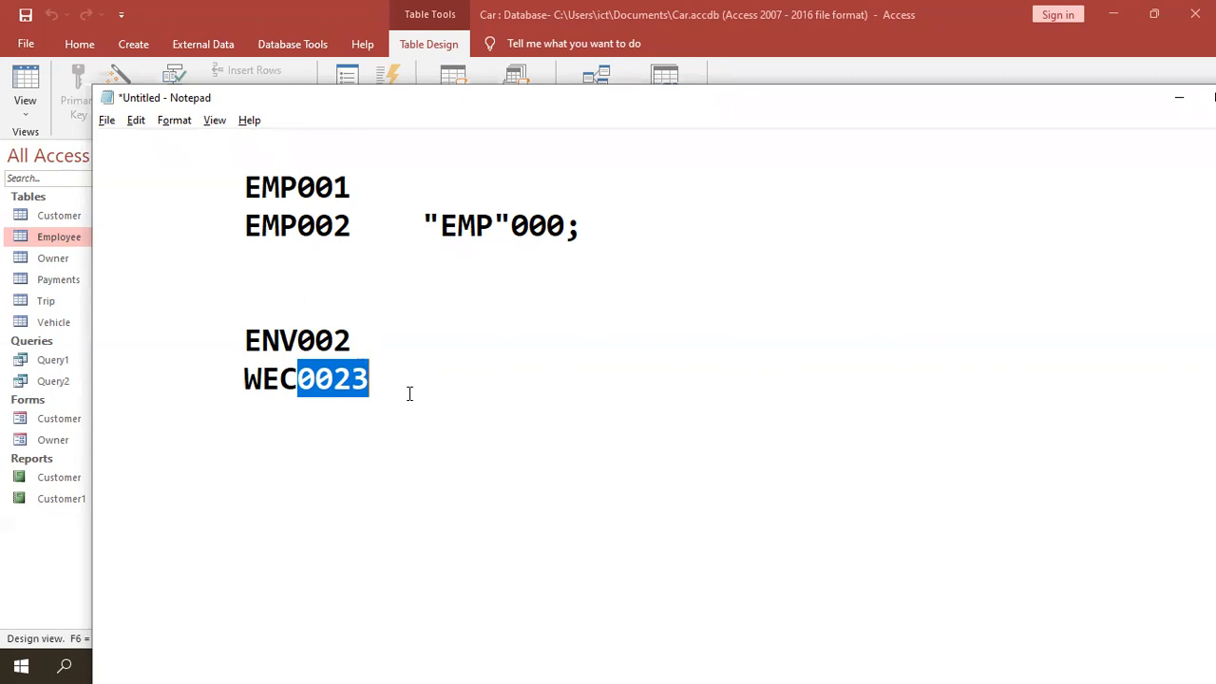
- Push the "EMP"000; mask right with a tab and align the gap after WEC0023
{"action": "left_click", "coordinate": [421, 380]}
{"action": "key", "text": "Tab"}
{"action": "key", "text": "Tab"}
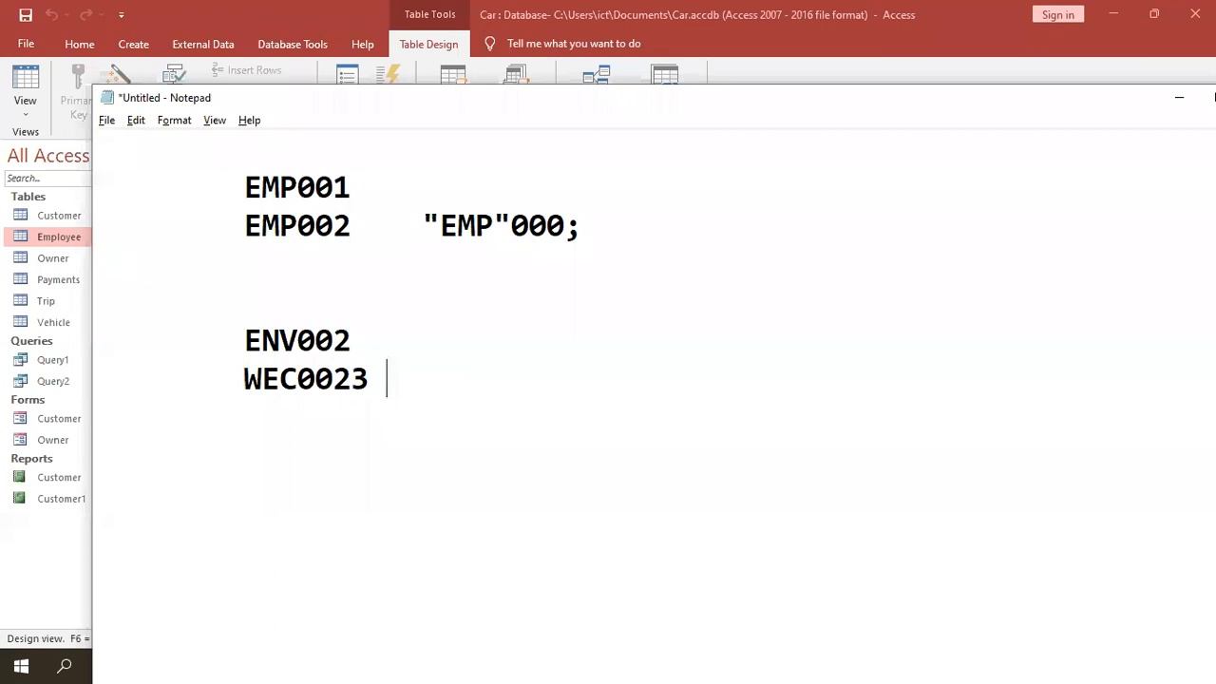
{"action": "key", "text": "BackSpace"}
{"action": "left_click", "coordinate": [423, 224]}
{"action": "key", "text": "Tab"}
{"action": "left_click", "coordinate": [385, 378]}
{"action": "key", "text": "Tab"}
{"action": "key", "text": "Tab"}
{"action": "key", "text": "BackSpace"}
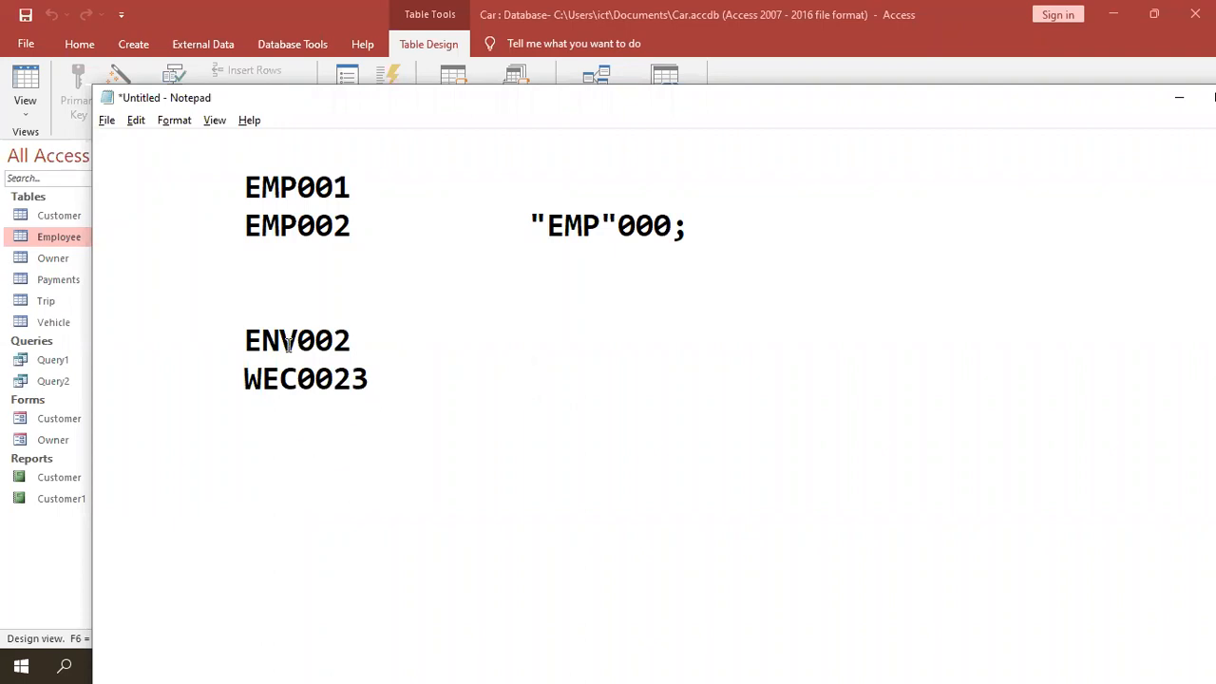
- Mark the ENV letters of ENV002, then bring up the Firefox input-mask cheat sheet
{"action": "double_click", "coordinate": [247, 339]}
{"action": "left_click", "coordinate": [247, 339]}
{"action": "left_click_drag", "start_coordinate": [247, 339], "coordinate": [296, 342]}
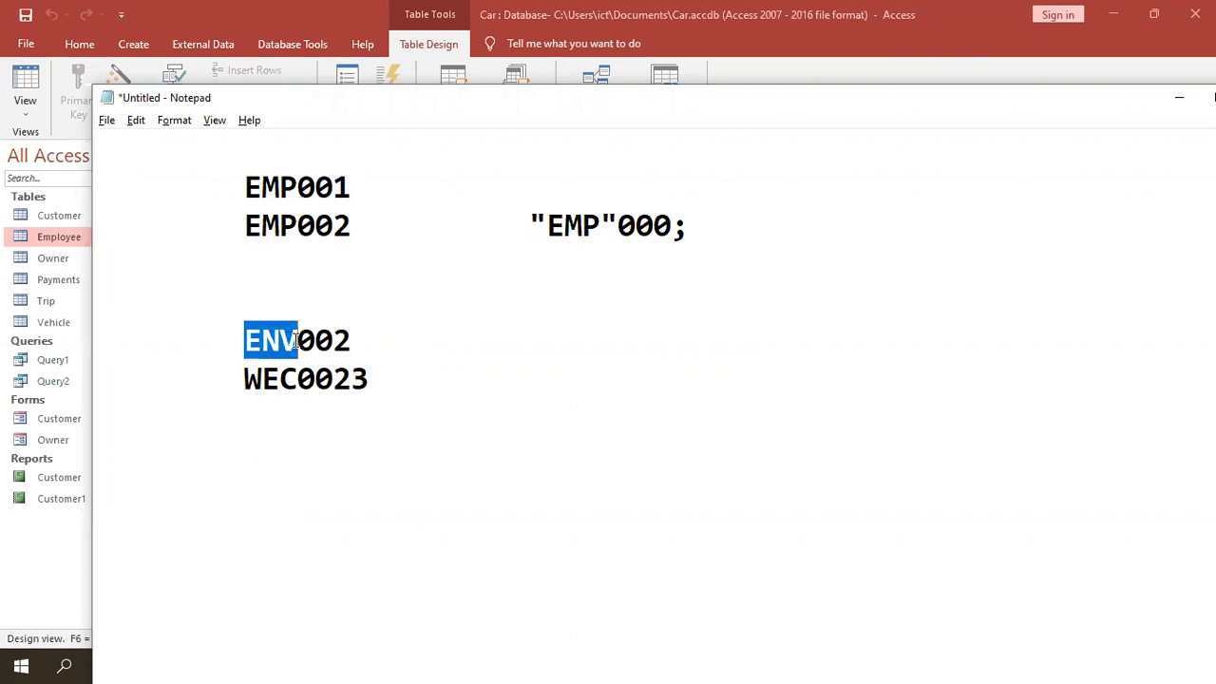
{"action": "key", "text": "alt+Tab"}
{"action": "key", "text": "alt+Tab"}
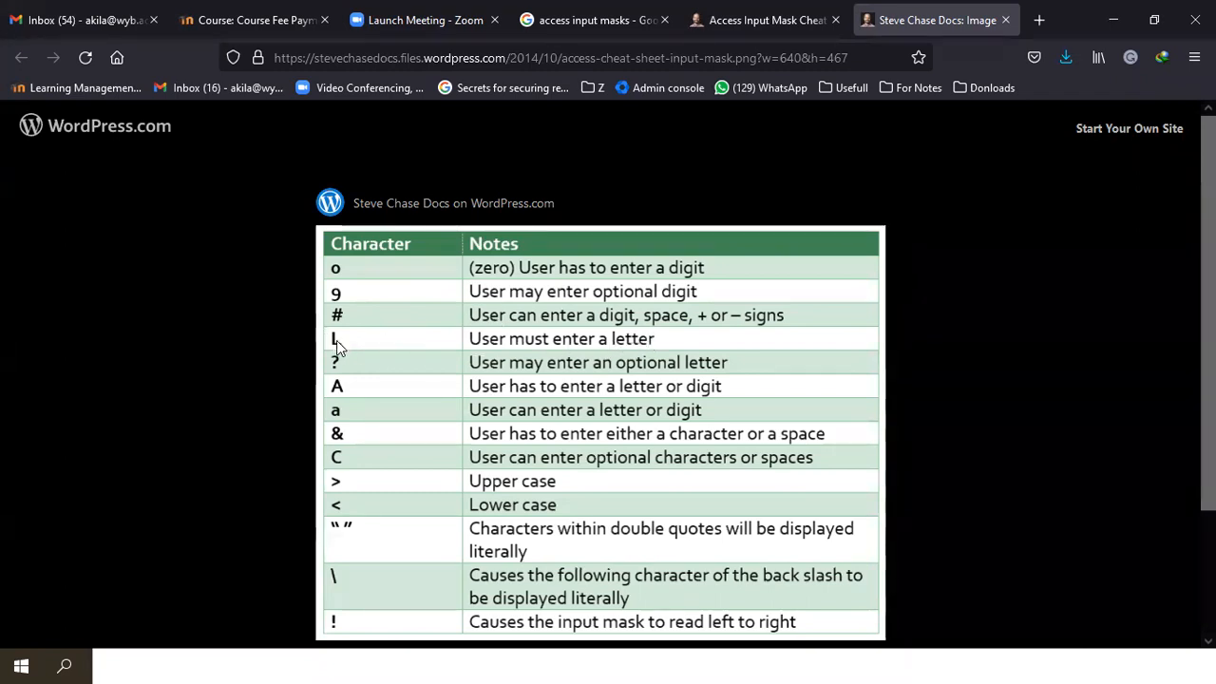
- Start the WEC0023 mask draft with LLL in a column beside it in Notepad
{"action": "key", "text": "alt+Tab"}
{"action": "left_click", "coordinate": [439, 361]}
{"action": "key", "text": "Tab"}
{"action": "key", "text": "Tab"}
{"action": "type", "text": "LLL"}
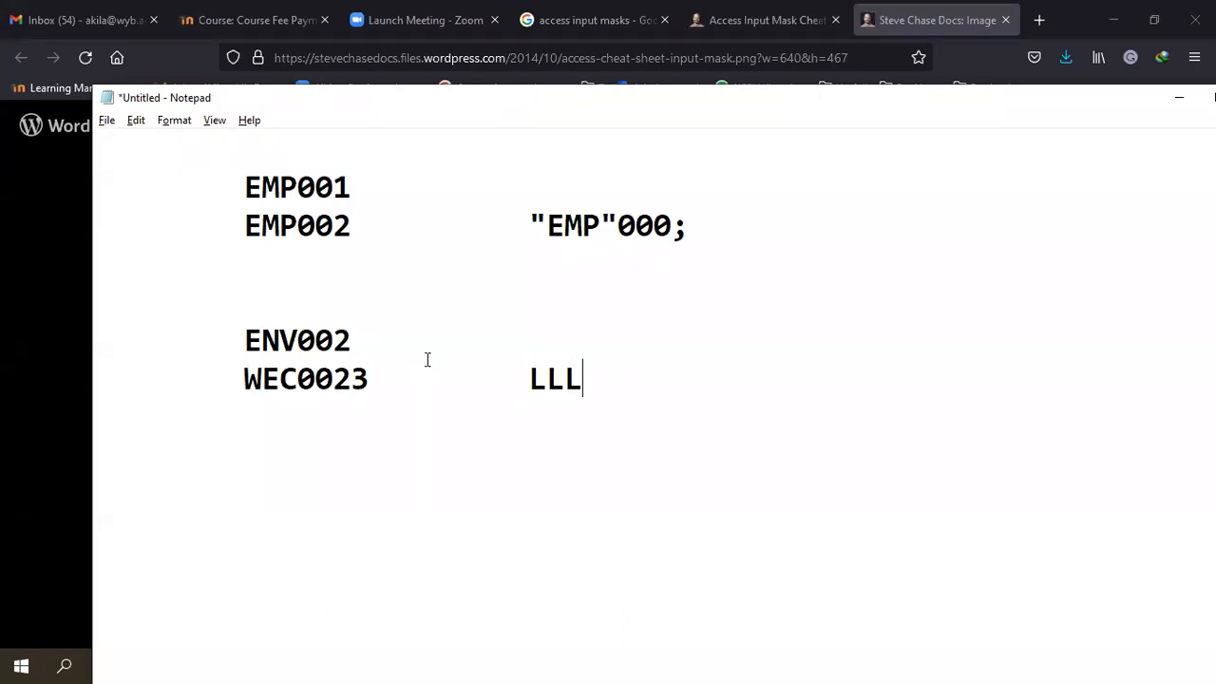
- Compare the digit parts of ENV002 and WEC0023 against the input-mask cheat sheet
{"action": "left_click_drag", "start_coordinate": [298, 338], "coordinate": [351, 339]}
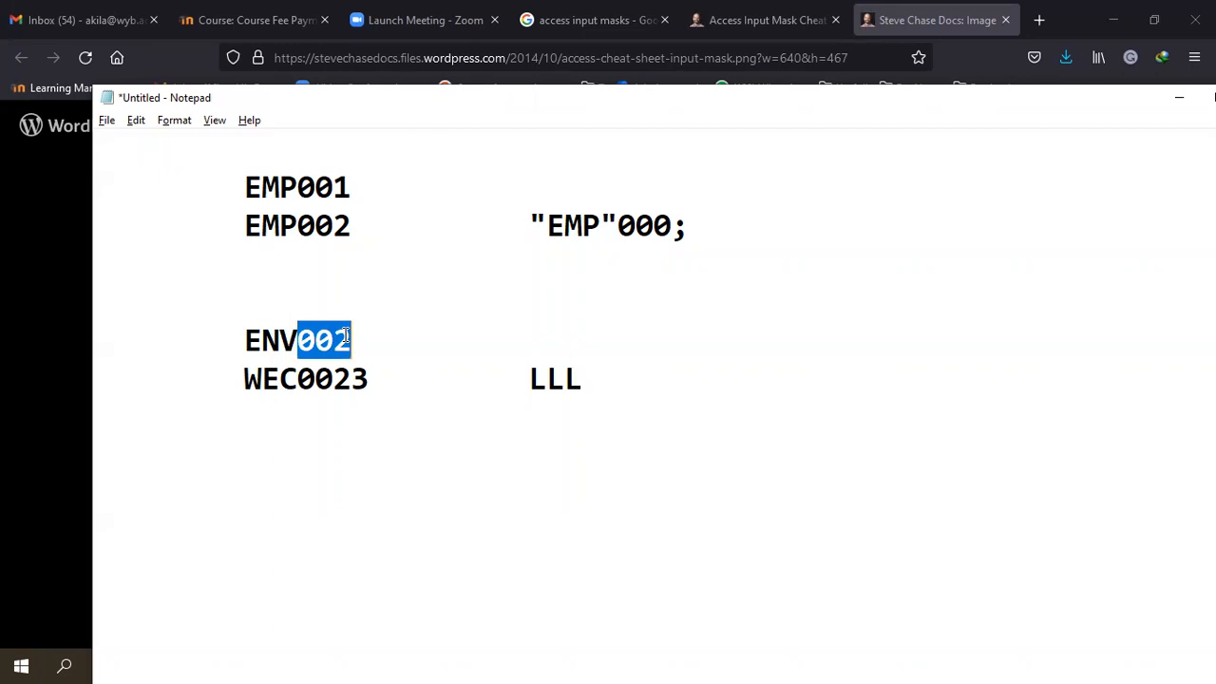
{"action": "left_click", "coordinate": [298, 379]}
{"action": "left_click_drag", "start_coordinate": [298, 379], "coordinate": [351, 379]}
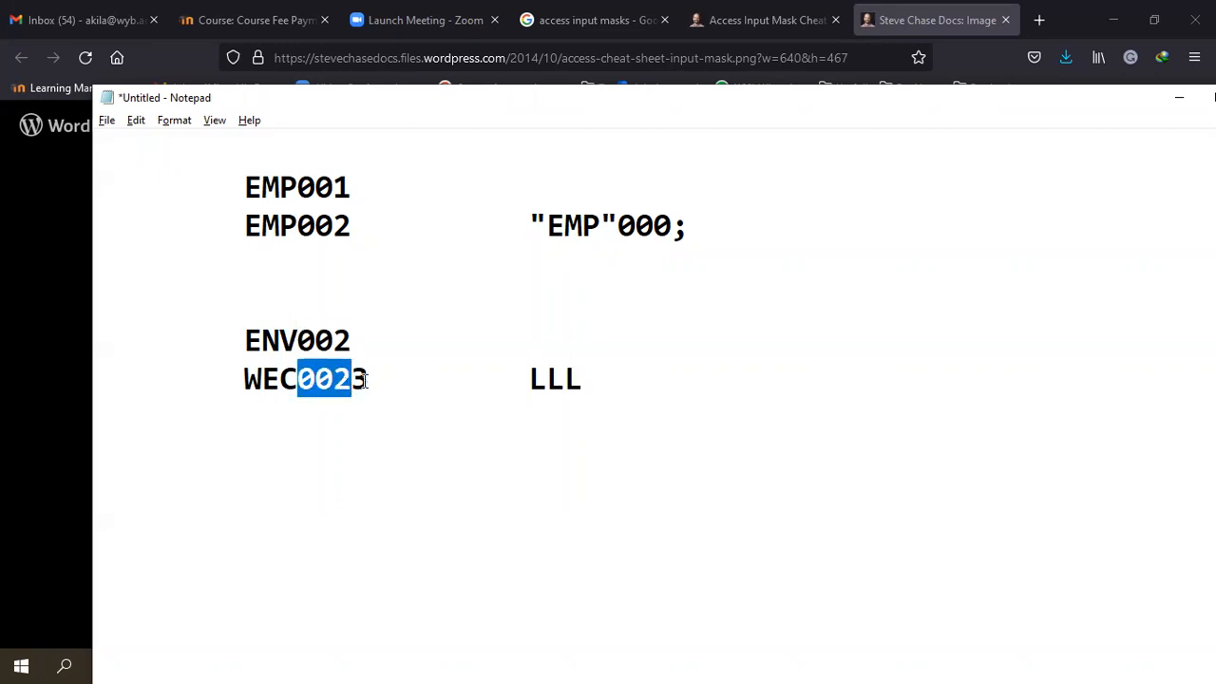
{"action": "key", "text": "alt+Tab"}
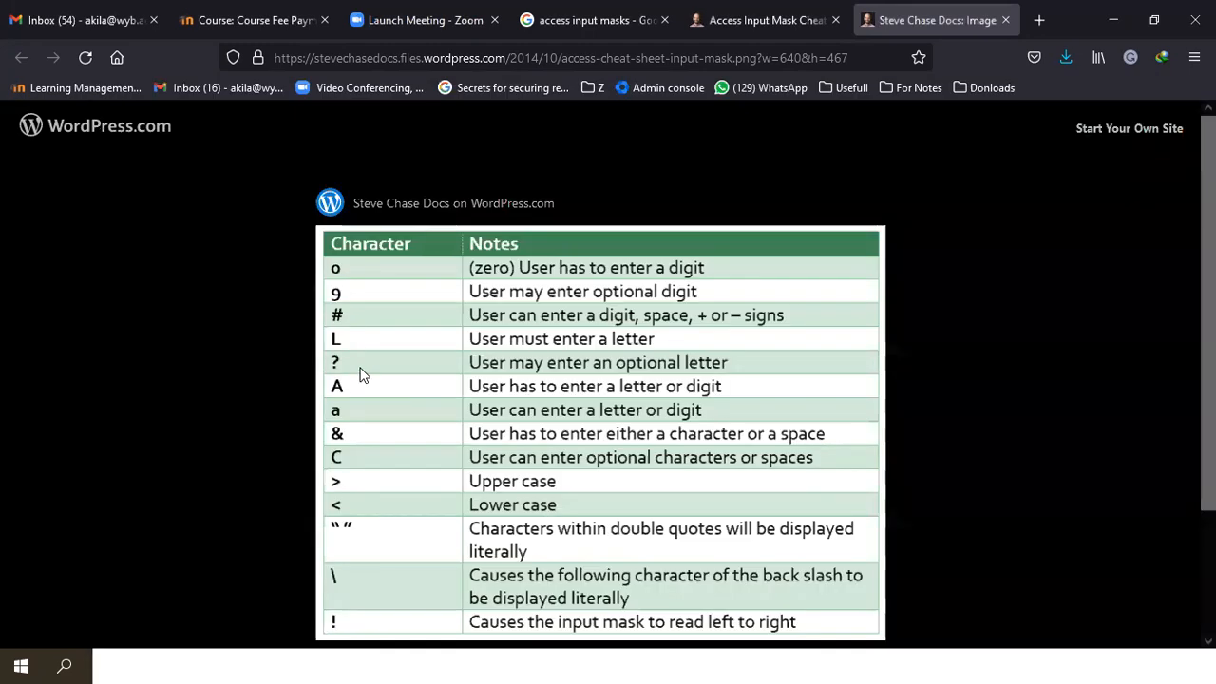
{"action": "key", "text": "alt+Tab"}
{"action": "left_click_drag", "start_coordinate": [367, 379], "coordinate": [300, 379]}
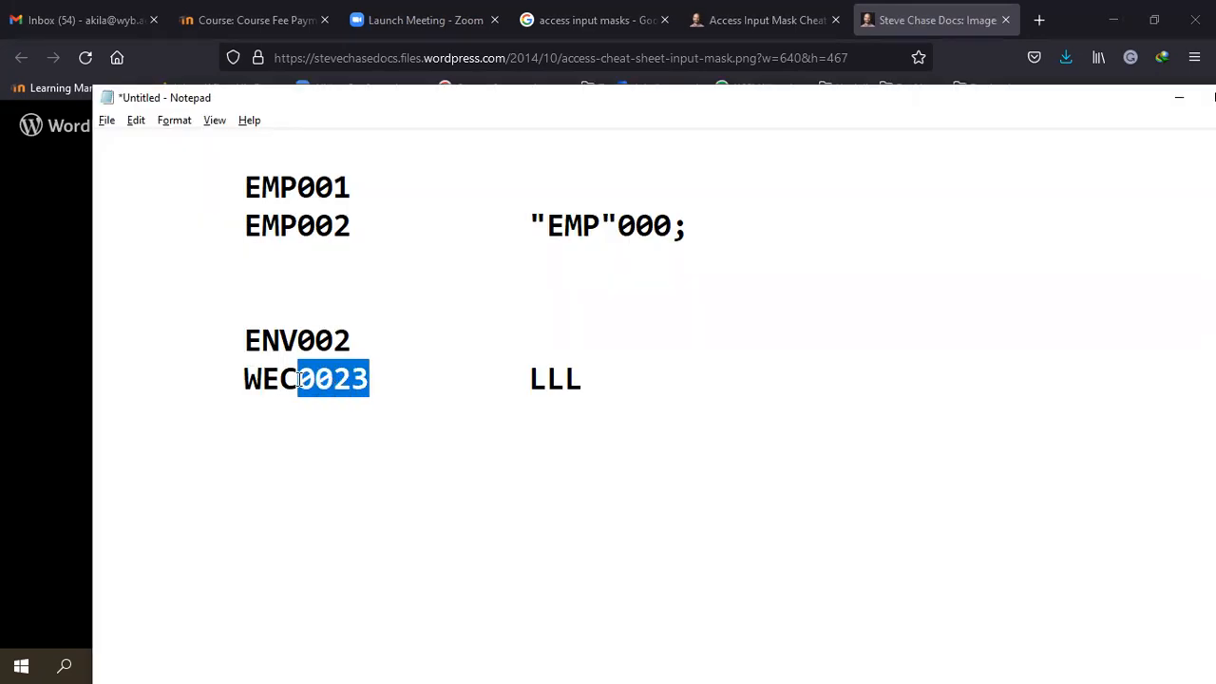
{"action": "left_click", "coordinate": [331, 342]}
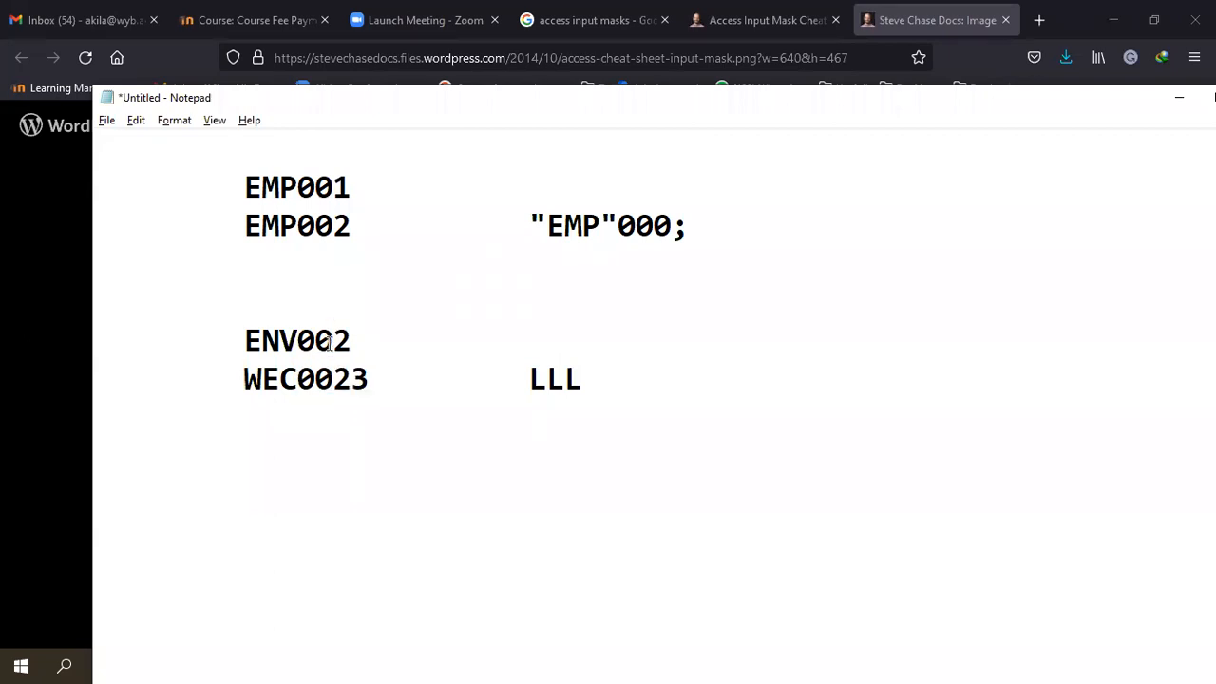
{"action": "key", "text": "alt+Tab"}
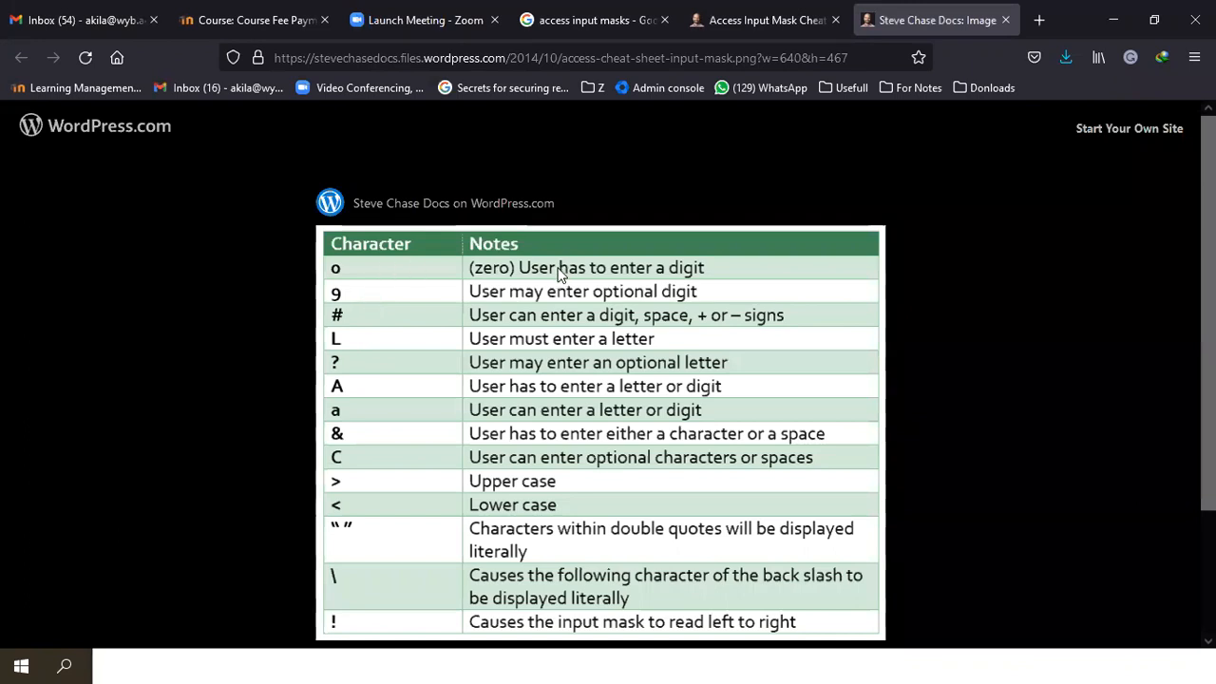
{"action": "key", "text": "alt+Tab"}
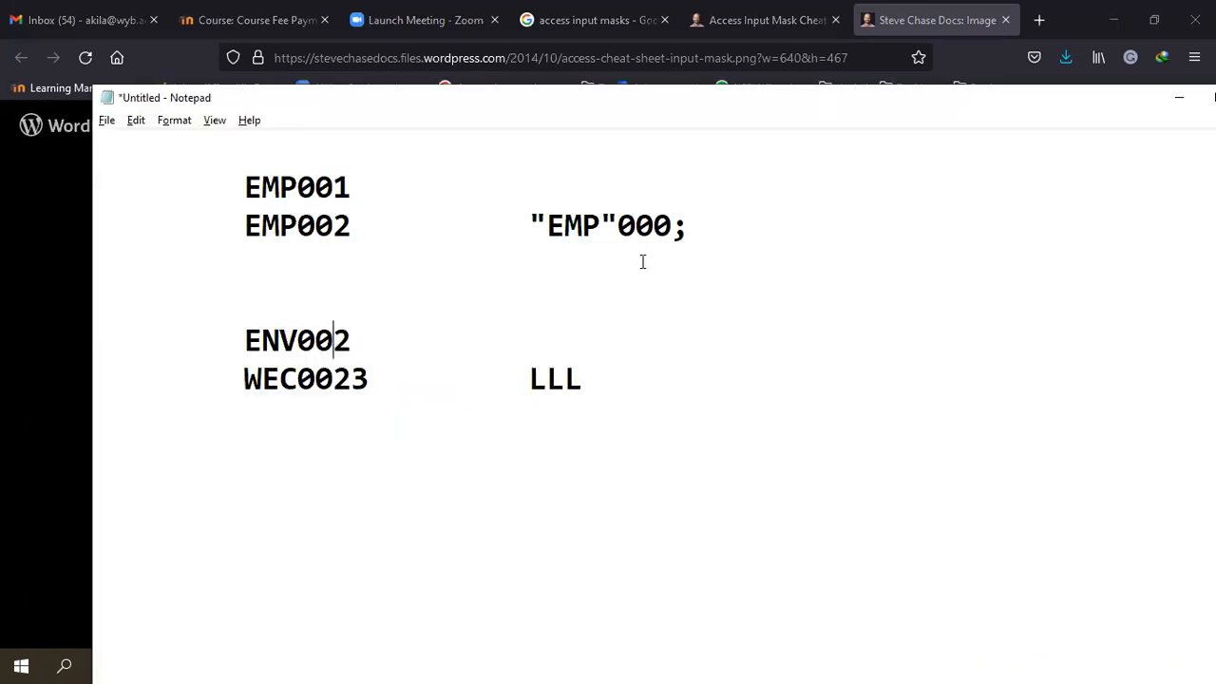
- Finish the draft mask as LLL0009;, copy it, and return to Access
{"action": "left_click", "coordinate": [598, 368]}
{"action": "type", "text": "000"}
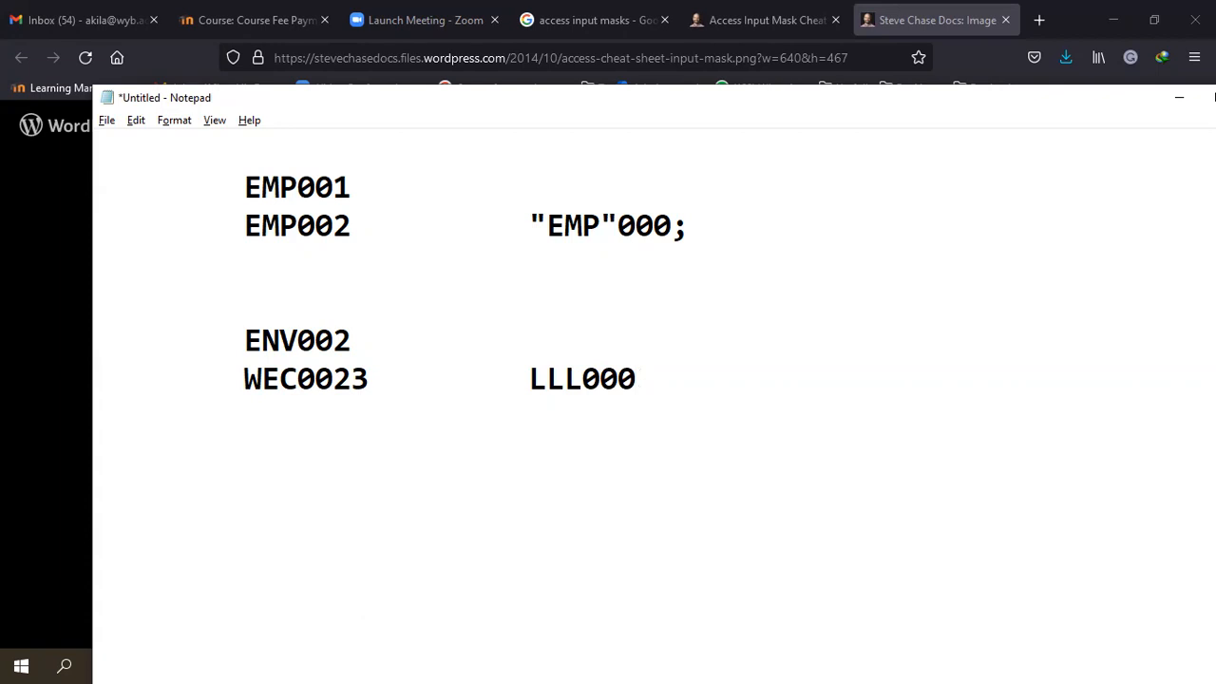
{"action": "key", "text": "alt+Tab"}
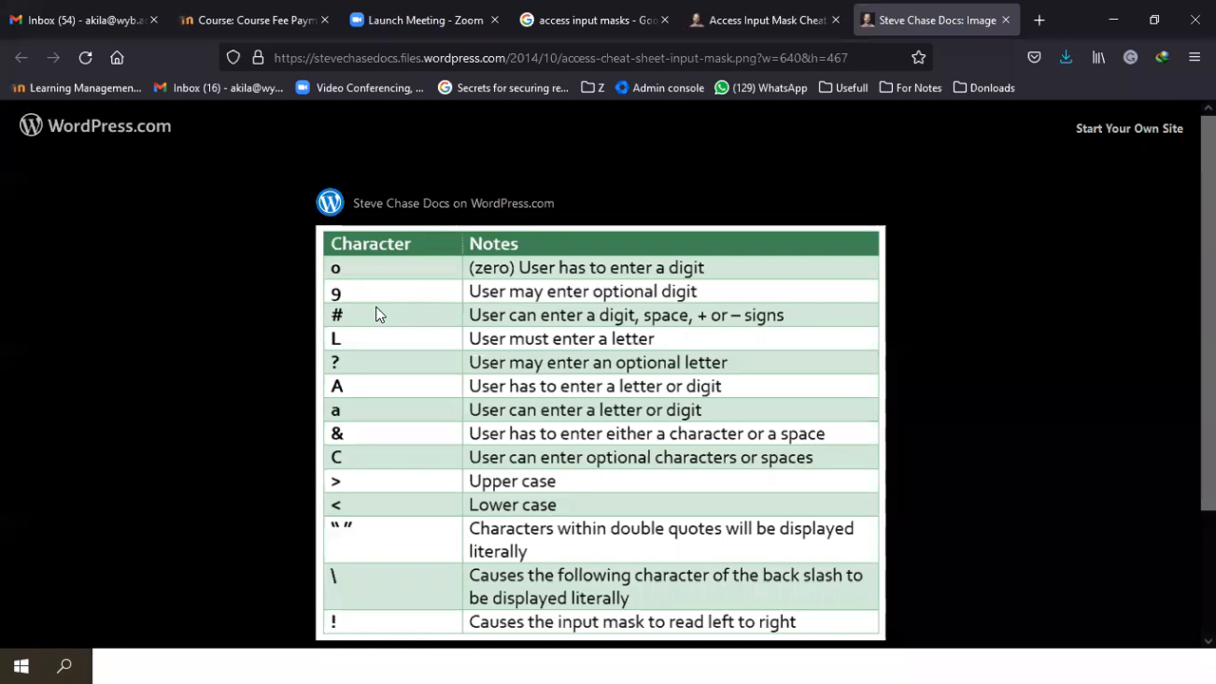
{"action": "key", "text": "alt+Tab"}
{"action": "type", "text": "9;"}
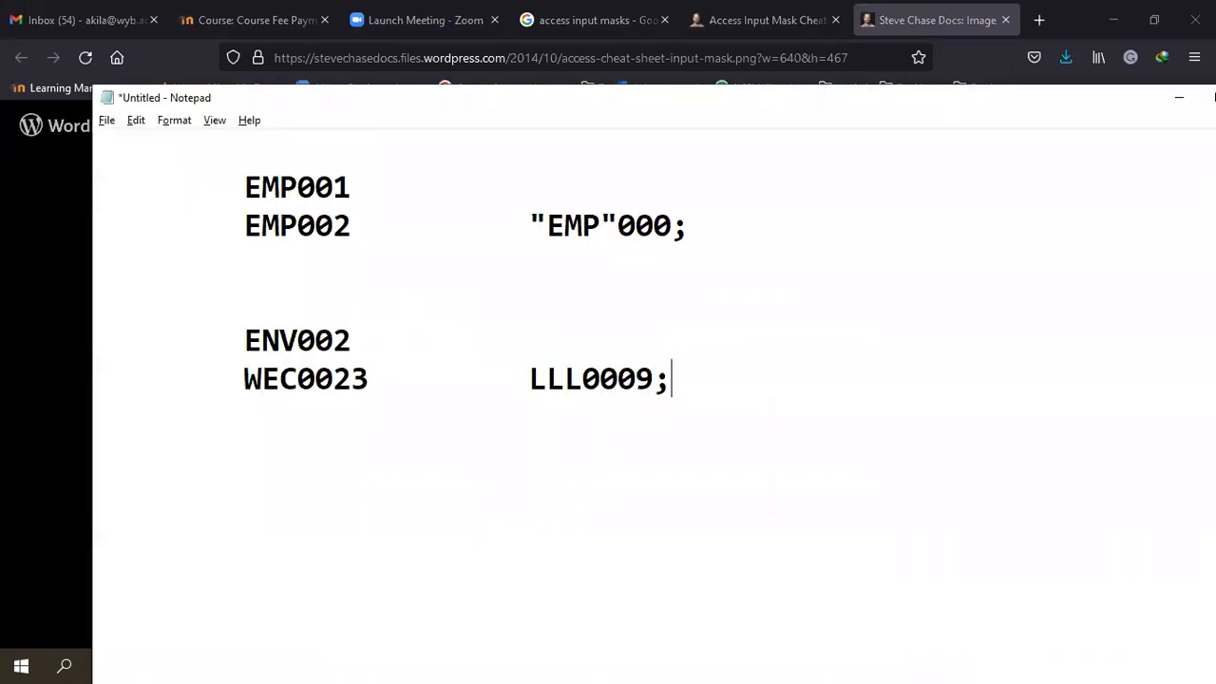
{"action": "left_click_drag", "start_coordinate": [654, 382], "coordinate": [518, 395]}
{"action": "key", "text": "ctrl+c"}
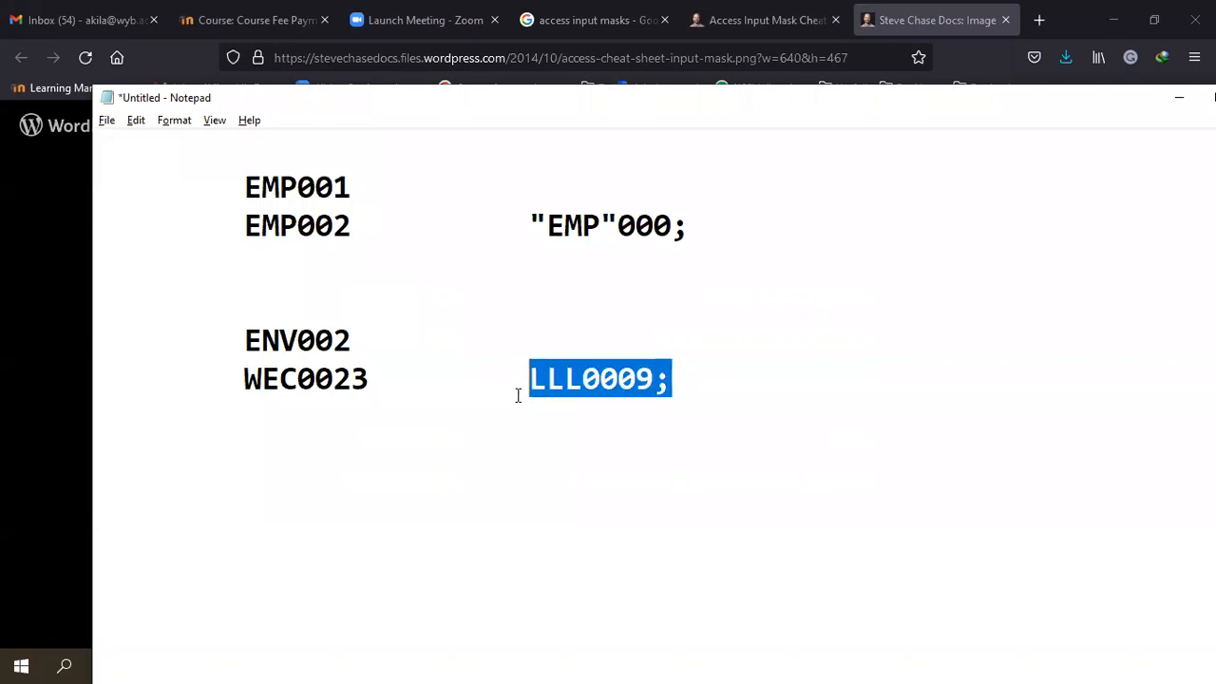
{"action": "key", "text": "alt+Tab"}
{"action": "key", "text": "Tab"}
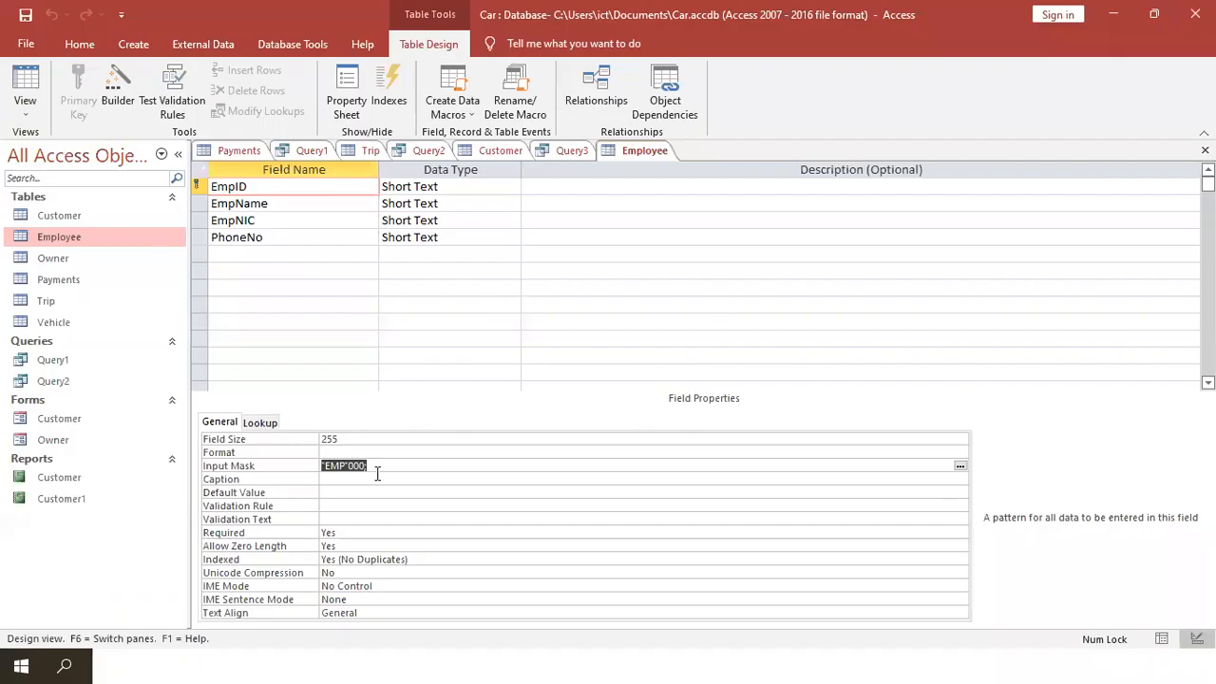
- Paste LLL0009; into EmpID's input mask and save the table into Datasheet View
{"action": "key", "text": "ctrl+v"}
{"action": "left_click", "coordinate": [26, 88]}
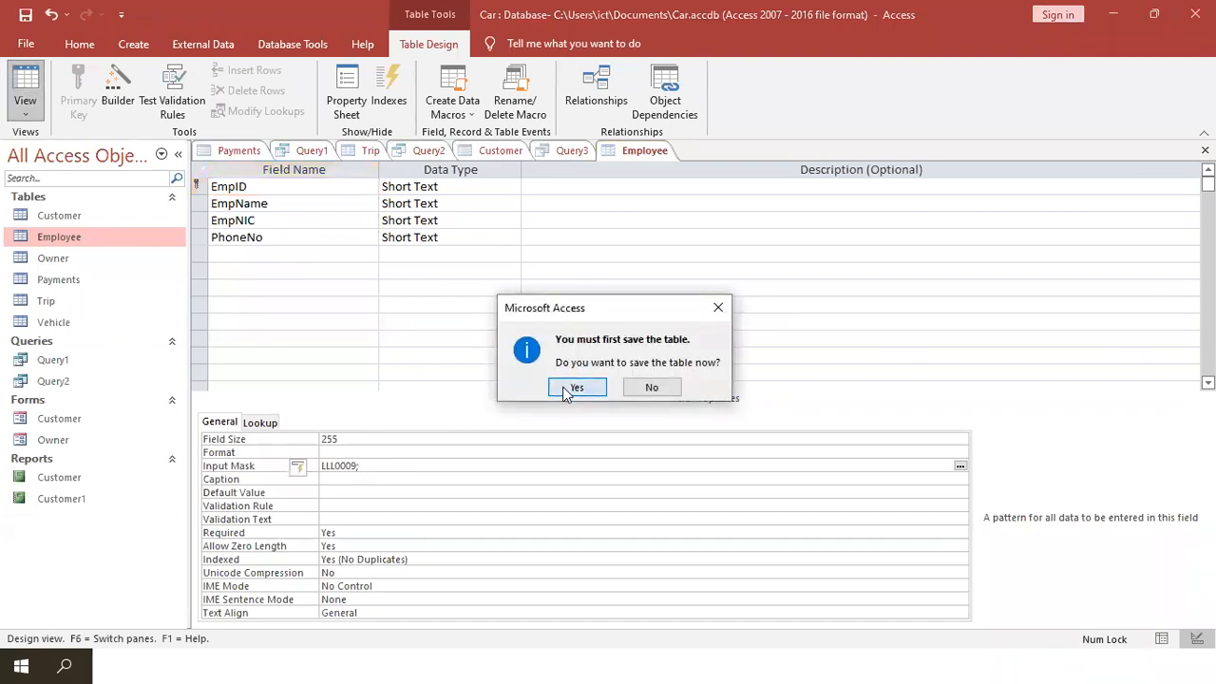
{"action": "left_click", "coordinate": [576, 387]}
- Test the mask with trial letters, ending with AAA003 as the first EmpID
{"action": "left_click", "coordinate": [250, 190]}
{"action": "left_click", "coordinate": [208, 190]}
{"action": "type", "text": "wwwwww"}
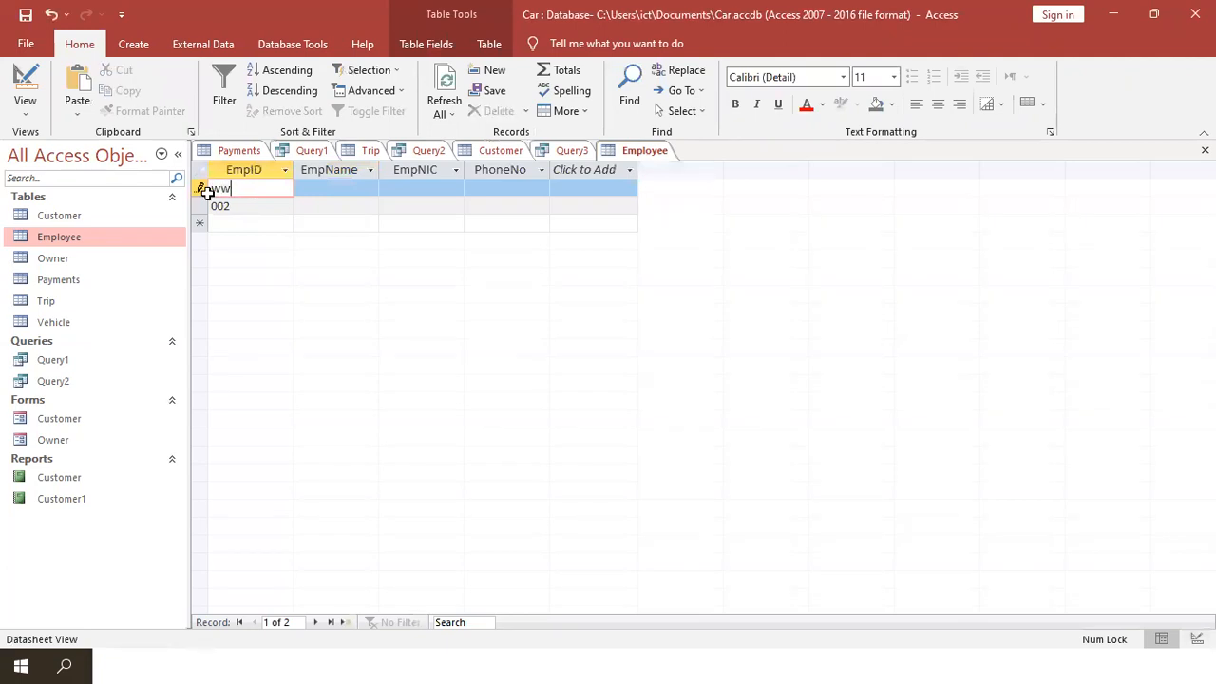
{"action": "key", "text": "BackSpace"}
{"action": "key", "text": "BackSpace"}
{"action": "key", "text": "BackSpace"}
{"action": "key", "text": "BackSpace"}
{"action": "key", "text": "BackSpace"}
{"action": "key", "text": "BackSpace"}
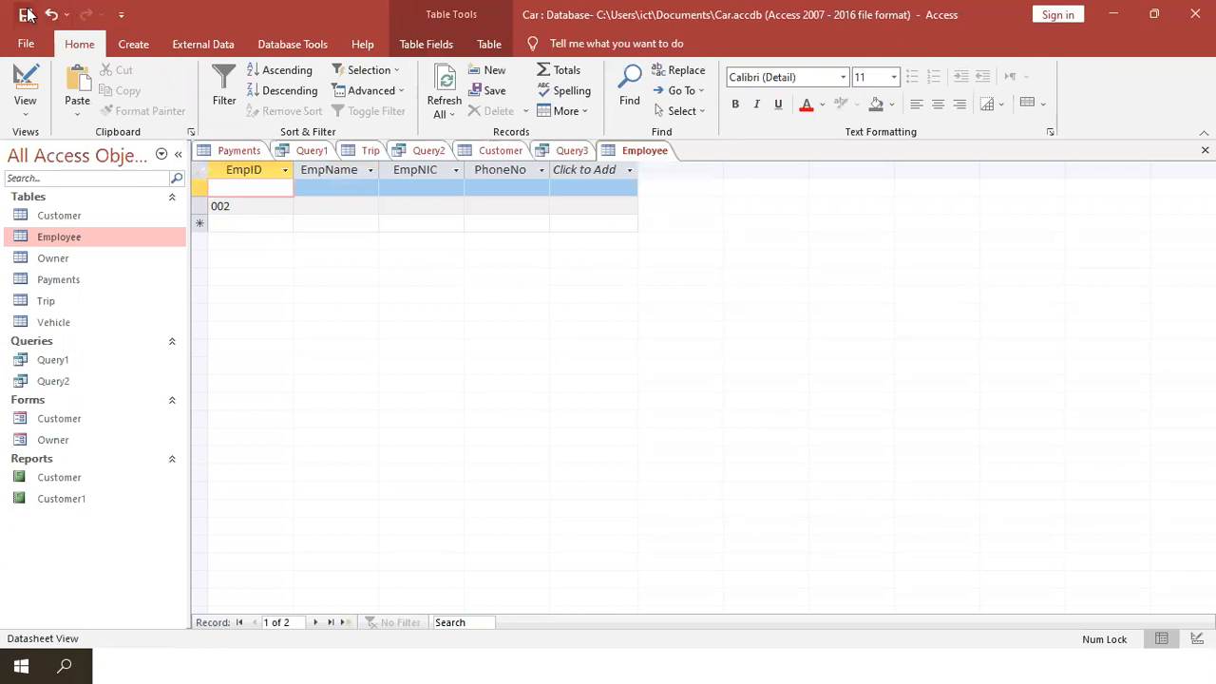
{"action": "left_click", "coordinate": [226, 187]}
{"action": "left_click_drag", "start_coordinate": [252, 192], "coordinate": [208, 194]}
{"action": "key", "text": "BackSpace"}
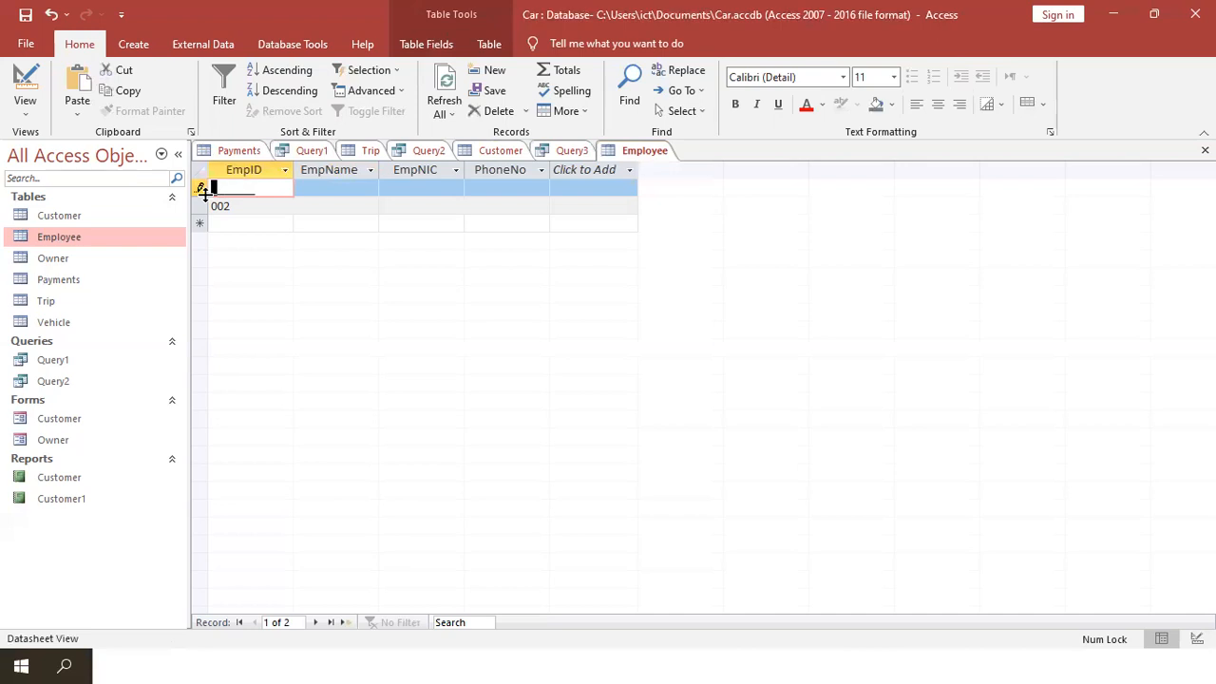
{"action": "type", "text": "AAA0032"}
- Clear the second record's old 002 EmpID value
{"action": "double_click", "coordinate": [226, 206]}
{"action": "key", "text": "BackSpace"}
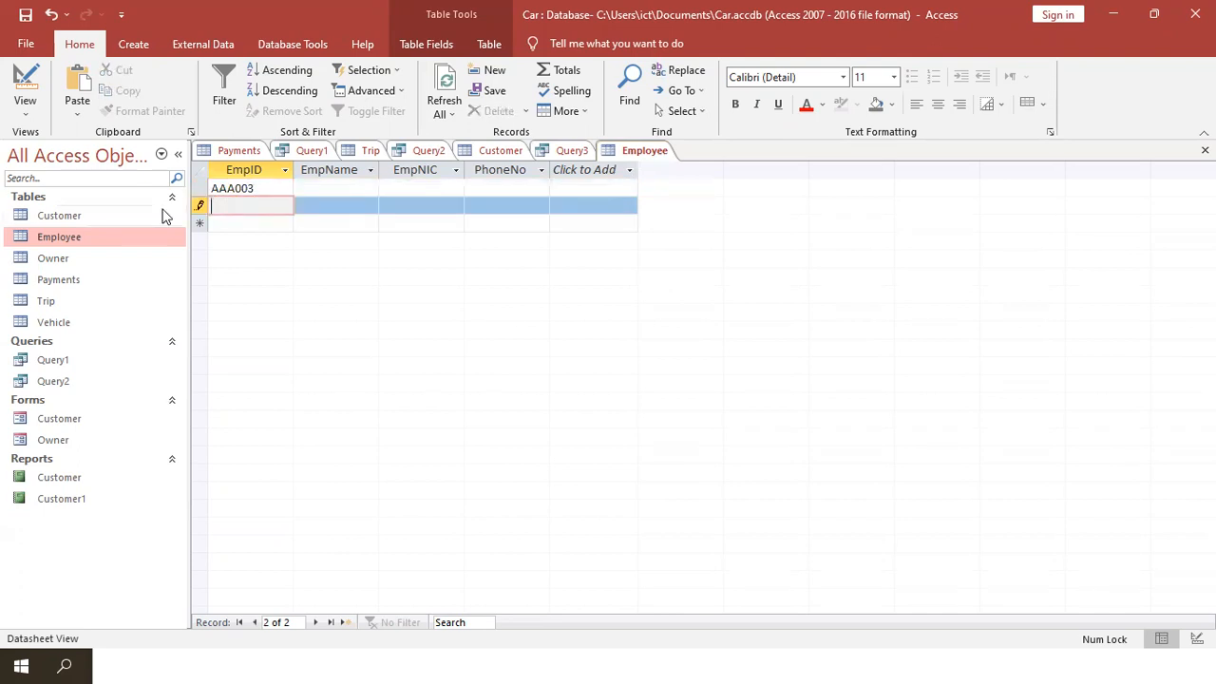
- Enter EDS0992 as the second employee's ID
{"action": "left_click", "coordinate": [304, 207]}
{"action": "left_click", "coordinate": [291, 206]}
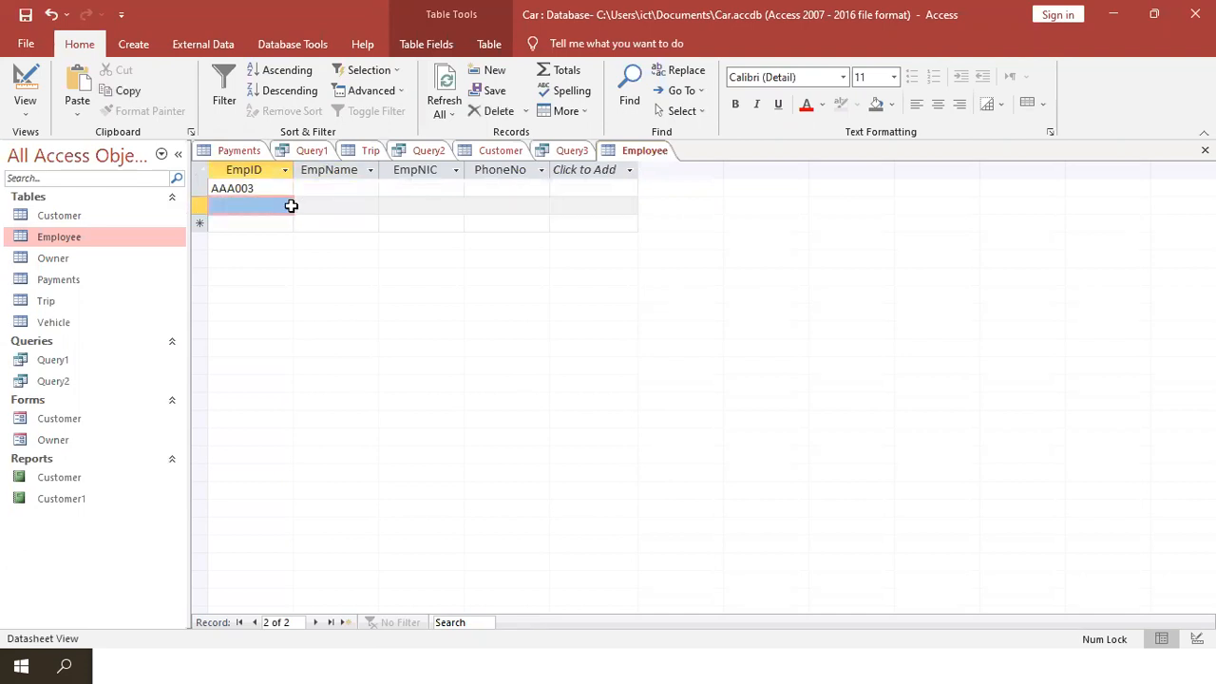
{"action": "left_click", "coordinate": [269, 204]}
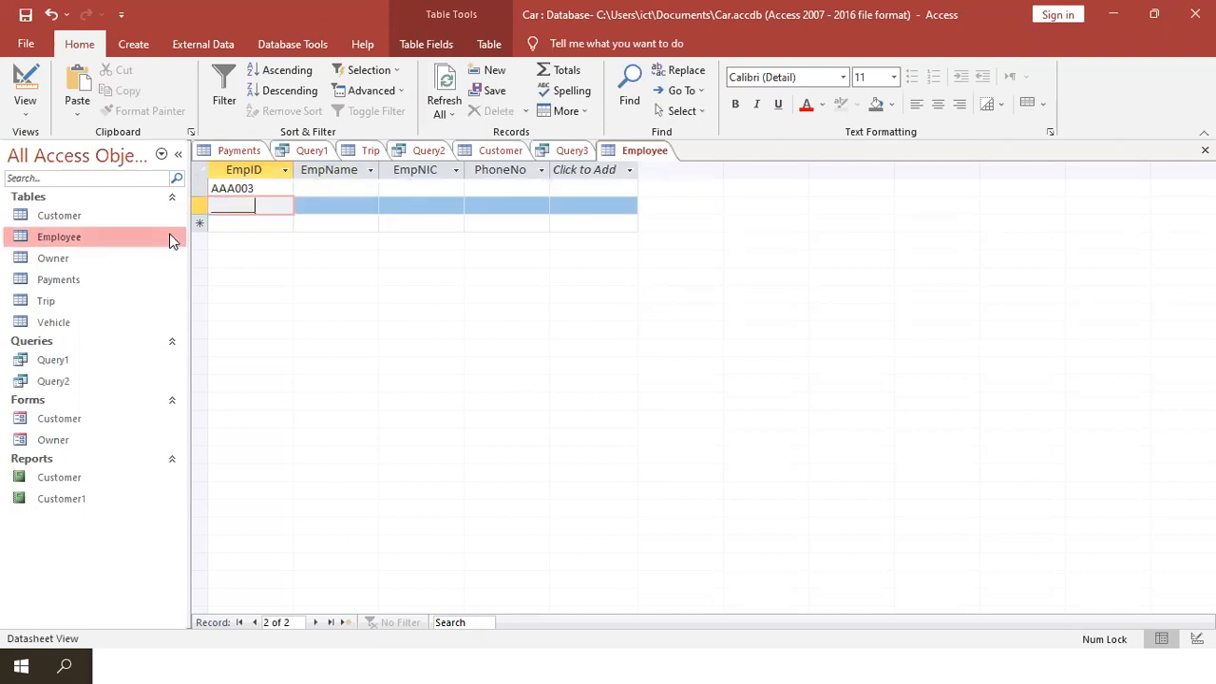
{"action": "key", "text": "BackSpace"}
{"action": "key", "text": "BackSpace"}
{"action": "key", "text": "BackSpace"}
{"action": "key", "text": "BackSpace"}
{"action": "key", "text": "BackSpace"}
{"action": "key", "text": "BackSpace"}
{"action": "key", "text": "BackSpace"}
{"action": "type", "text": "EDS"}
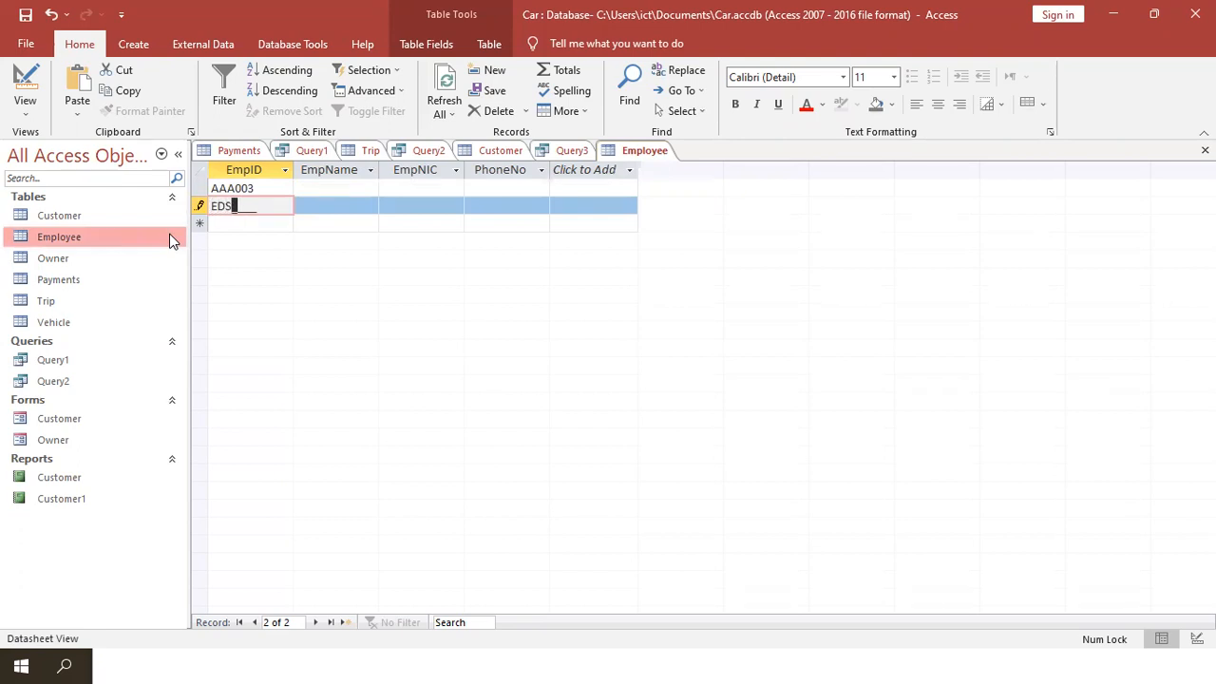
{"action": "type", "text": "0992"}
{"action": "left_click", "coordinate": [297, 206]}
- Replace the D in EDS0992 with a lowercase e, giving EeS0992
{"action": "left_click", "coordinate": [265, 186]}
{"action": "left_click_drag", "start_coordinate": [265, 185], "coordinate": [234, 210]}
{"action": "left_click", "coordinate": [265, 210]}
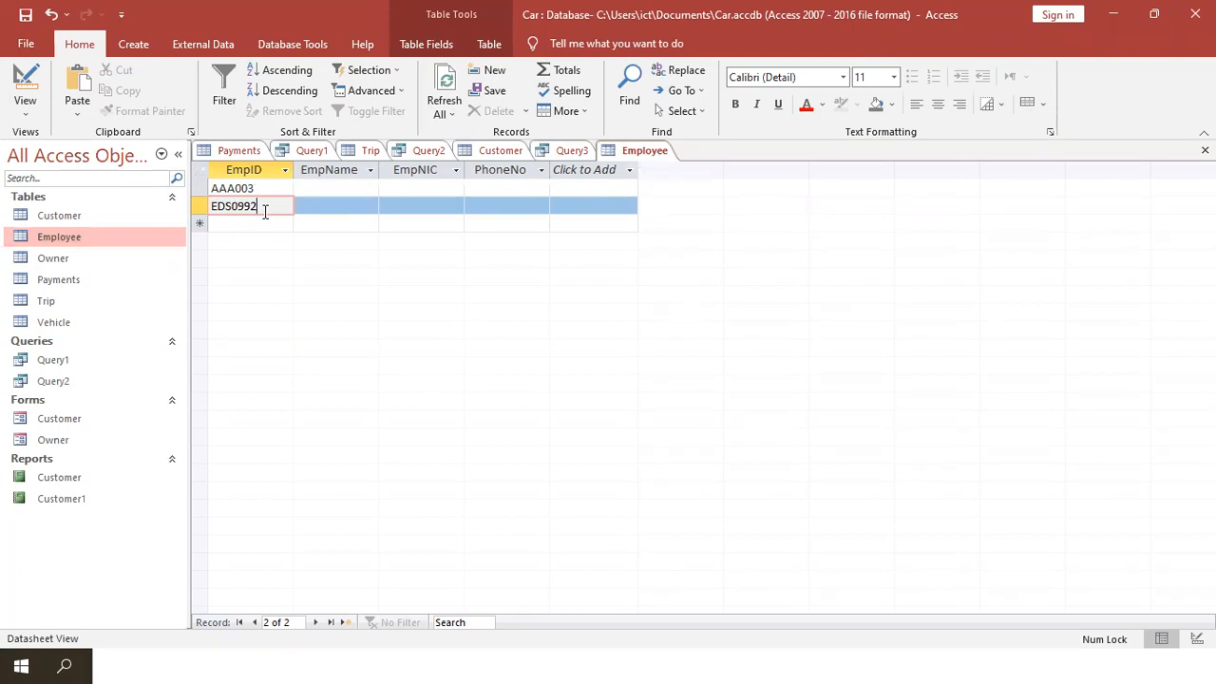
{"action": "left_click", "coordinate": [221, 209]}
{"action": "key", "text": "BackSpace"}
{"action": "type", "text": "e"}
{"action": "left_click", "coordinate": [266, 223]}
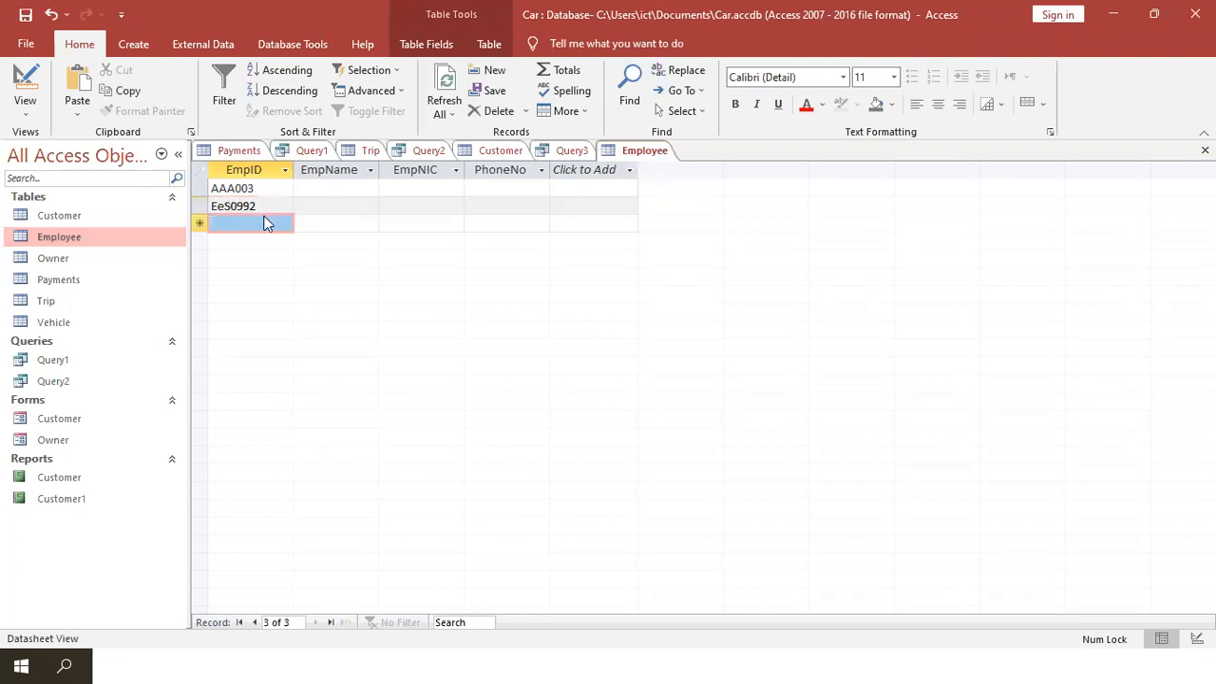
- Overtype the lowercase e with E so the ID reads EES0992
{"action": "left_click", "coordinate": [277, 207]}
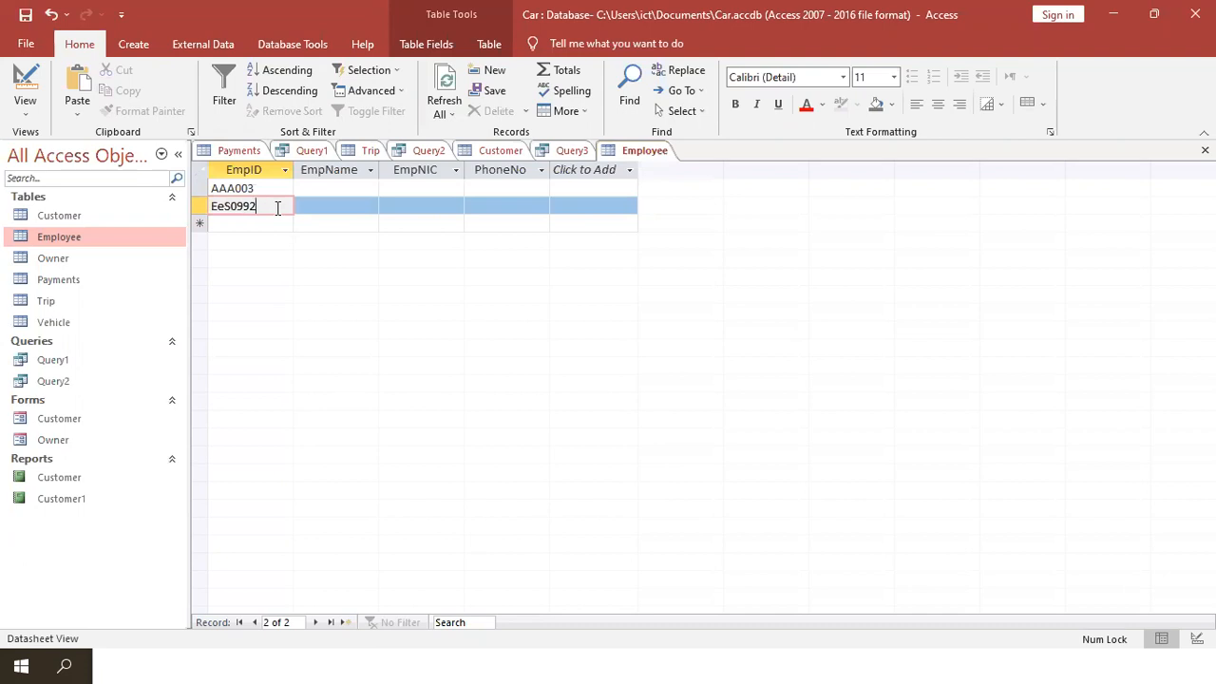
{"action": "left_click", "coordinate": [226, 216]}
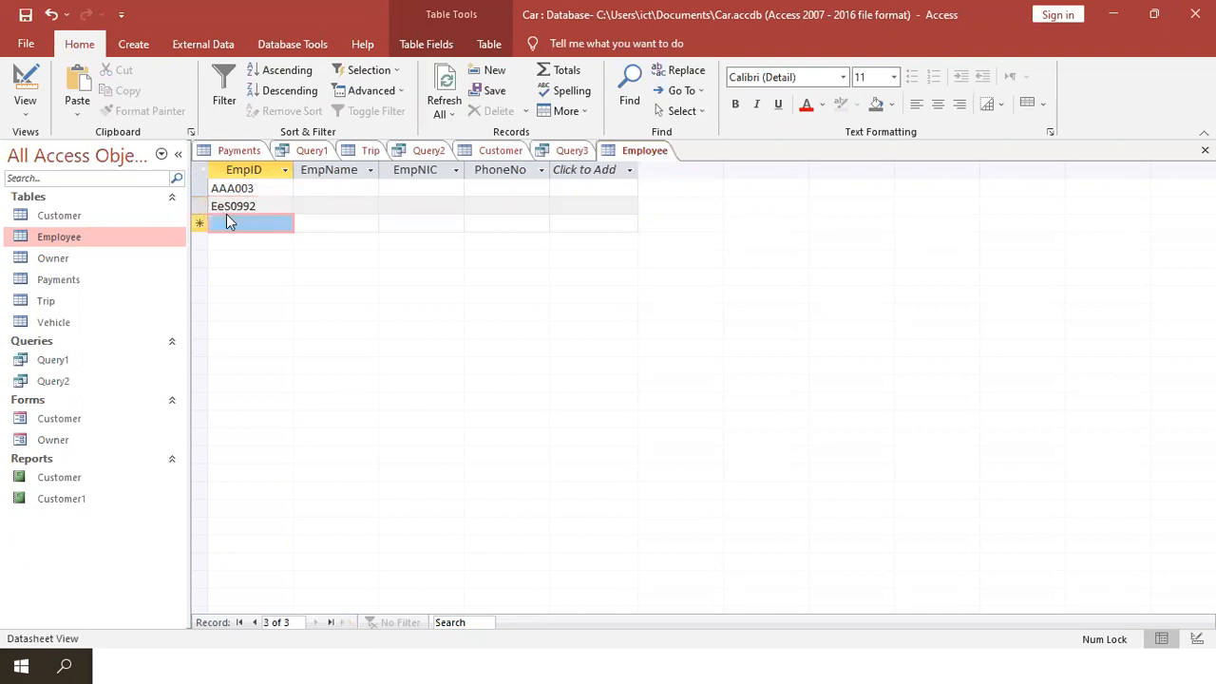
{"action": "left_click", "coordinate": [228, 207]}
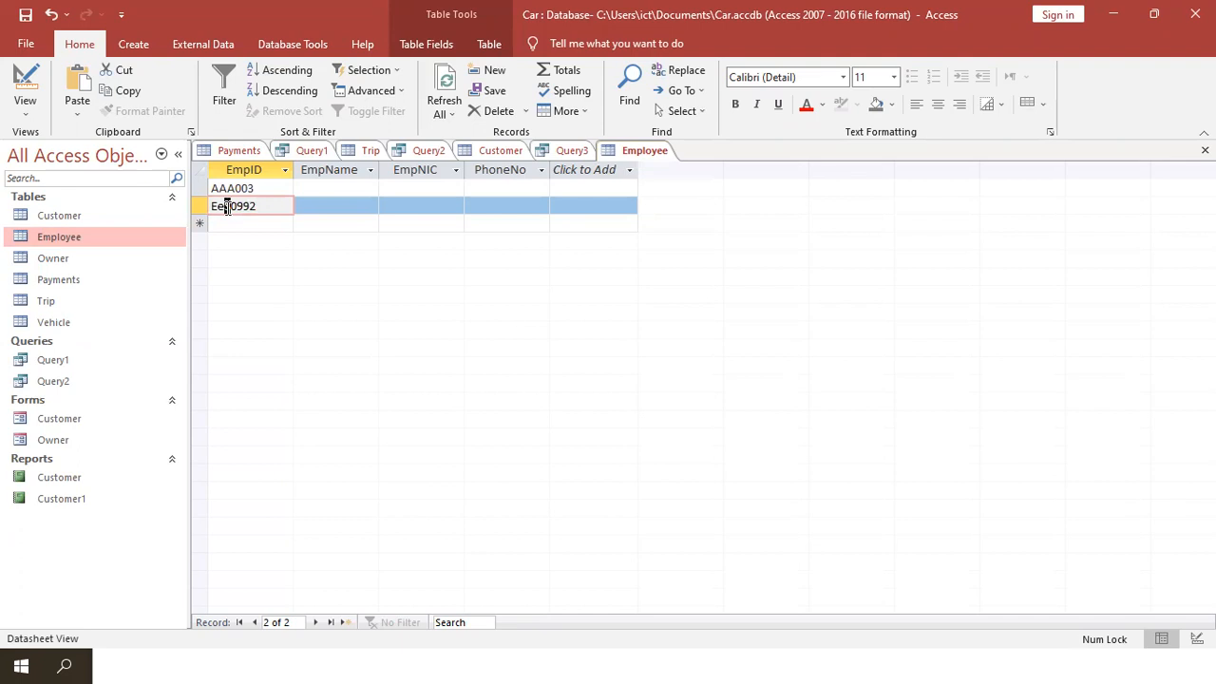
{"action": "type", "text": "E"}
{"action": "key", "text": "alt+Tab"}
{"action": "key", "text": "Tab"}
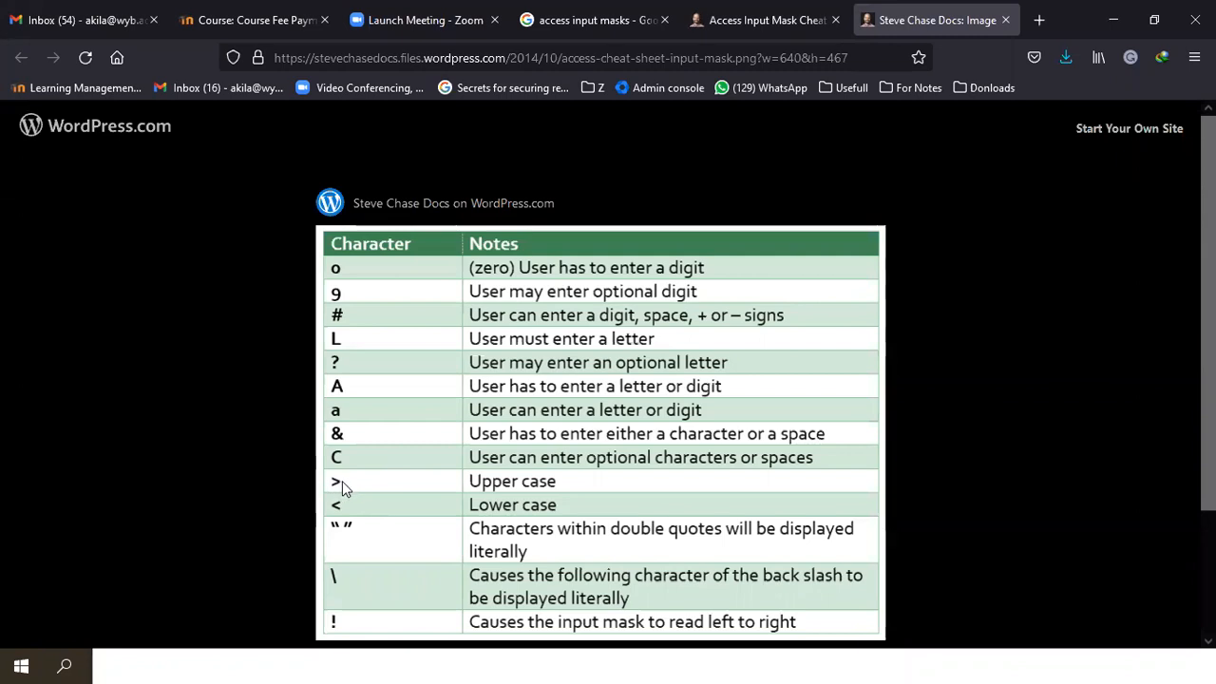
- Prefix the EmpID mask with > in Access and the Notepad draft, making >LLL0009;
{"action": "key", "text": "alt+Tab"}
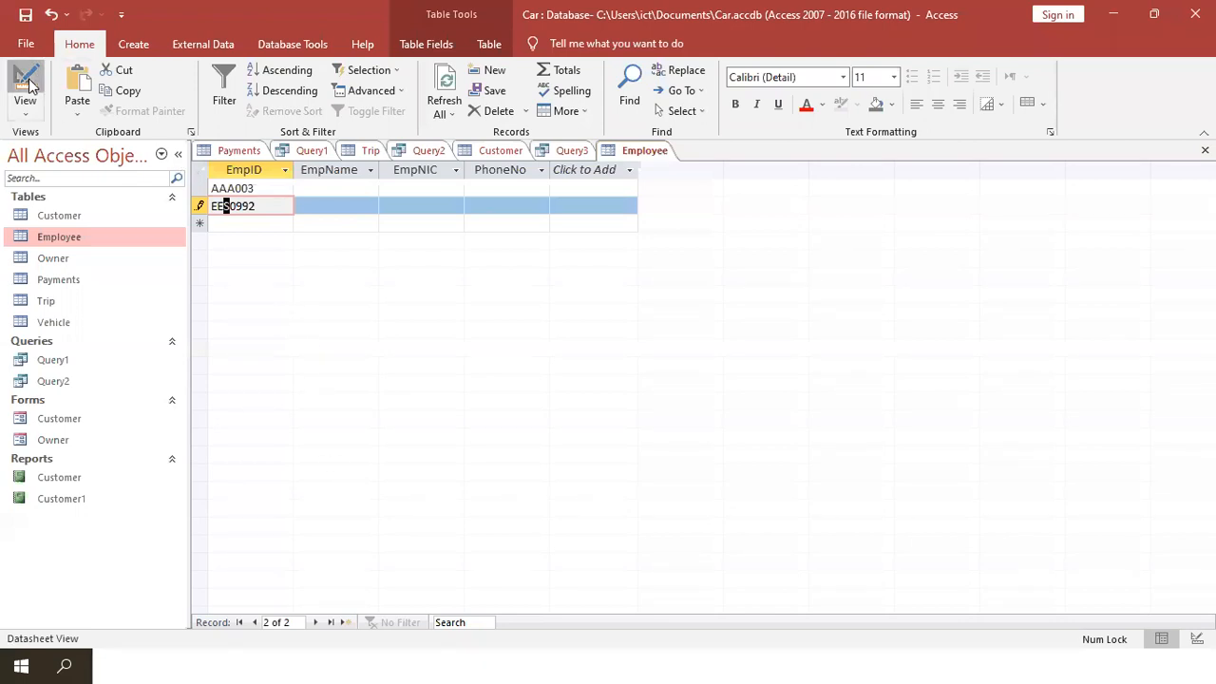
{"action": "left_click", "coordinate": [28, 83]}
{"action": "left_click", "coordinate": [321, 466]}
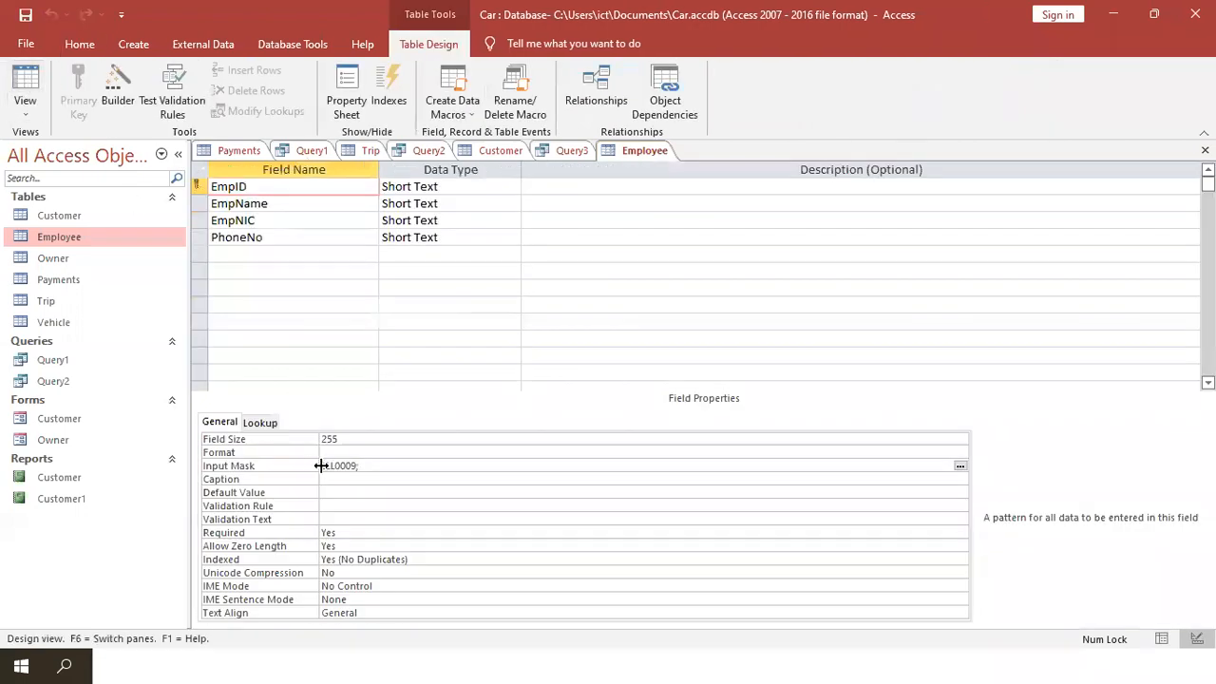
{"action": "type", "text": "L"}
{"action": "type", "text": ">"}
{"action": "key", "text": "alt+Tab"}
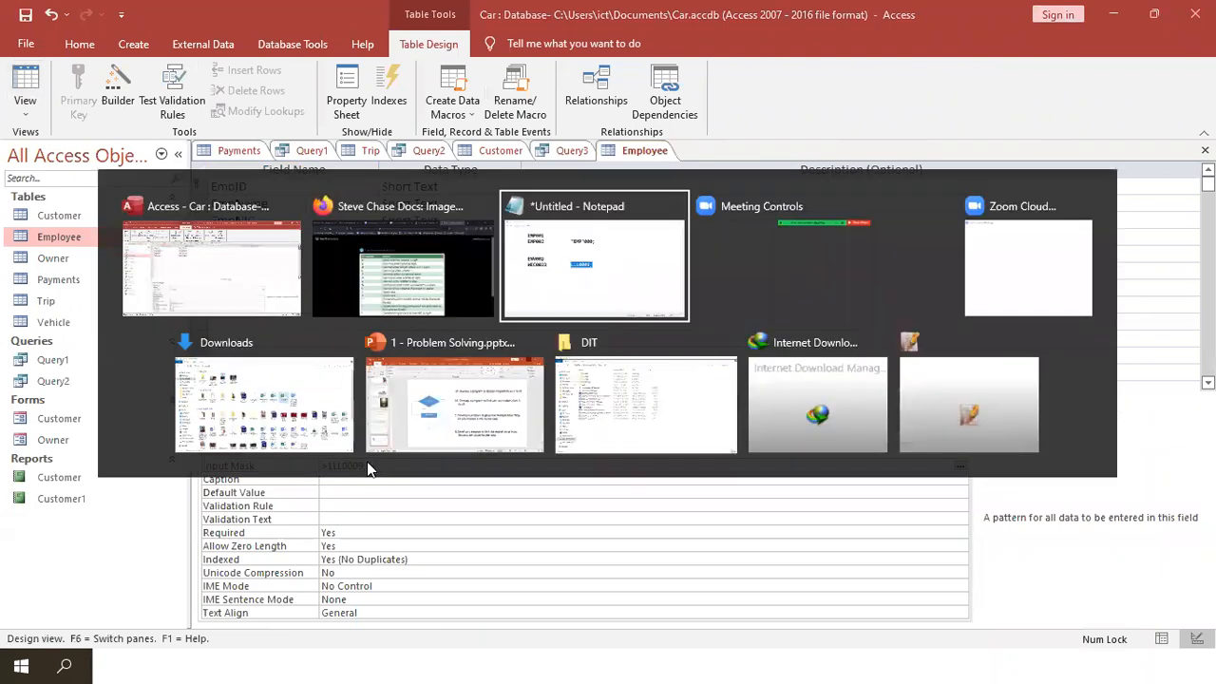
{"action": "left_click", "coordinate": [521, 381]}
{"action": "type", "text": ">"}
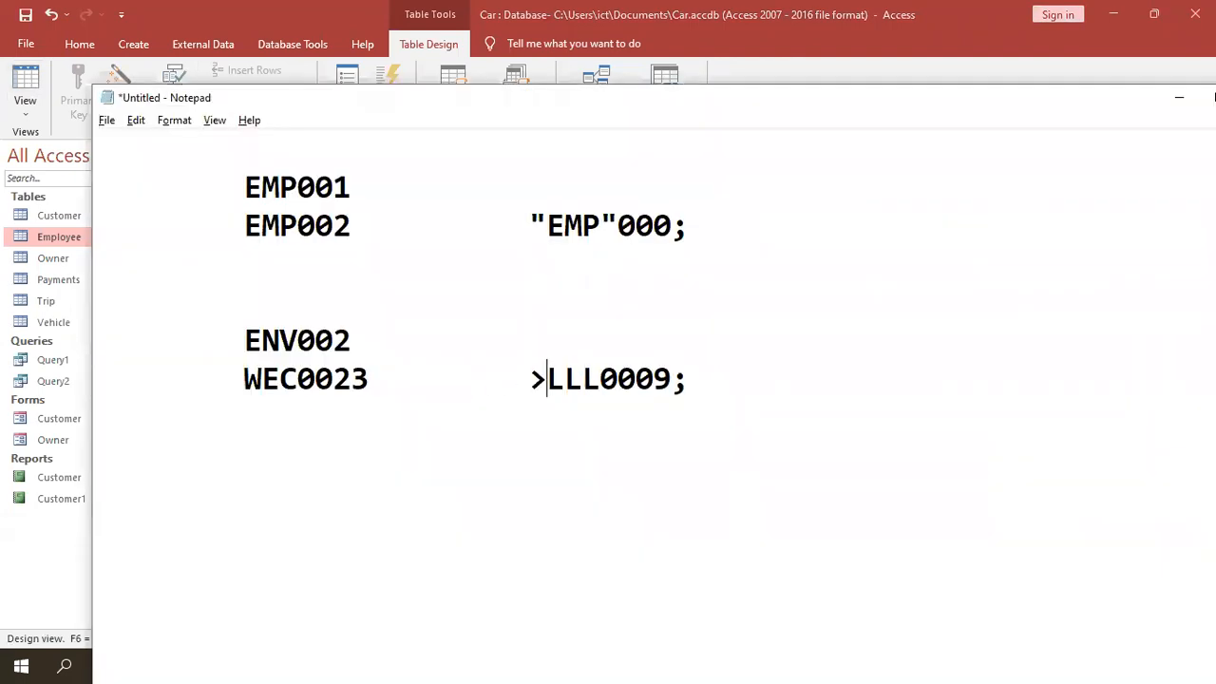
{"action": "key", "text": "alt+Tab"}
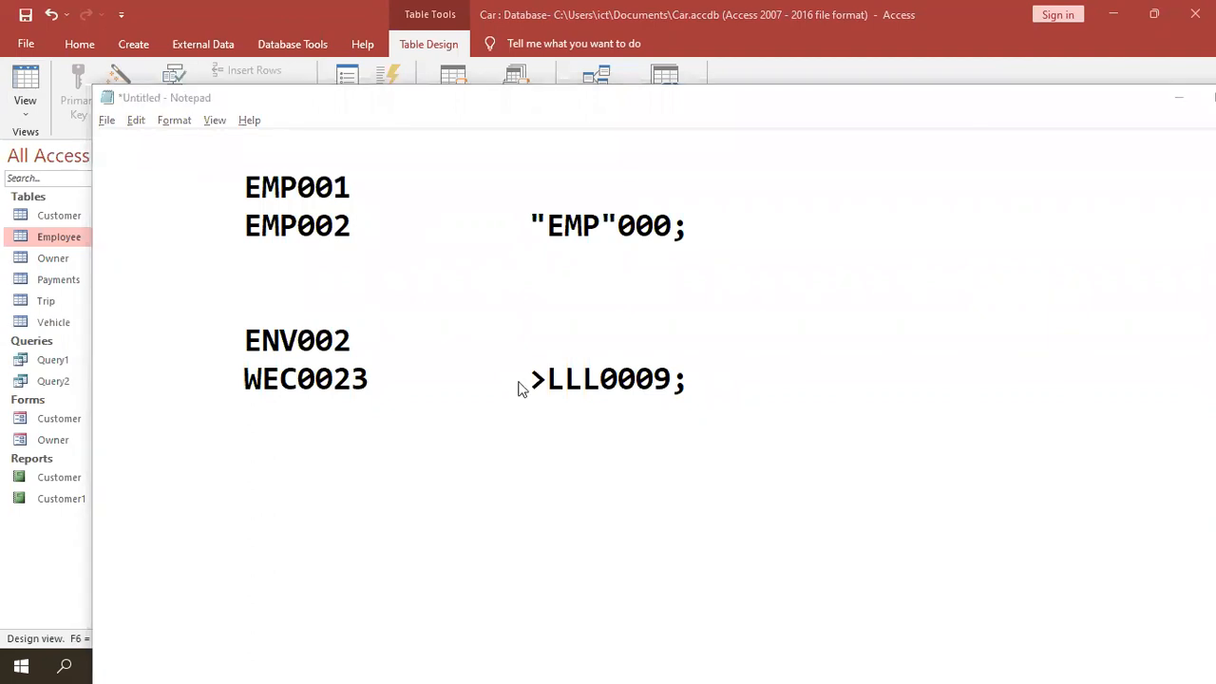
- Save the table into Datasheet View and start a new employee with ID SSS3332
{"action": "left_click", "coordinate": [32, 101]}
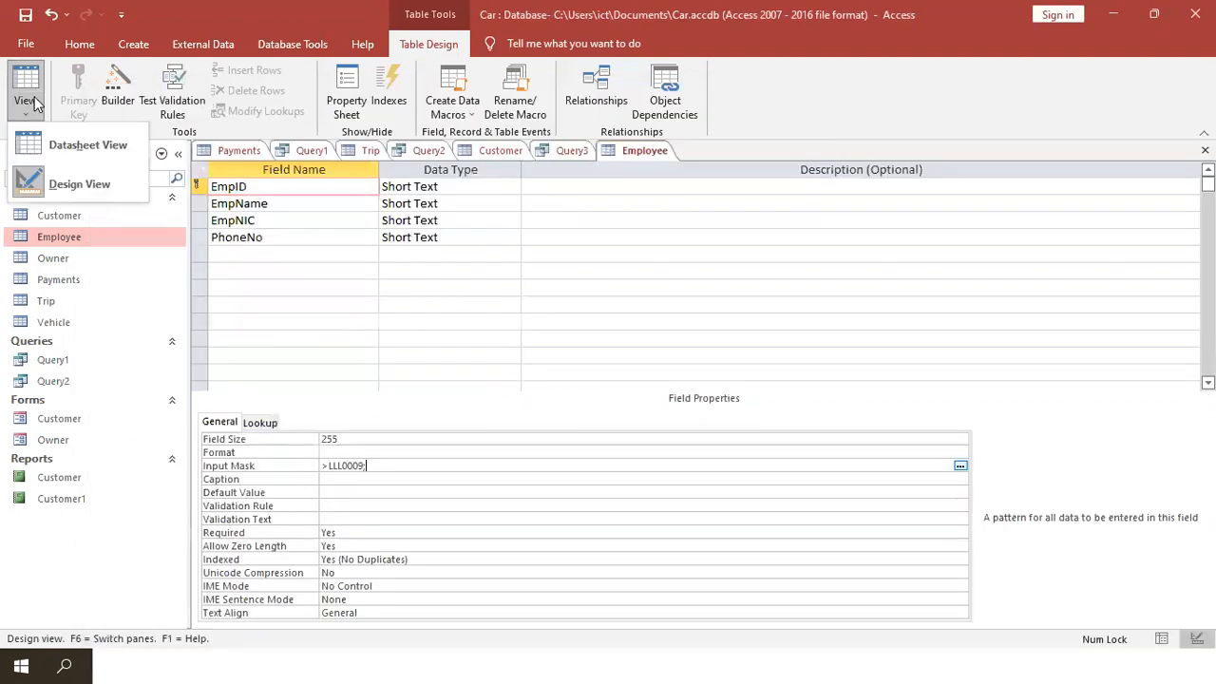
{"action": "left_click", "coordinate": [85, 144]}
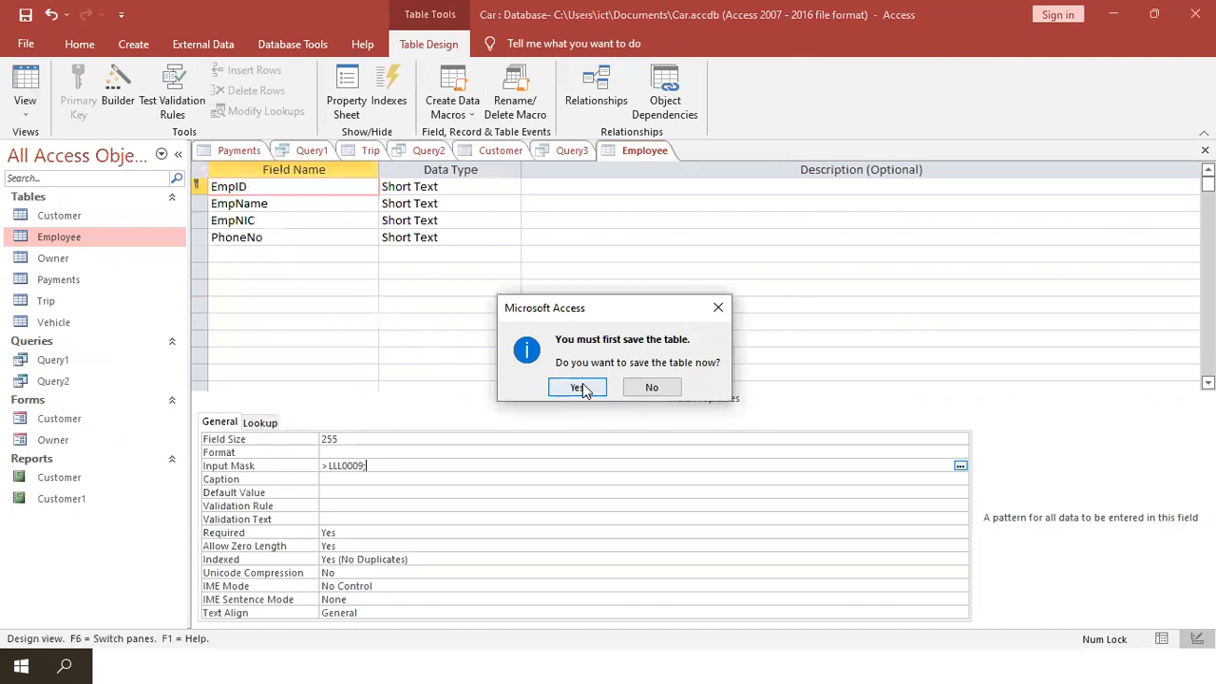
{"action": "left_click", "coordinate": [581, 387]}
{"action": "left_click", "coordinate": [264, 224]}
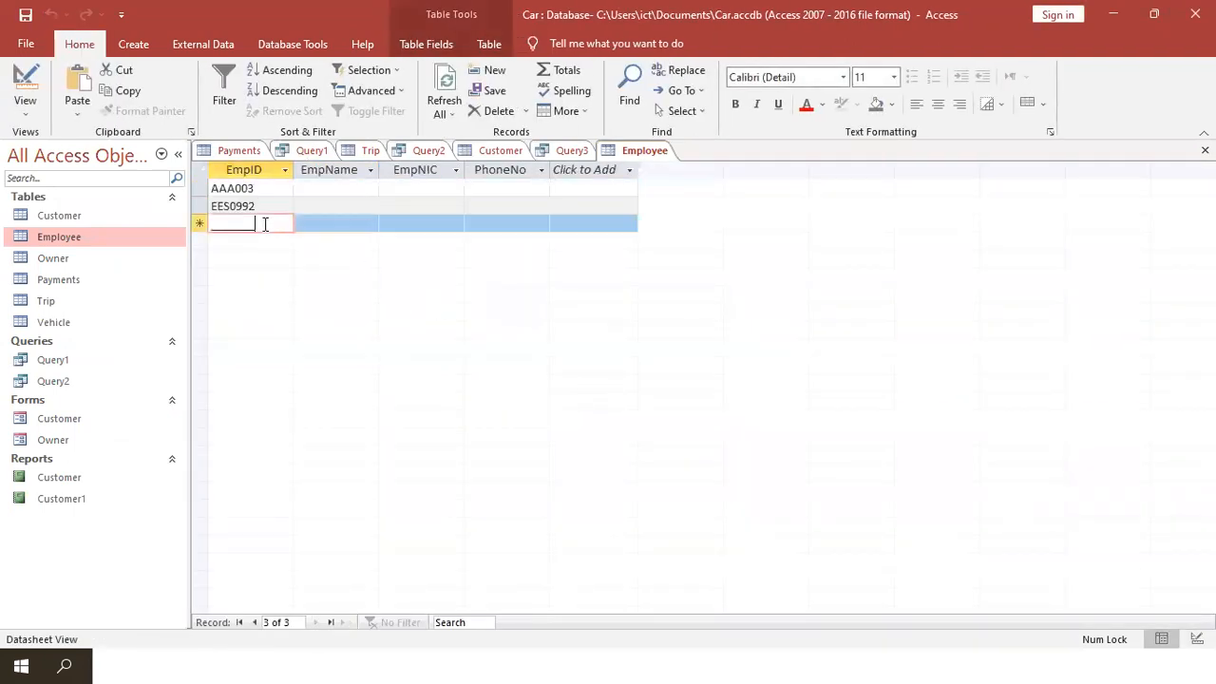
{"action": "type", "text": "SSS"}
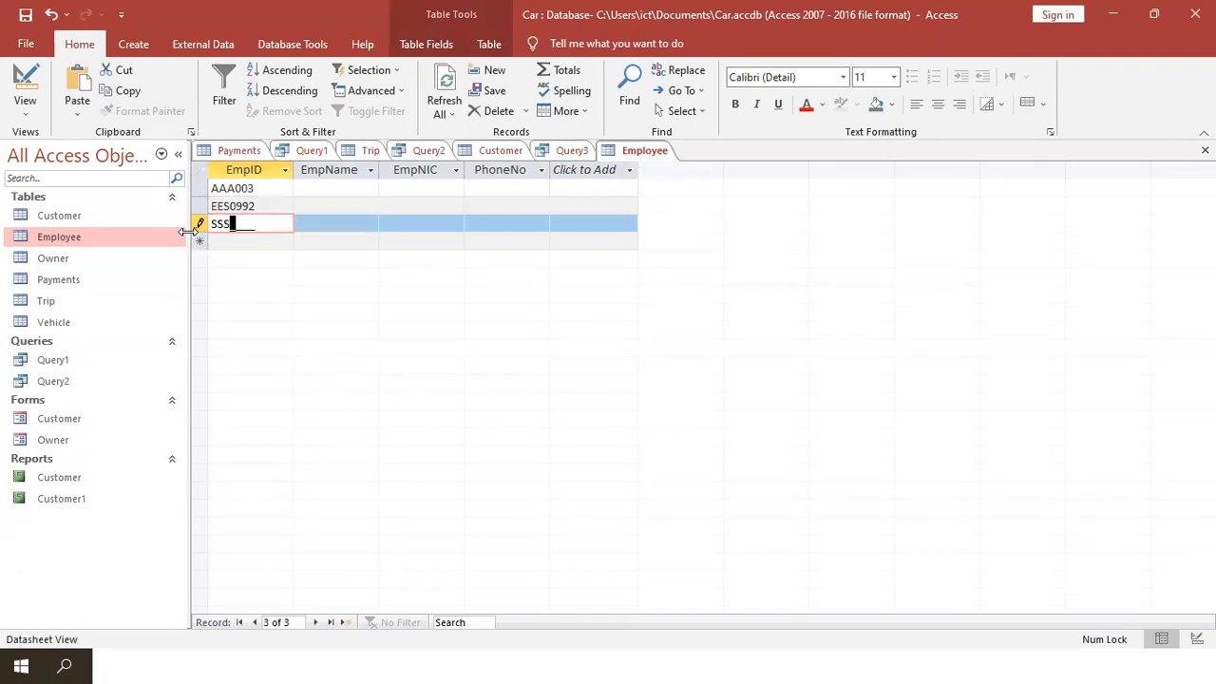
{"action": "type", "text": "3332"}
- Cancel Notepad's unwanted save prompt without saving the draft
{"action": "left_click", "coordinate": [263, 662]}
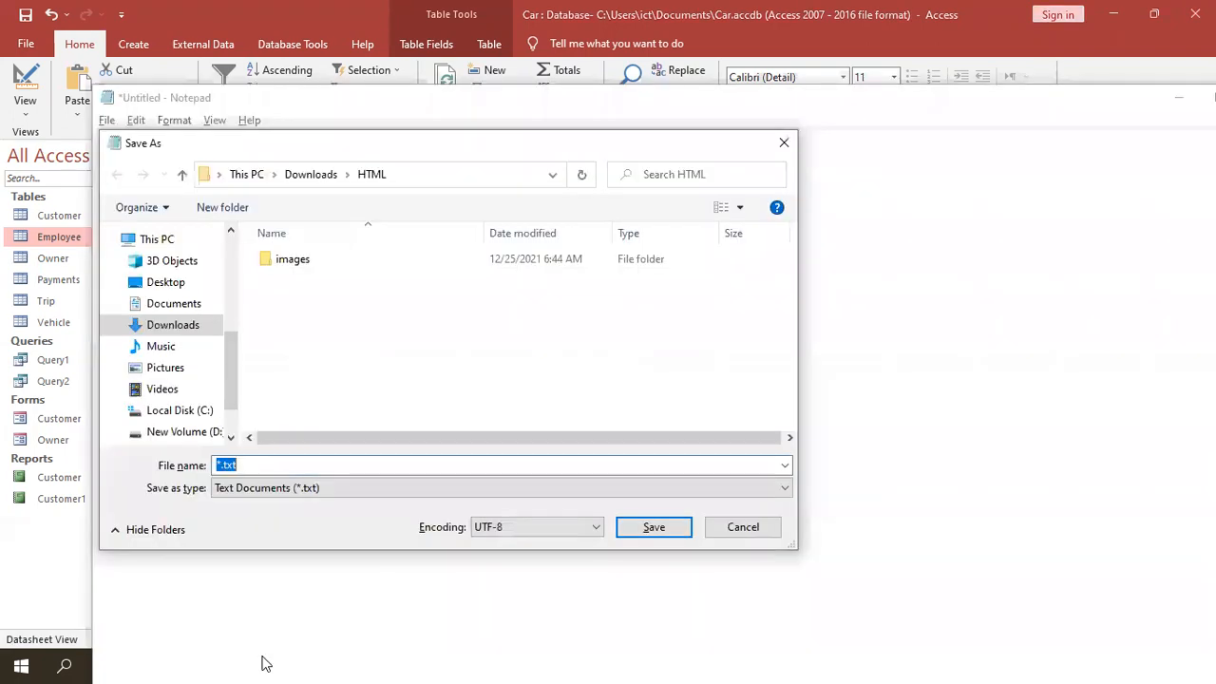
{"action": "left_click", "coordinate": [743, 527]}
{"action": "left_click", "coordinate": [698, 409]}
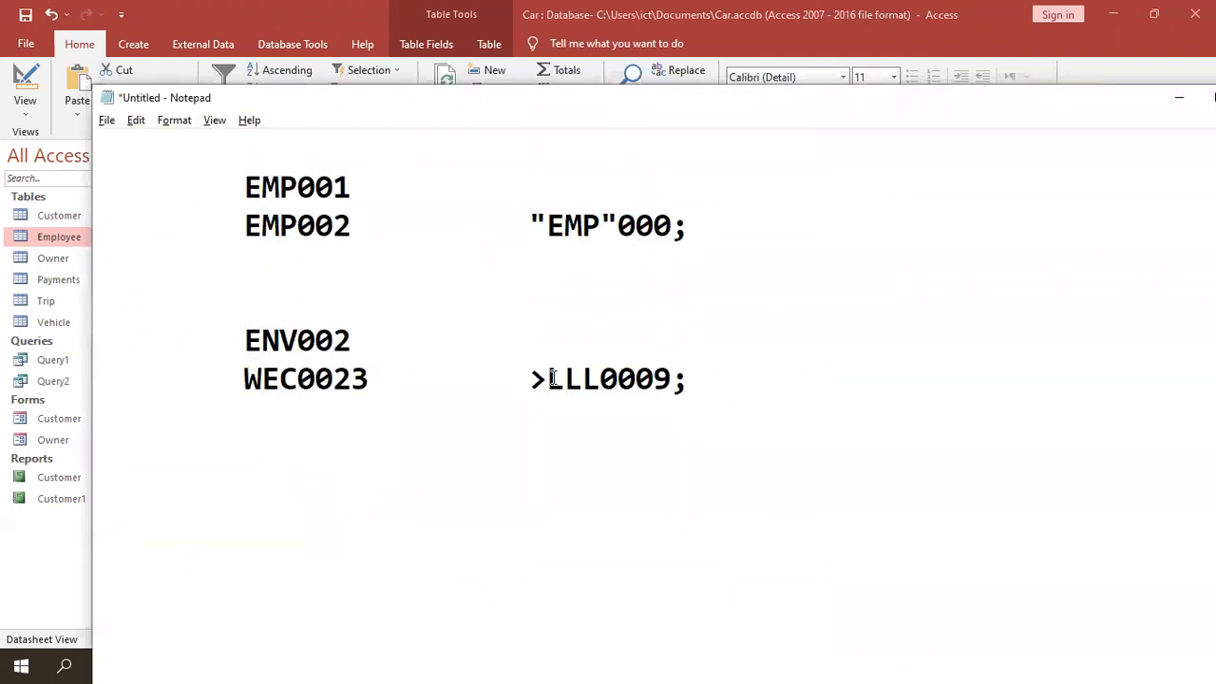
- Return to Access, switch the Employee table to Design View and select the EmpNIC field
{"action": "key", "text": "alt+Tab"}
{"action": "key", "text": "alt+Tab"}
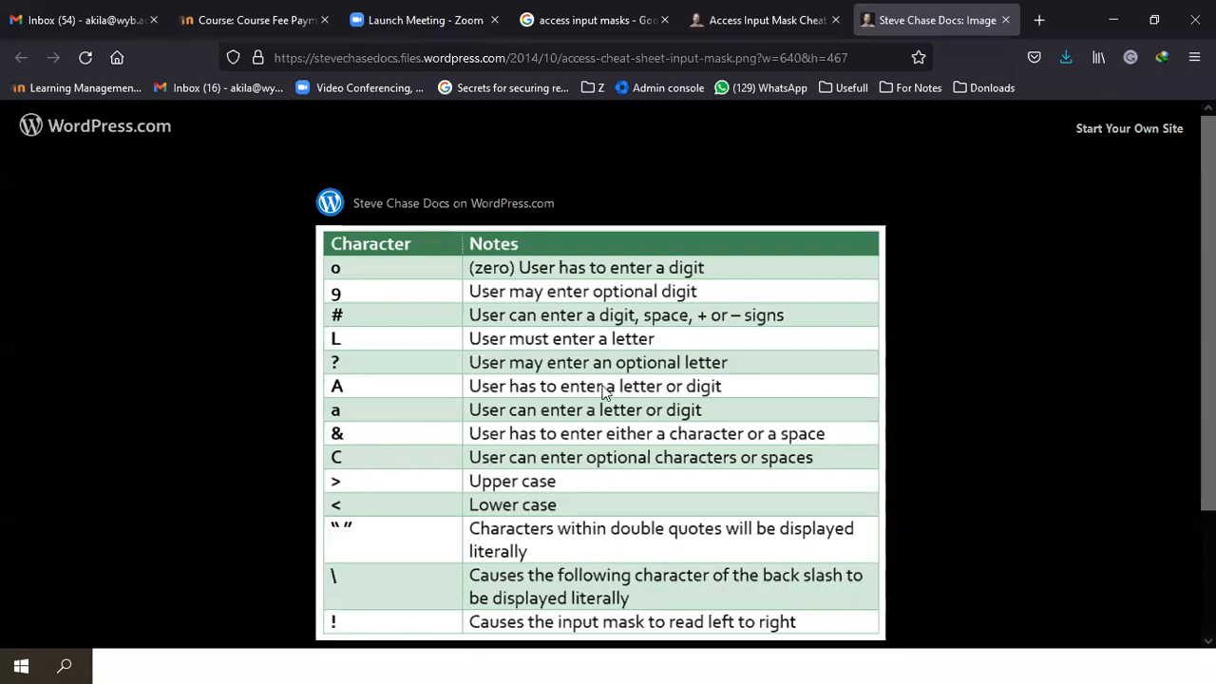
{"action": "key", "text": "alt+Tab"}
{"action": "key", "text": "Tab"}
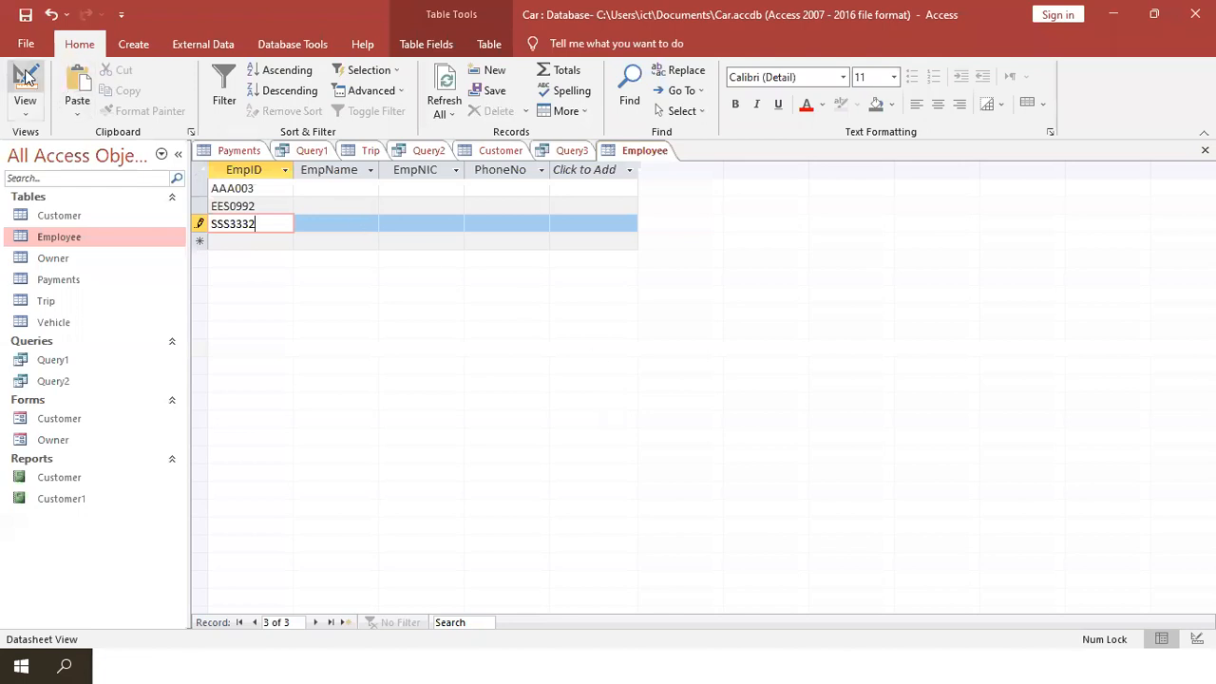
{"action": "left_click", "coordinate": [25, 81]}
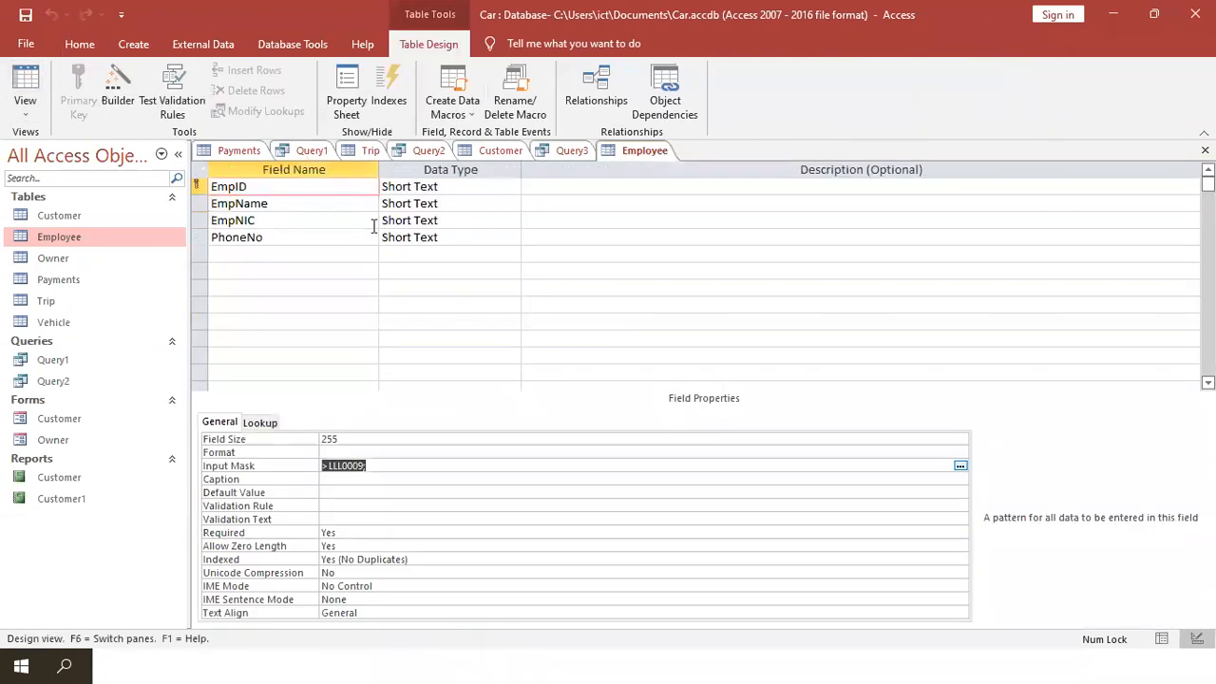
{"action": "left_click", "coordinate": [403, 222]}
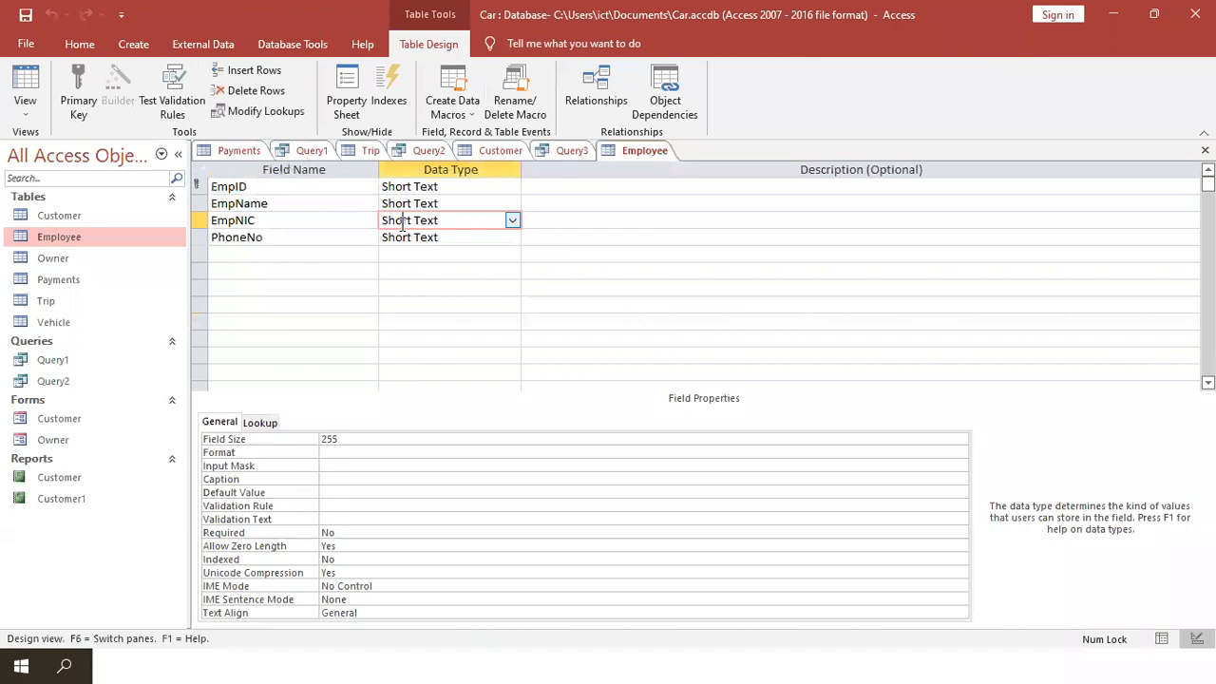
{"action": "key", "text": "alt+Tab"}
{"action": "key", "text": "Tab"}
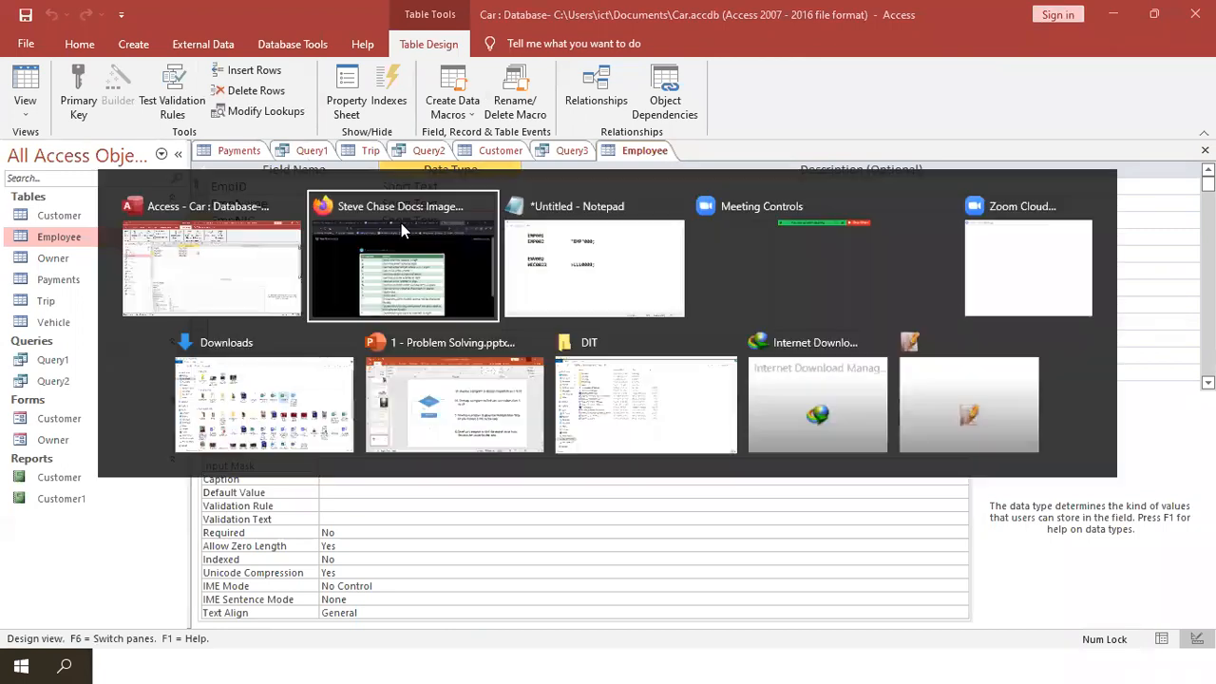
{"action": "key", "text": "Return"}
{"action": "key", "text": "Return"}
{"action": "key", "text": "Return"}
{"action": "key", "text": "Tab"}
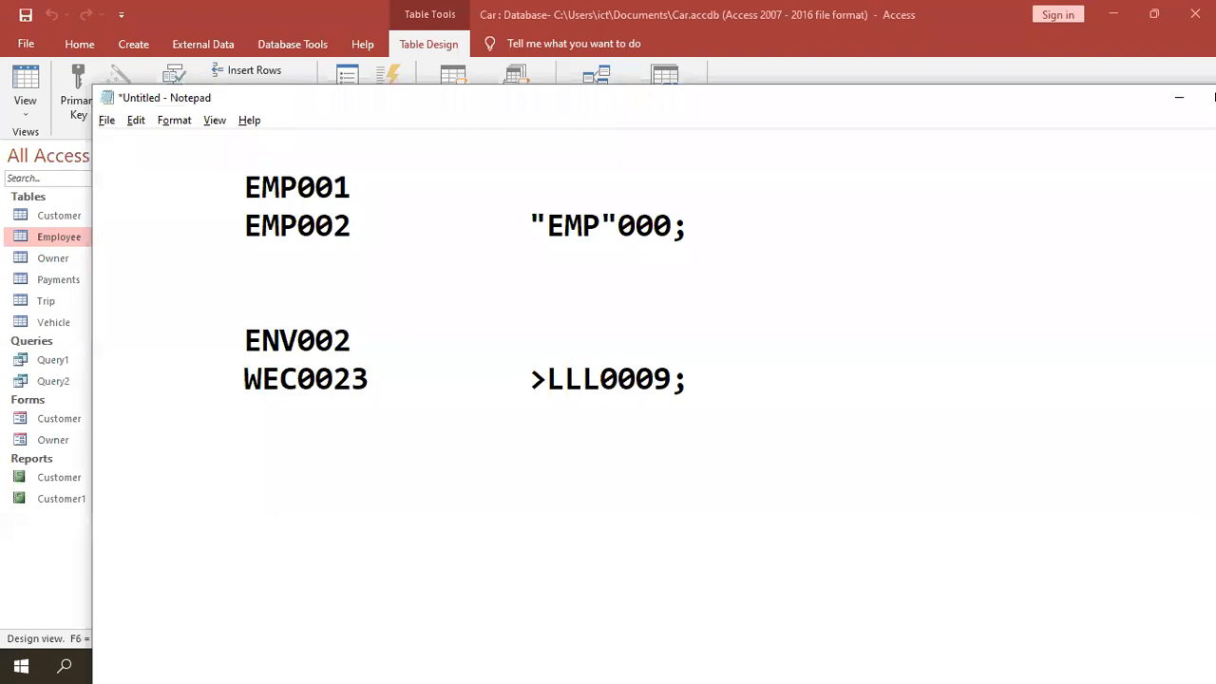
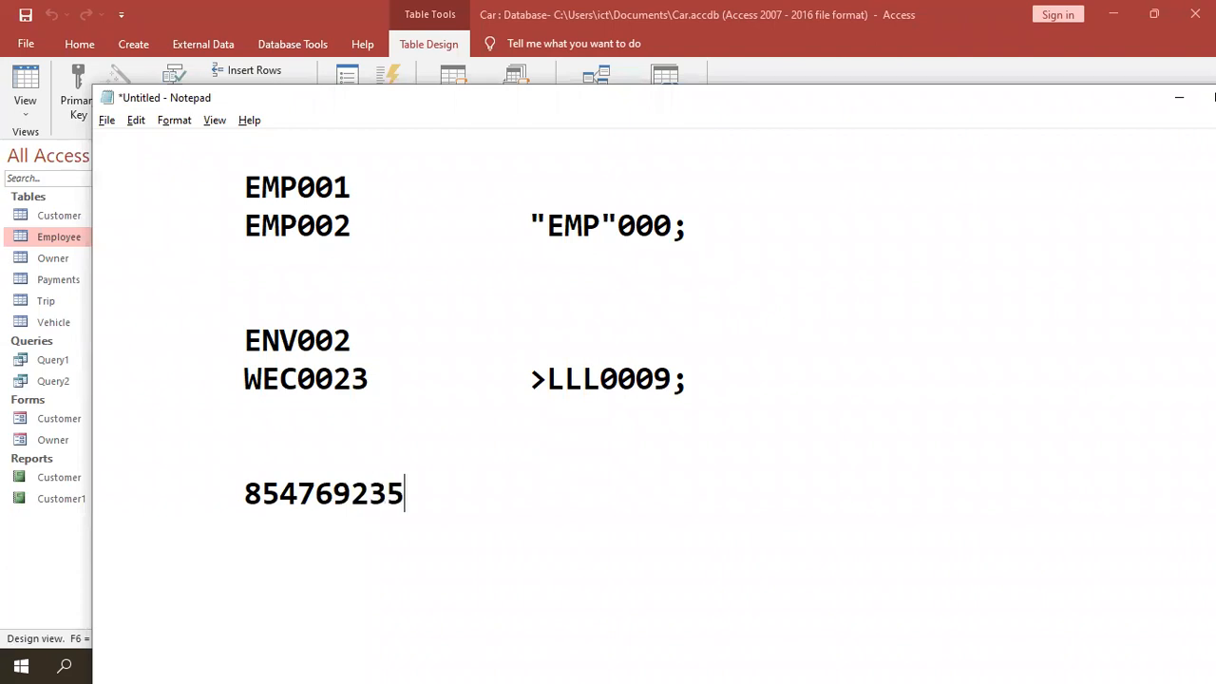
{"action": "key", "text": "Return"}
{"action": "key", "text": "Tab"}
{"action": "key", "text": "Tab"}
{"action": "key", "text": "BackSpace"}
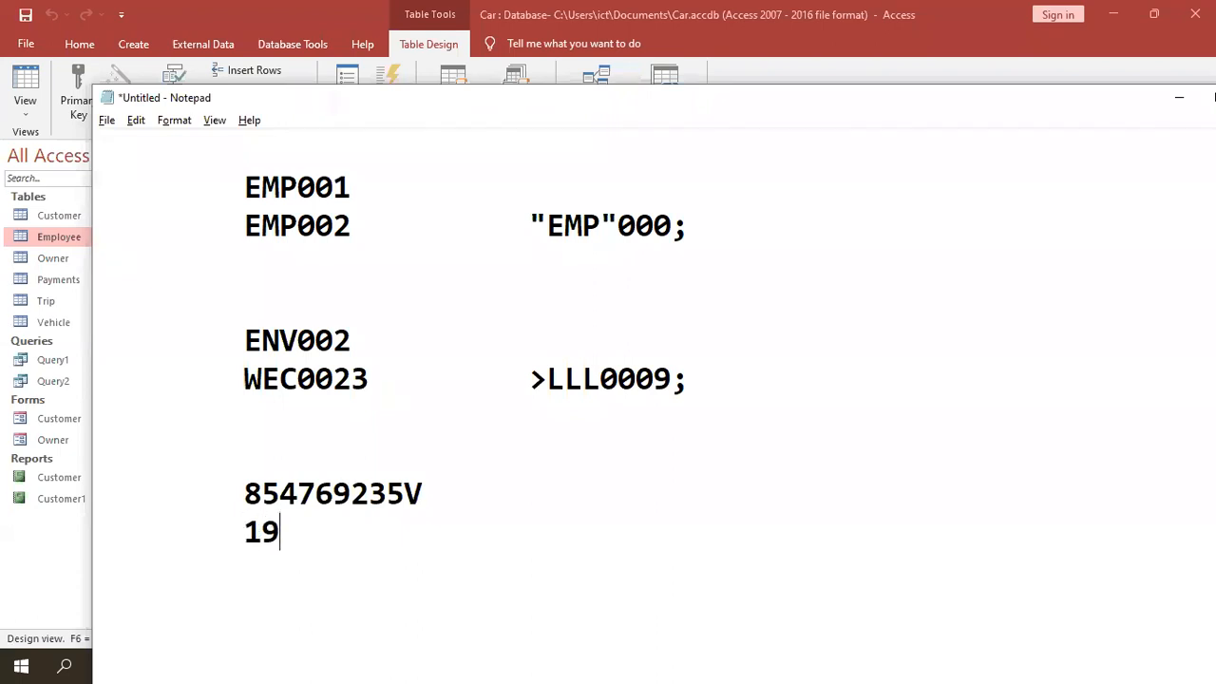
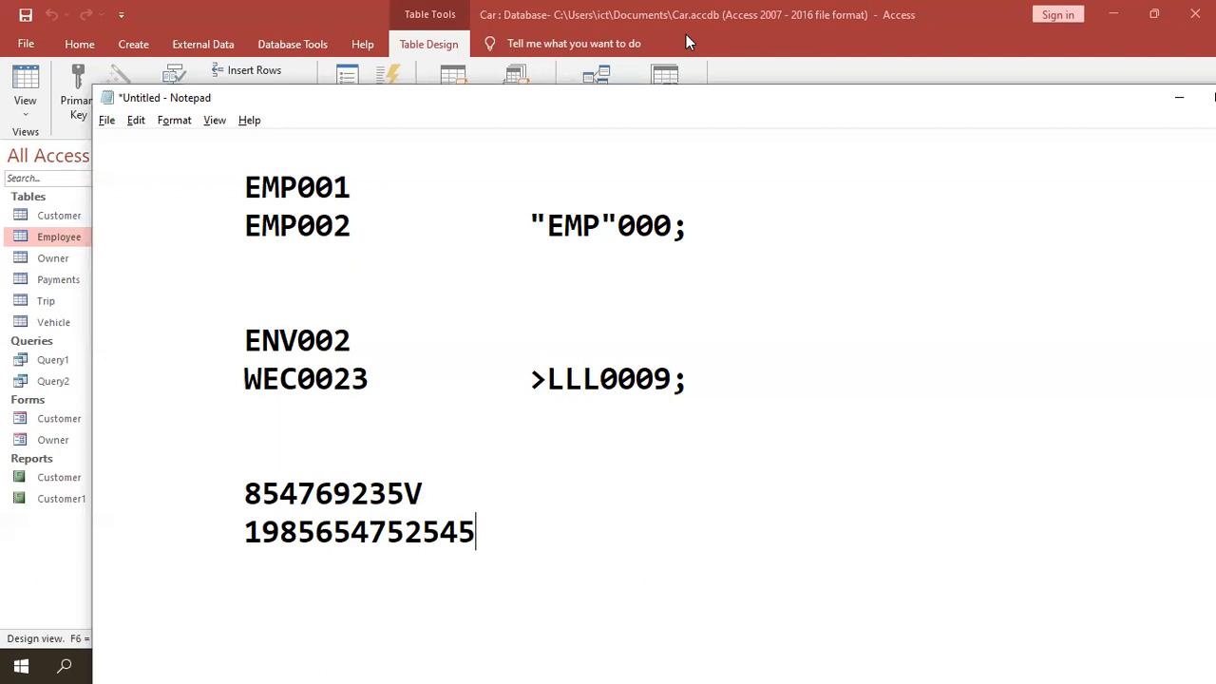
{"action": "key", "text": "alt+Tab"}
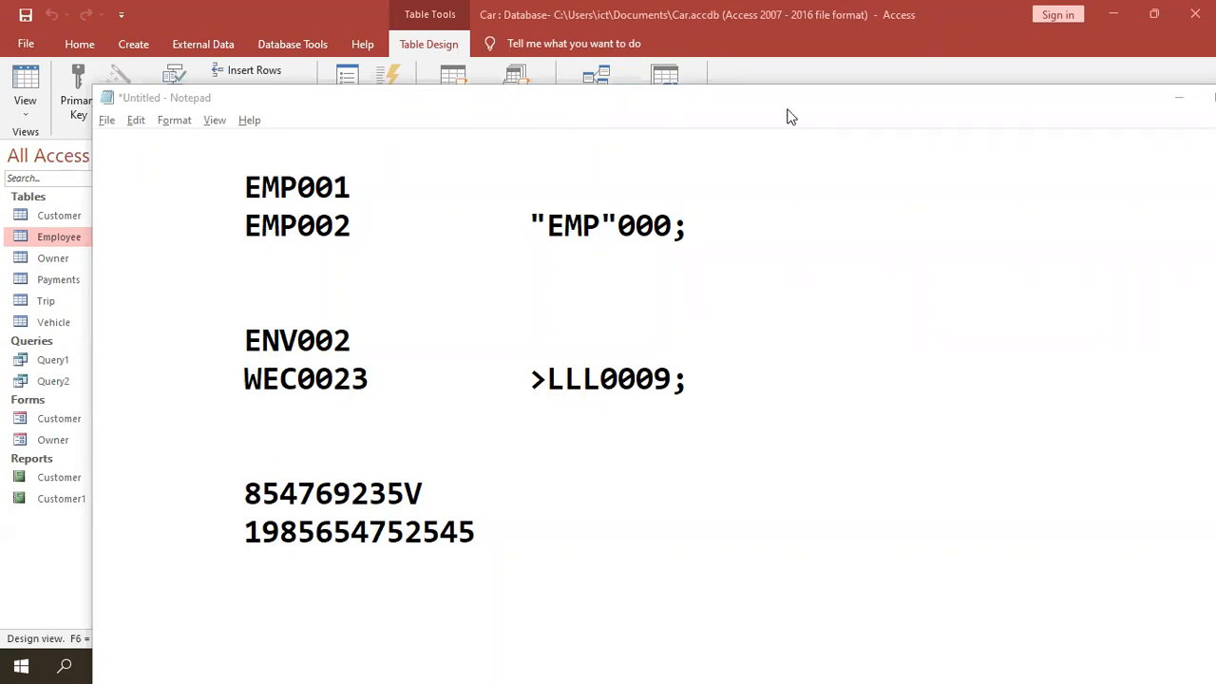
{"action": "left_click", "coordinate": [787, 54]}
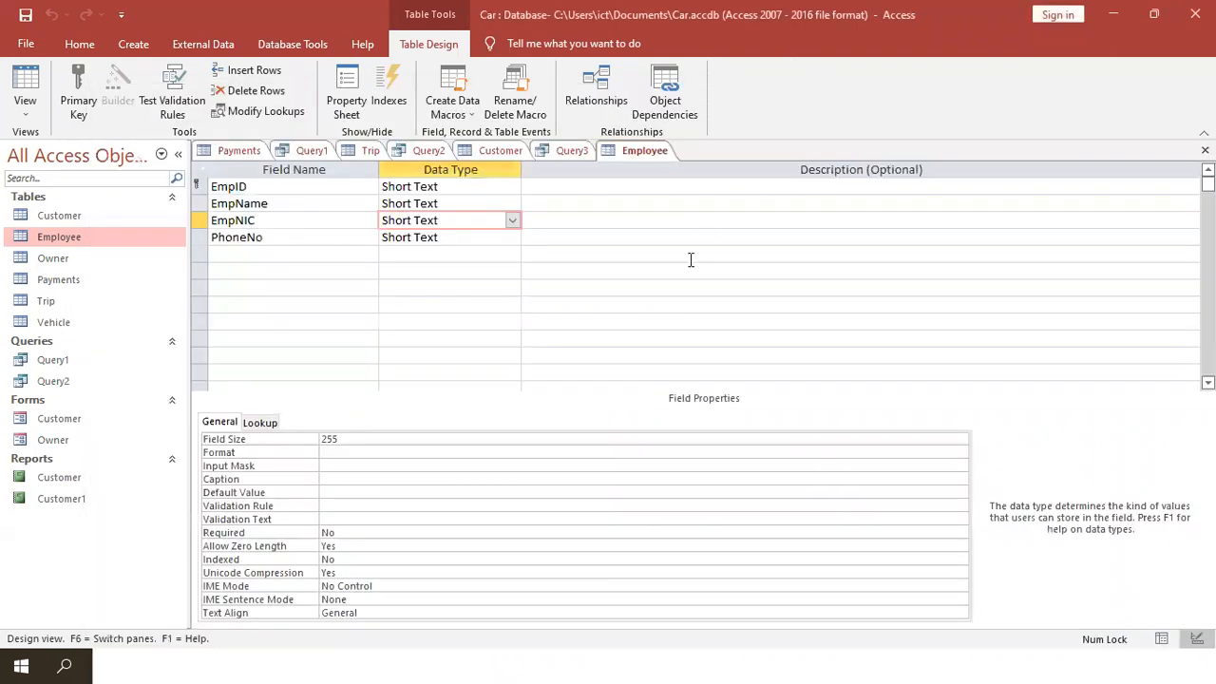
{"action": "key", "text": "alt+Tab"}
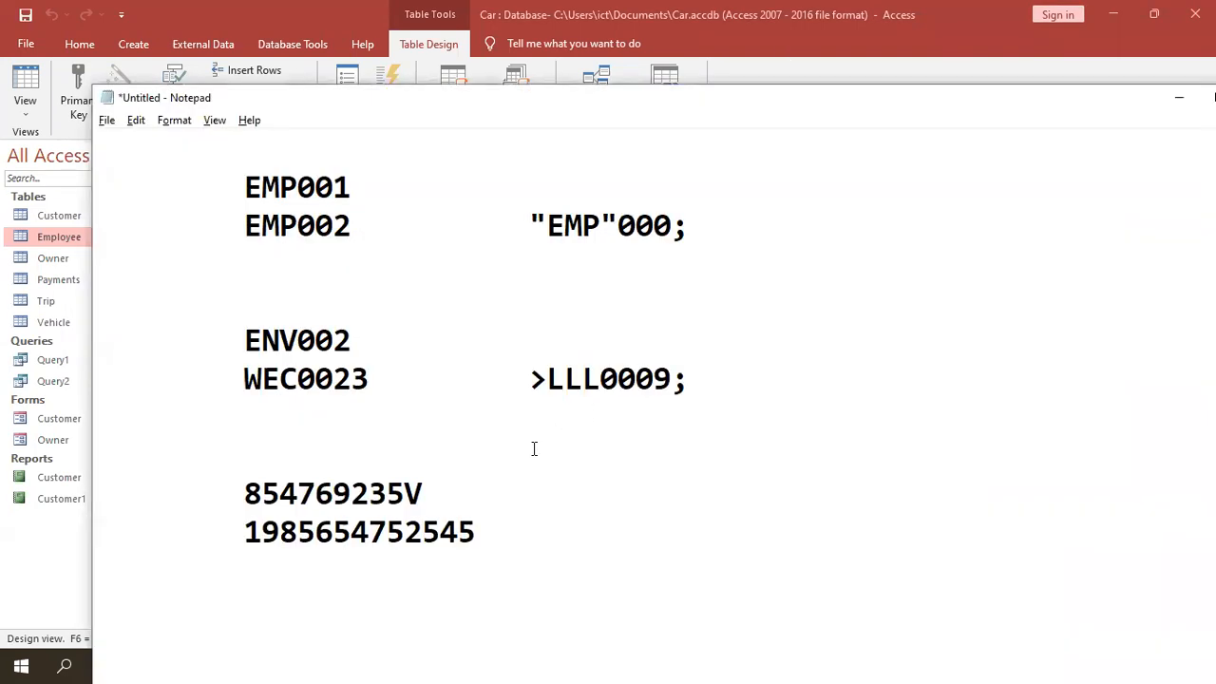
{"action": "key", "text": "alt+Tab"}
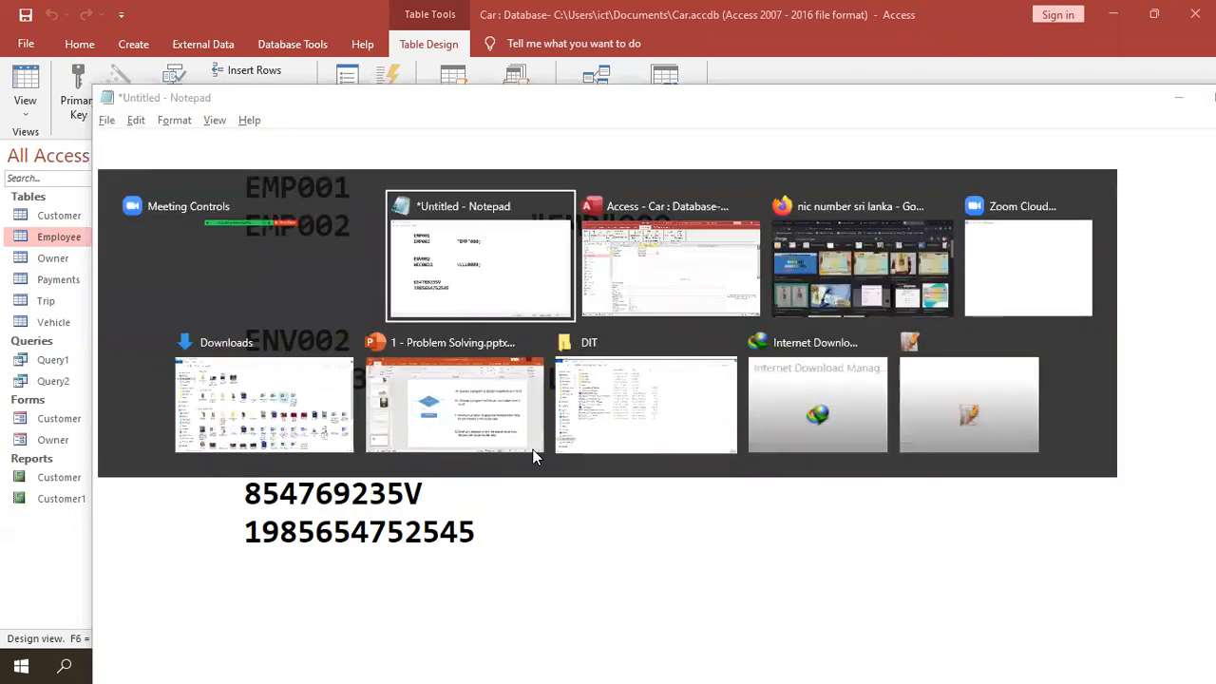
{"action": "key", "text": "alt+Tab"}
{"action": "key", "text": "alt+Tab"}
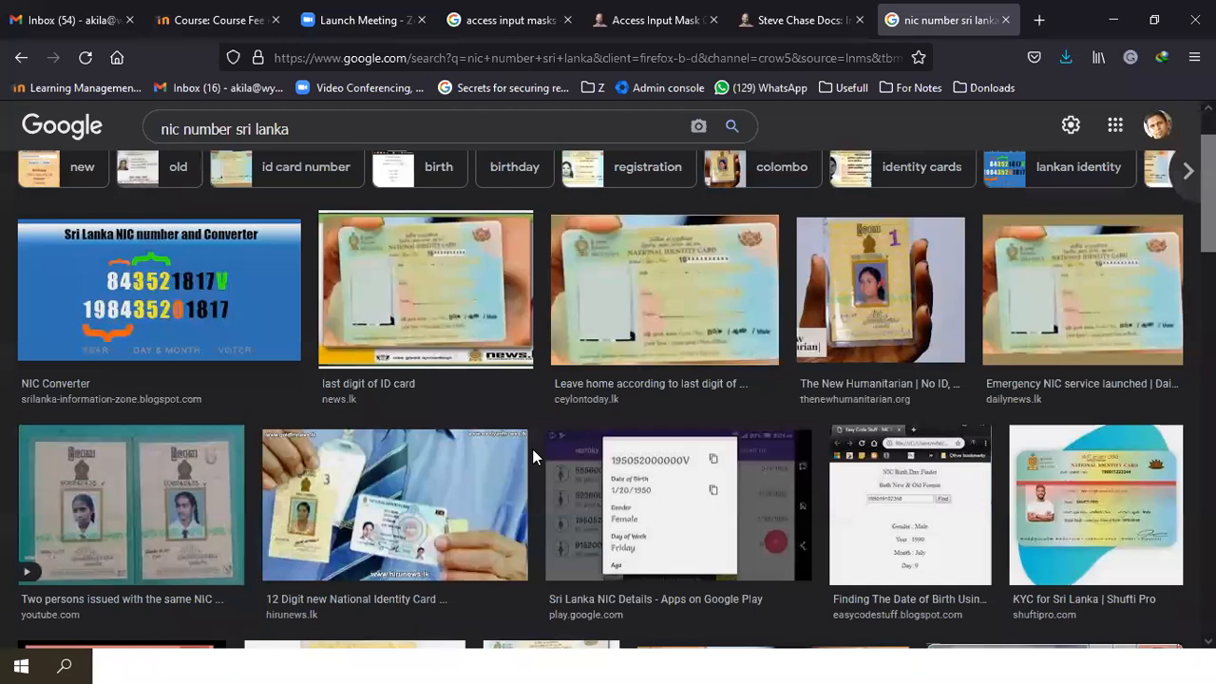
{"action": "key", "text": "alt+Tab"}
{"action": "key", "text": "alt+Tab"}
{"action": "key", "text": "alt+Tab"}
{"action": "type", "text": "V"}
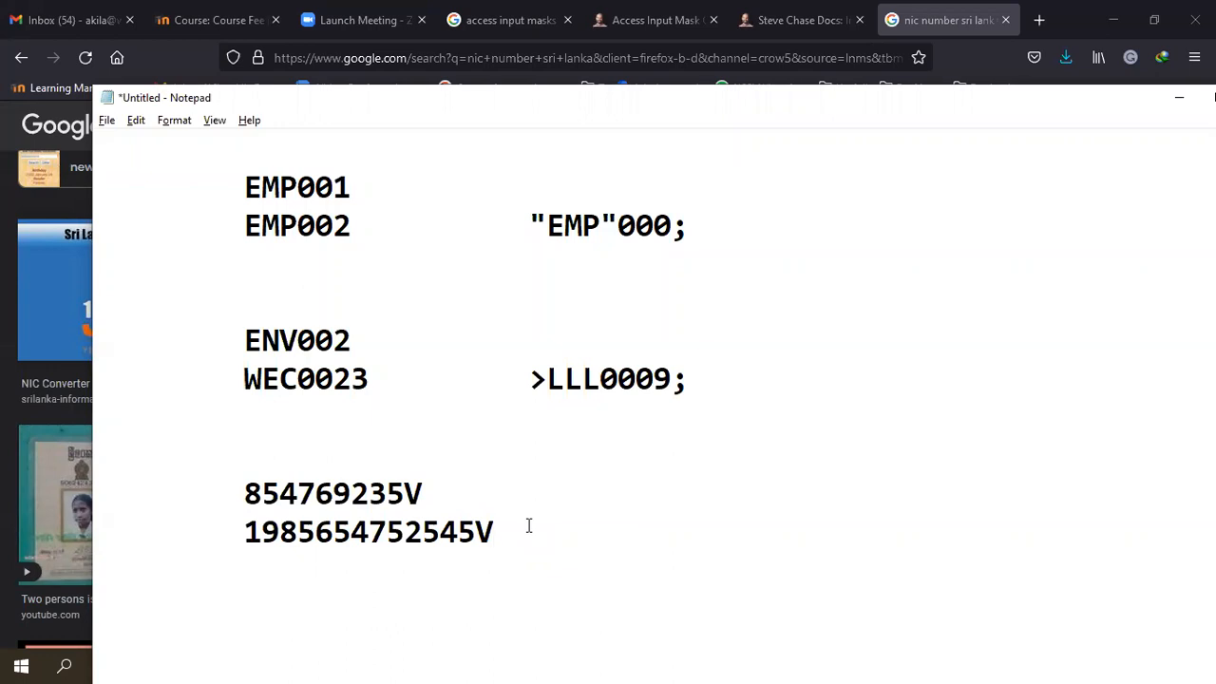
- Mark the first nine digits of both sample NIC numbers to compare them
{"action": "key", "text": "Tab"}
{"action": "left_click", "coordinate": [246, 492]}
{"action": "left_click_drag", "start_coordinate": [246, 492], "coordinate": [395, 502]}
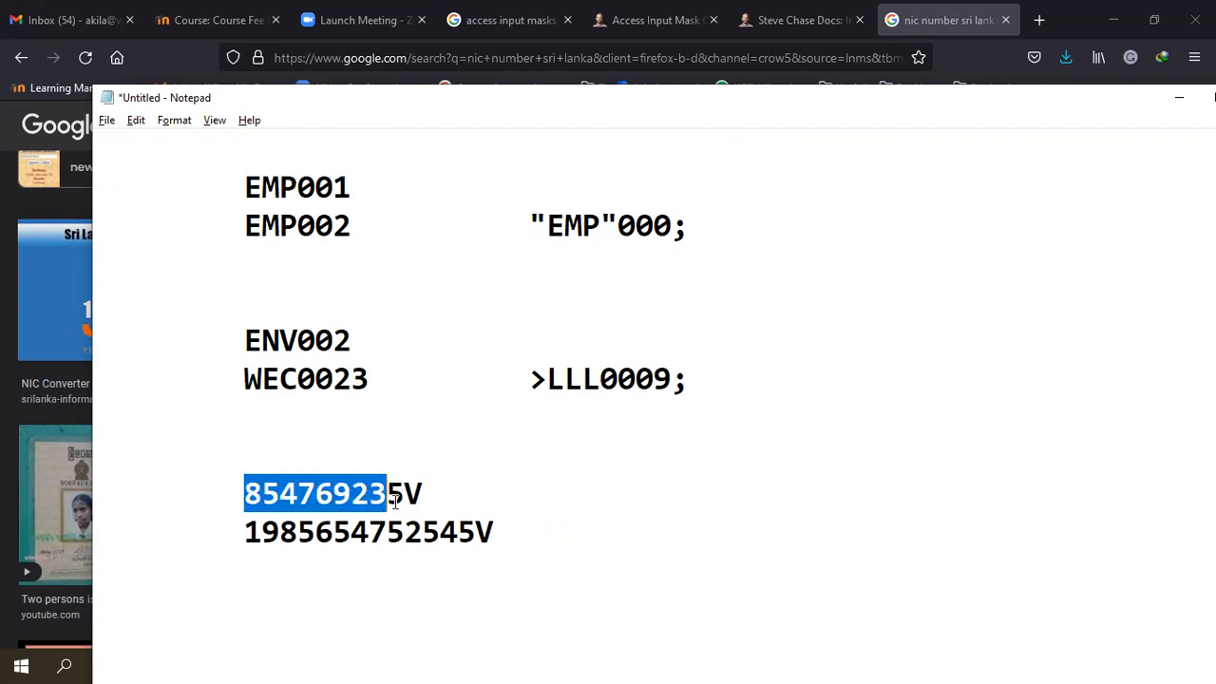
{"action": "left_click", "coordinate": [245, 492]}
{"action": "left_click_drag", "start_coordinate": [245, 492], "coordinate": [406, 492]}
{"action": "left_click_drag", "start_coordinate": [245, 532], "coordinate": [402, 536]}
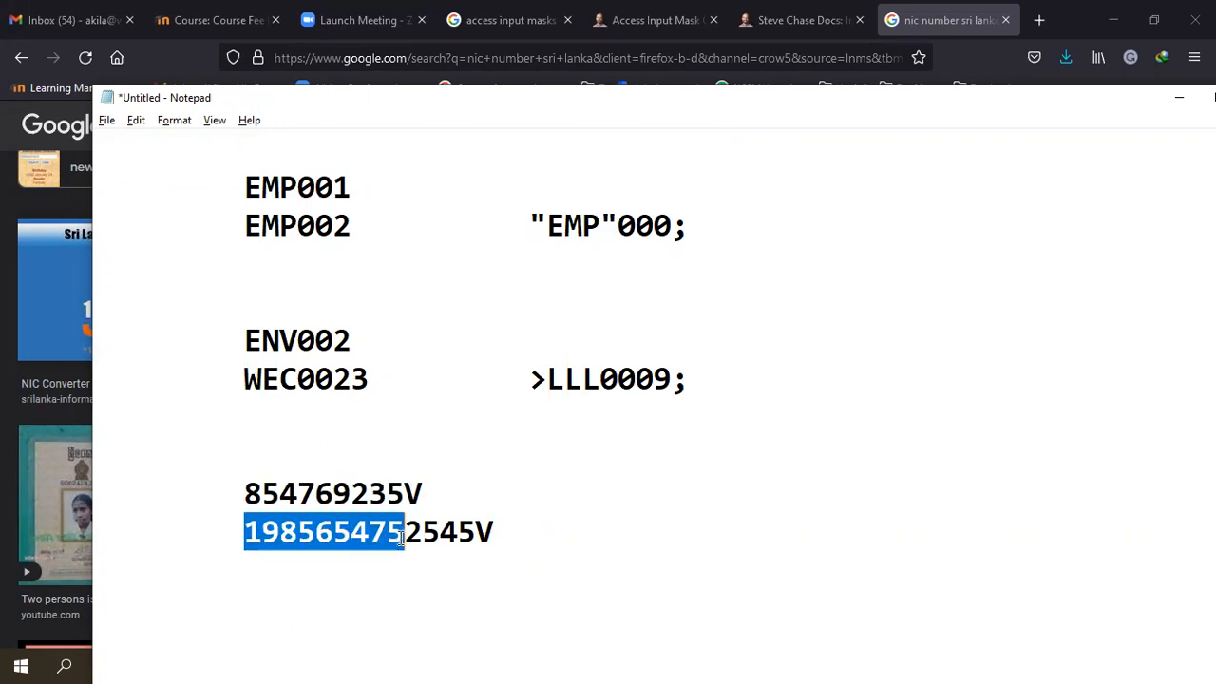
- Type the mask start 000000000 beside the longer NIC and note the trailing V
{"action": "left_click", "coordinate": [595, 520]}
{"action": "key", "text": "Tab"}
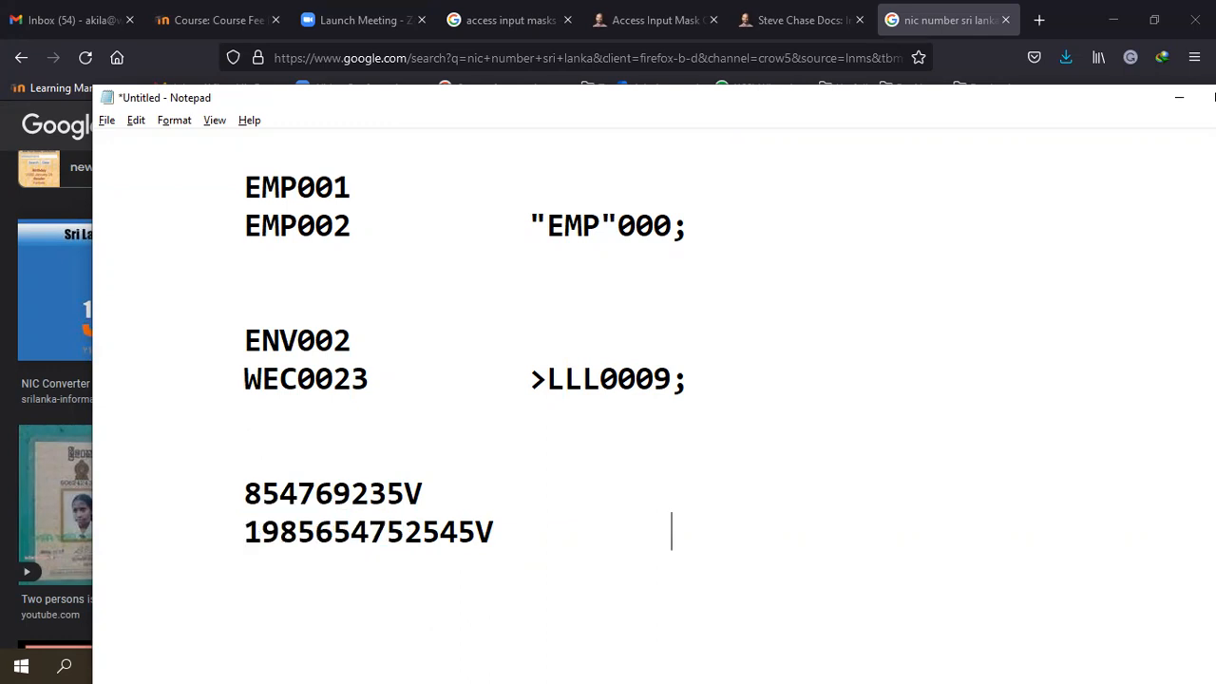
{"action": "type", "text": "000"}
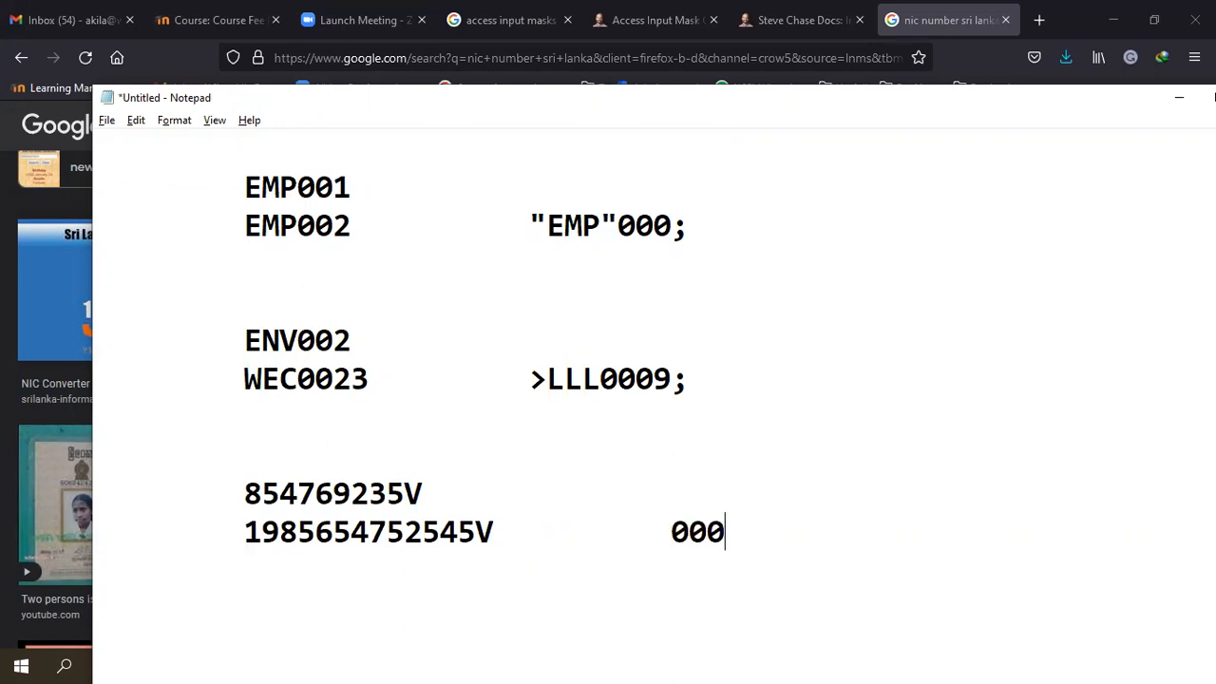
{"action": "type", "text": "000000"}
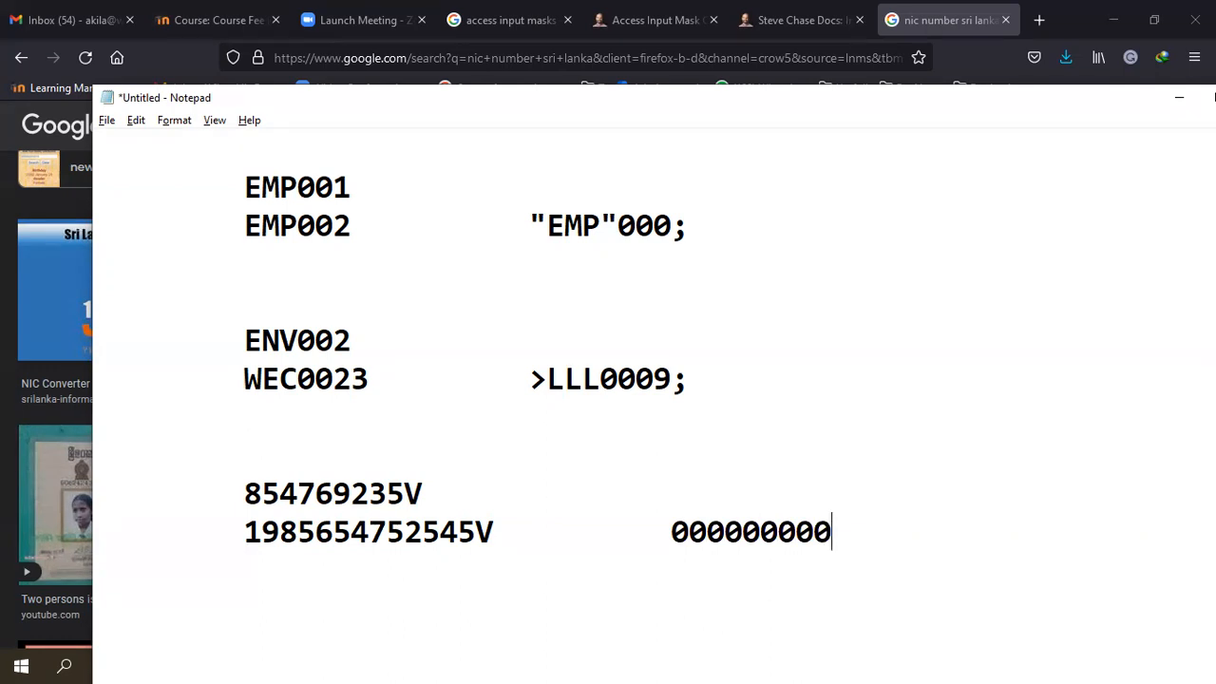
{"action": "left_click_drag", "start_coordinate": [422, 492], "coordinate": [420, 532]}
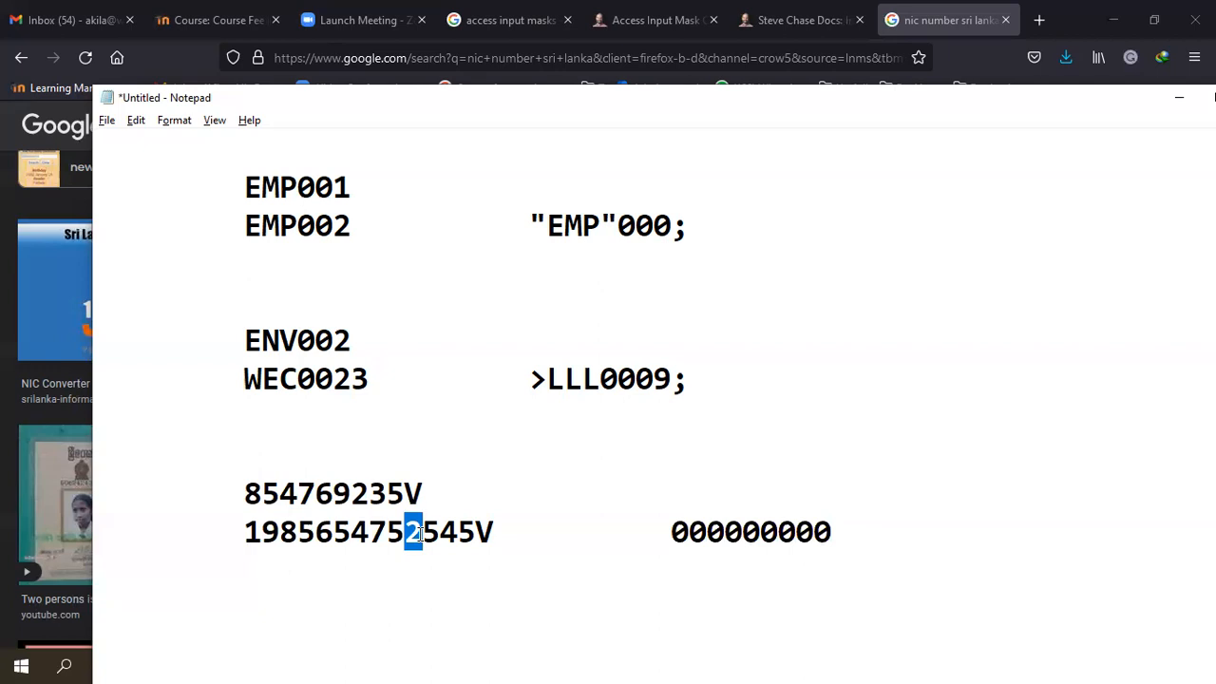
{"action": "left_click_drag", "start_coordinate": [429, 494], "coordinate": [414, 490]}
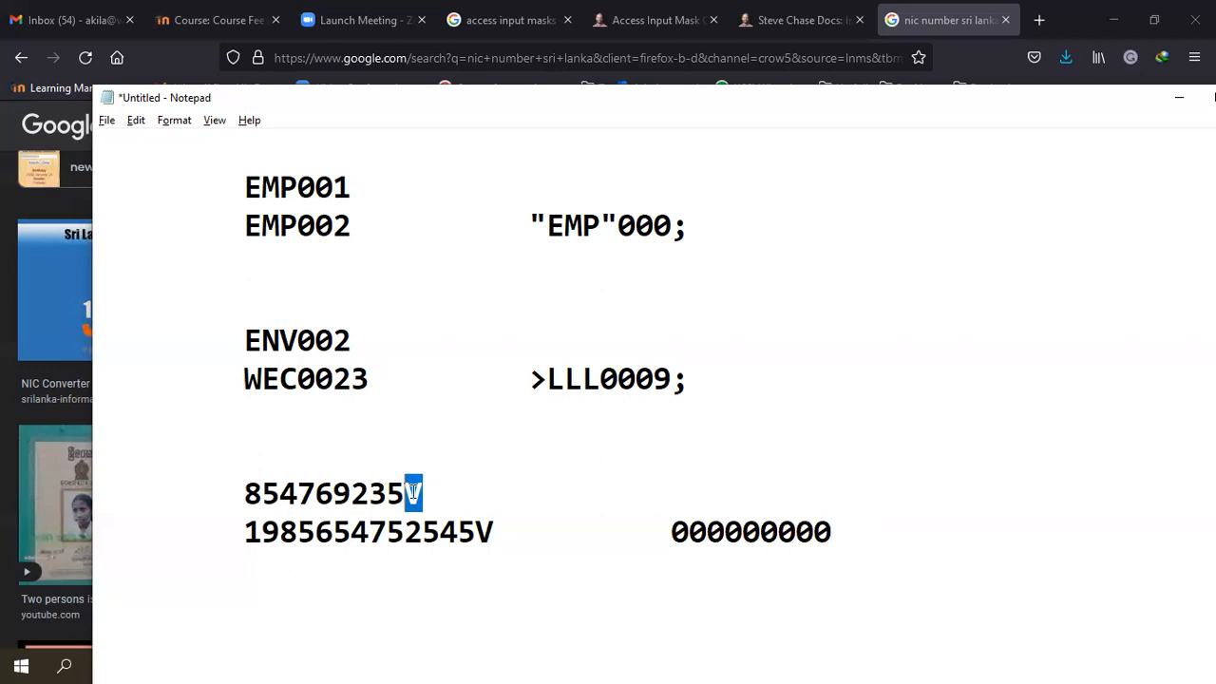
{"action": "left_click", "coordinate": [414, 491]}
{"action": "key", "text": "alt+Tab"}
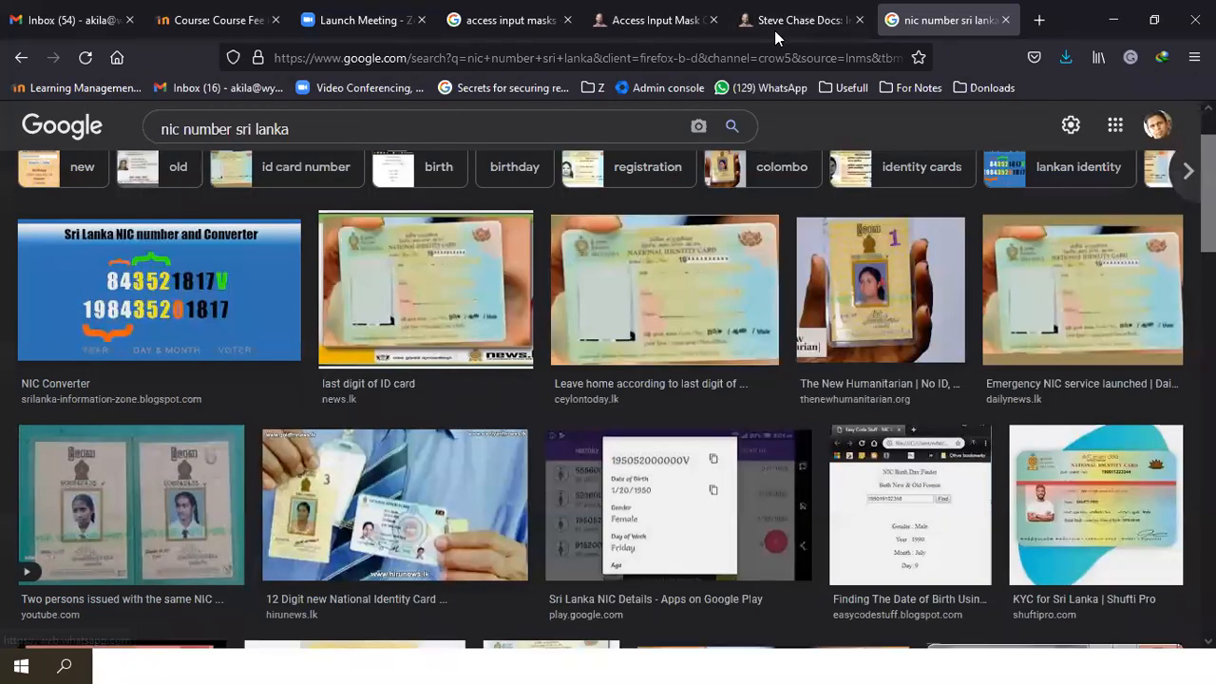
- Consult the Steve Chase Docs input-mask table, then resume at the end of the NIC mask
{"action": "left_click", "coordinate": [774, 31]}
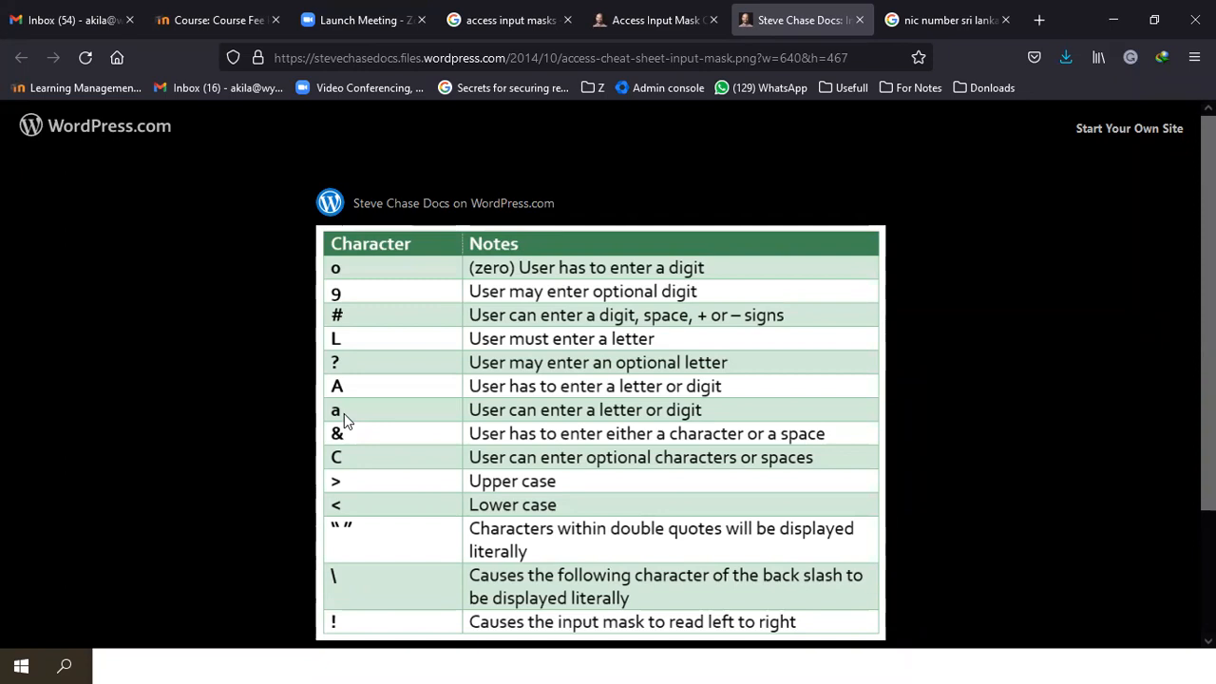
{"action": "key", "text": "alt+Tab"}
{"action": "key", "text": "alt+Tab"}
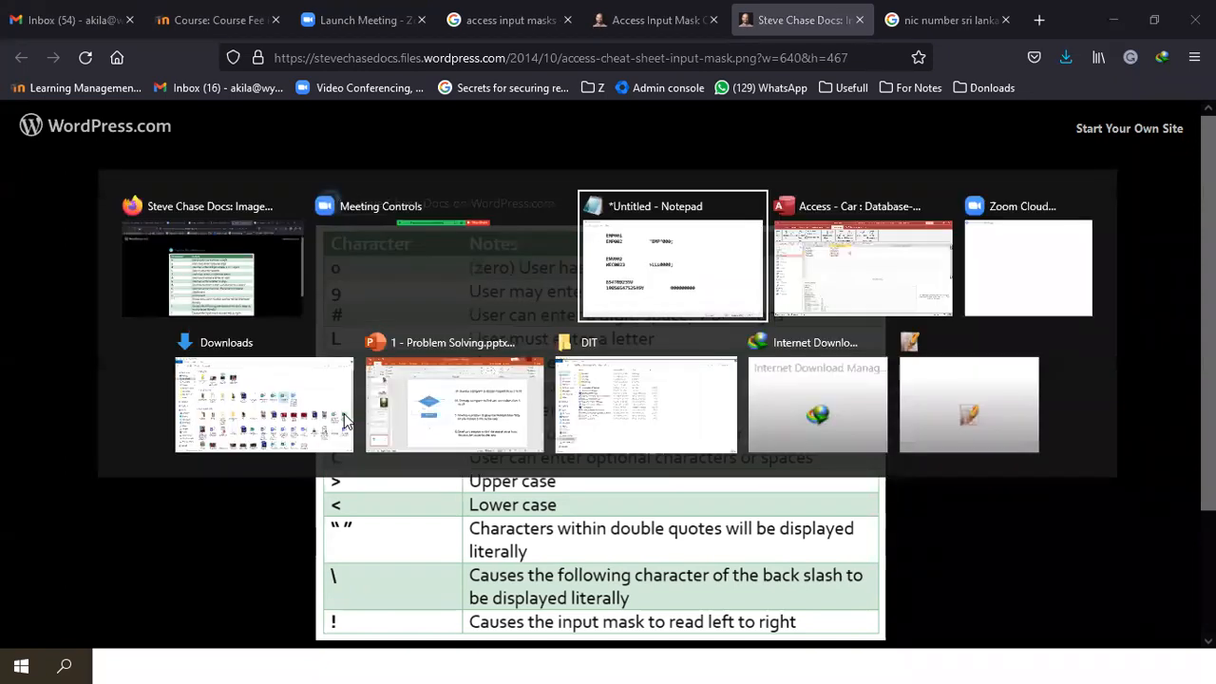
{"action": "left_click", "coordinate": [846, 529]}
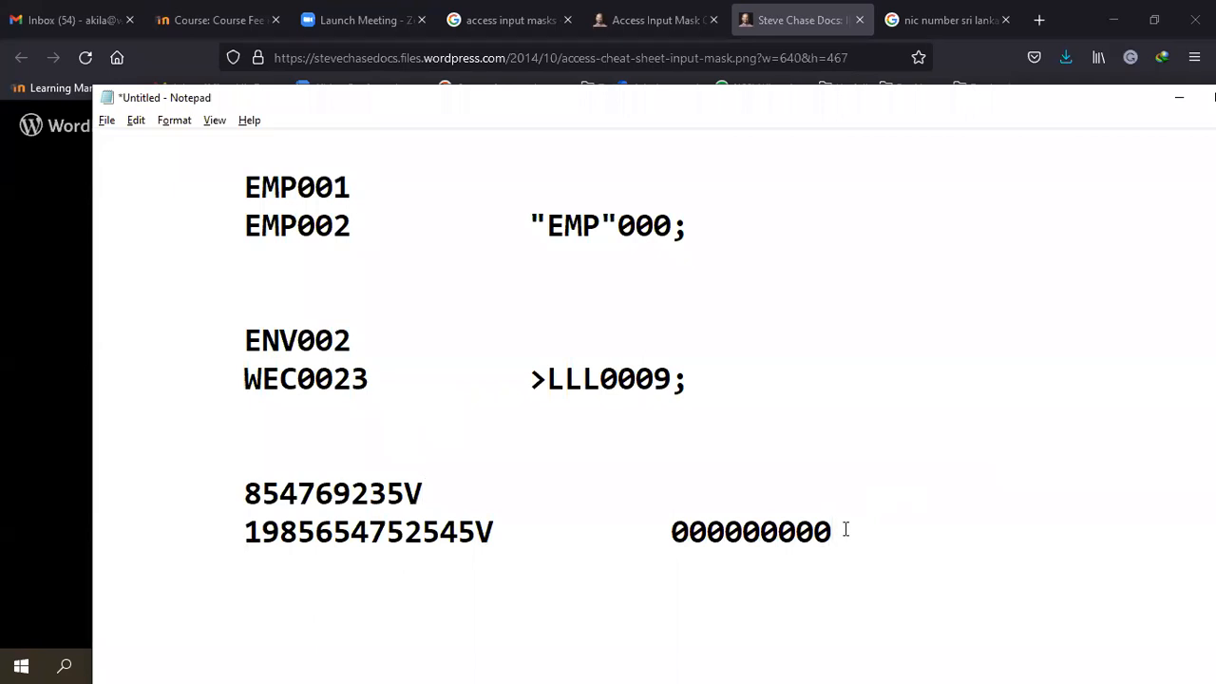
- Add a letter placeholder so the NIC mask reads 000000000a
{"action": "type", "text": "a"}
{"action": "left_click_drag", "start_coordinate": [424, 533], "coordinate": [472, 533]}
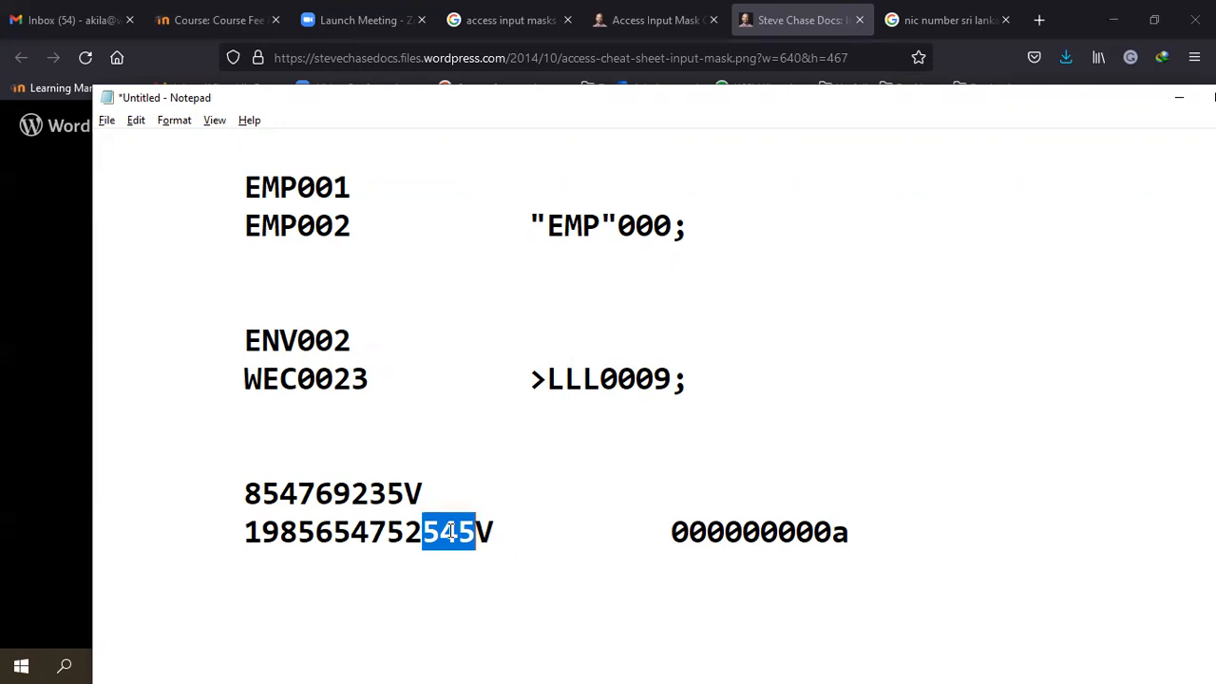
{"action": "left_click", "coordinate": [859, 520]}
{"action": "key", "text": "alt+Tab"}
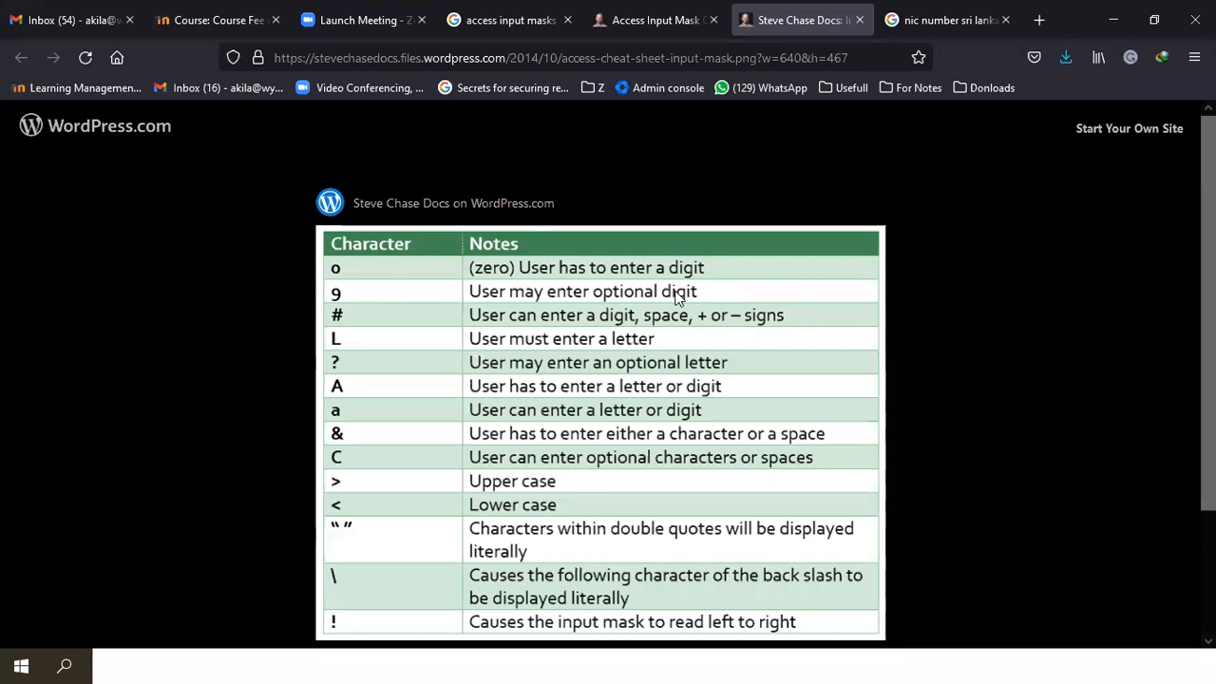
- Add 999 and make the letter uppercase, giving the mask 000000000A999
{"action": "key", "text": "alt+Tab"}
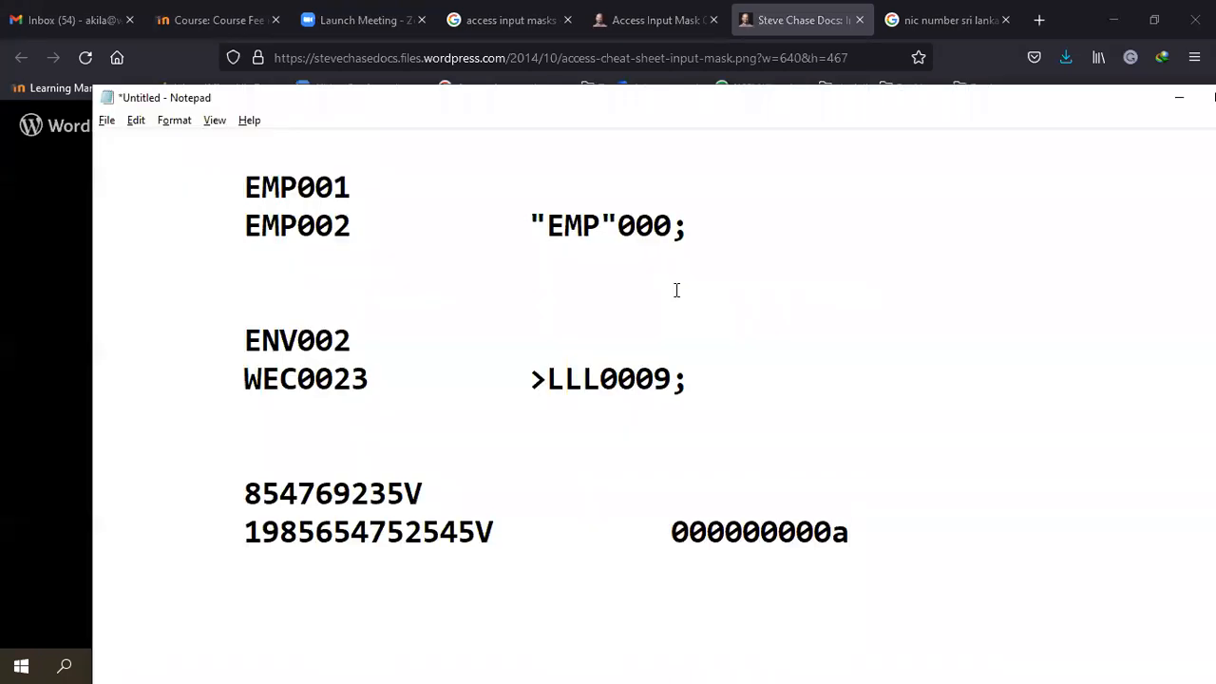
{"action": "type", "text": "999"}
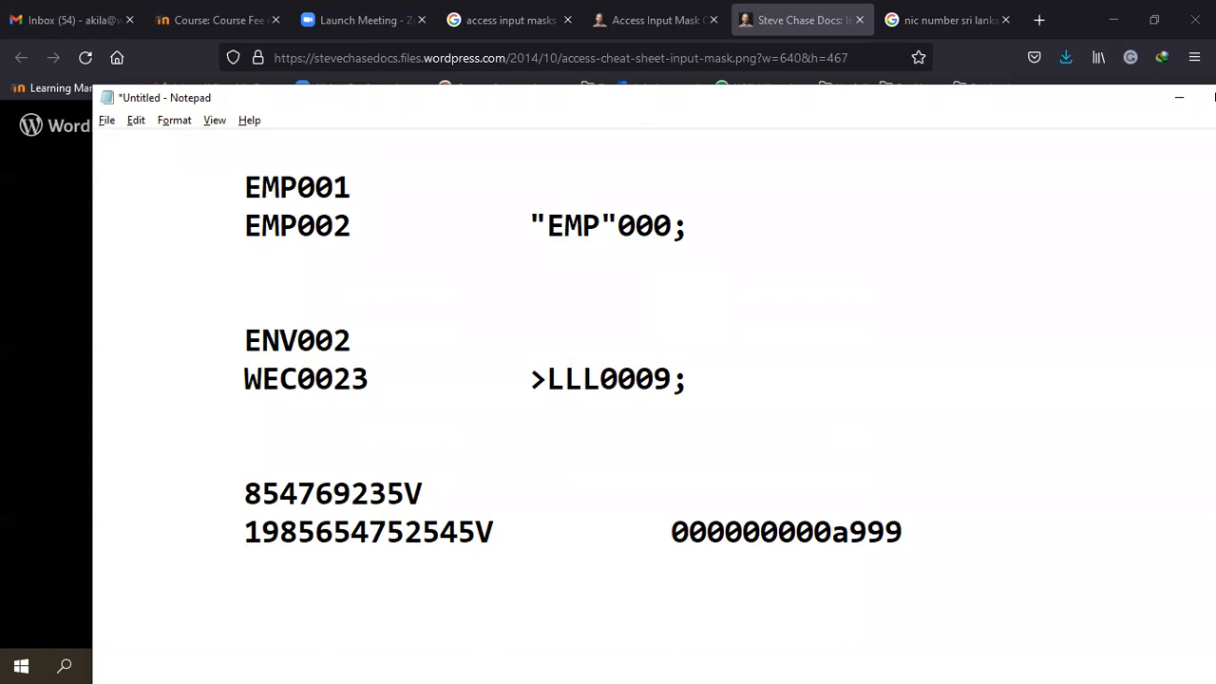
{"action": "left_click_drag", "start_coordinate": [421, 532], "coordinate": [481, 536]}
{"action": "key", "text": "alt+Tab"}
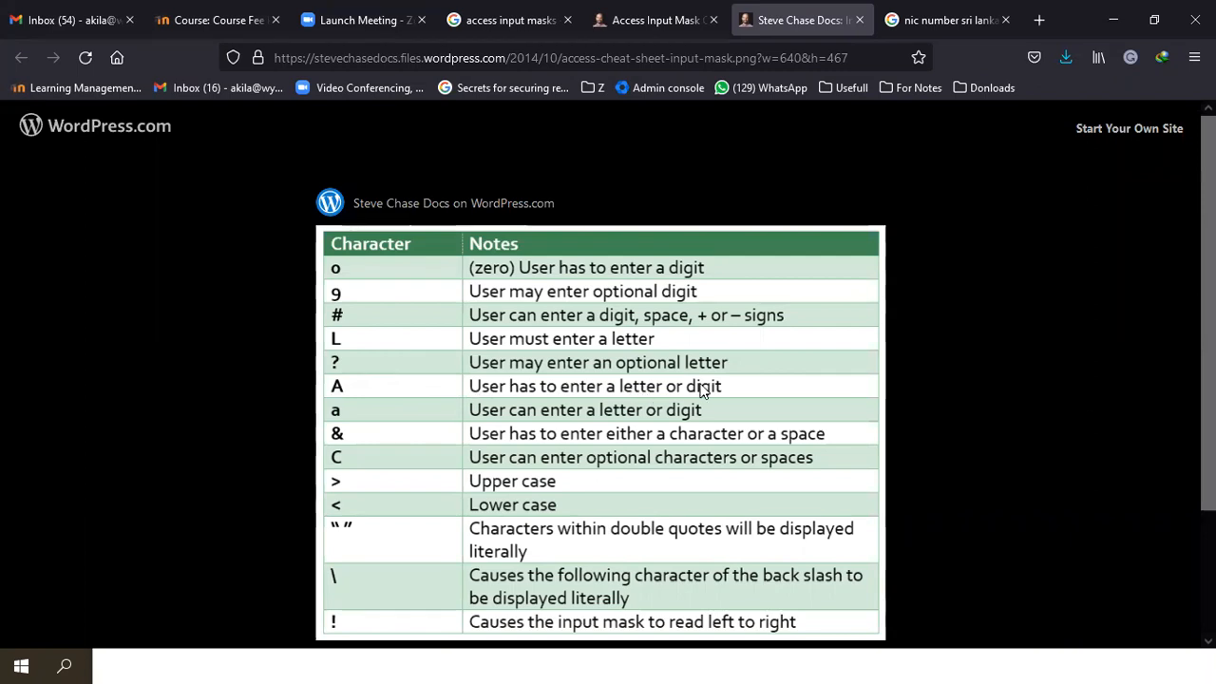
{"action": "key", "text": "alt+Tab"}
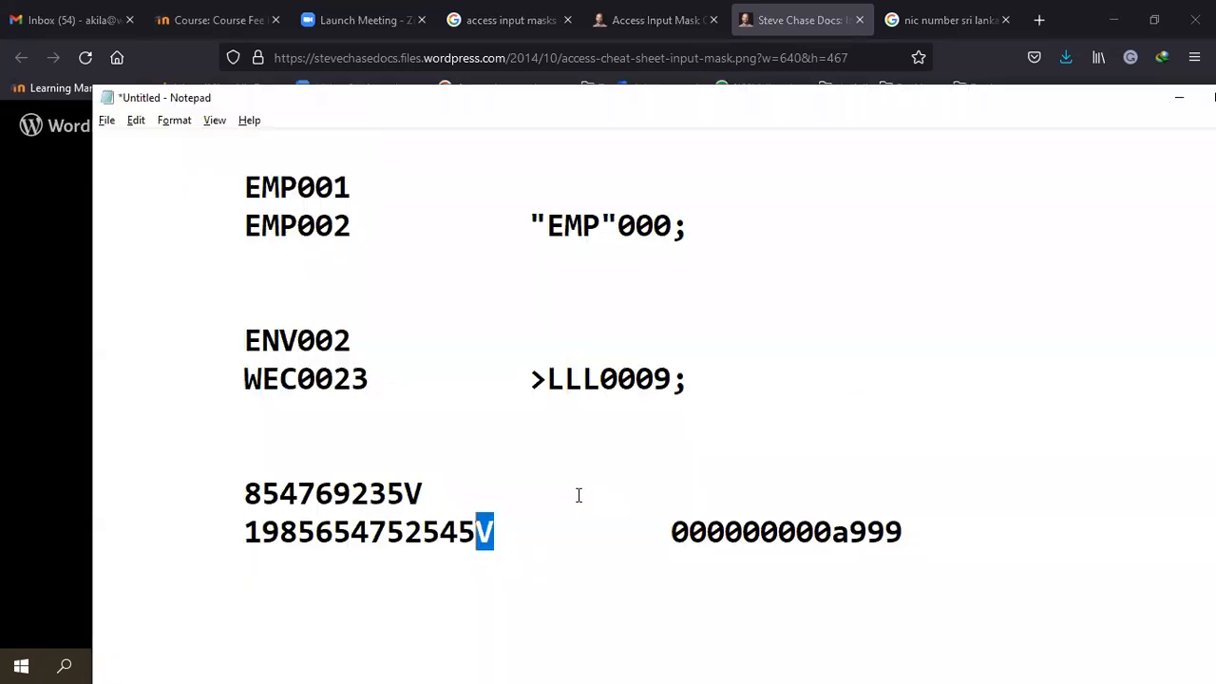
{"action": "left_click", "coordinate": [846, 529]}
{"action": "key", "text": "BackSpace"}
{"action": "type", "text": "A"}
{"action": "left_click", "coordinate": [920, 534]}
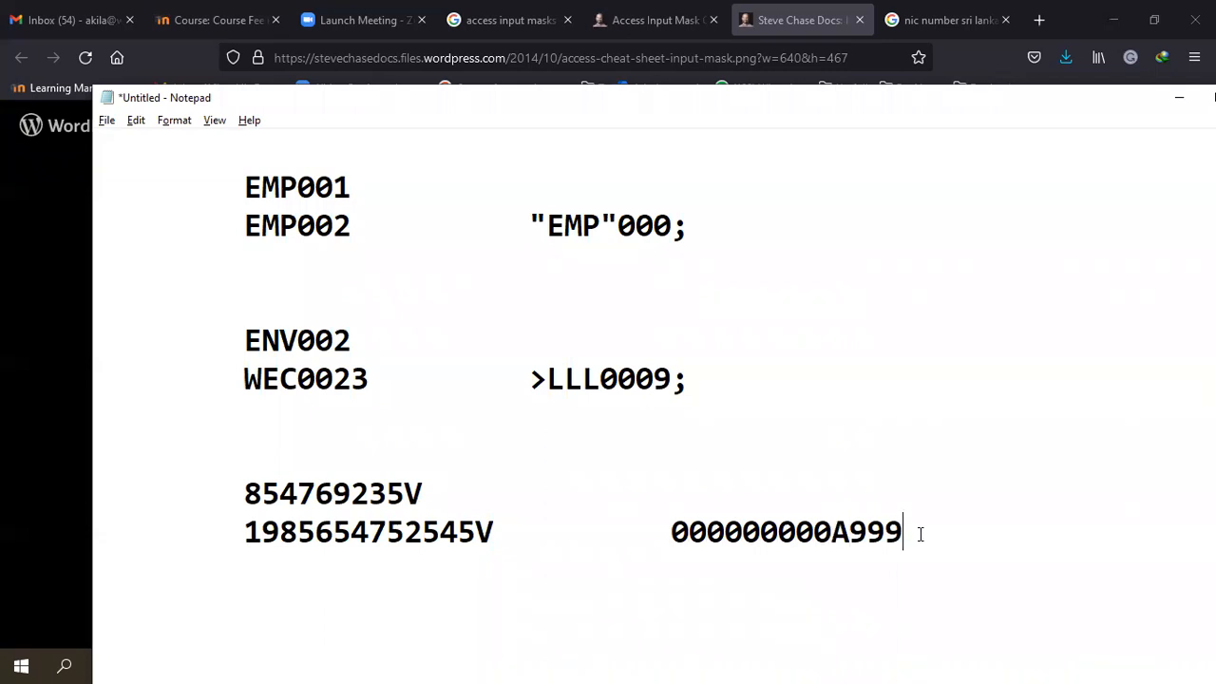
- End the mask with ?; and select the full 000000000A999?; mask
{"action": "key", "text": "alt+Tab"}
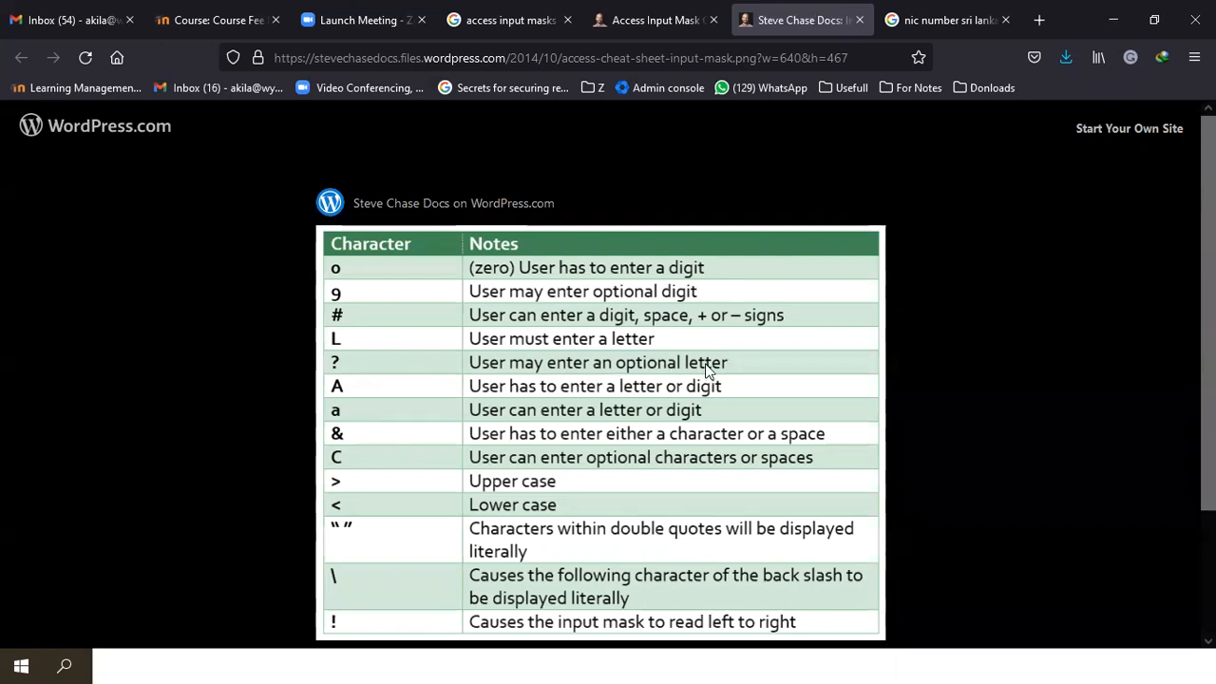
{"action": "key", "text": "alt+Tab"}
{"action": "type", "text": "?"}
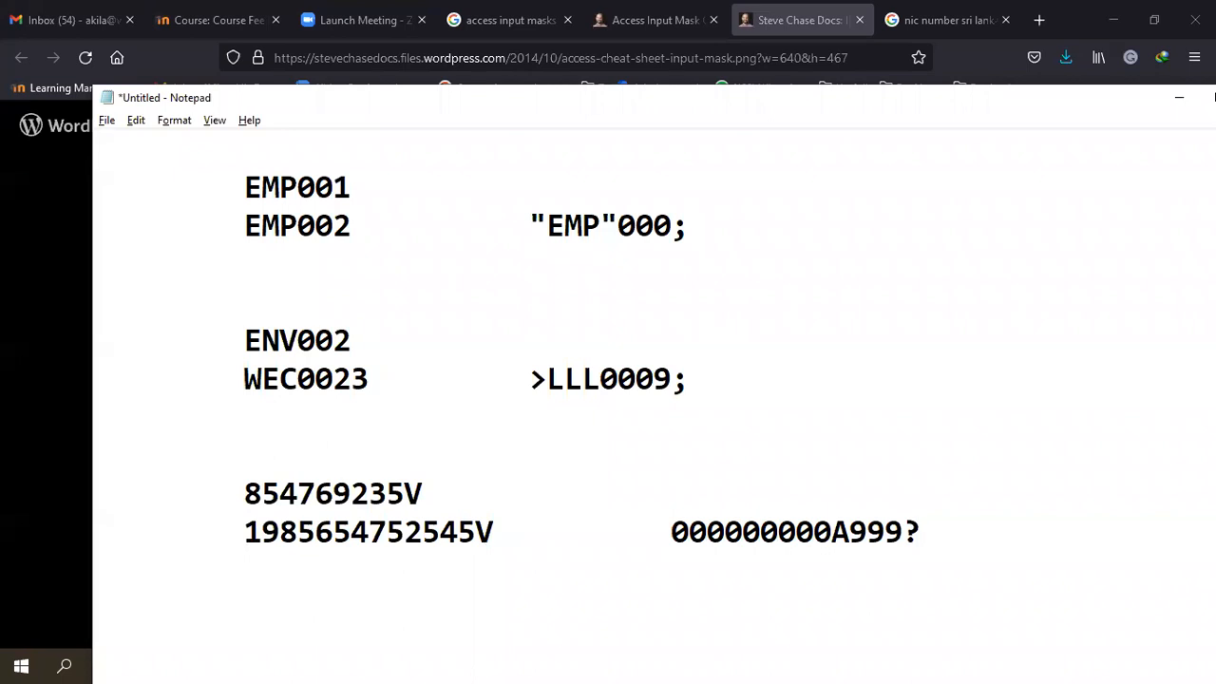
{"action": "type", "text": ";"}
{"action": "left_click_drag", "start_coordinate": [941, 536], "coordinate": [688, 532]}
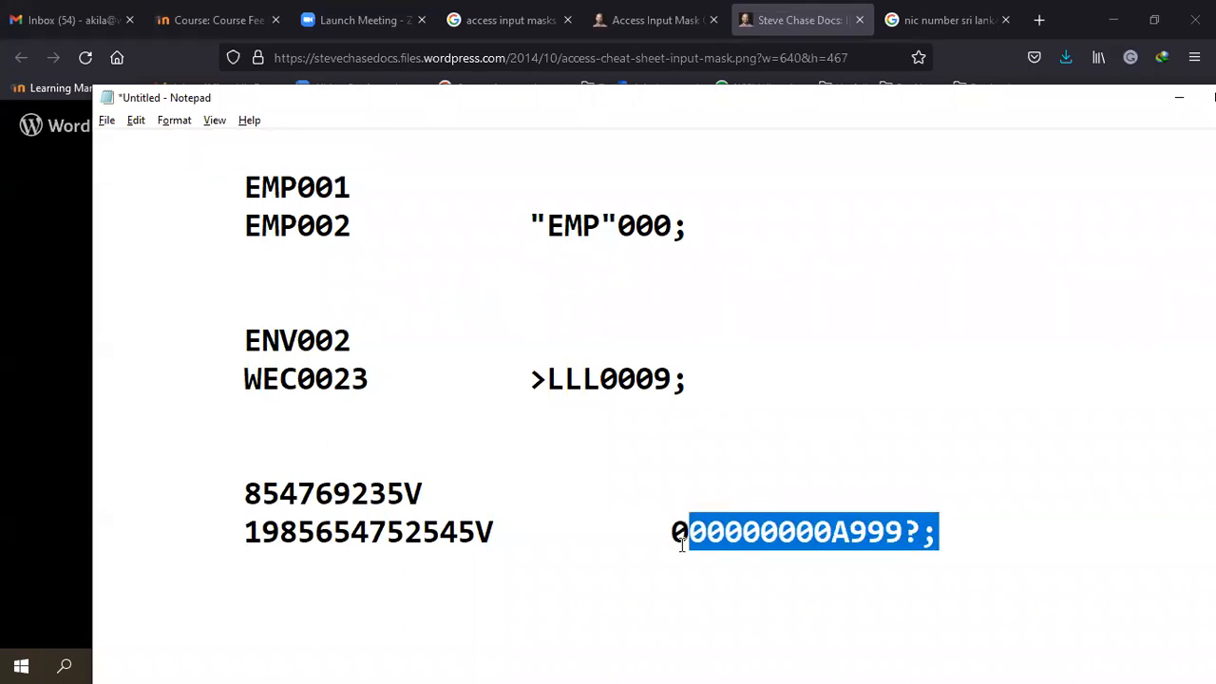
{"action": "left_click", "coordinate": [971, 532]}
{"action": "left_click_drag", "start_coordinate": [971, 531], "coordinate": [670, 534]}
{"action": "key", "text": "ctrl+c"}
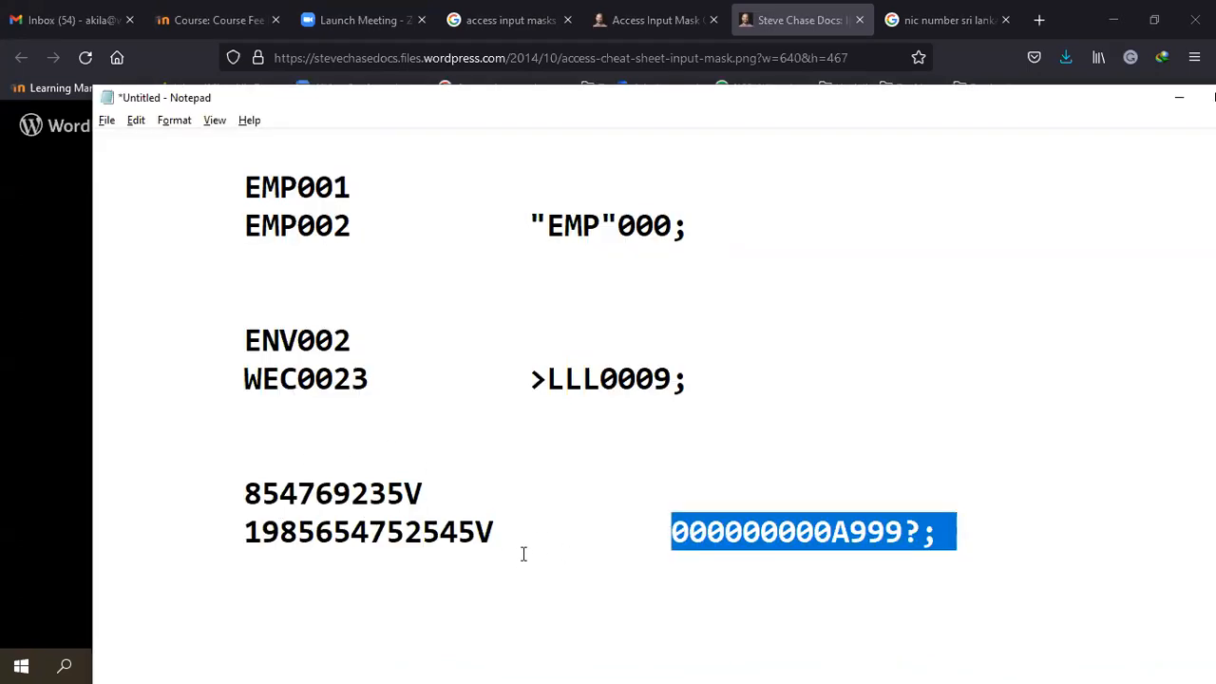
{"action": "key", "text": "alt+Tab"}
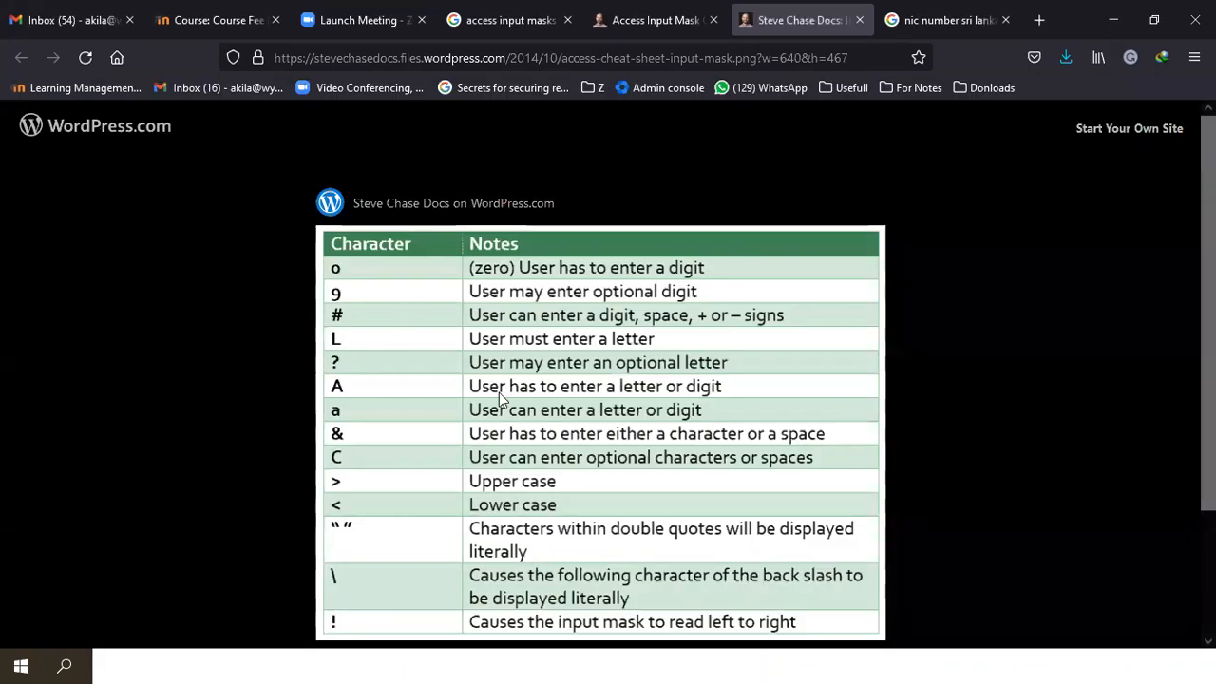
{"action": "key", "text": "alt+Tab"}
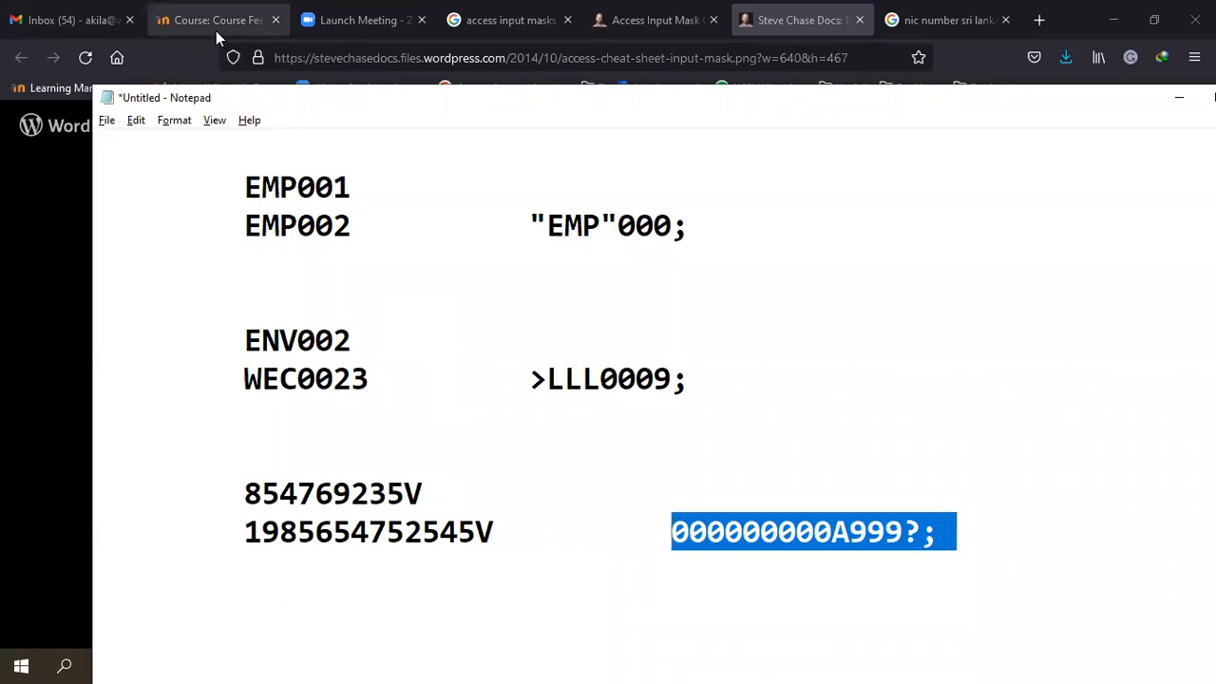
{"action": "key", "text": "alt+Tab"}
{"action": "key", "text": "alt+Tab"}
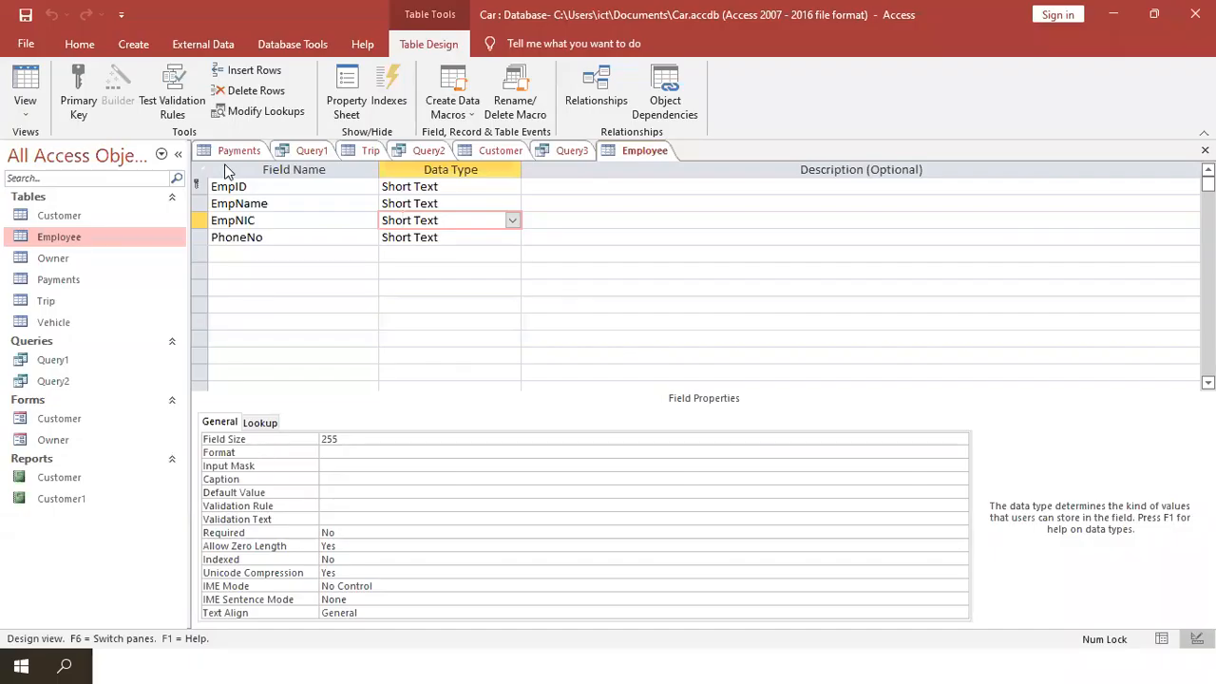
- Paste 000000000A999?; as EmpNIC's input mask and save the design
{"action": "left_click", "coordinate": [329, 464]}
{"action": "key", "text": "ctrl+v"}
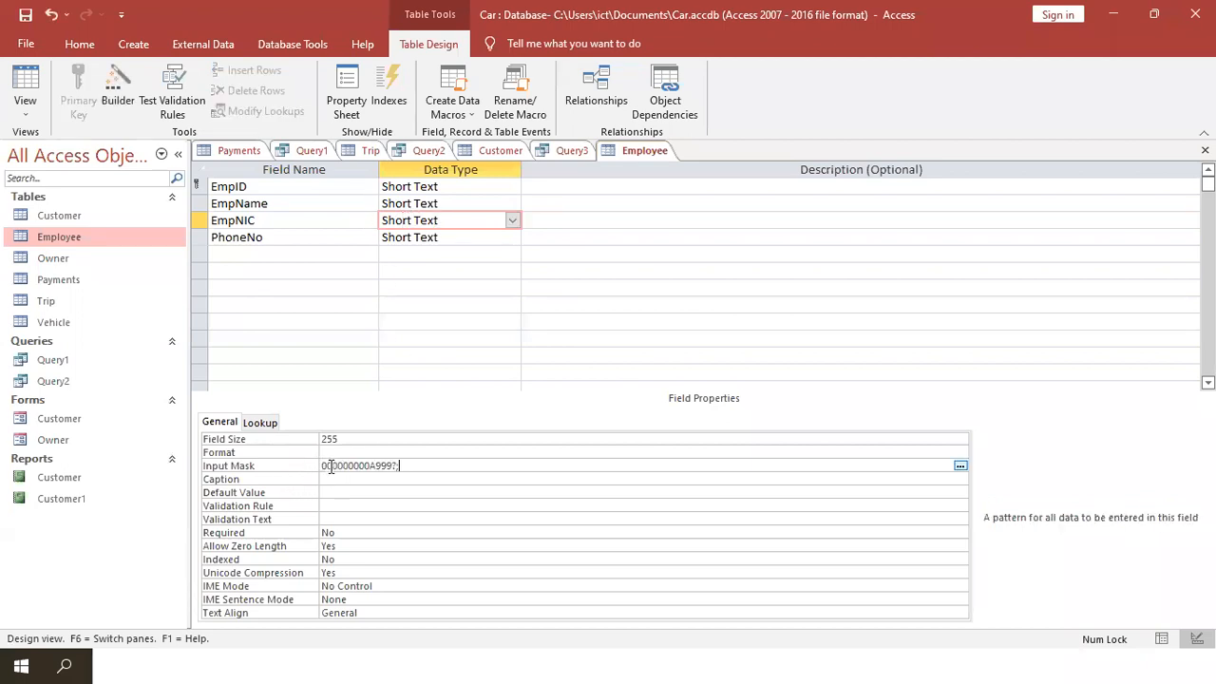
{"action": "left_click", "coordinate": [24, 85]}
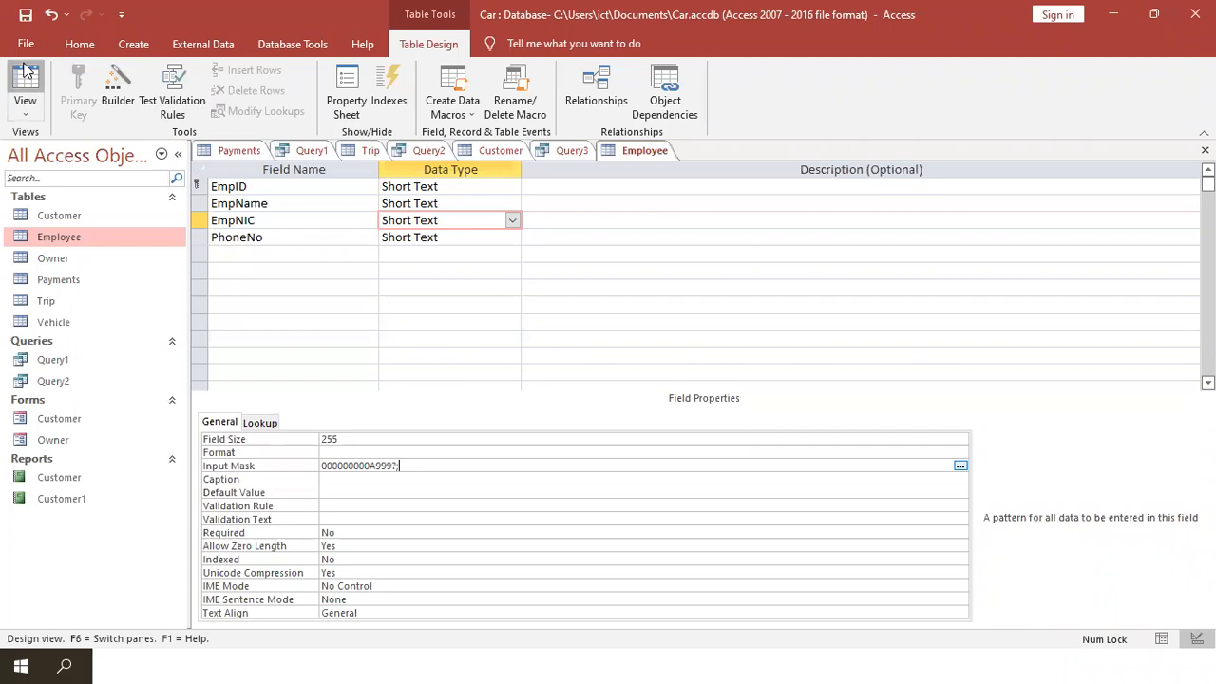
{"action": "left_click", "coordinate": [576, 388]}
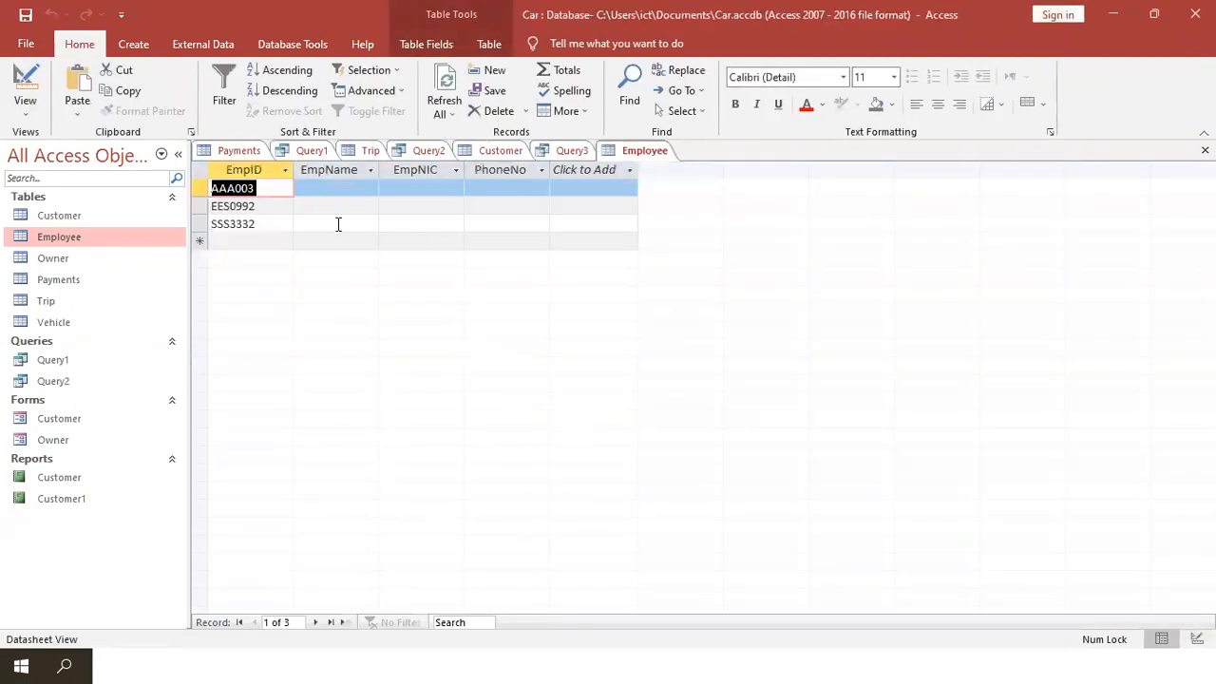
{"action": "left_click", "coordinate": [404, 179]}
{"action": "left_click", "coordinate": [404, 187]}
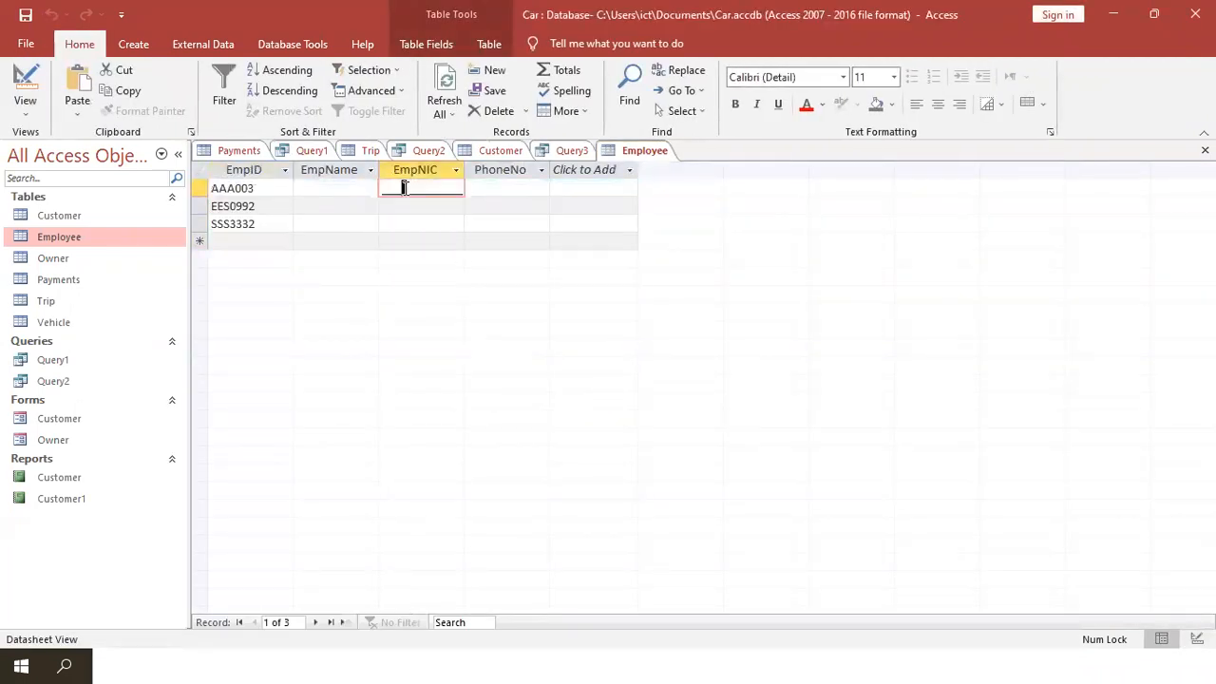
{"action": "key", "text": "BackSpace"}
{"action": "key", "text": "BackSpace"}
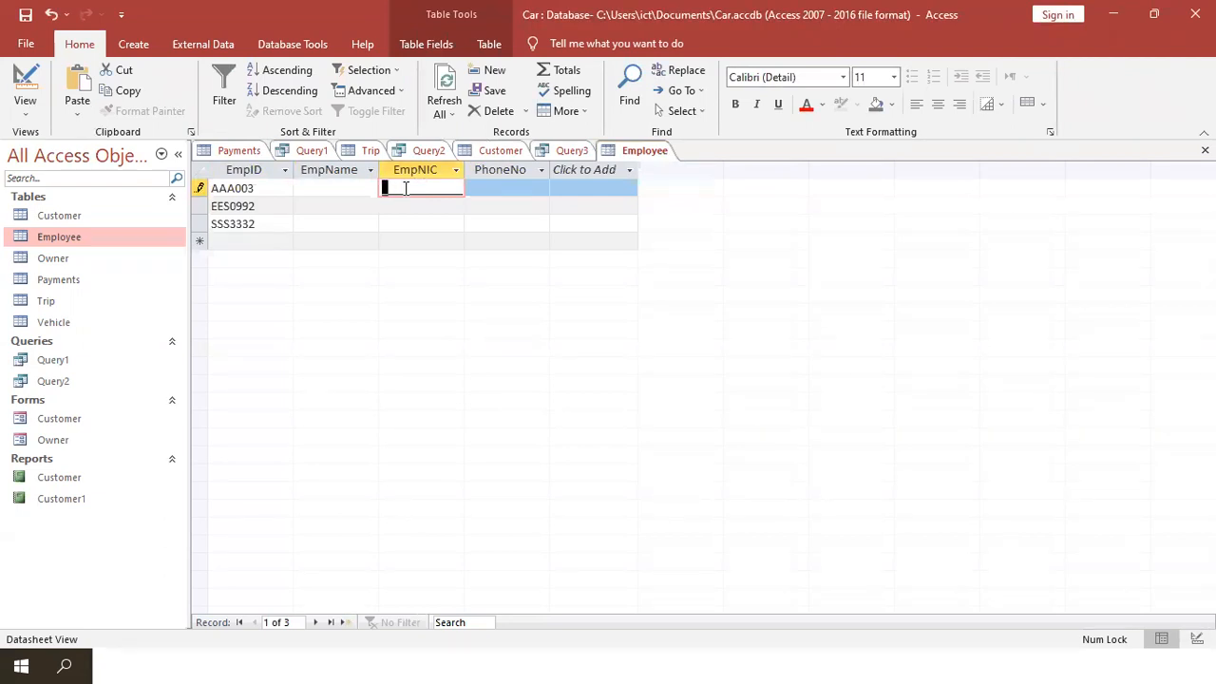
{"action": "type", "text": "2344455566677"}
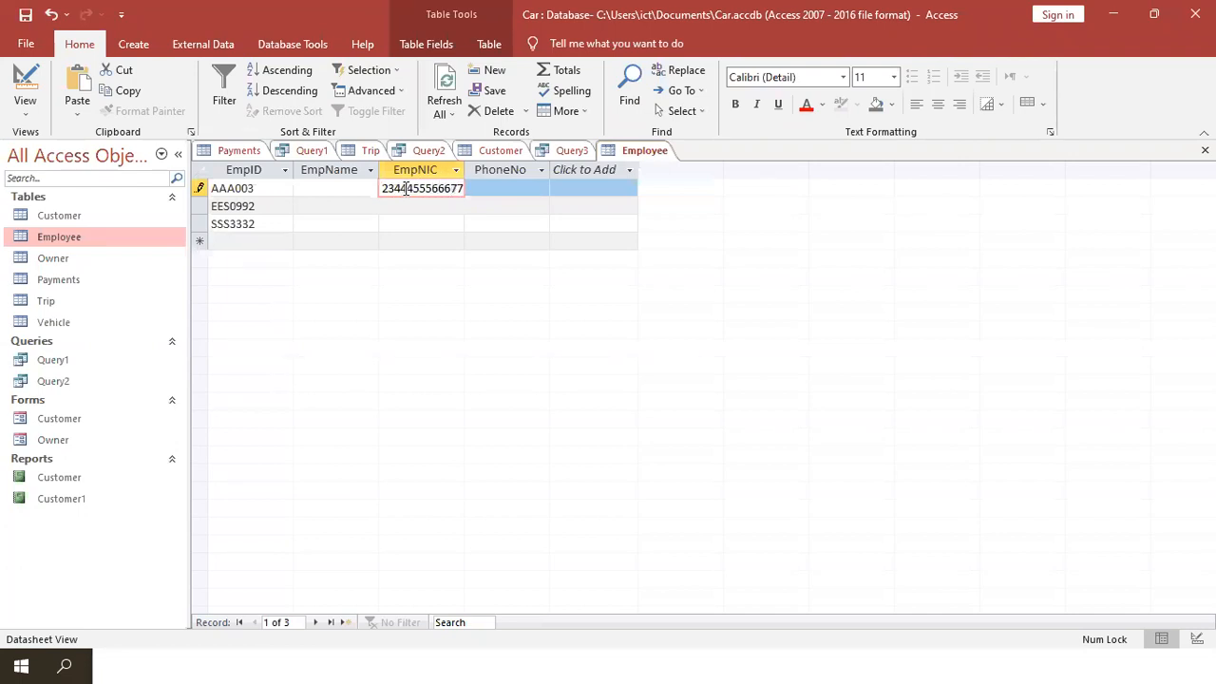
{"action": "type", "text": "V"}
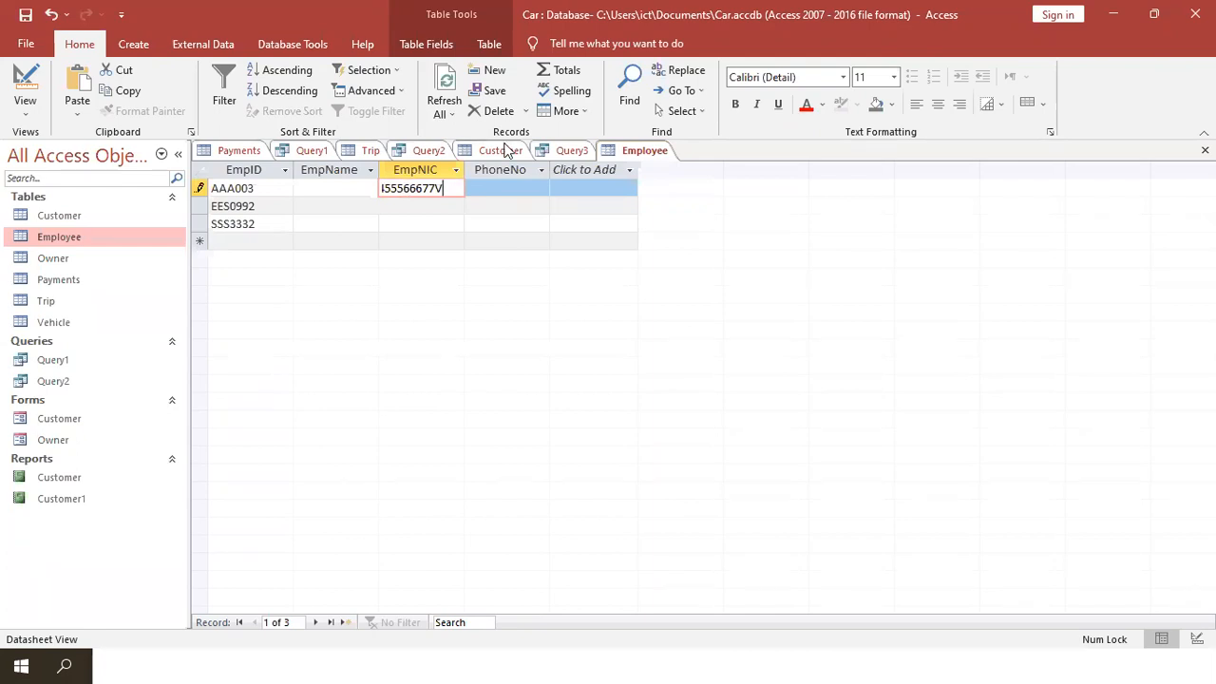
{"action": "left_click_drag", "start_coordinate": [465, 169], "coordinate": [496, 169]}
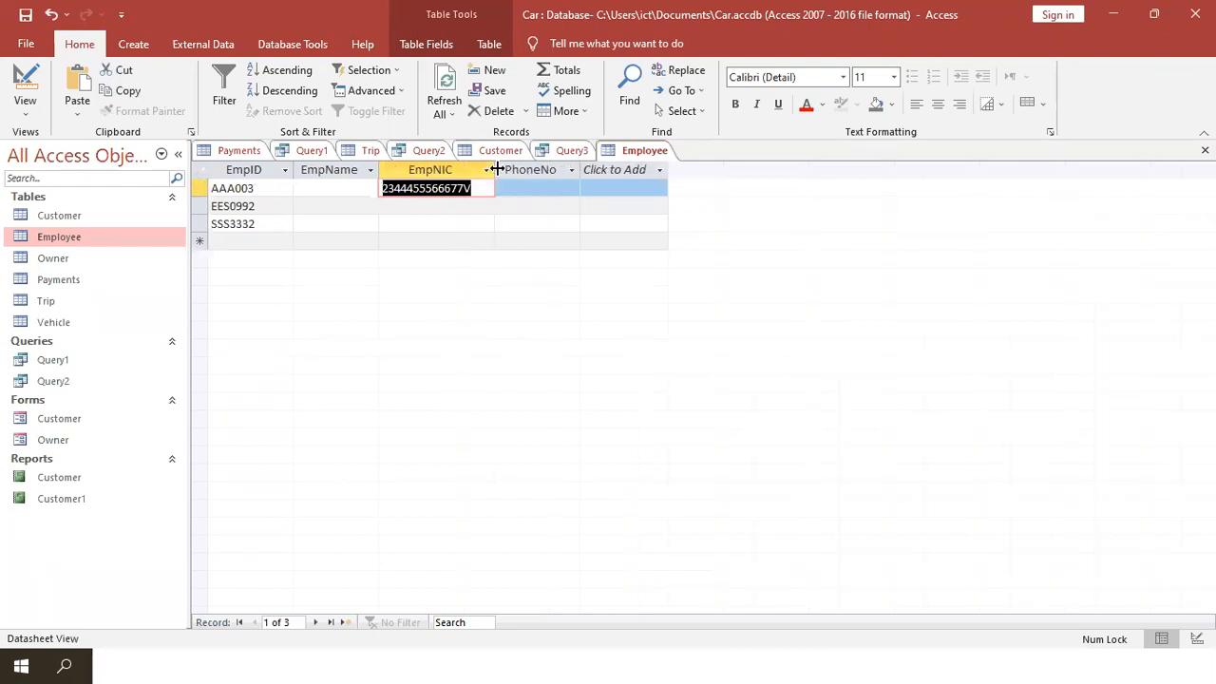
{"action": "left_click", "coordinate": [454, 189]}
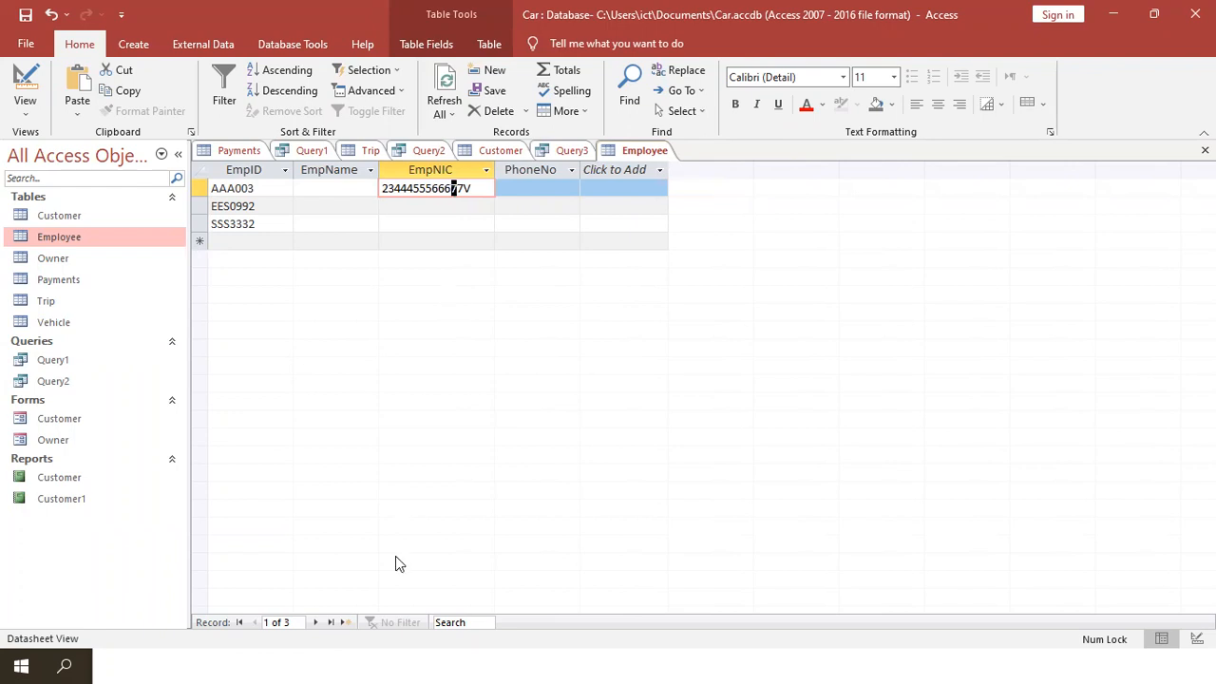
{"action": "left_click", "coordinate": [375, 657]}
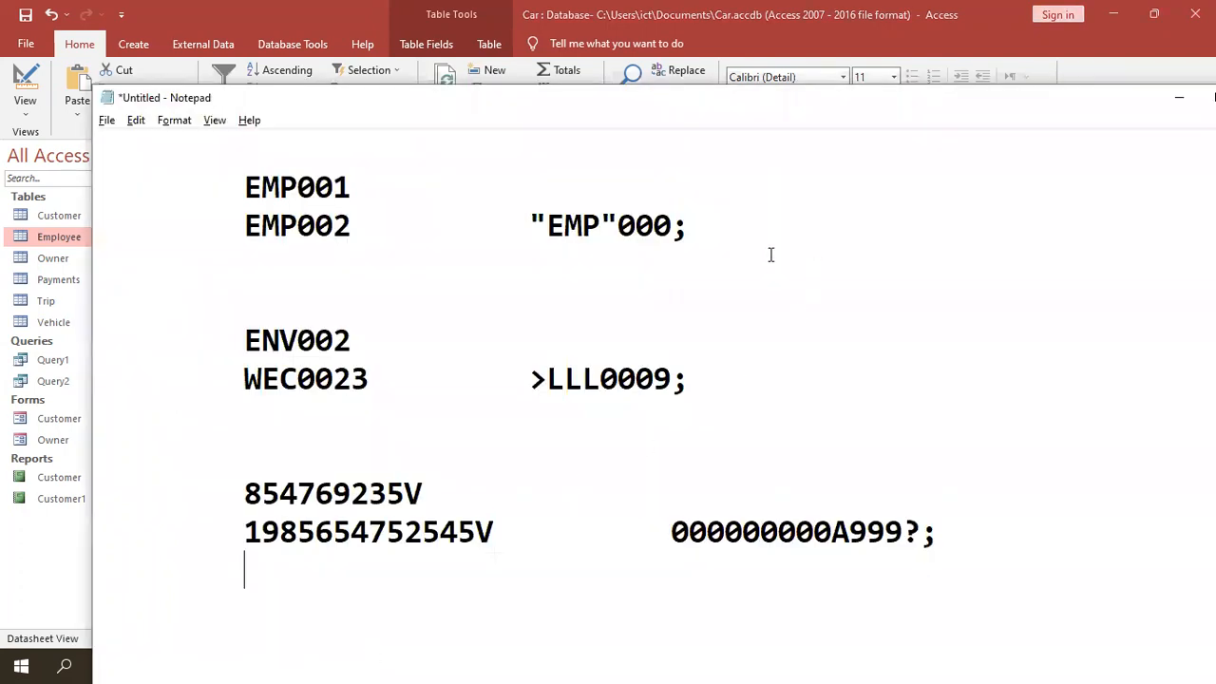
- Delete the "EMP"000; mask and strip MP from the EMP001 and EMP002 samples
{"action": "left_click_drag", "start_coordinate": [714, 226], "coordinate": [491, 231]}
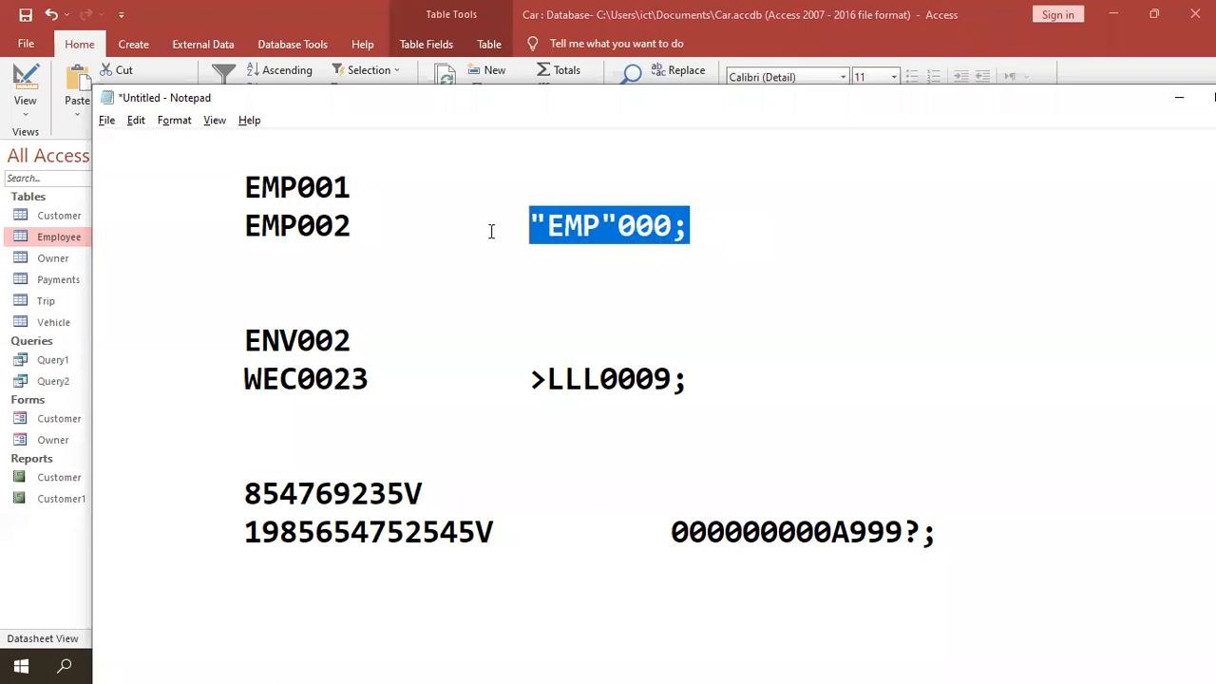
{"action": "key", "text": "Delete"}
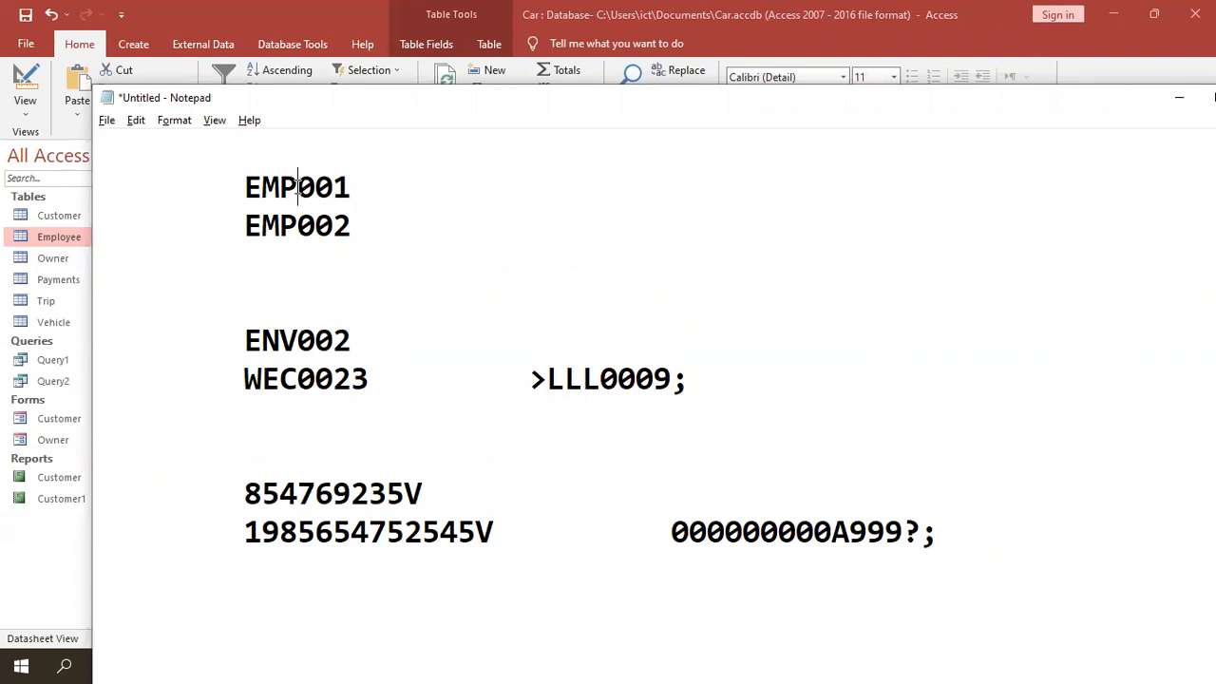
{"action": "left_click", "coordinate": [298, 187]}
{"action": "key", "text": "BackSpace"}
{"action": "key", "text": "BackSpace"}
{"action": "left_click", "coordinate": [262, 225]}
{"action": "left_click_drag", "start_coordinate": [262, 226], "coordinate": [286, 197]}
{"action": "key", "text": "BackSpace"}
- Edit the two sample IDs to read E001TR1 and E002DS23
{"action": "type", "text": "1"}
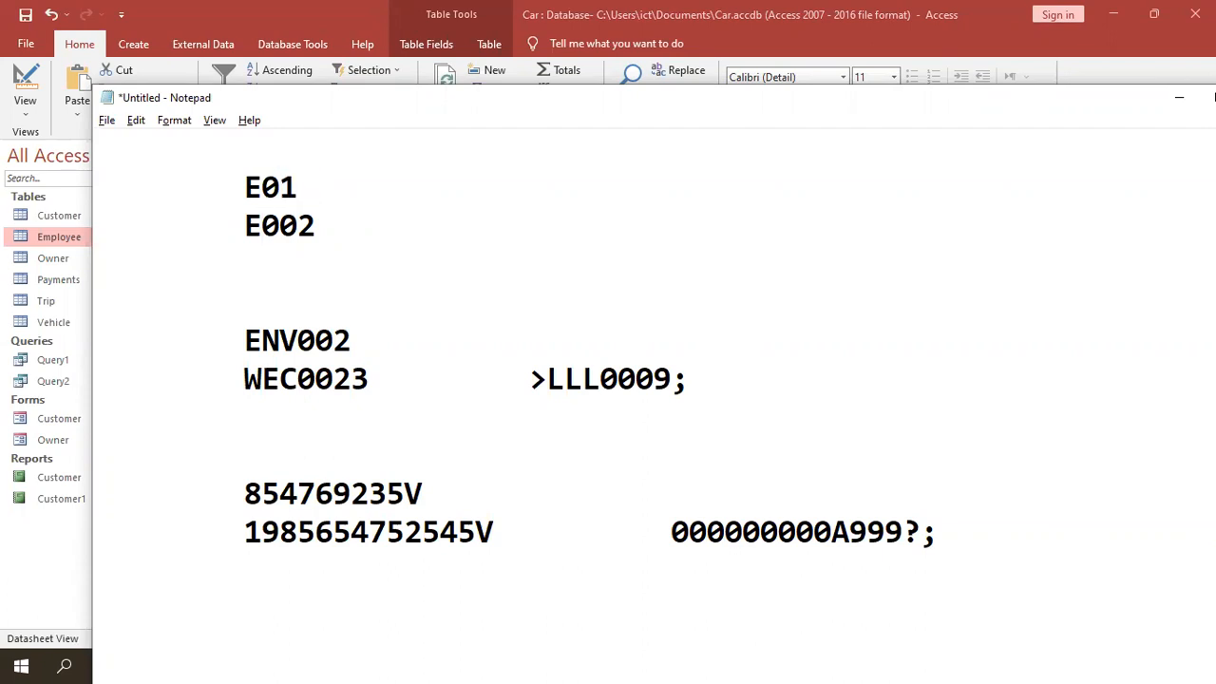
{"action": "key", "text": "BackSpace"}
{"action": "type", "text": "01"}
{"action": "type", "text": "ET"}
{"action": "key", "text": "BackSpace"}
{"action": "key", "text": "BackSpace"}
{"action": "type", "text": "TR"}
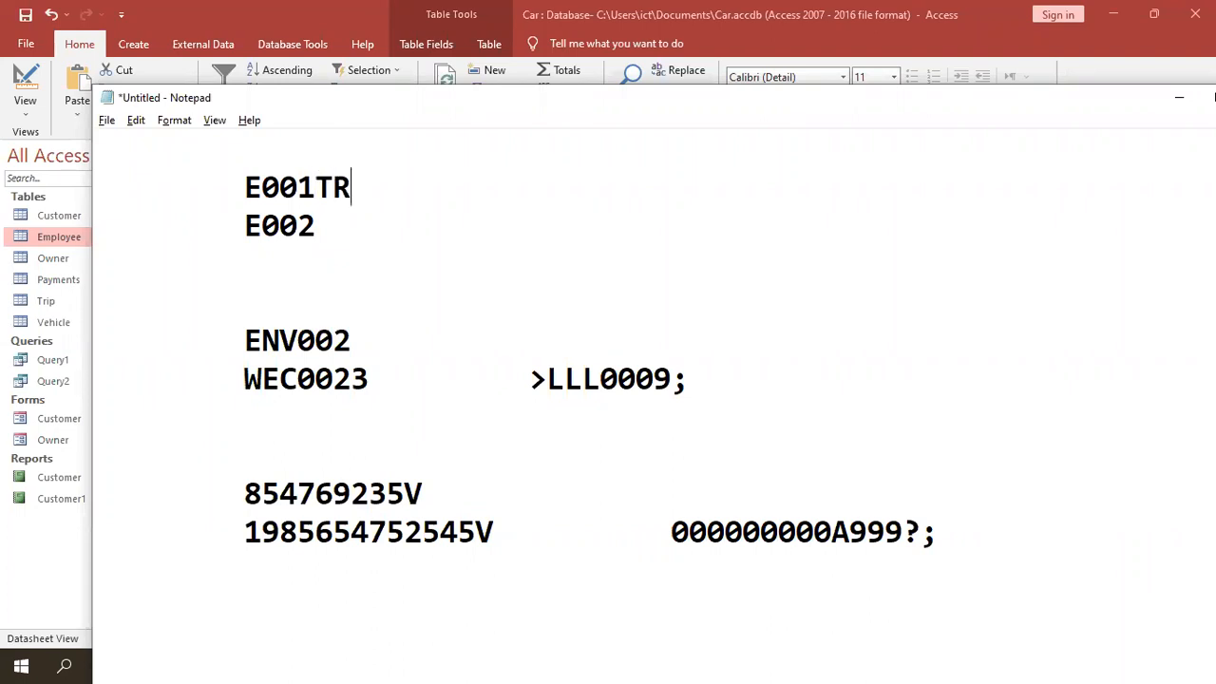
{"action": "type", "text": "0"}
{"action": "key", "text": "BackSpace"}
{"action": "type", "text": "1"}
{"action": "left_click", "coordinate": [317, 226]}
{"action": "key", "text": "BackSpace"}
{"action": "type", "text": "2DS23"}
{"action": "key", "text": "Return"}
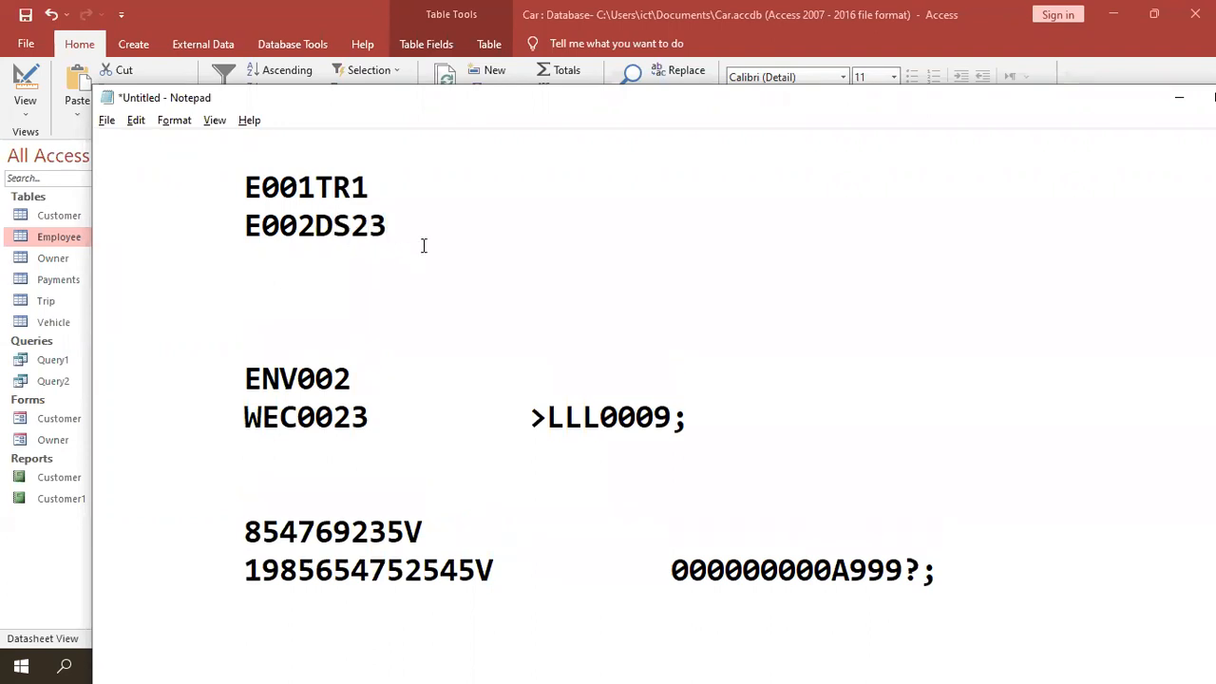
{"action": "left_click_drag", "start_coordinate": [410, 225], "coordinate": [245, 226]}
{"action": "key", "text": "ctrl+c"}
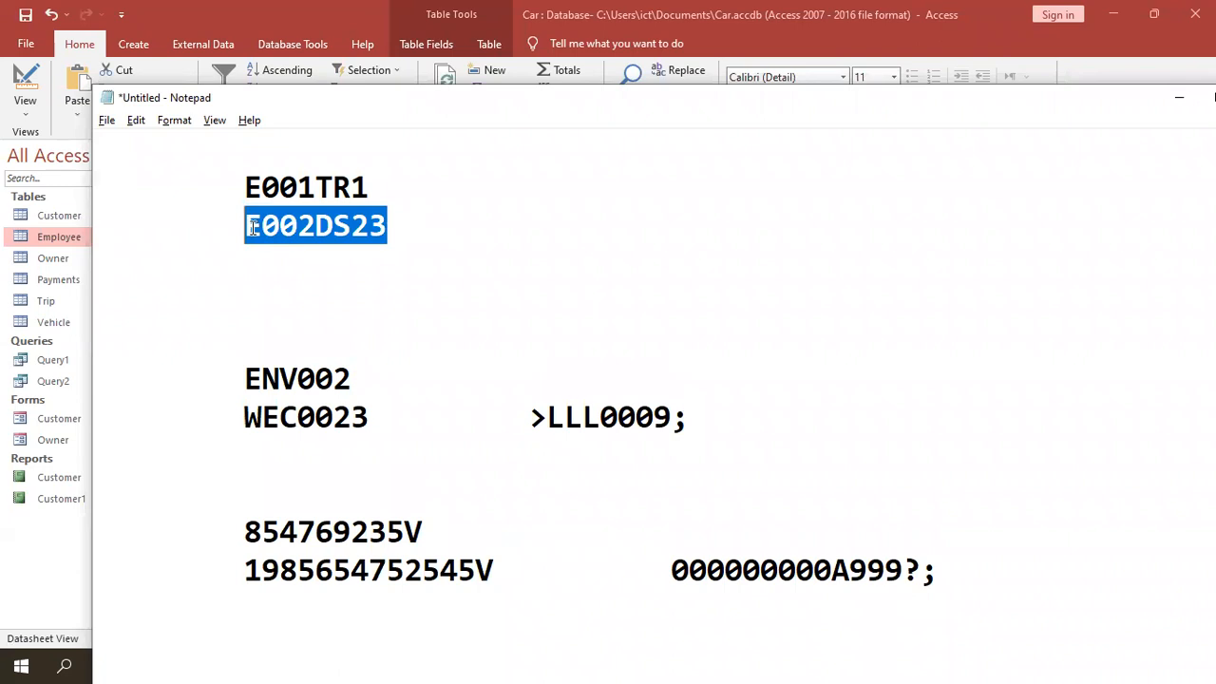
- Duplicate E002DS23 onto a third indented line and edit it to E002SW23T
{"action": "left_click", "coordinate": [418, 240]}
{"action": "key", "text": "Return"}
{"action": "key", "text": "ctrl+v"}
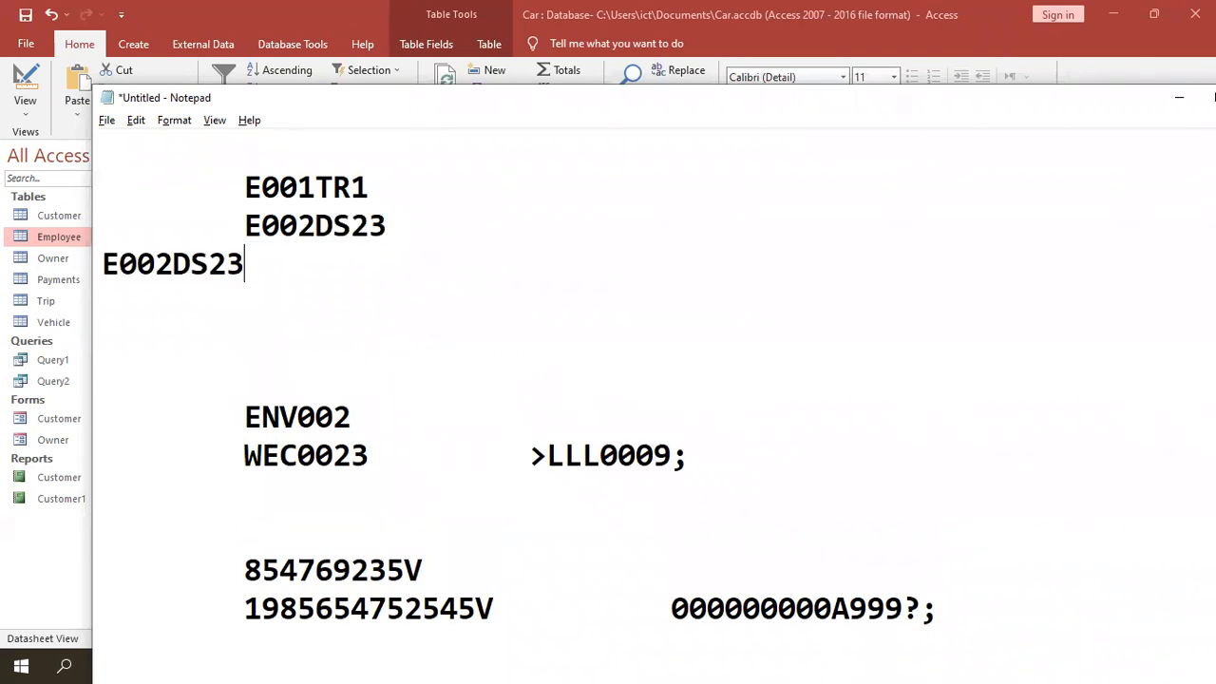
{"action": "key", "text": "BackSpace"}
{"action": "key", "text": "BackSpace"}
{"action": "key", "text": "BackSpace"}
{"action": "key", "text": "BackSpace"}
{"action": "key", "text": "BackSpace"}
{"action": "key", "text": "BackSpace"}
{"action": "key", "text": "BackSpace"}
{"action": "key", "text": "BackSpace"}
{"action": "key", "text": "Tab"}
{"action": "key", "text": "ctrl+v"}
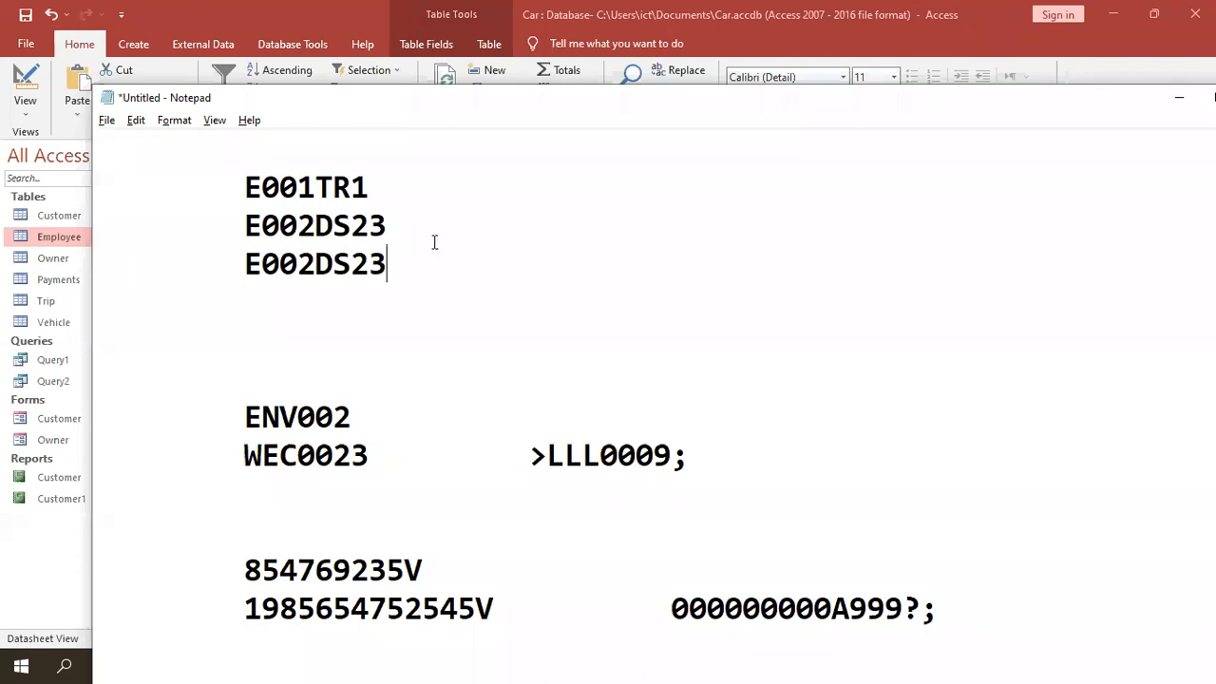
{"action": "left_click_drag", "start_coordinate": [351, 264], "coordinate": [317, 265]}
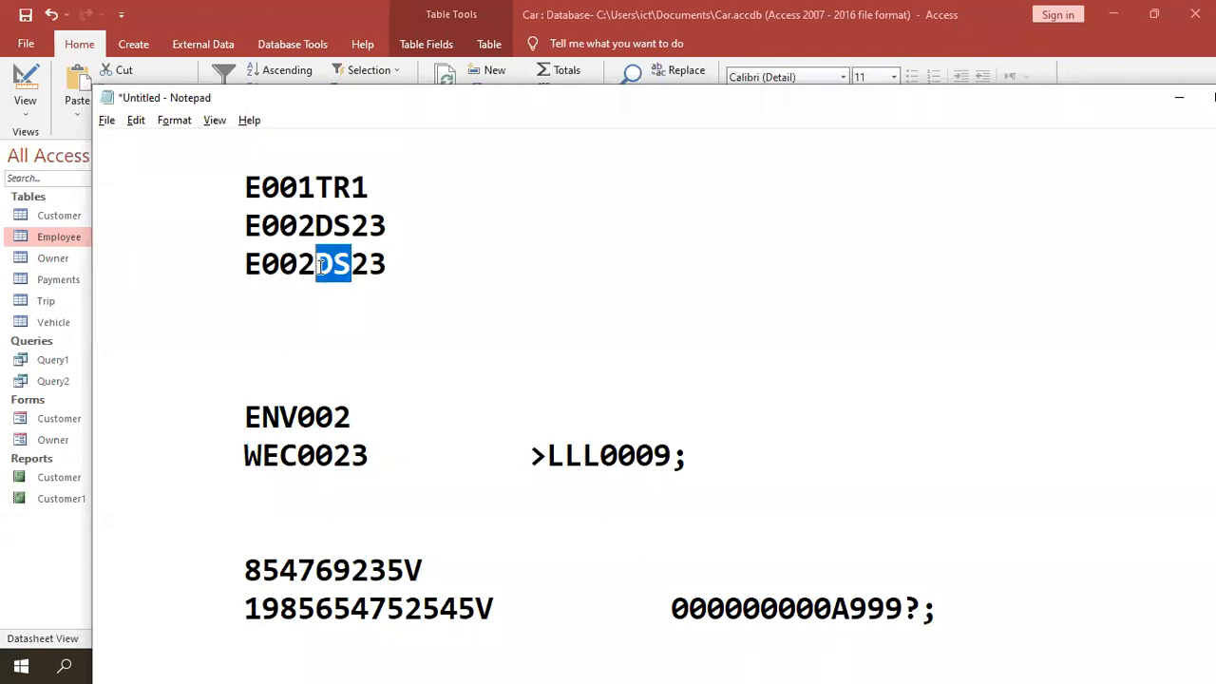
{"action": "type", "text": "SW"}
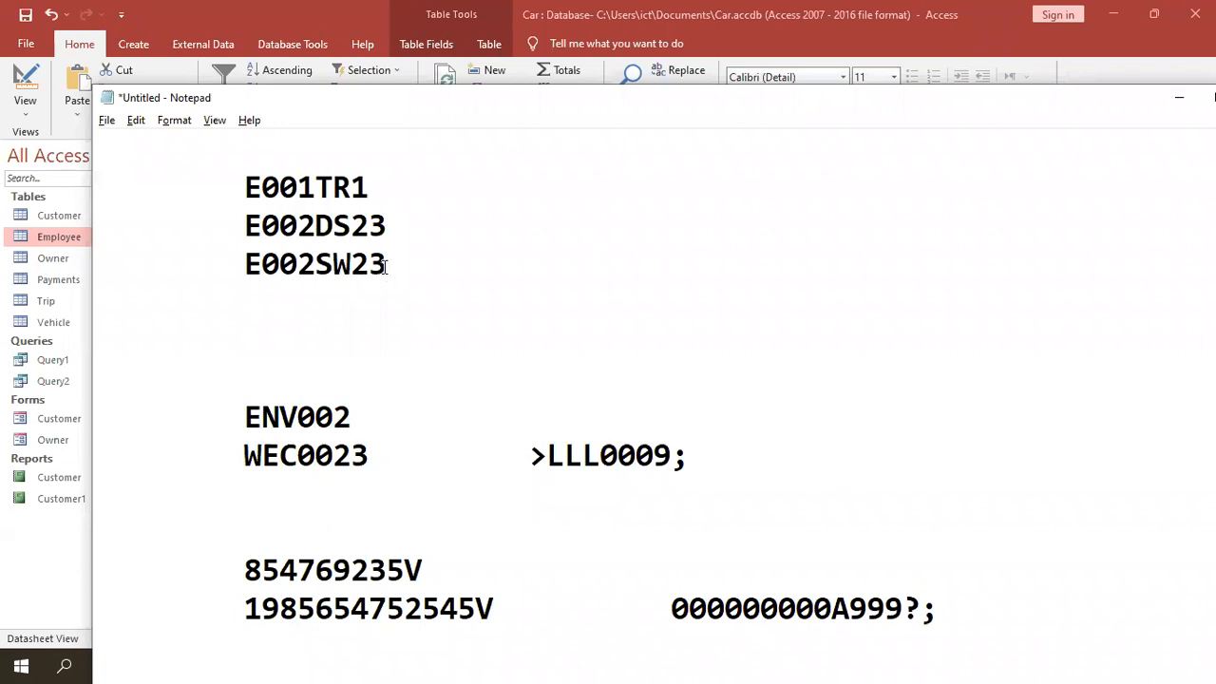
{"action": "left_click", "coordinate": [385, 266]}
{"action": "type", "text": "S"}
{"action": "key", "text": "BackSpace"}
{"action": "type", "text": "T"}
- Replace W with 8 so the third sample ID reads E002S823T
{"action": "left_click_drag", "start_coordinate": [401, 265], "coordinate": [234, 192]}
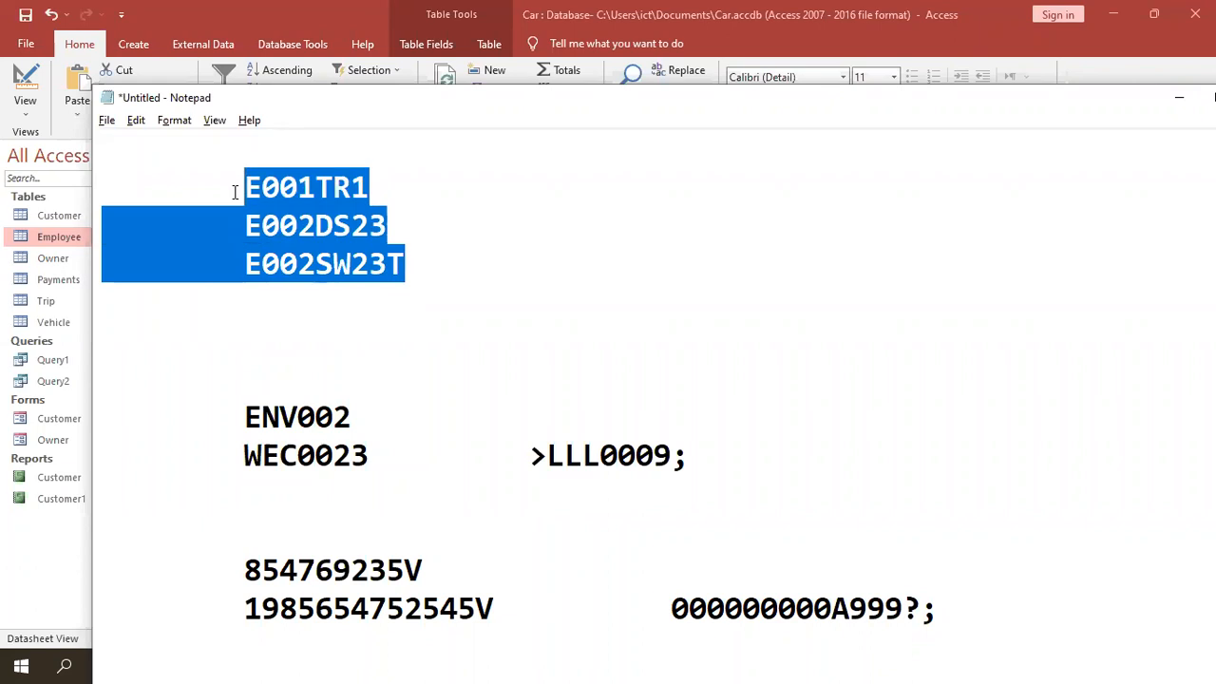
{"action": "left_click", "coordinate": [238, 195]}
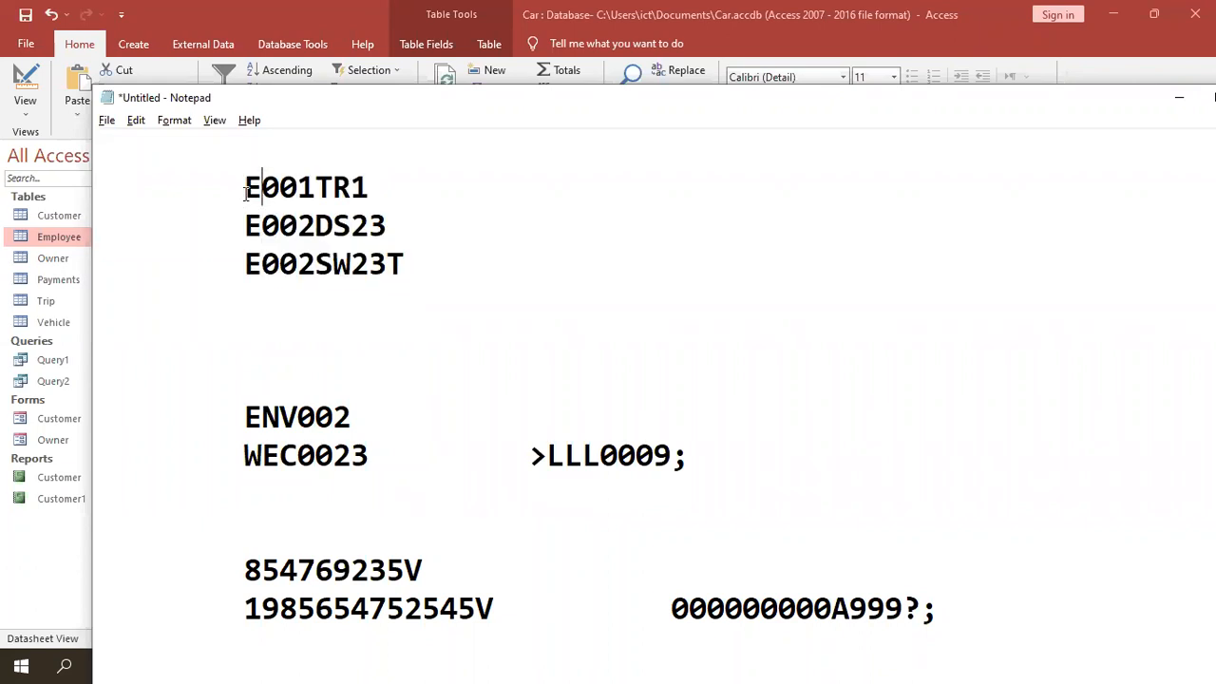
{"action": "left_click_drag", "start_coordinate": [244, 195], "coordinate": [315, 190]}
{"action": "left_click_drag", "start_coordinate": [262, 224], "coordinate": [350, 185]}
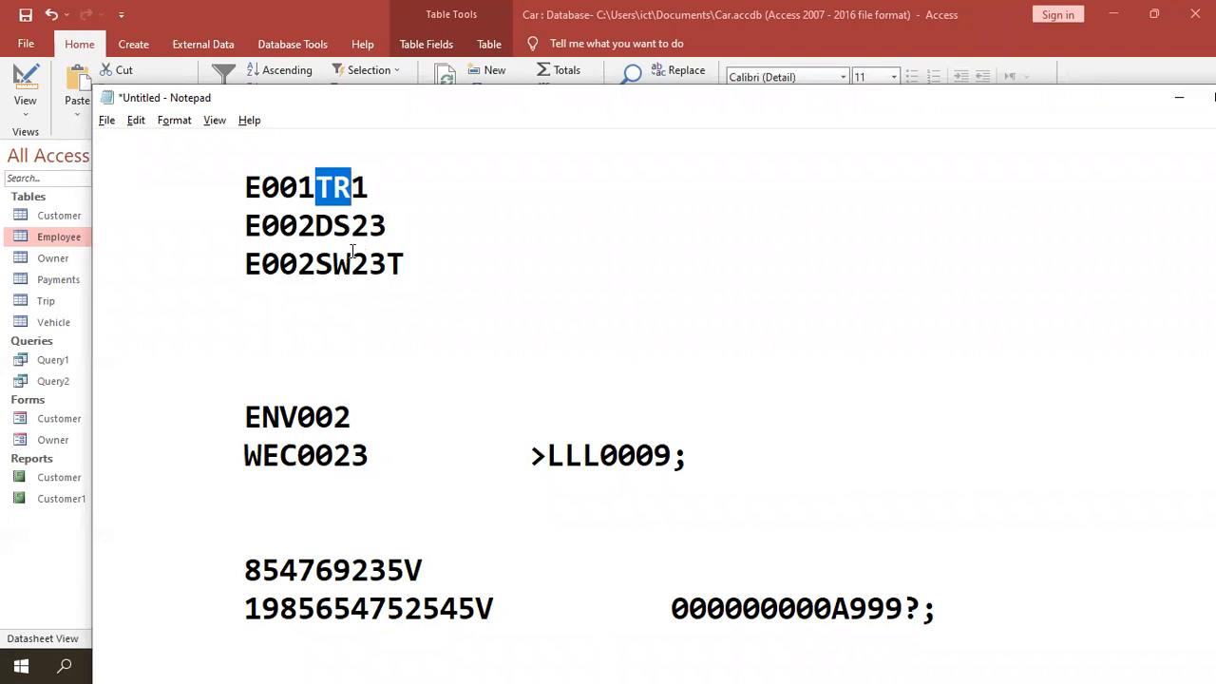
{"action": "left_click_drag", "start_coordinate": [350, 262], "coordinate": [339, 266]}
{"action": "type", "text": "8"}
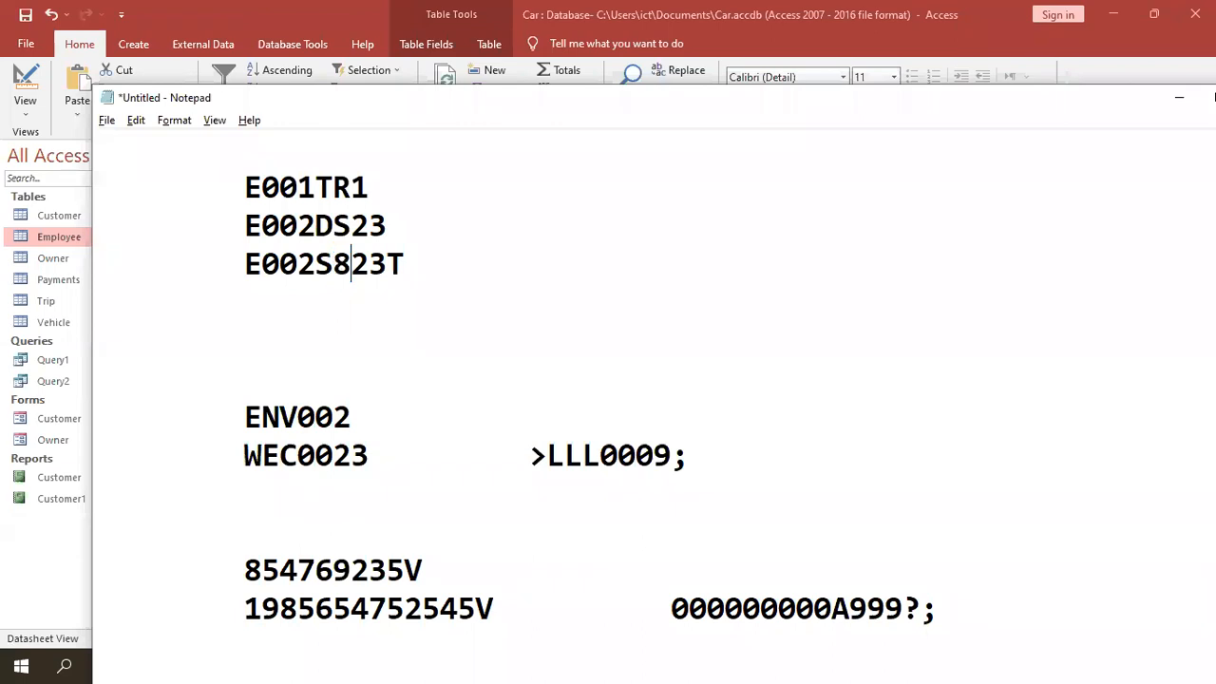
- Compare E001TR1, E002DS23 and E002S823T character by character
{"action": "left_click_drag", "start_coordinate": [317, 187], "coordinate": [335, 264]}
{"action": "left_click", "coordinate": [317, 224]}
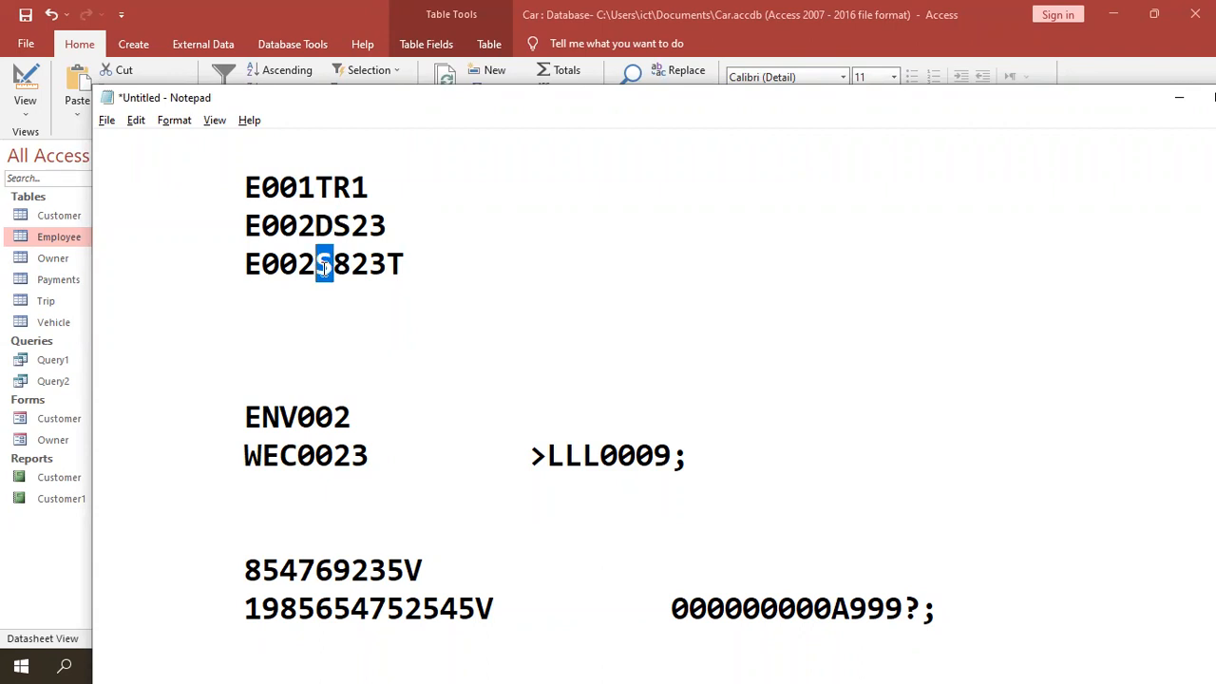
{"action": "left_click_drag", "start_coordinate": [352, 187], "coordinate": [332, 225]}
{"action": "left_click", "coordinate": [354, 269]}
{"action": "left_click_drag", "start_coordinate": [353, 266], "coordinate": [334, 266]}
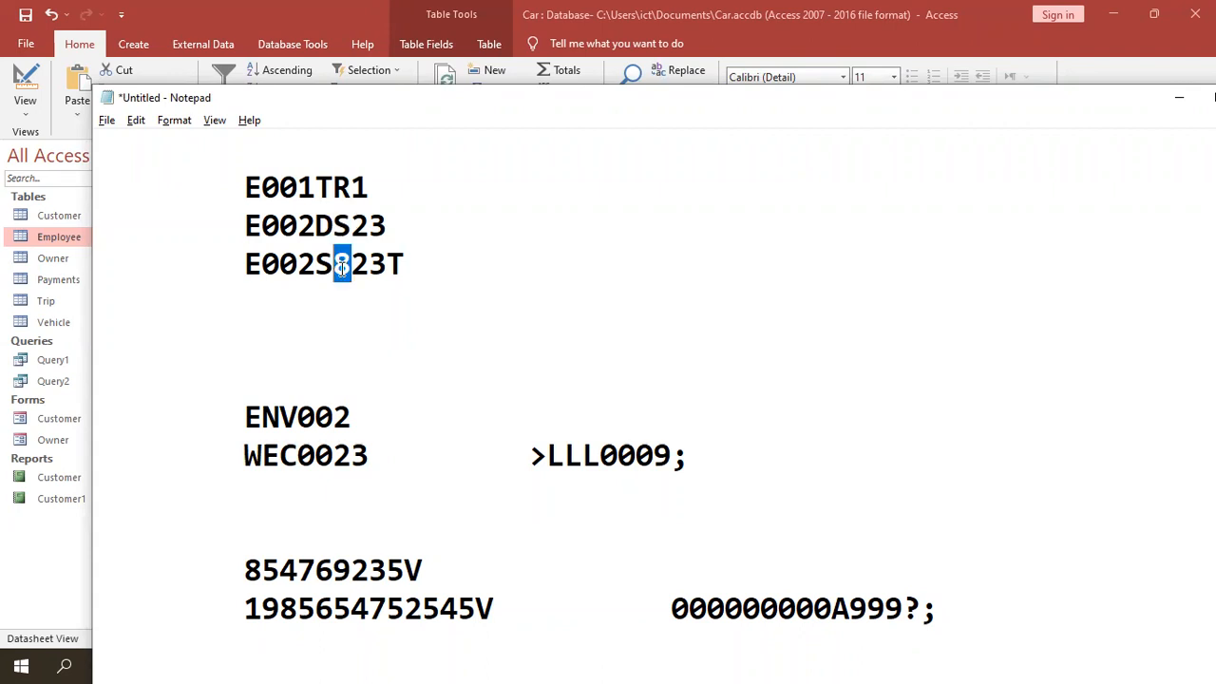
{"action": "left_click_drag", "start_coordinate": [334, 188], "coordinate": [353, 187]}
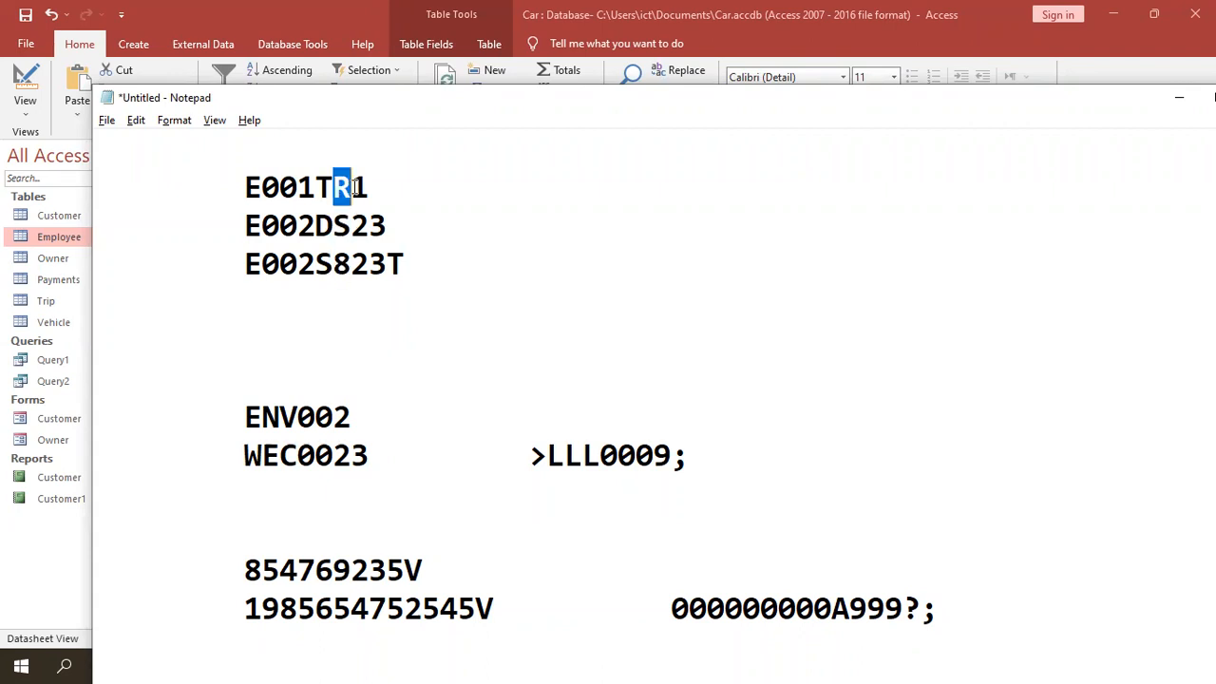
{"action": "left_click", "coordinate": [354, 266]}
{"action": "left_click_drag", "start_coordinate": [352, 266], "coordinate": [333, 266]}
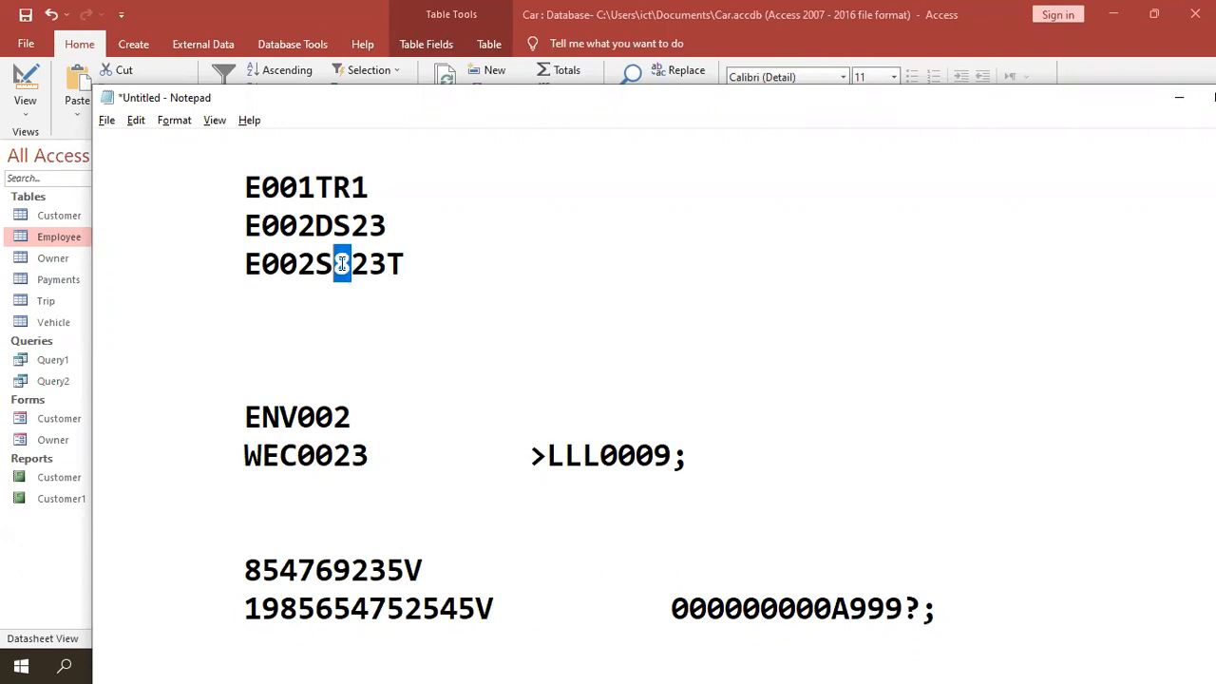
{"action": "left_click", "coordinate": [368, 187]}
{"action": "left_click_drag", "start_coordinate": [369, 187], "coordinate": [350, 187]}
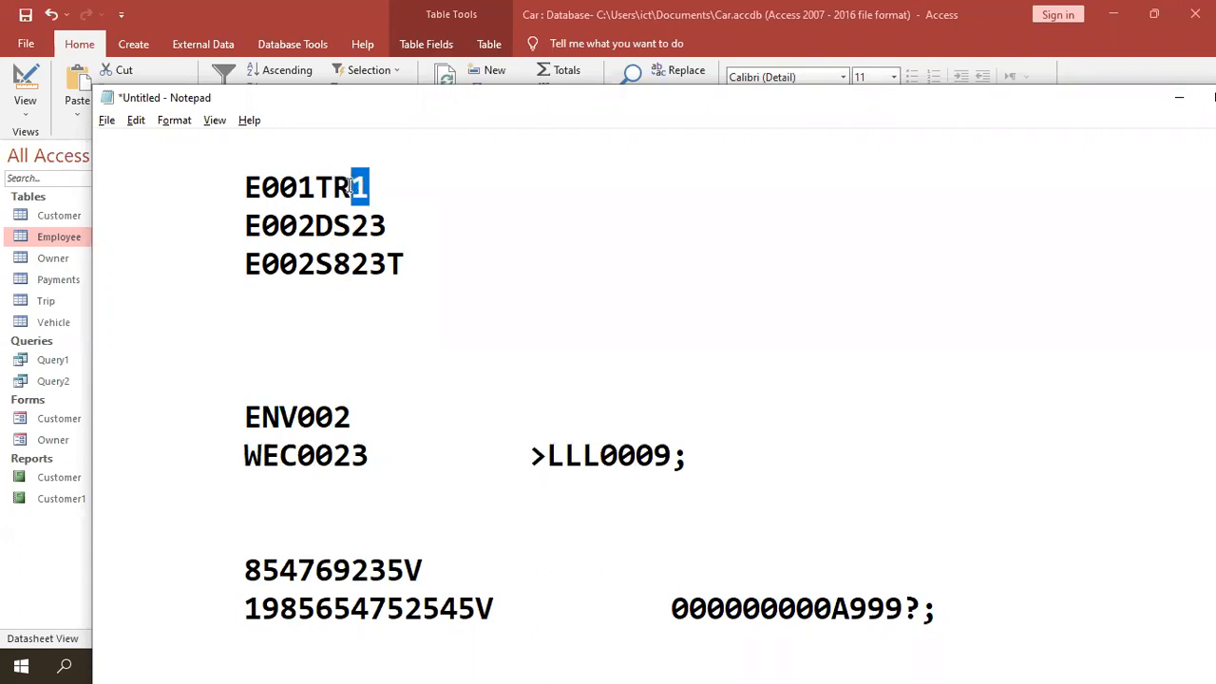
{"action": "left_click", "coordinate": [368, 223]}
{"action": "left_click", "coordinate": [368, 266]}
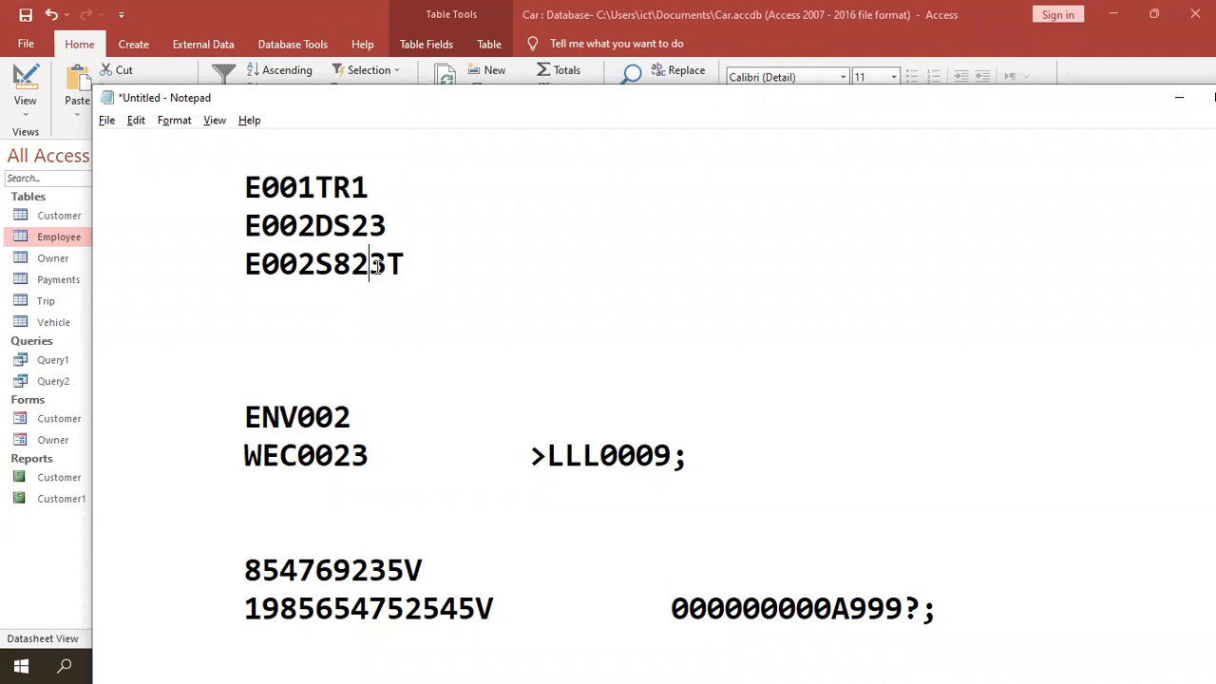
{"action": "left_click_drag", "start_coordinate": [367, 266], "coordinate": [349, 266]}
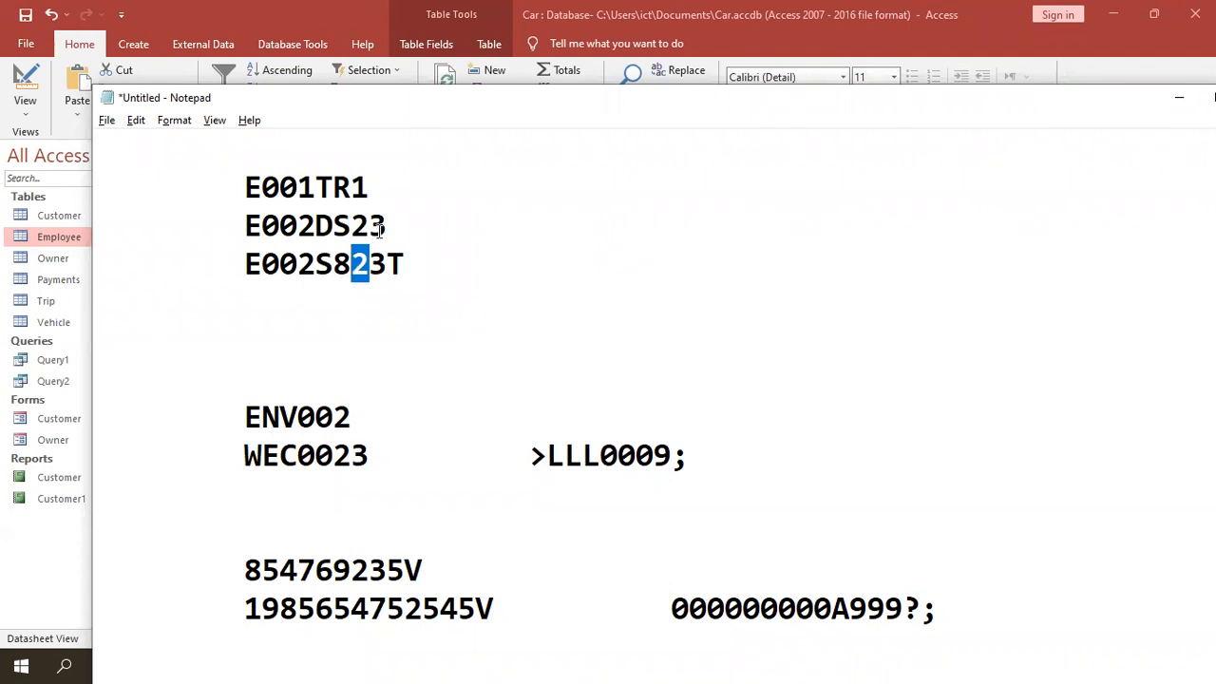
{"action": "left_click", "coordinate": [389, 226]}
{"action": "left_click_drag", "start_coordinate": [389, 226], "coordinate": [369, 226]}
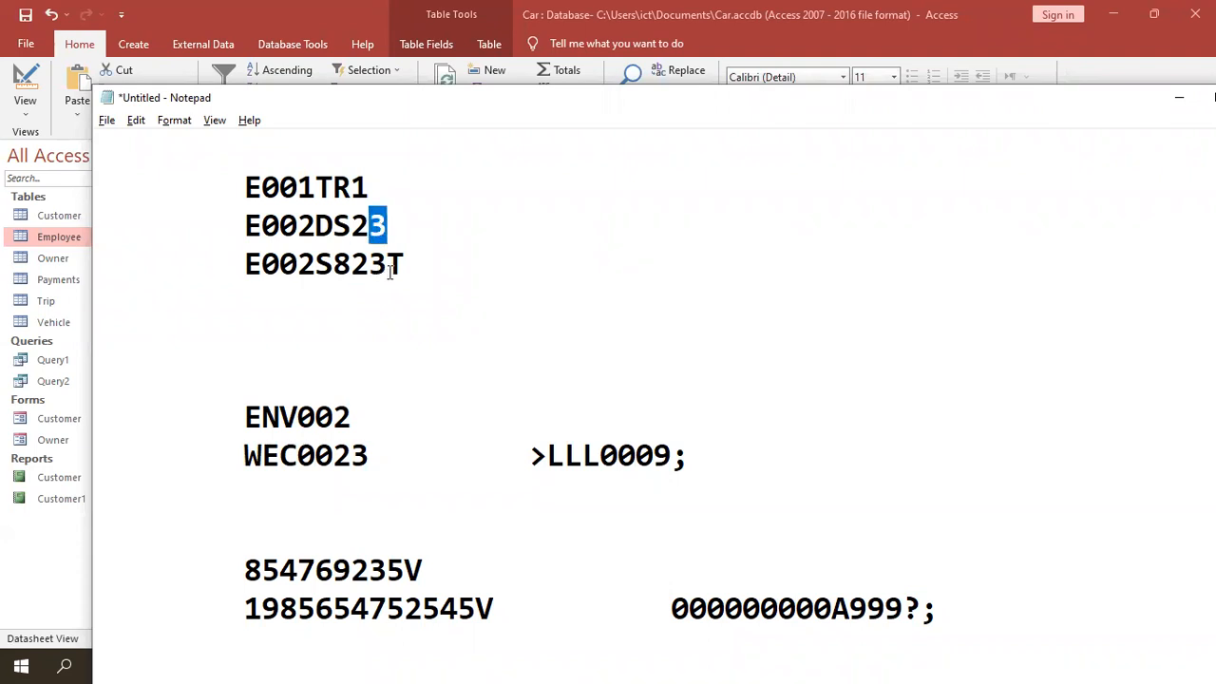
{"action": "left_click", "coordinate": [396, 267]}
{"action": "left_click_drag", "start_coordinate": [396, 267], "coordinate": [400, 271]}
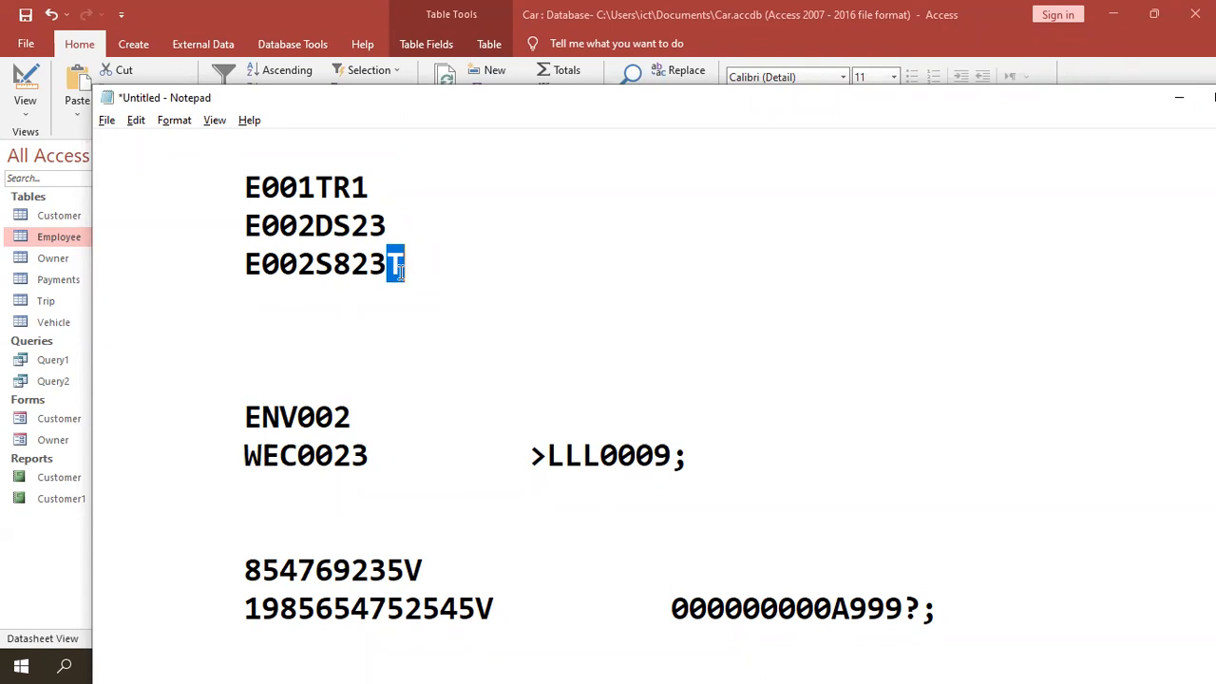
- Review each sample ID line, then add tab space after E002S823T for its mask
{"action": "left_click_drag", "start_coordinate": [417, 266], "coordinate": [241, 269]}
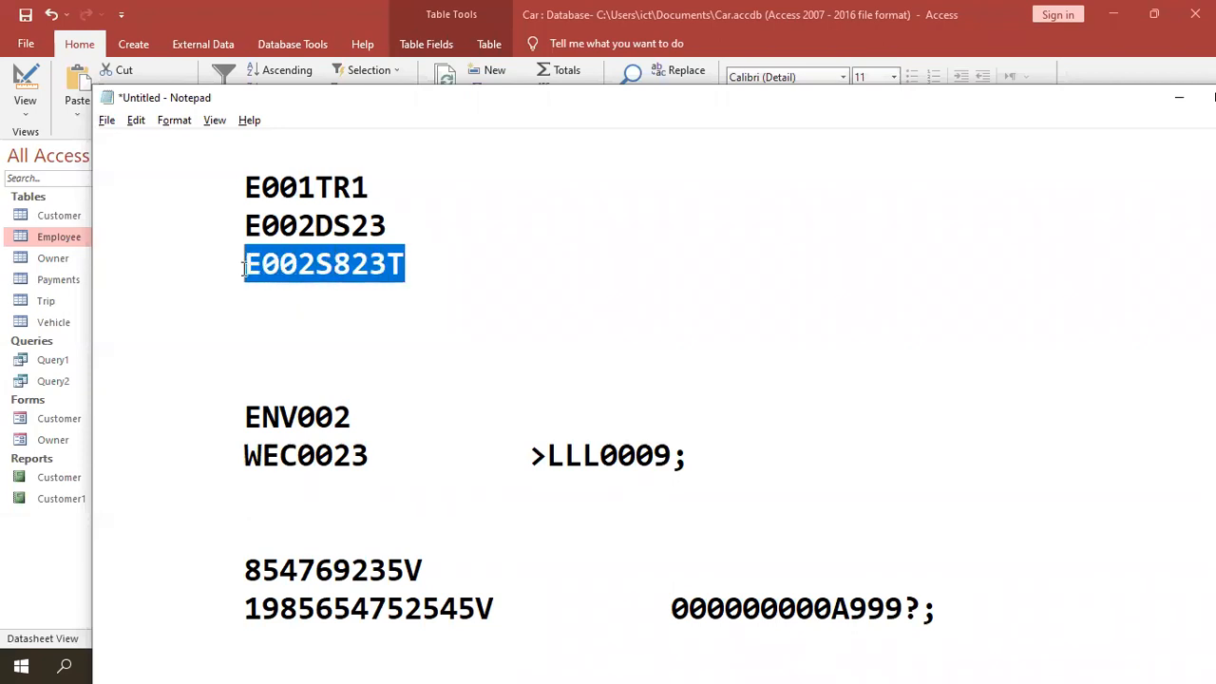
{"action": "left_click_drag", "start_coordinate": [395, 227], "coordinate": [244, 228]}
{"action": "left_click_drag", "start_coordinate": [385, 187], "coordinate": [243, 188]}
{"action": "left_click", "coordinate": [409, 262]}
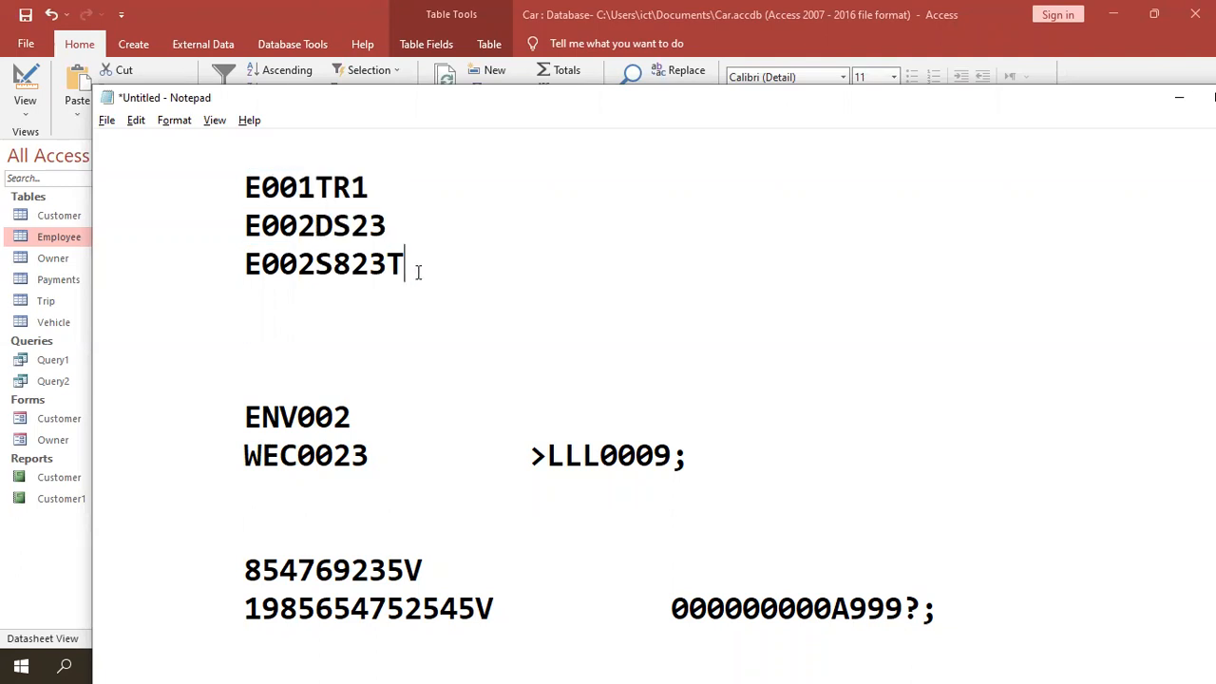
{"action": "key", "text": "Tab"}
- Bring the Steve Chase Docs input-mask character table forward in Firefox and reposition the Notepad notes to uncover it
{"action": "key", "text": "alt+Tab"}
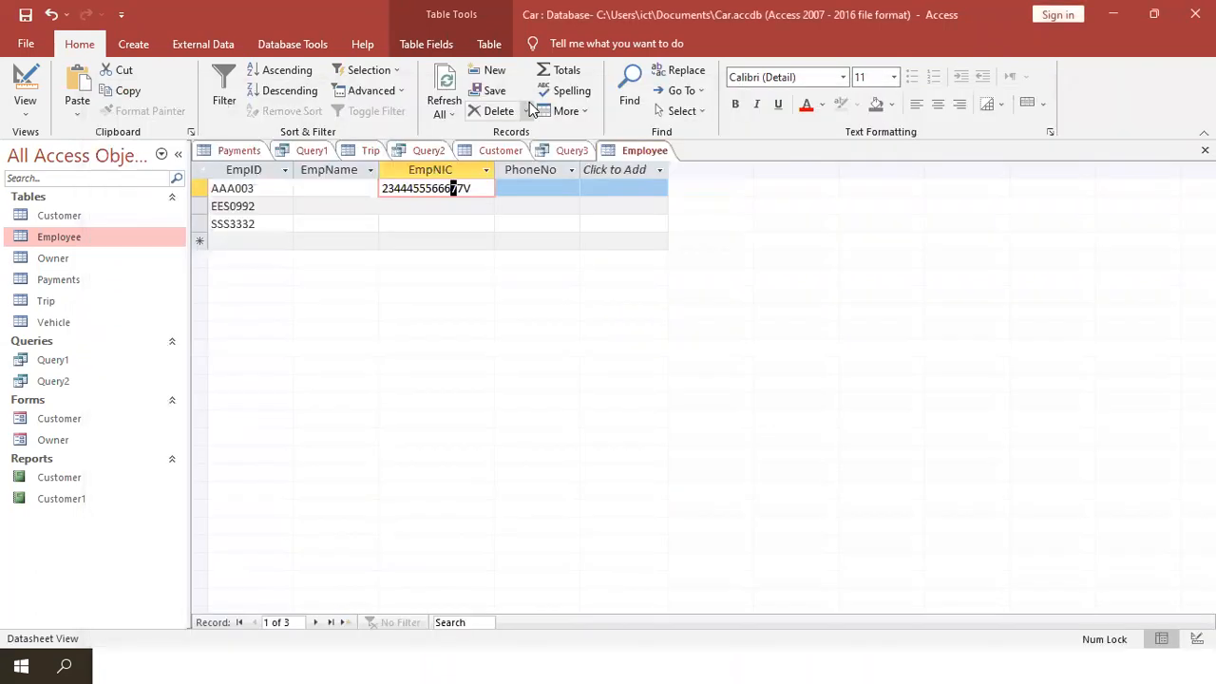
{"action": "key", "text": "alt+Tab"}
{"action": "key", "text": "alt+Tab"}
{"action": "key", "text": "alt+Tab"}
{"action": "key", "text": "alt+Tab"}
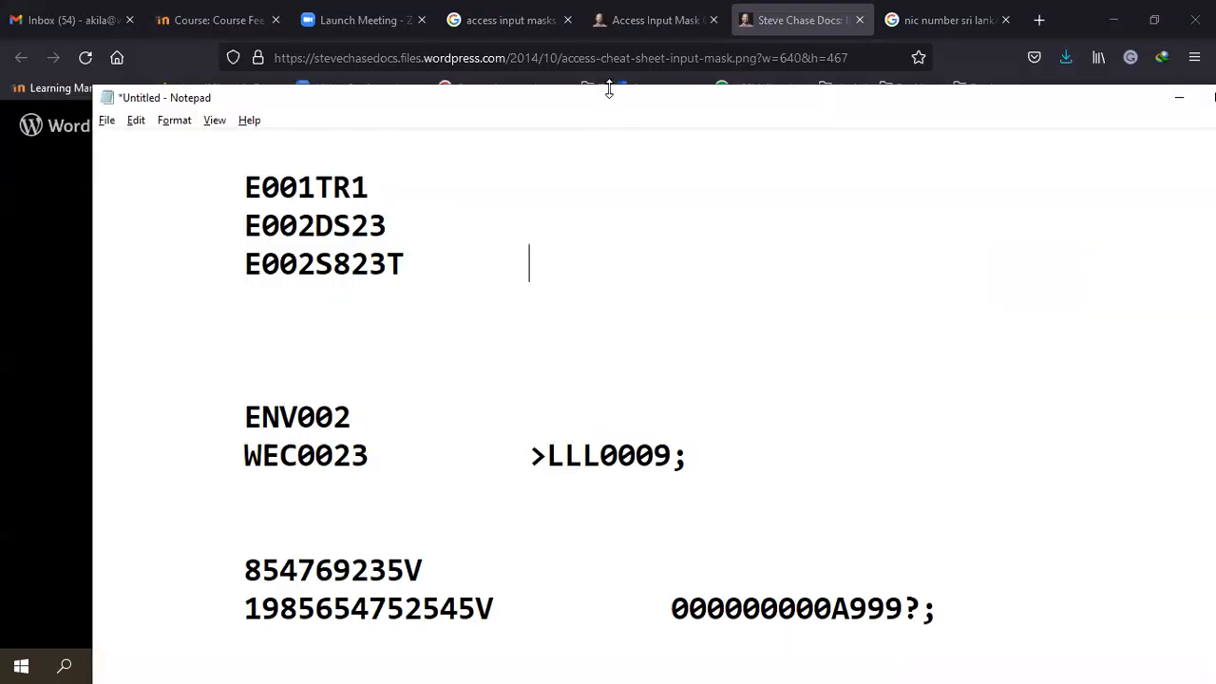
{"action": "left_click_drag", "start_coordinate": [609, 88], "coordinate": [587, 471]}
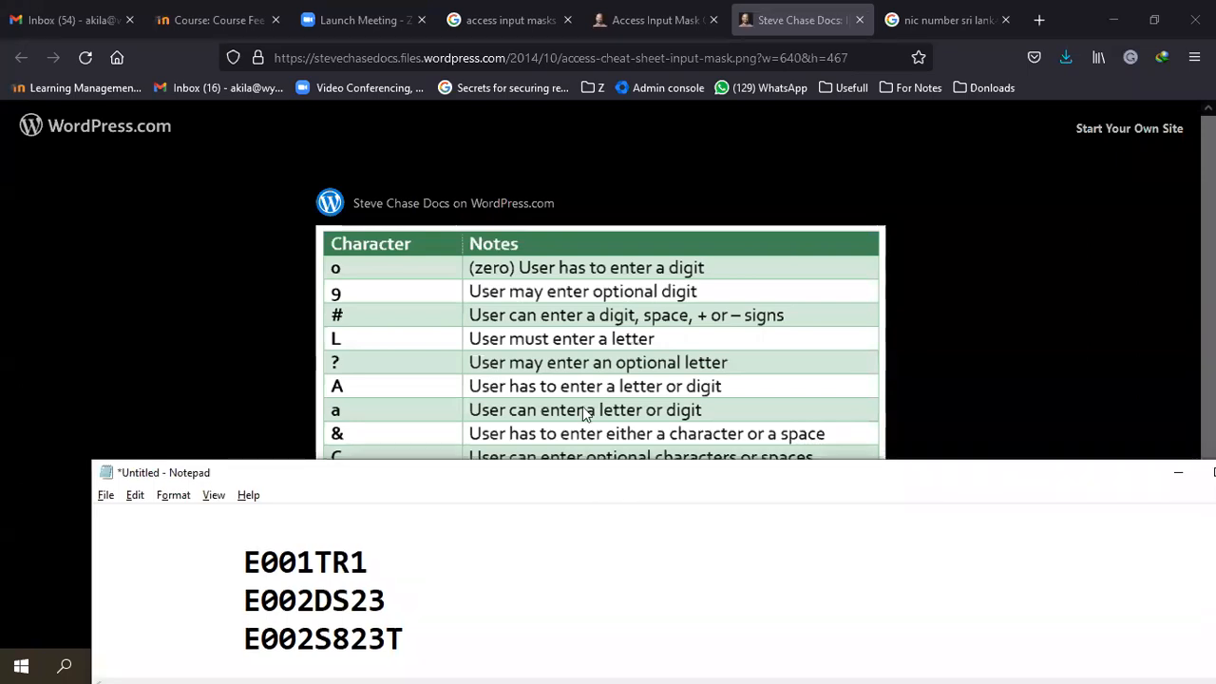
{"action": "left_click_drag", "start_coordinate": [556, 472], "coordinate": [584, 13]}
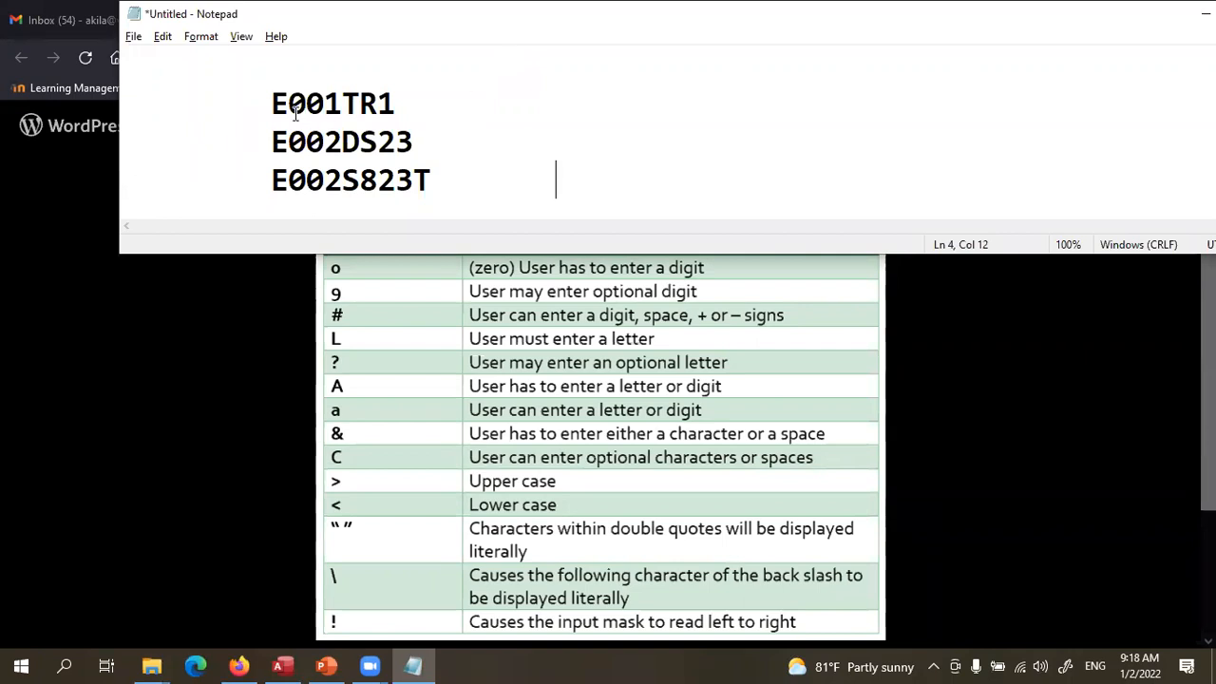
{"action": "left_click_drag", "start_coordinate": [273, 105], "coordinate": [427, 149]}
{"action": "left_click_drag", "start_coordinate": [415, 233], "coordinate": [426, 160]}
{"action": "scroll", "coordinate": [425, 161], "scroll_direction": "up", "scroll_amount": 2}
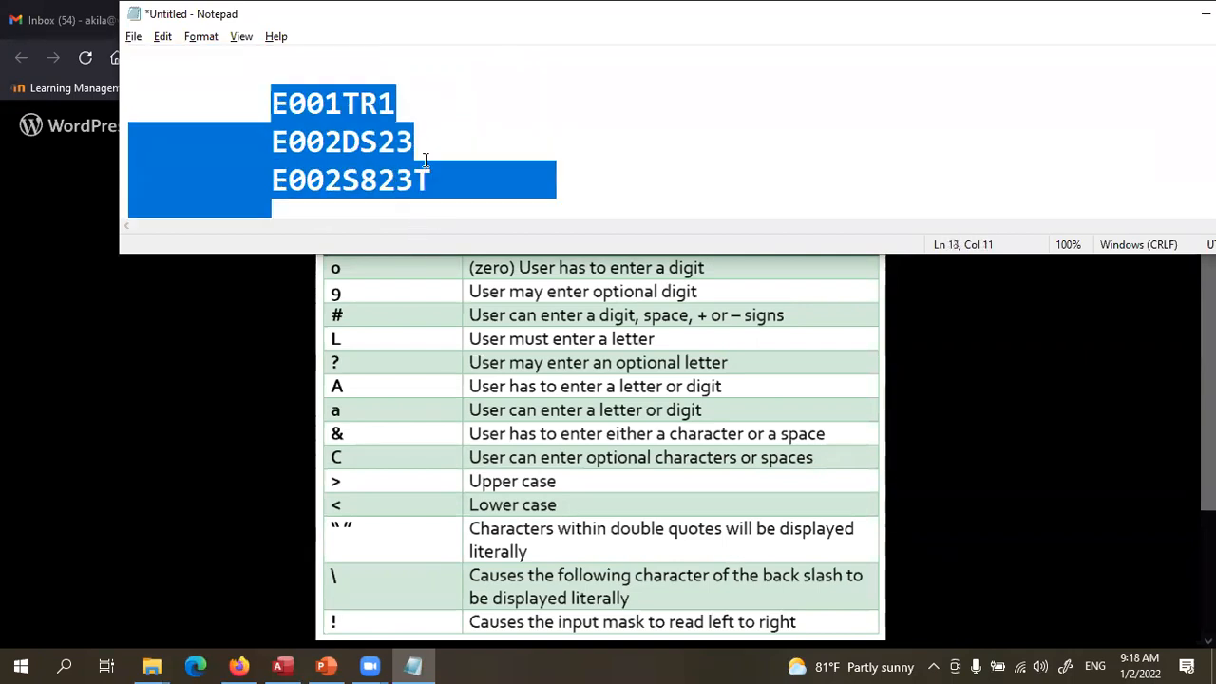
{"action": "left_click", "coordinate": [396, 107]}
{"action": "left_click_drag", "start_coordinate": [273, 106], "coordinate": [291, 102]}
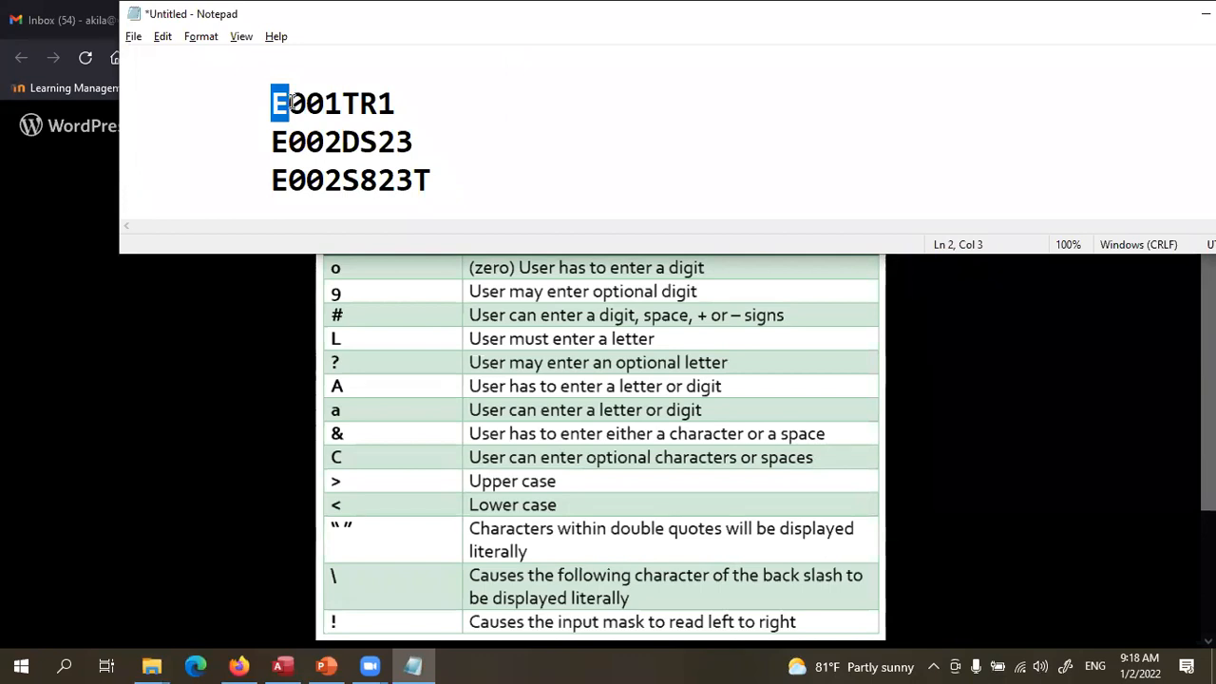
{"action": "left_click_drag", "start_coordinate": [291, 102], "coordinate": [342, 102]}
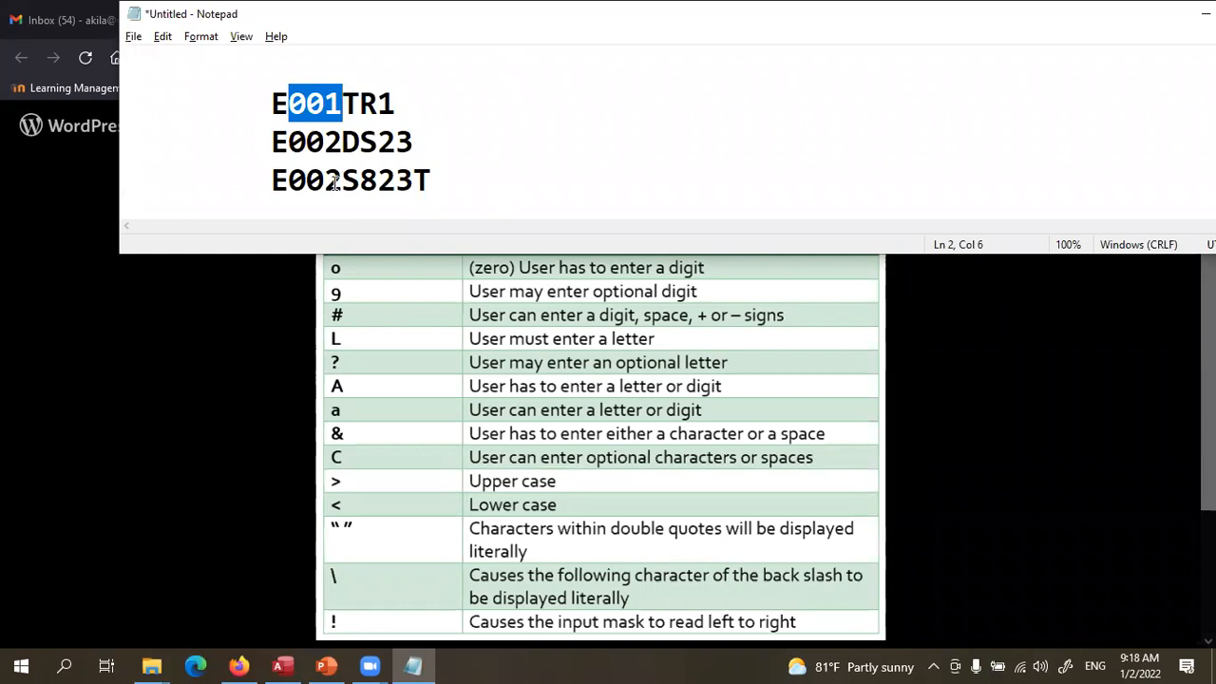
{"action": "left_click_drag", "start_coordinate": [342, 102], "coordinate": [353, 105]}
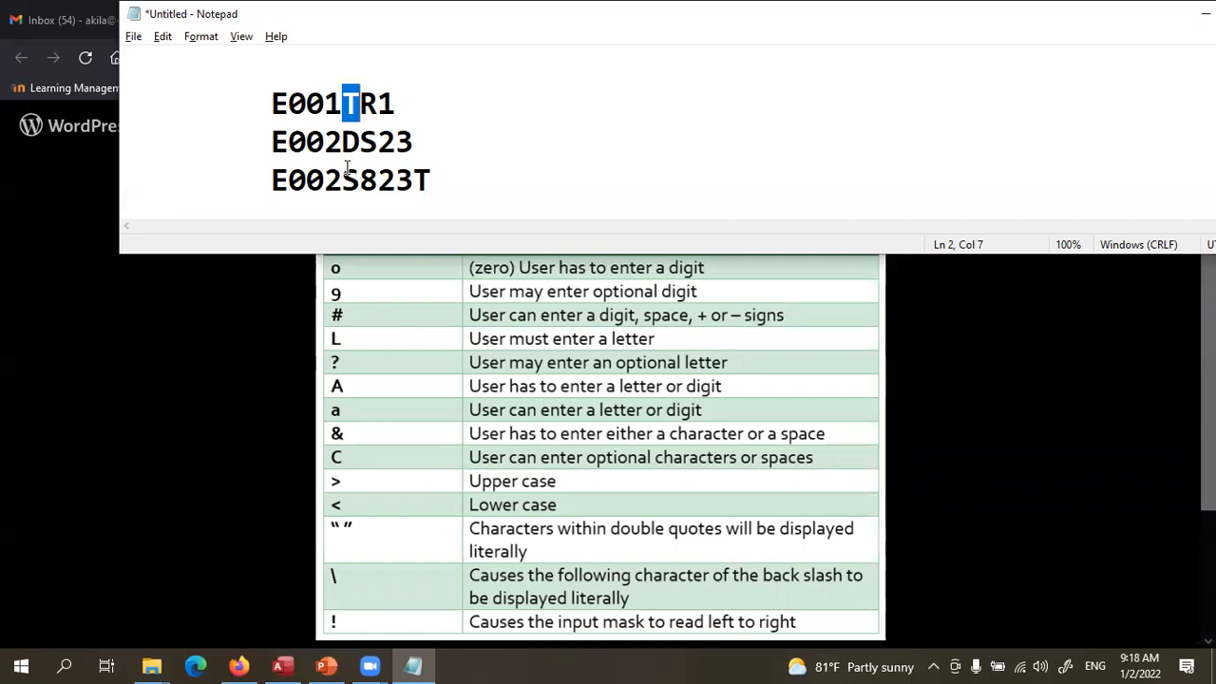
{"action": "left_click", "coordinate": [360, 103]}
{"action": "left_click_drag", "start_coordinate": [361, 103], "coordinate": [369, 105]}
{"action": "left_click", "coordinate": [361, 180]}
{"action": "left_click_drag", "start_coordinate": [360, 181], "coordinate": [369, 182]}
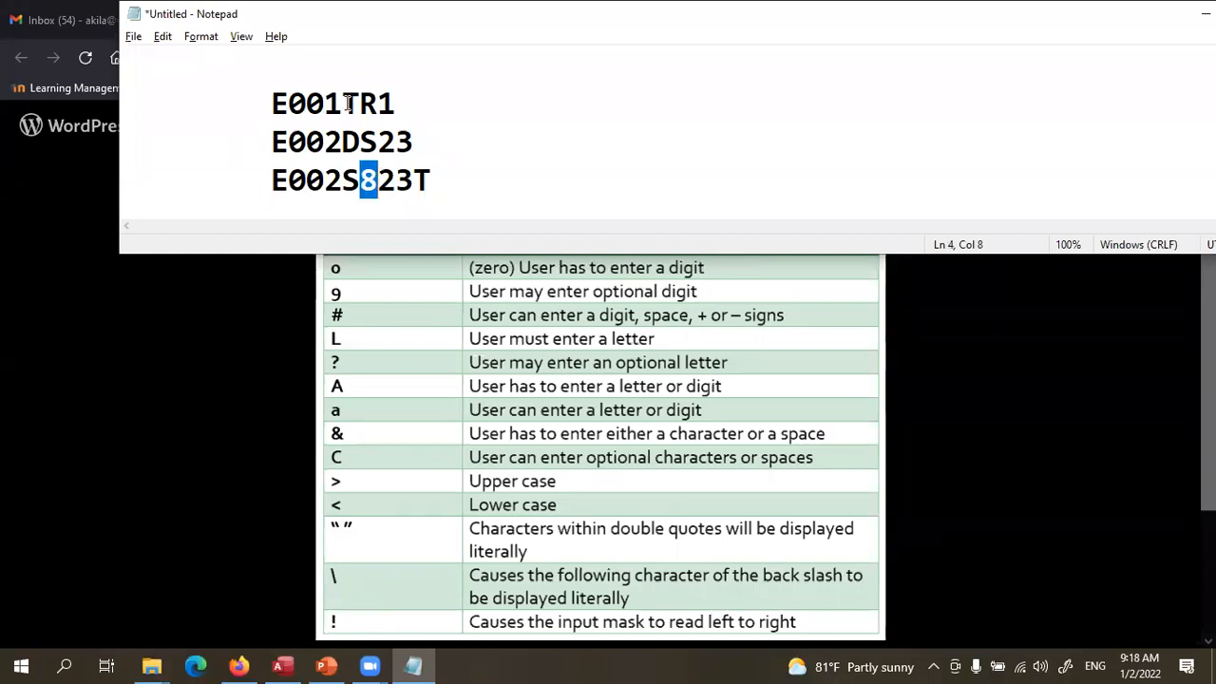
{"action": "left_click_drag", "start_coordinate": [378, 106], "coordinate": [396, 104]}
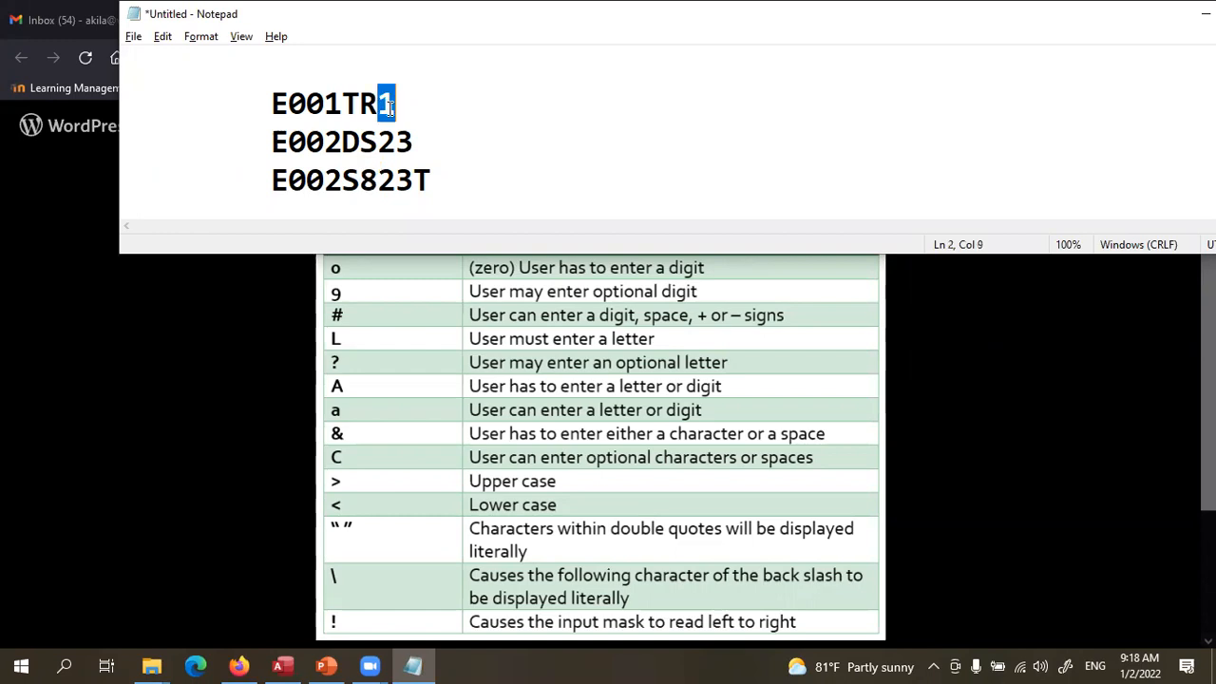
{"action": "left_click", "coordinate": [382, 143]}
{"action": "left_click", "coordinate": [388, 143]}
{"action": "left_click_drag", "start_coordinate": [388, 143], "coordinate": [378, 181]}
{"action": "left_click_drag", "start_coordinate": [421, 142], "coordinate": [402, 141]}
{"action": "left_click_drag", "start_coordinate": [429, 172], "coordinate": [415, 174]}
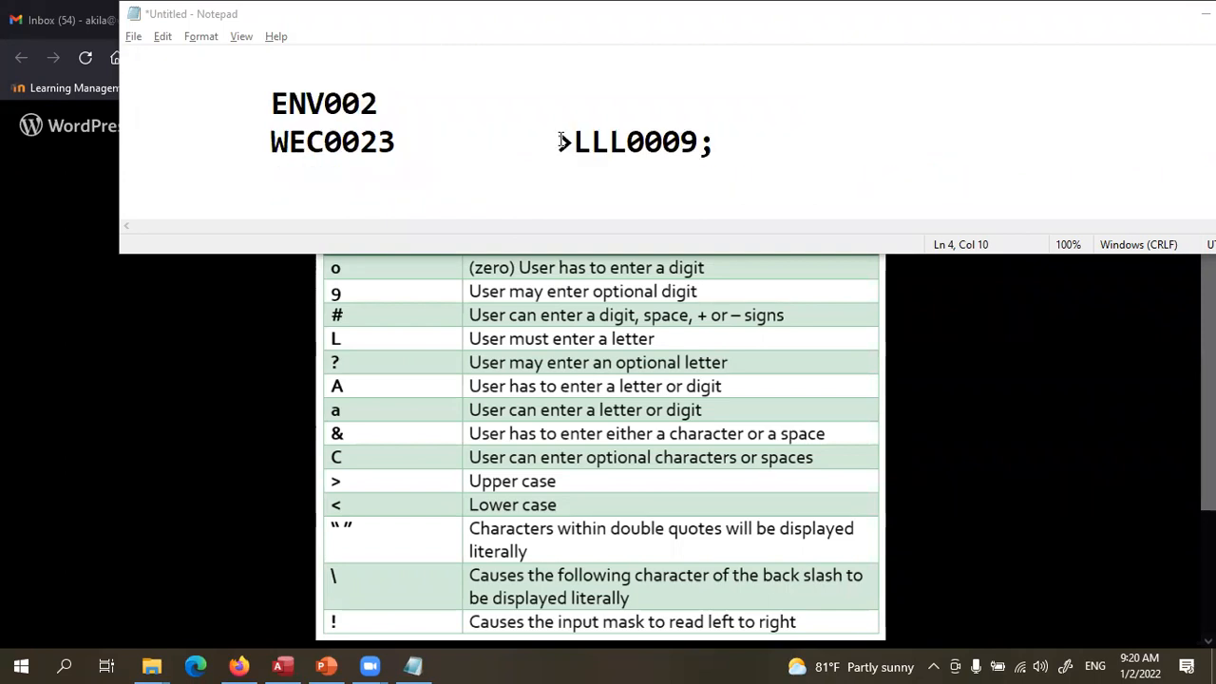
{"action": "left_click_drag", "start_coordinate": [558, 142], "coordinate": [719, 143]}
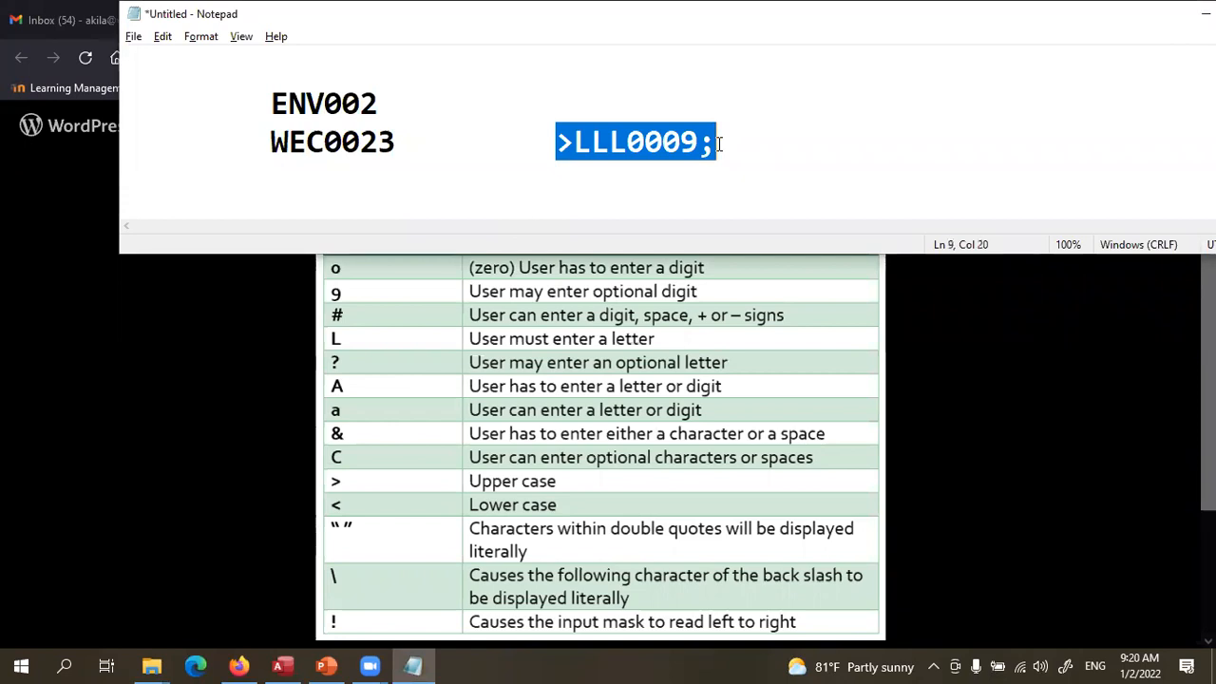
{"action": "scroll", "coordinate": [719, 144], "scroll_direction": "up", "scroll_amount": 1}
{"action": "scroll", "coordinate": [719, 144], "scroll_direction": "up", "scroll_amount": 1}
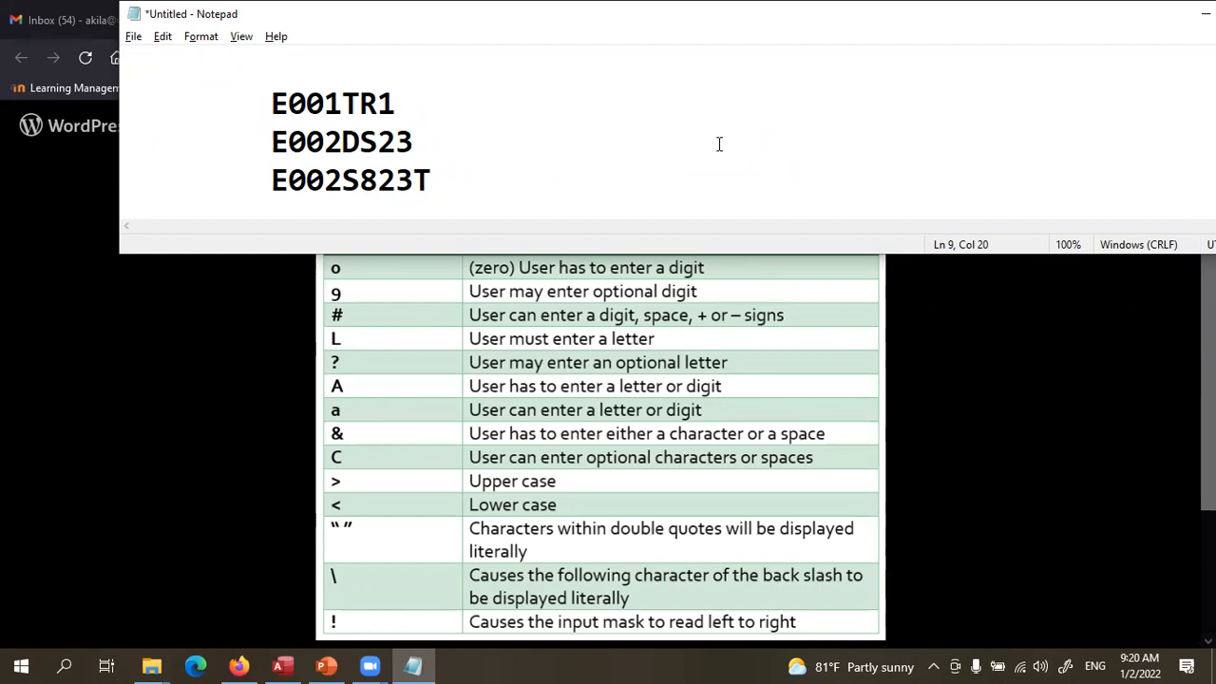
{"action": "left_click", "coordinate": [672, 57]}
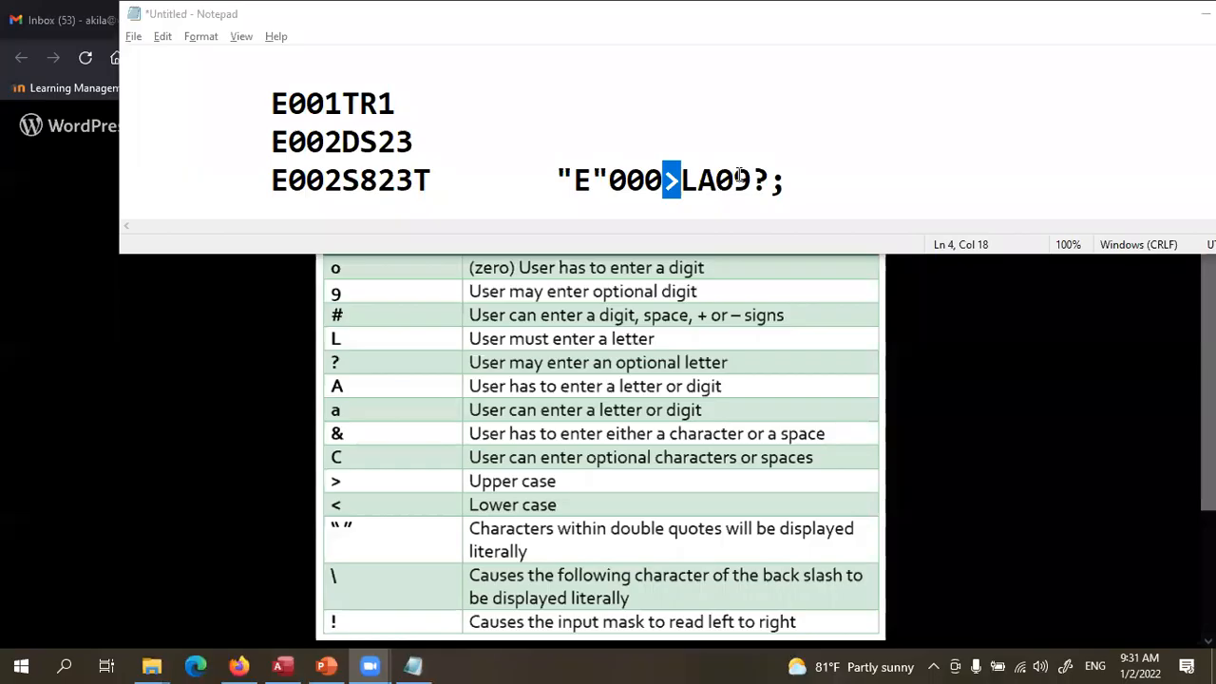
{"action": "left_click", "coordinate": [549, 199]}
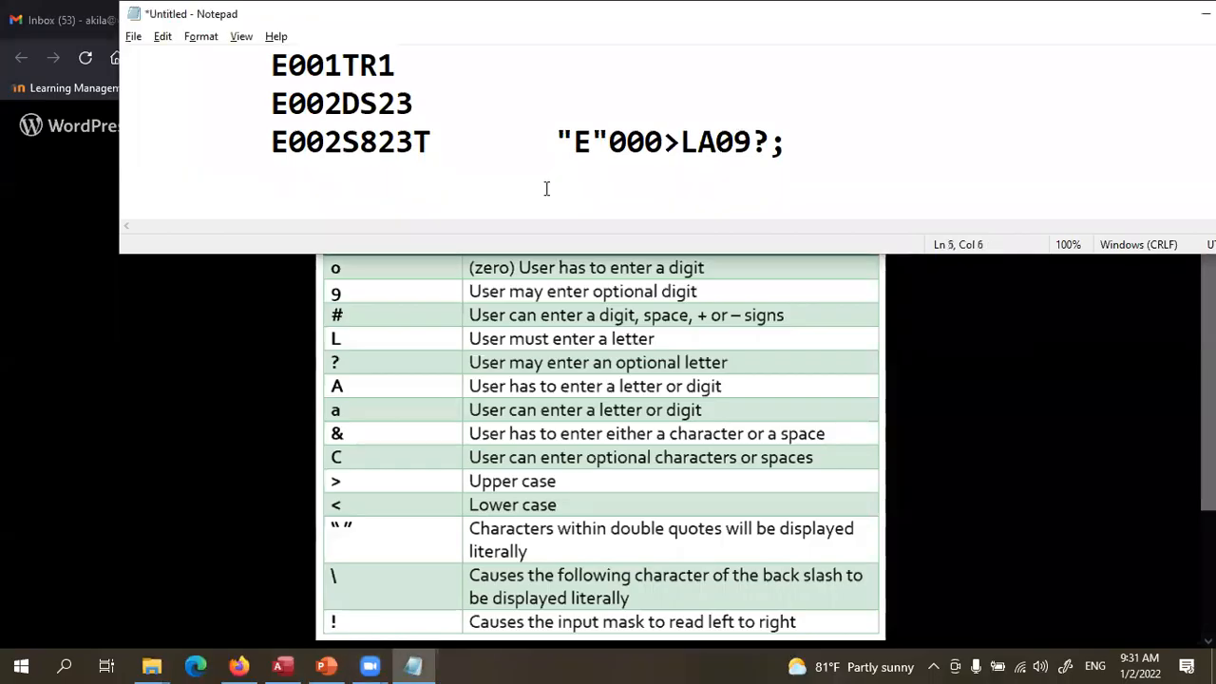
{"action": "scroll", "coordinate": [546, 188], "scroll_direction": "up", "scroll_amount": 1}
{"action": "left_click_drag", "start_coordinate": [556, 180], "coordinate": [605, 178]}
{"action": "left_click", "coordinate": [589, 182]}
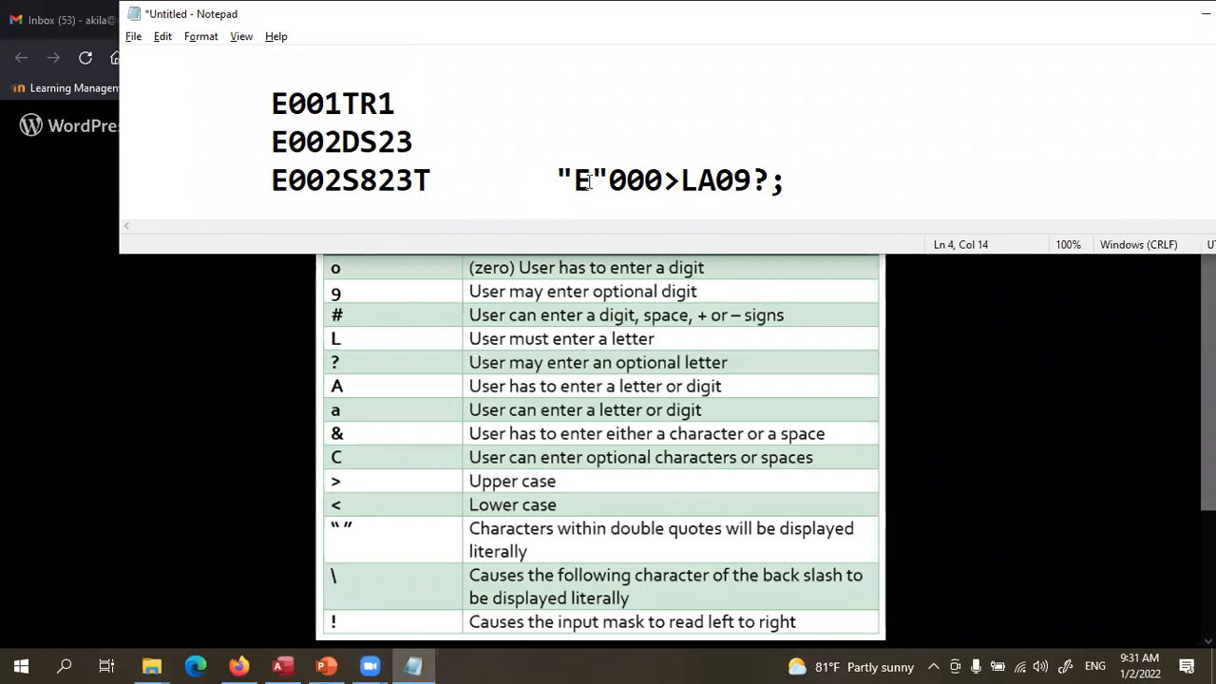
{"action": "left_click_drag", "start_coordinate": [609, 181], "coordinate": [560, 182]}
{"action": "left_click", "coordinate": [611, 180]}
{"action": "left_click_drag", "start_coordinate": [613, 180], "coordinate": [665, 180]}
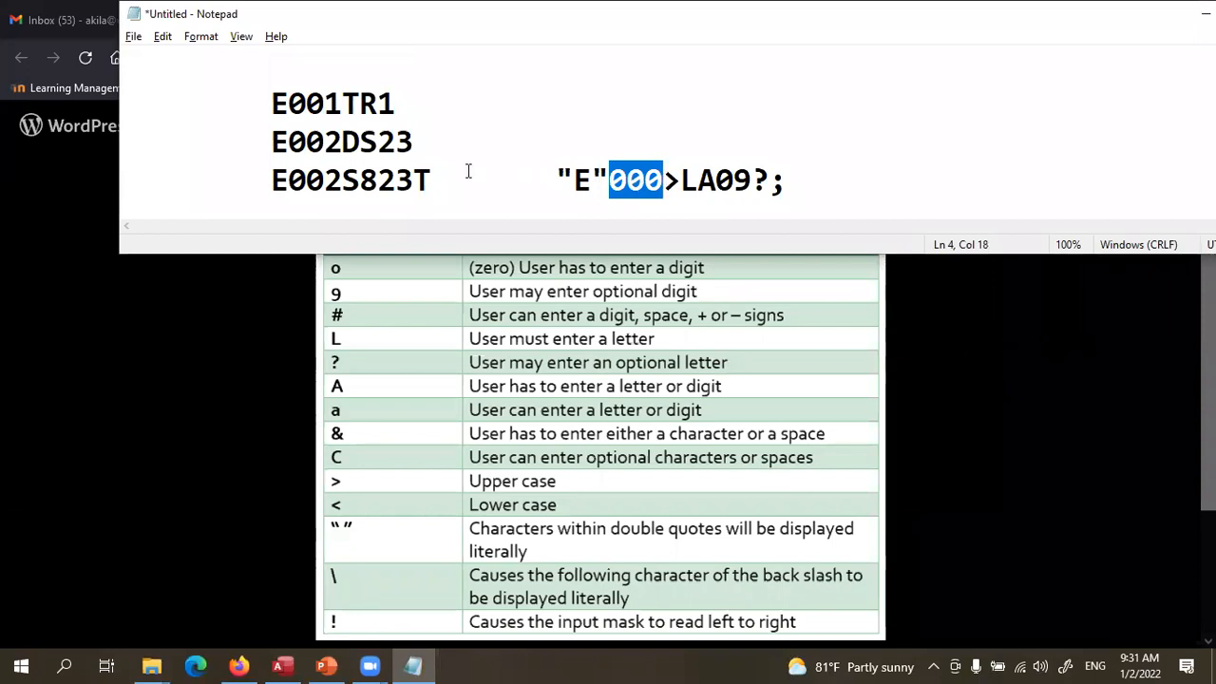
{"action": "left_click", "coordinate": [692, 180]}
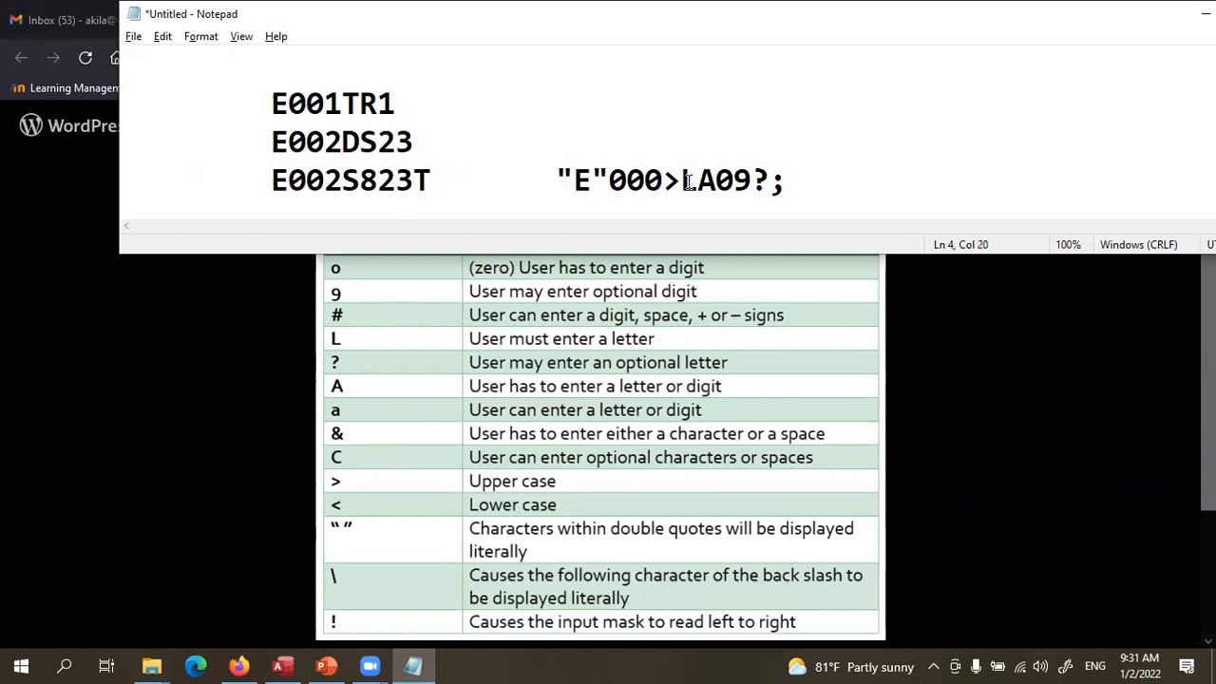
{"action": "left_click_drag", "start_coordinate": [692, 180], "coordinate": [666, 184]}
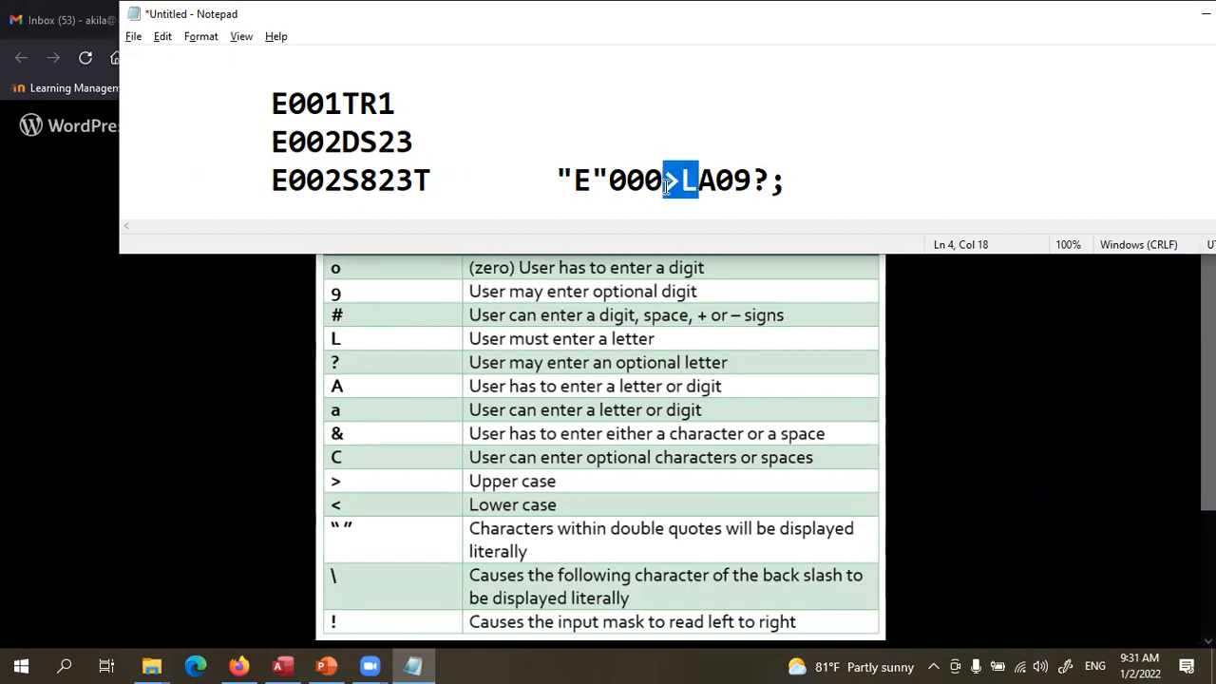
{"action": "left_click", "coordinate": [698, 183]}
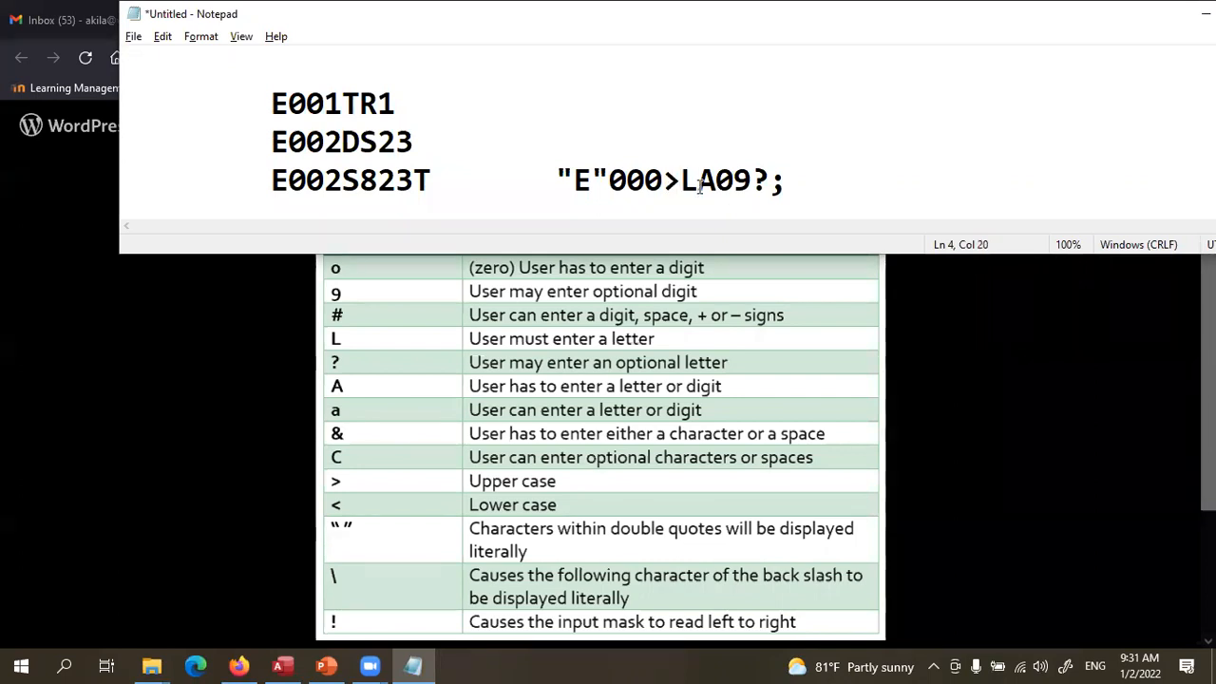
{"action": "left_click_drag", "start_coordinate": [698, 184], "coordinate": [718, 182]}
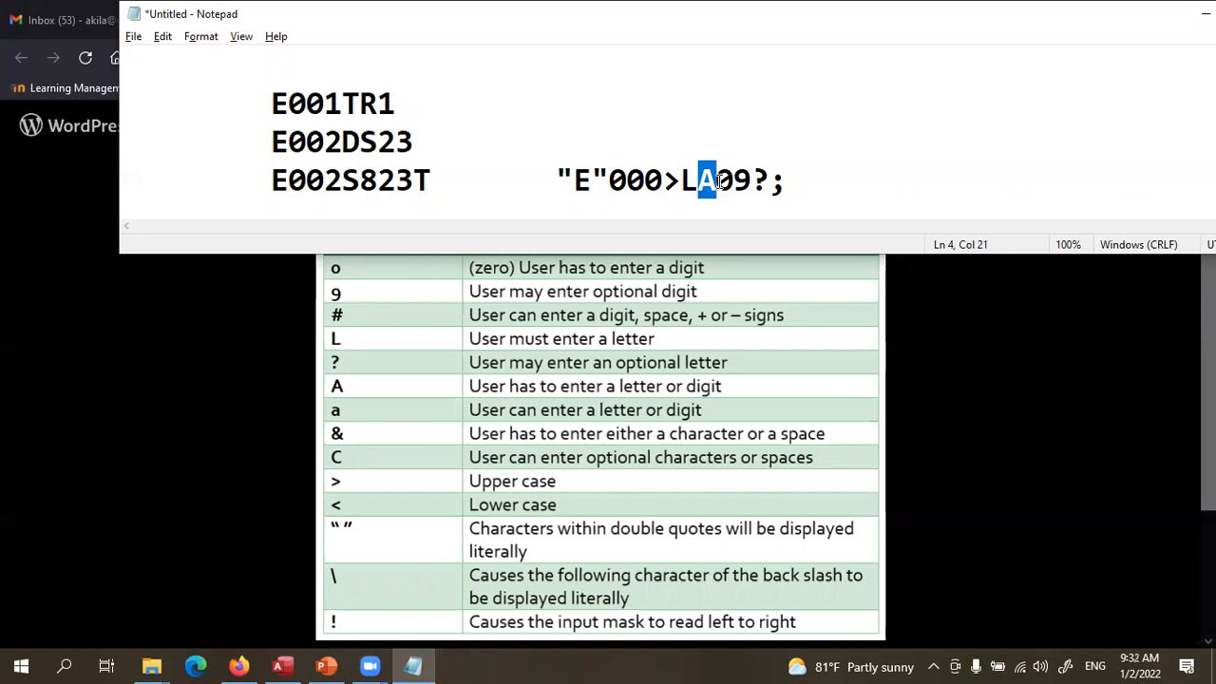
{"action": "left_click", "coordinate": [735, 178]}
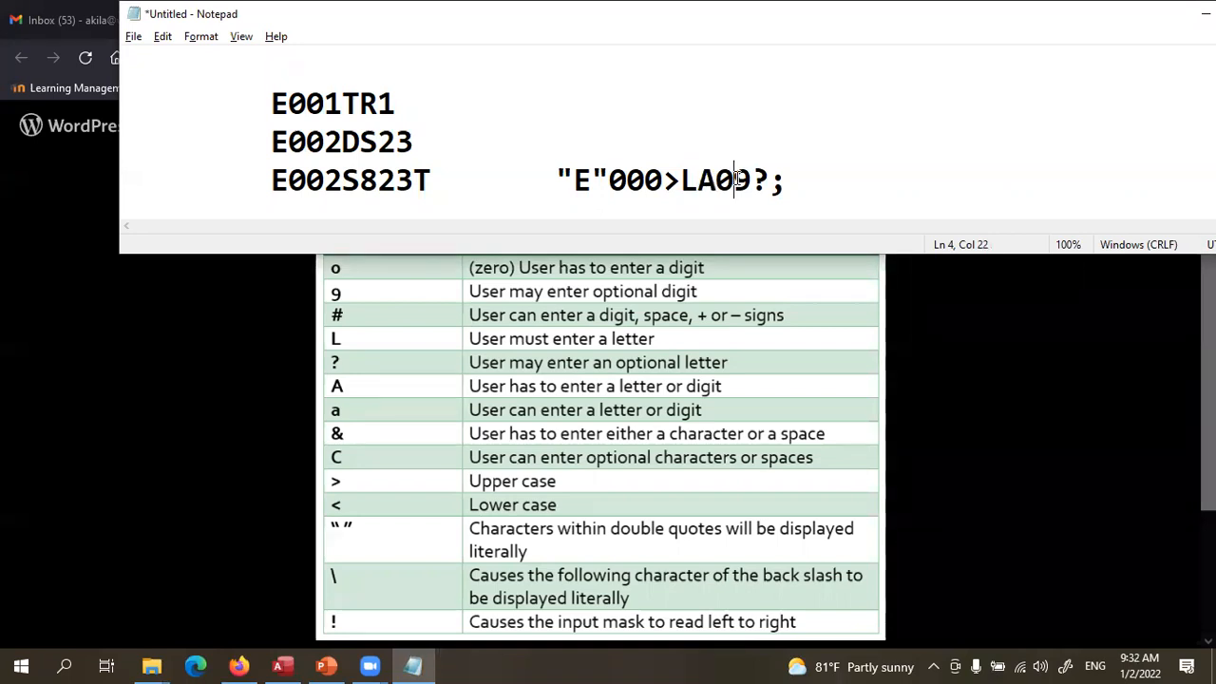
{"action": "mouse_move", "coordinate": [735, 178]}
{"action": "left_mouse_down"}
{"action": "mouse_move", "coordinate": [722, 177]}
{"action": "mouse_move", "coordinate": [753, 180]}
{"action": "left_mouse_up"}
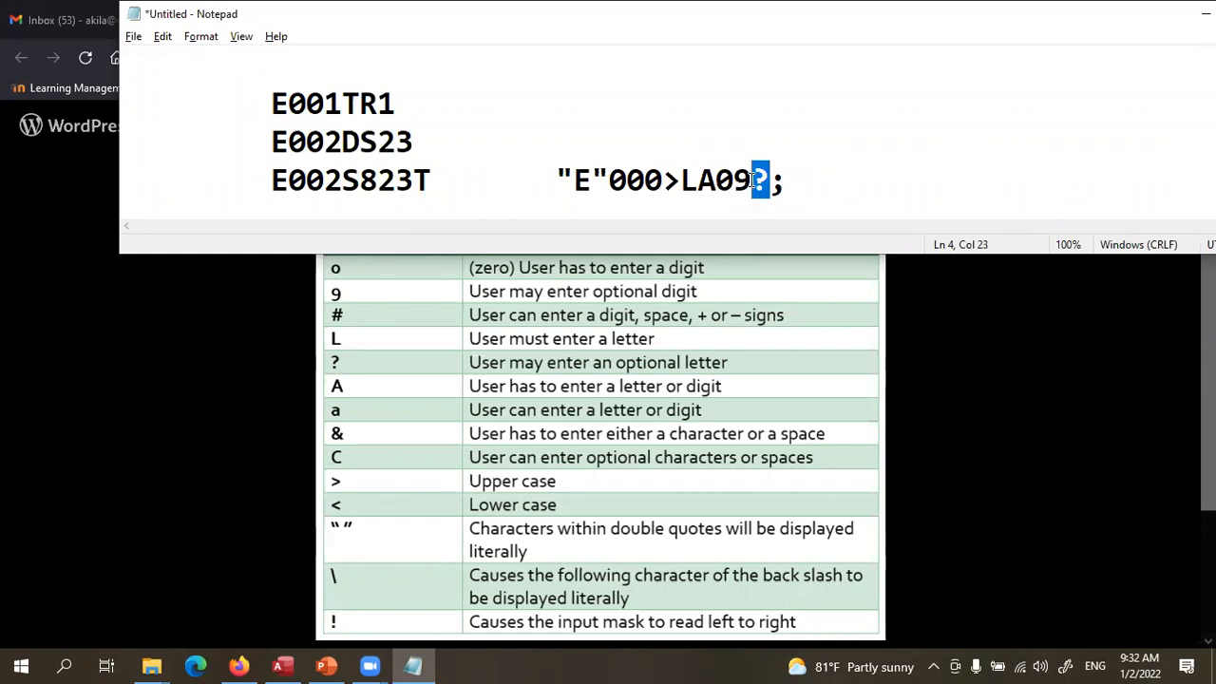
{"action": "left_click_drag", "start_coordinate": [769, 179], "coordinate": [782, 180]}
{"action": "key", "text": "ctrl+a"}
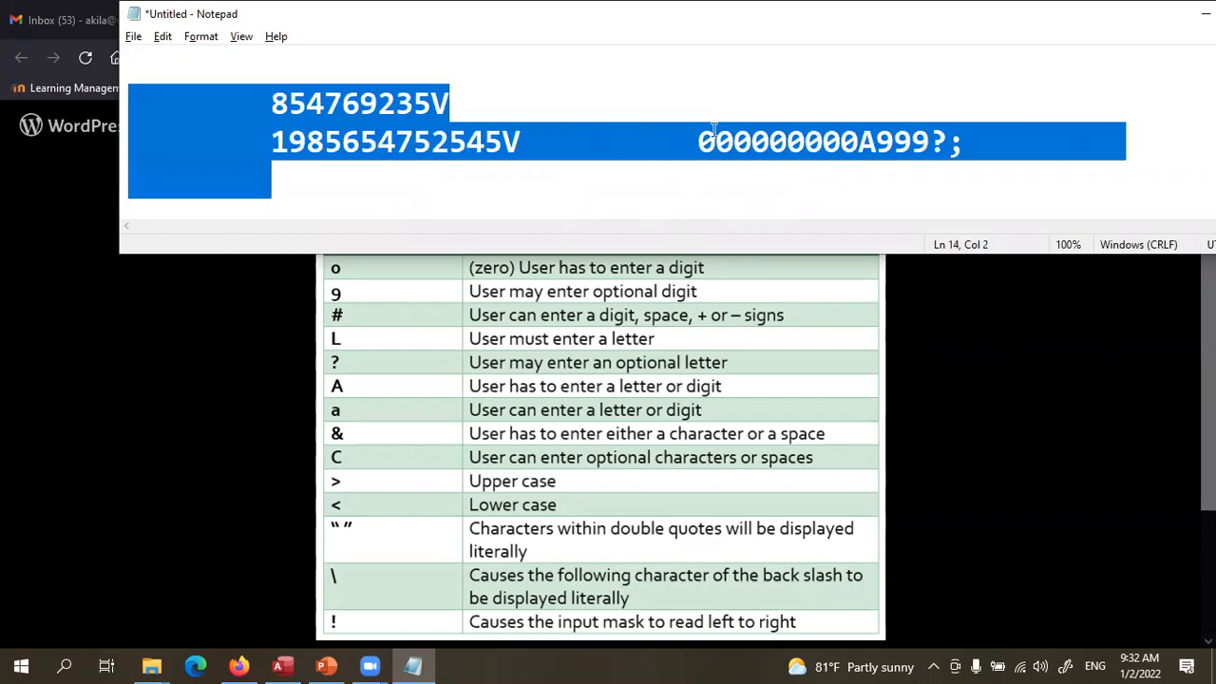
{"action": "scroll", "coordinate": [713, 129], "scroll_direction": "up", "scroll_amount": 4}
{"action": "left_click", "coordinate": [789, 181]}
{"action": "left_click_drag", "start_coordinate": [789, 180], "coordinate": [563, 179]}
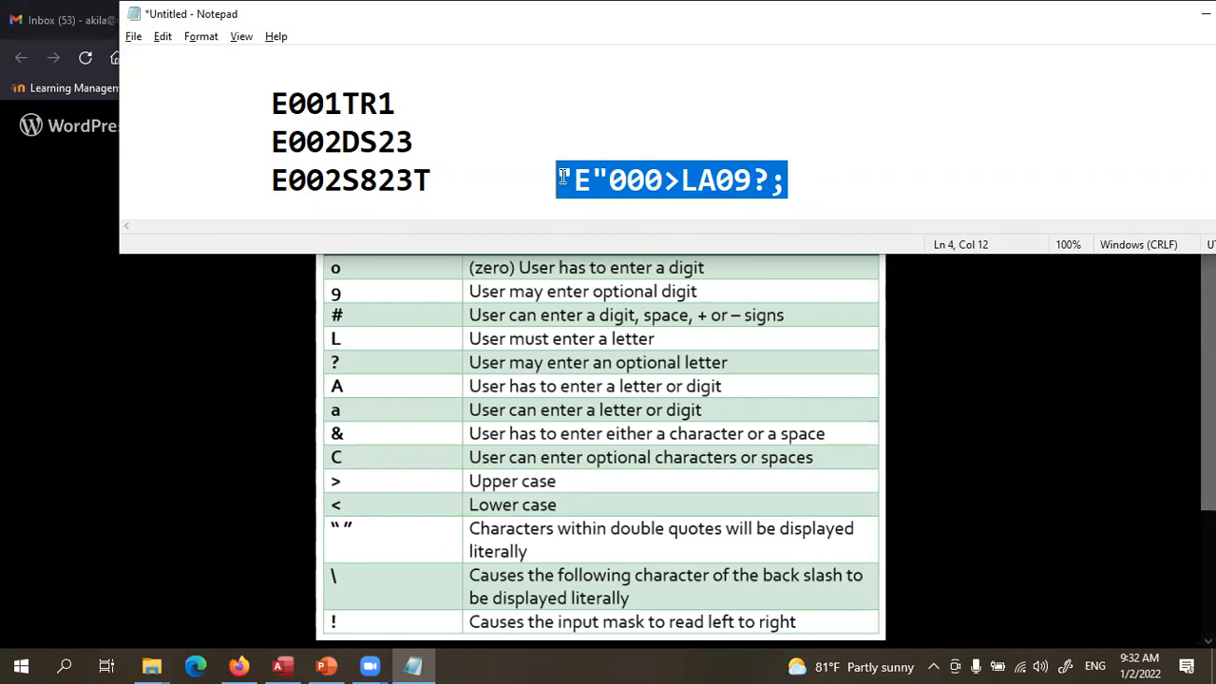